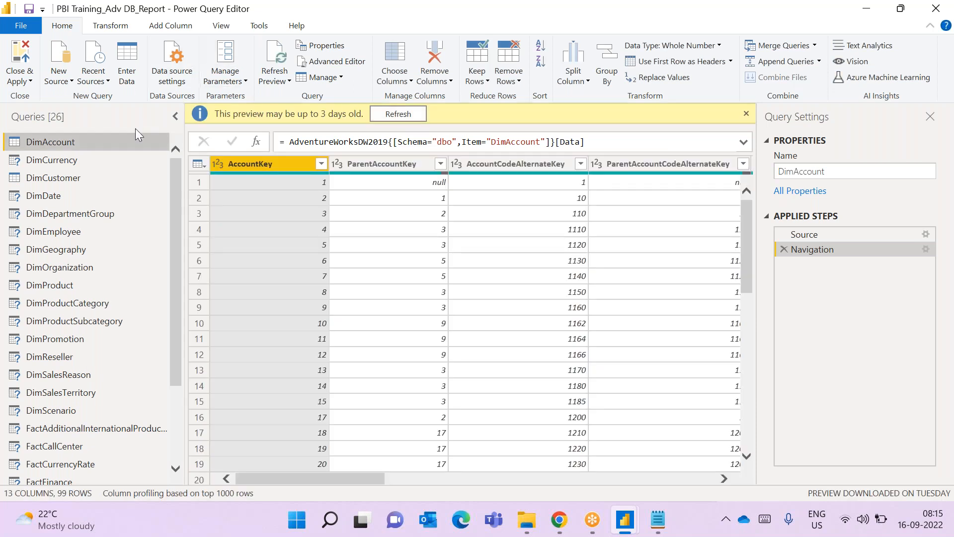
Start choosing which columns to keep in the DimCustomer query and deselect all columns
{"action": "left_click", "coordinate": [117, 184]}
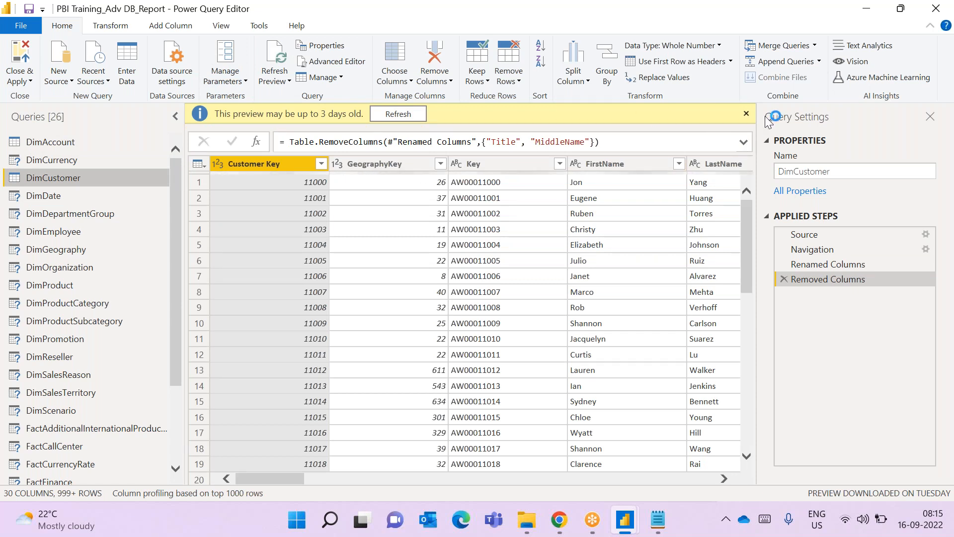
{"action": "left_click", "coordinate": [746, 114]}
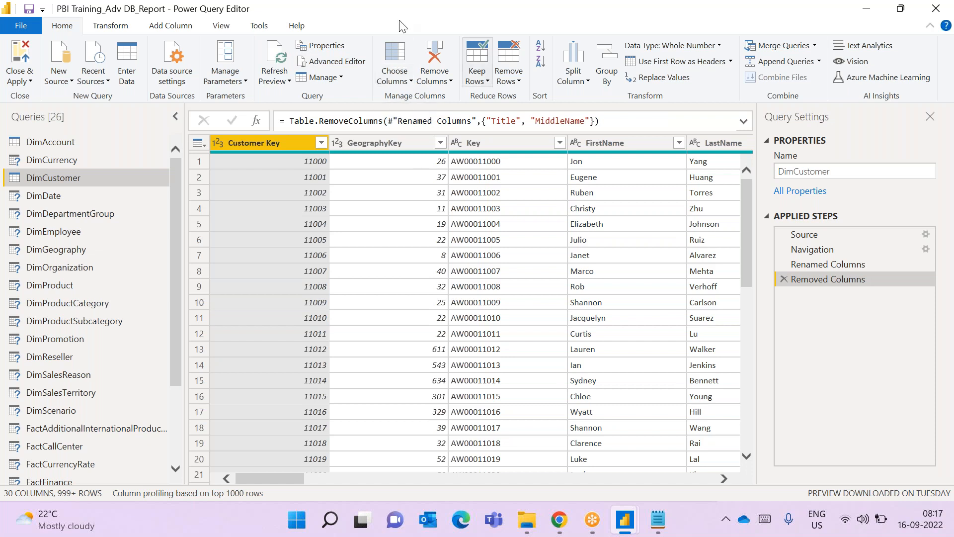
{"action": "left_click", "coordinate": [411, 82]}
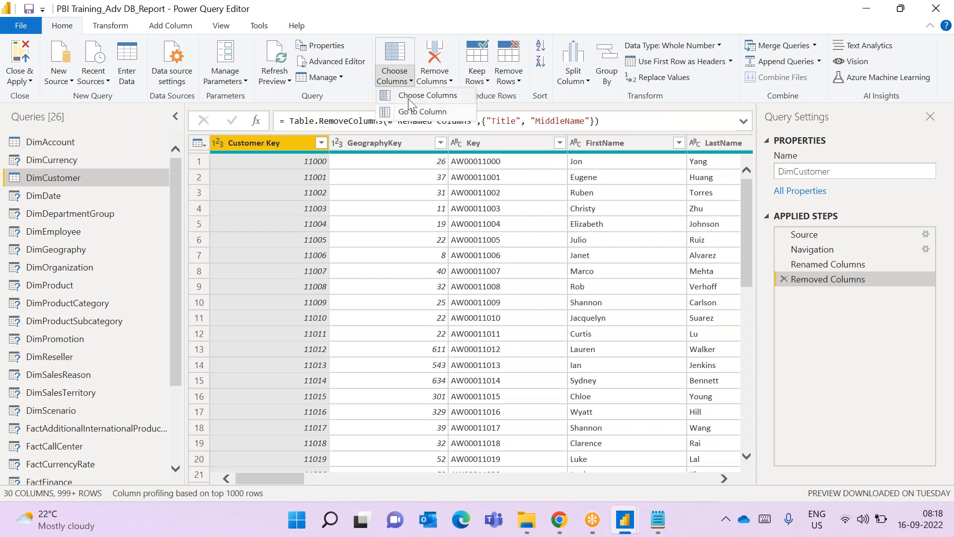
{"action": "left_click", "coordinate": [408, 98]}
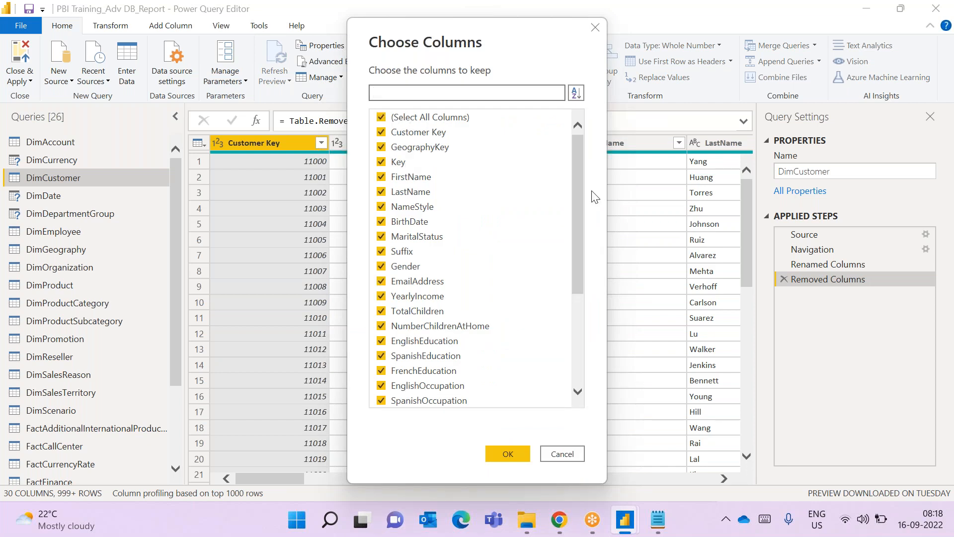
{"action": "left_click_drag", "start_coordinate": [577, 162], "coordinate": [576, 136]}
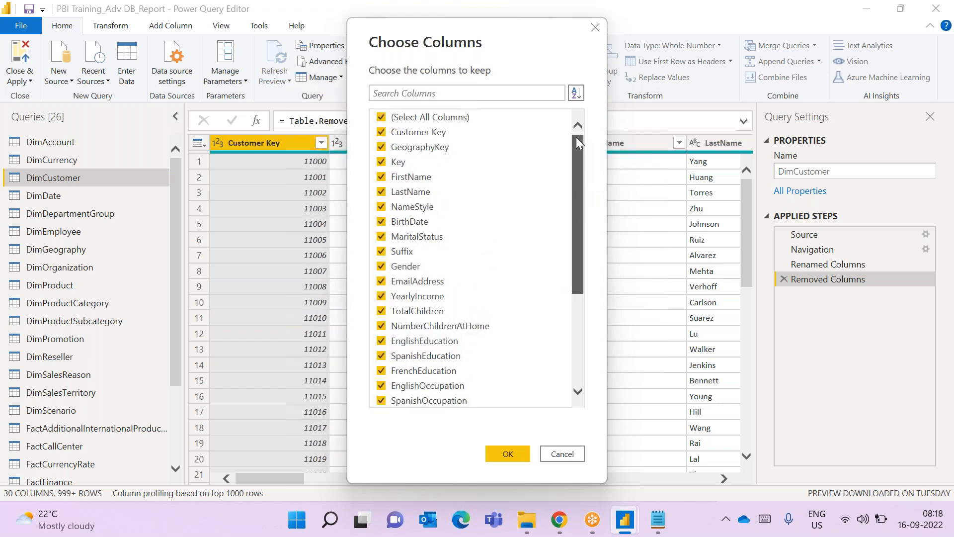
{"action": "left_click", "coordinate": [381, 118]}
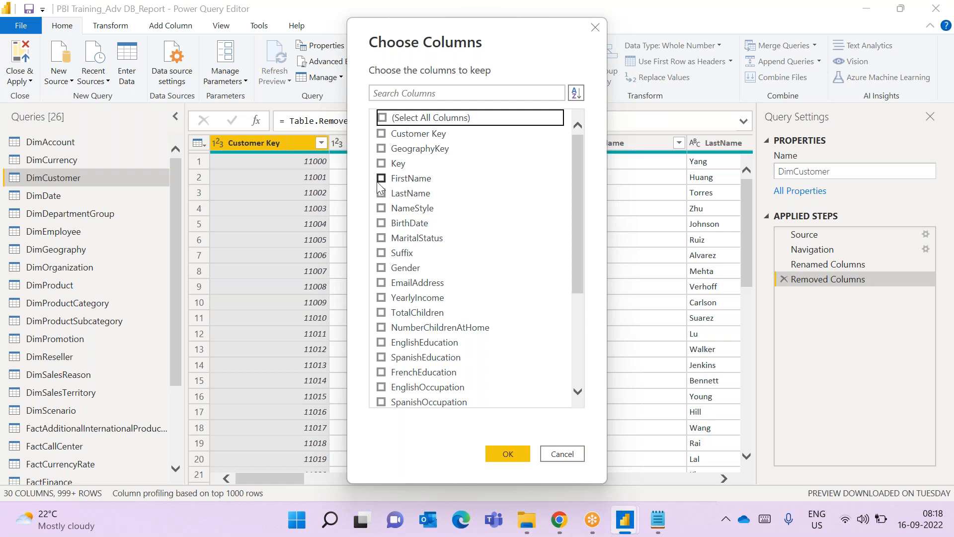
Select Customer Key, FirstName, LastName, BirthDate, MaritalStatus, Gender, EmailAddress and YearlyIncome as the columns to keep
{"action": "left_click", "coordinate": [381, 133]}
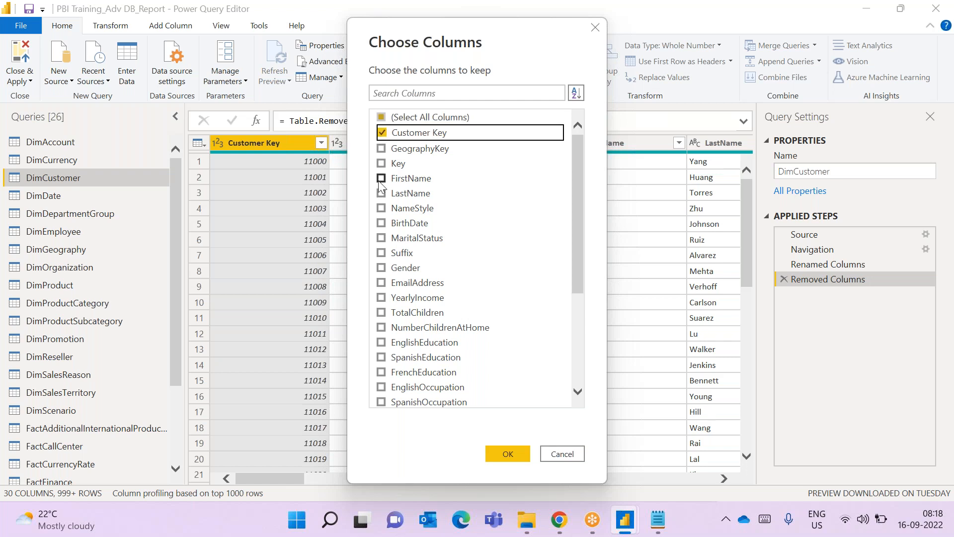
{"action": "left_click", "coordinate": [381, 178]}
{"action": "left_click", "coordinate": [382, 193]}
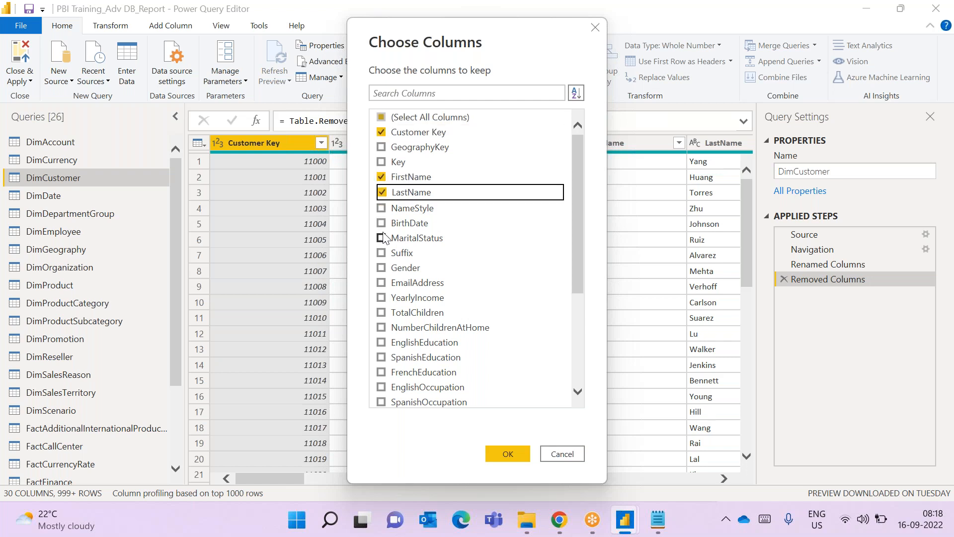
{"action": "scroll", "coordinate": [384, 233], "scroll_direction": "down", "scroll_amount": 2}
{"action": "left_click", "coordinate": [381, 178]}
{"action": "left_click", "coordinate": [381, 192]}
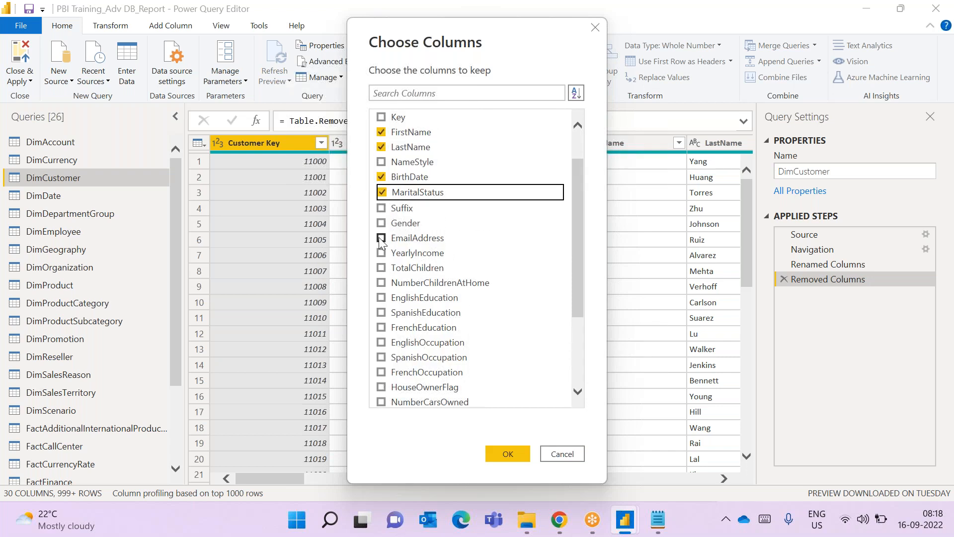
{"action": "left_click", "coordinate": [381, 223]}
{"action": "left_click", "coordinate": [381, 237]}
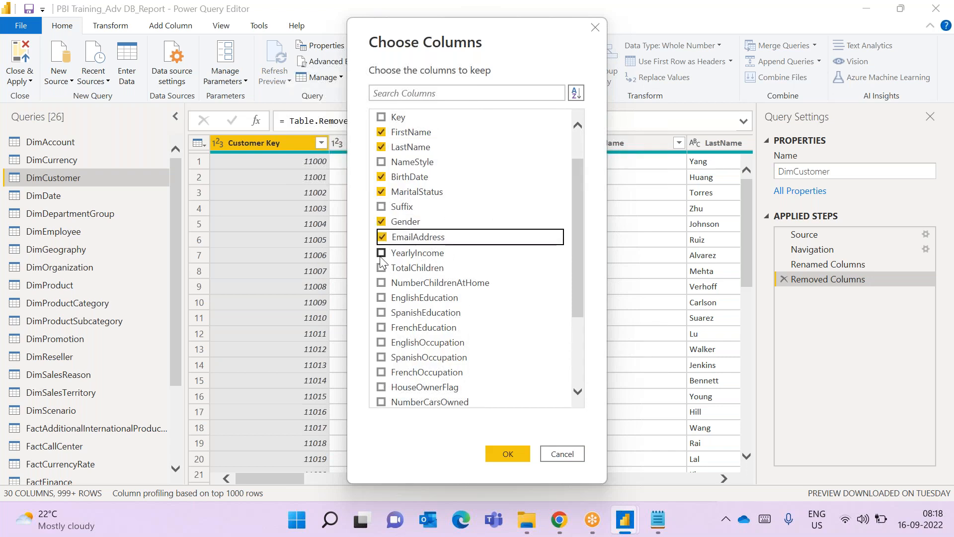
{"action": "left_click", "coordinate": [381, 253]}
{"action": "left_click_drag", "start_coordinate": [576, 290], "coordinate": [567, 229]}
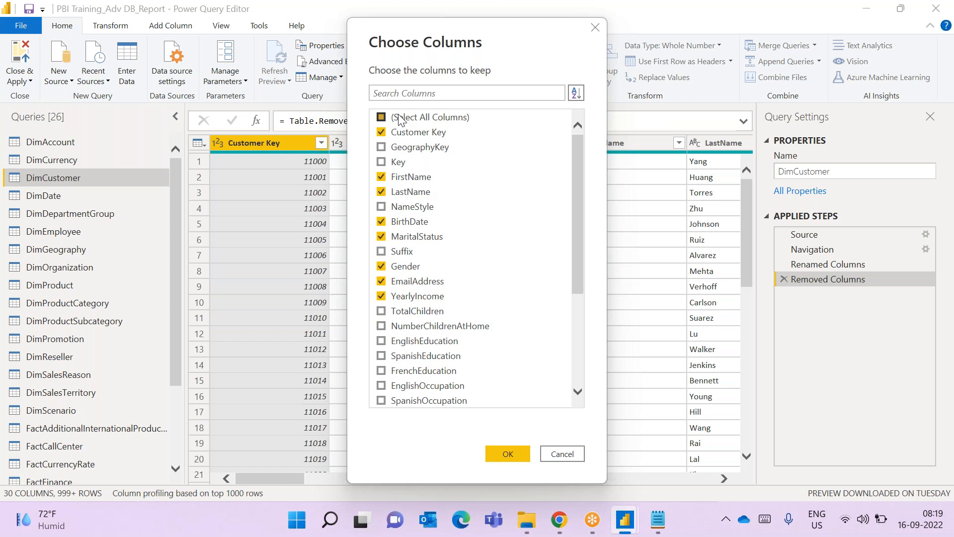
{"action": "left_click_drag", "start_coordinate": [579, 216], "coordinate": [574, 248]}
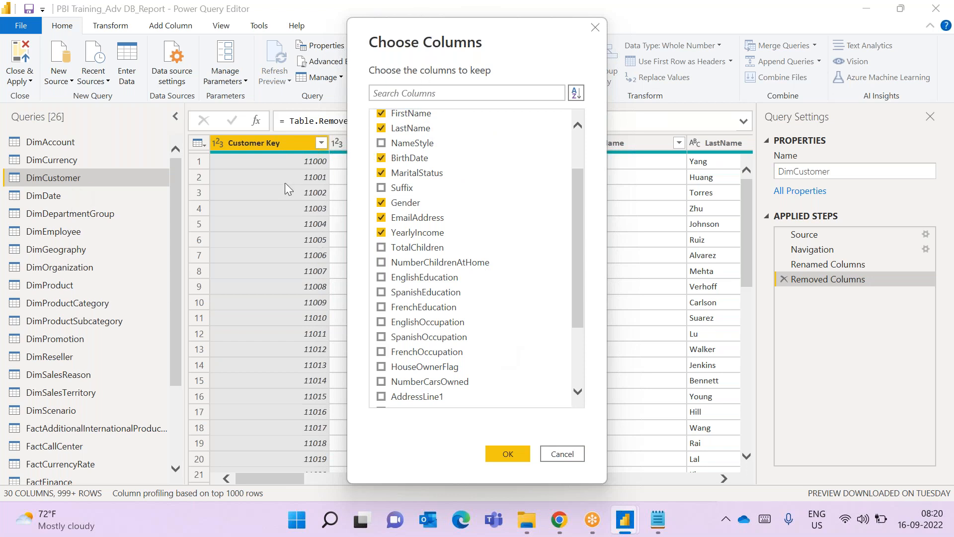
{"action": "left_click_drag", "start_coordinate": [577, 204], "coordinate": [591, 224]}
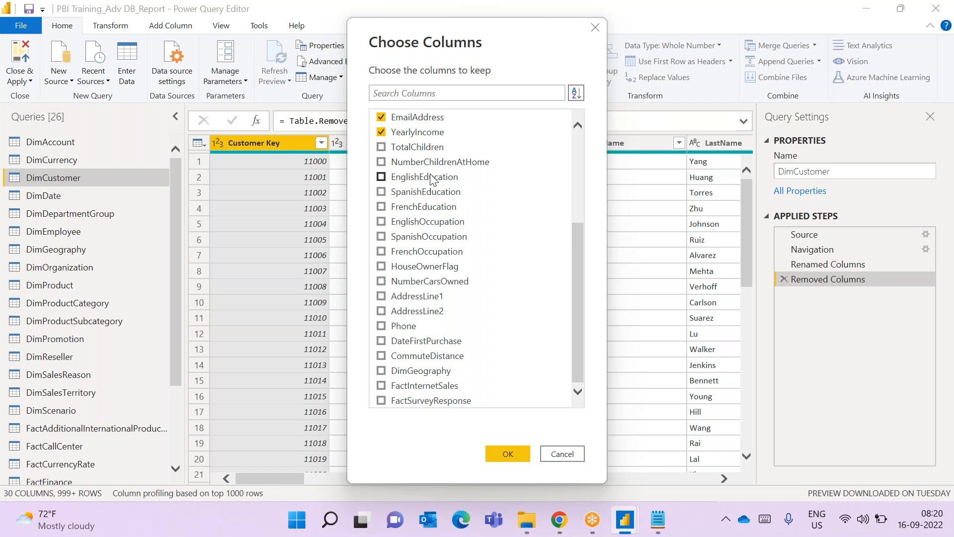
Switch to the PBI notes file in Notepad and add the heading "Performance Optimization:" below the M-language note
{"action": "left_click", "coordinate": [658, 519]}
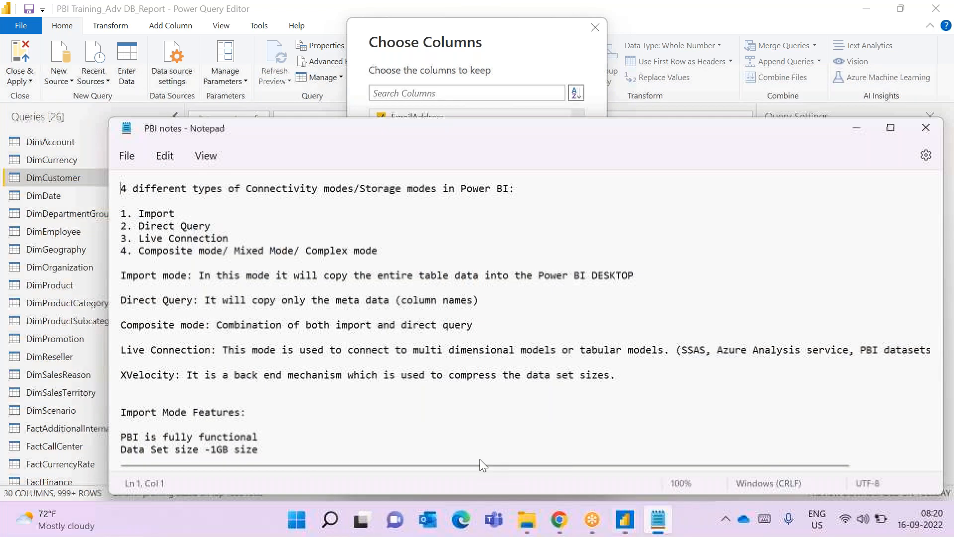
{"action": "scroll", "coordinate": [344, 368], "scroll_direction": "down", "scroll_amount": 5}
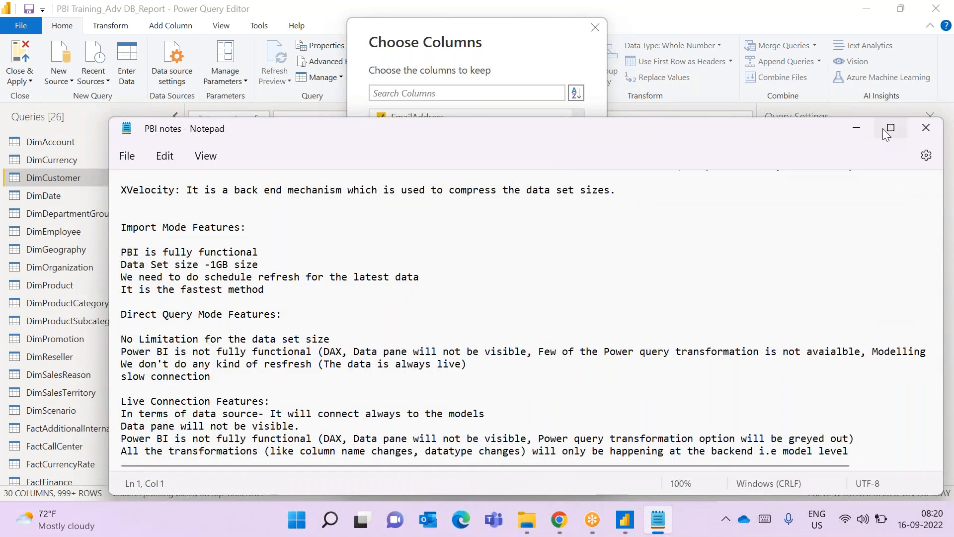
{"action": "left_click", "coordinate": [885, 130]}
{"action": "left_click", "coordinate": [436, 409]}
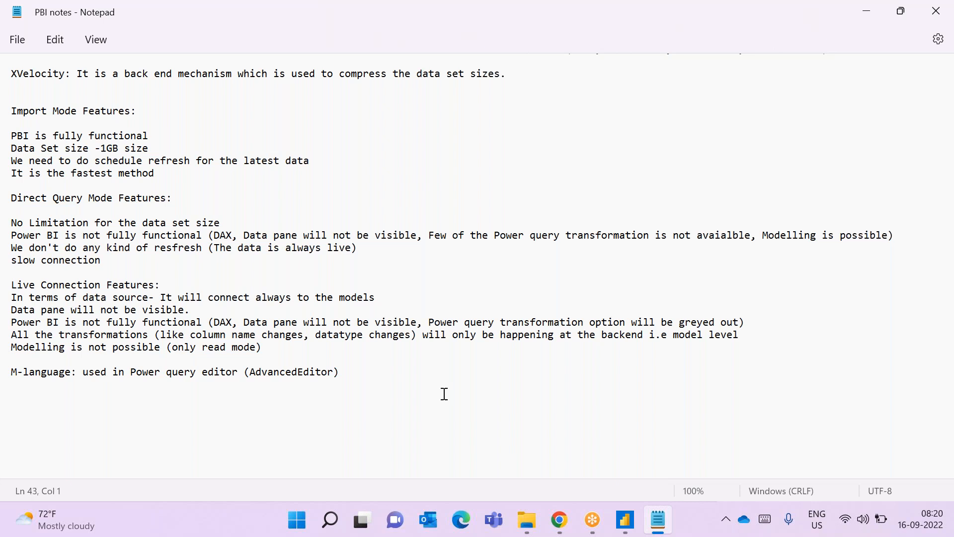
{"action": "type", "text": "P"}
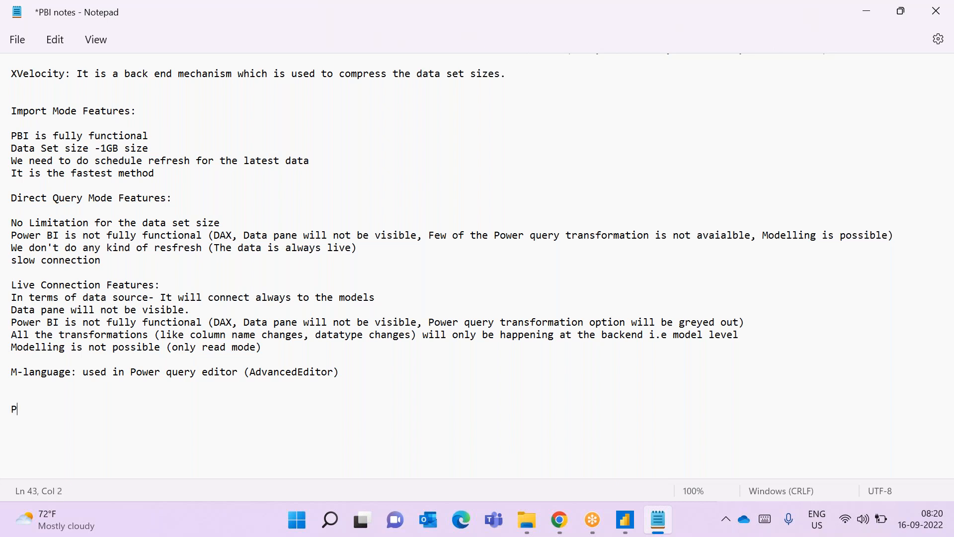
{"action": "type", "text": "erformance Optimization"}
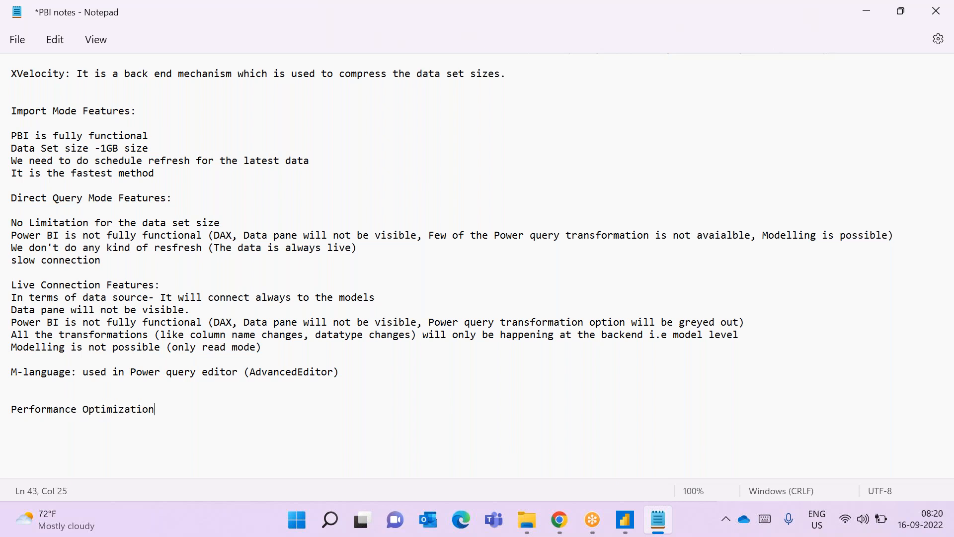
{"action": "type", "text": ":"}
{"action": "key", "text": "Return"}
{"action": "key", "text": "Return"}
Add the line "Vertical Filtering - Removing columns." under the Performance Optimization heading and save the notes
{"action": "type", "text": "Vertical Fil"}
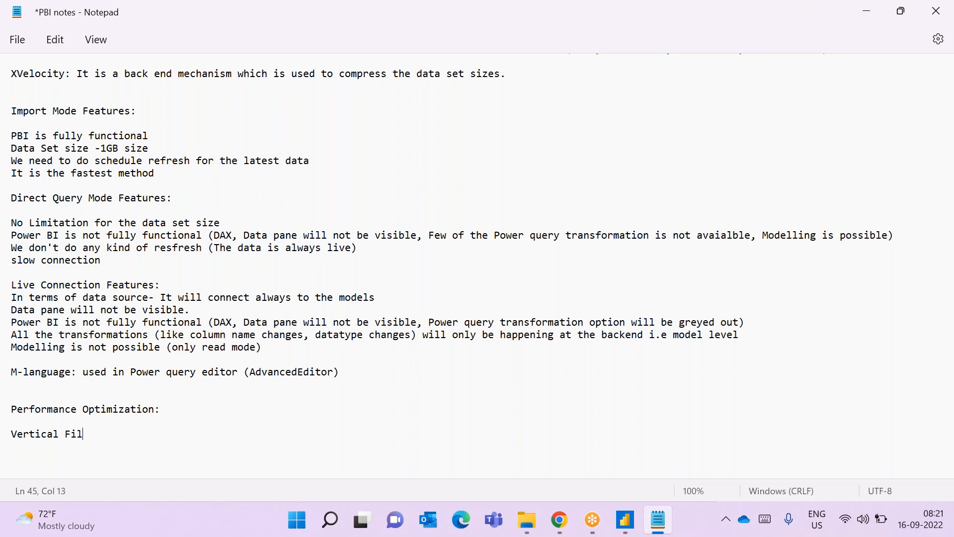
{"action": "type", "text": "tering - Removing "}
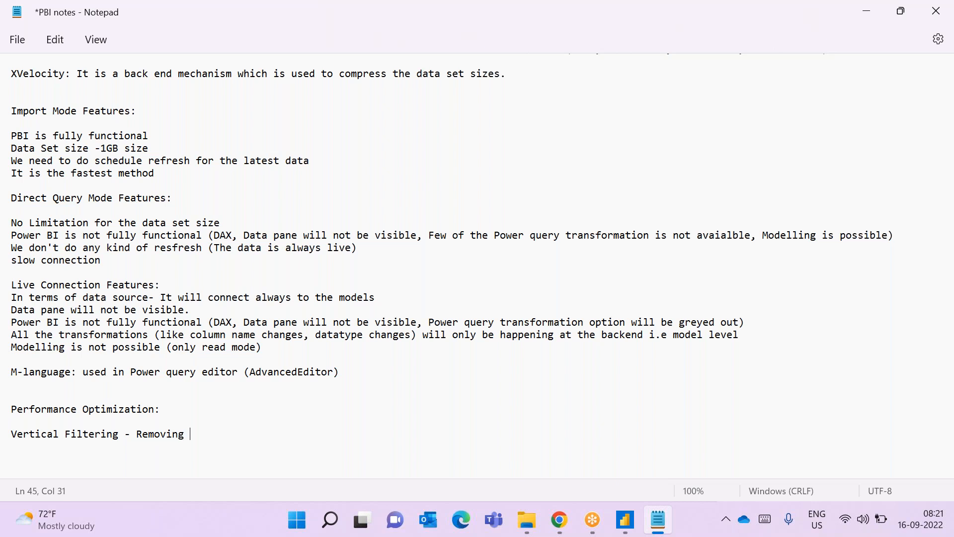
{"action": "type", "text": "columns."}
{"action": "key", "text": "Return"}
{"action": "key", "text": "ctrl+s"}
{"action": "scroll", "coordinate": [418, 408], "scroll_direction": "down", "scroll_amount": 1}
{"action": "scroll", "coordinate": [418, 408], "scroll_direction": "down", "scroll_amount": 1}
Switch back to Power Query Editor, check the selected columns, and apply the selection to DimCustomer
{"action": "mouse_move", "coordinate": [625, 519]}
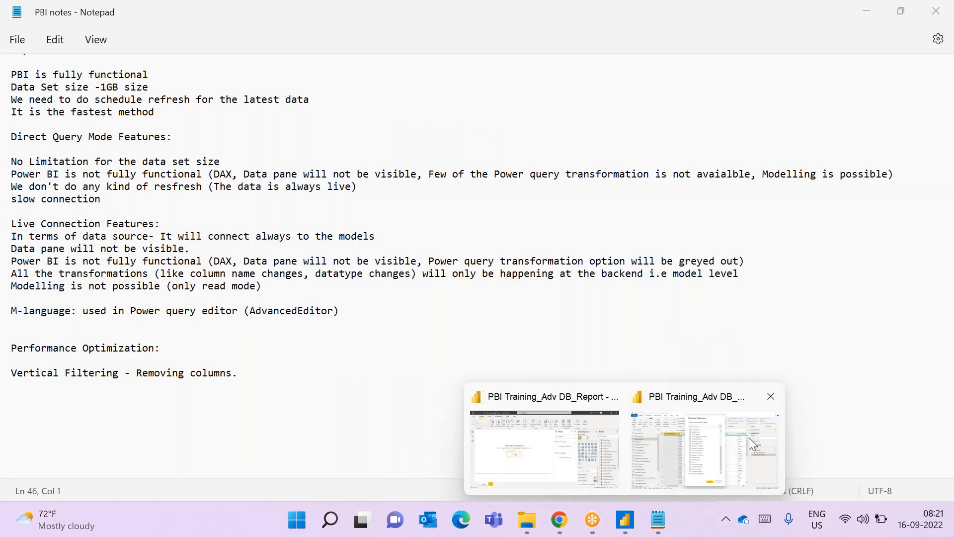
{"action": "left_click", "coordinate": [749, 437]}
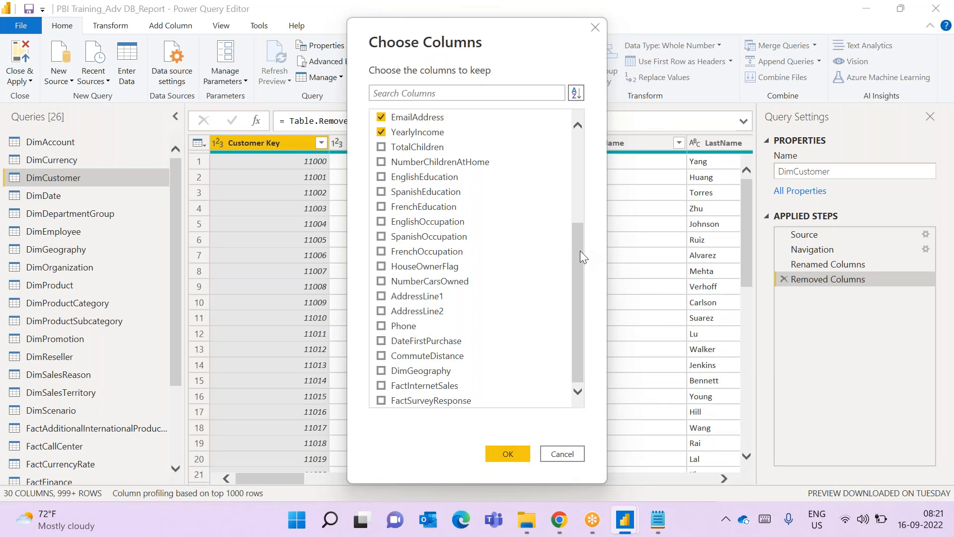
{"action": "left_click_drag", "start_coordinate": [579, 251], "coordinate": [574, 142]}
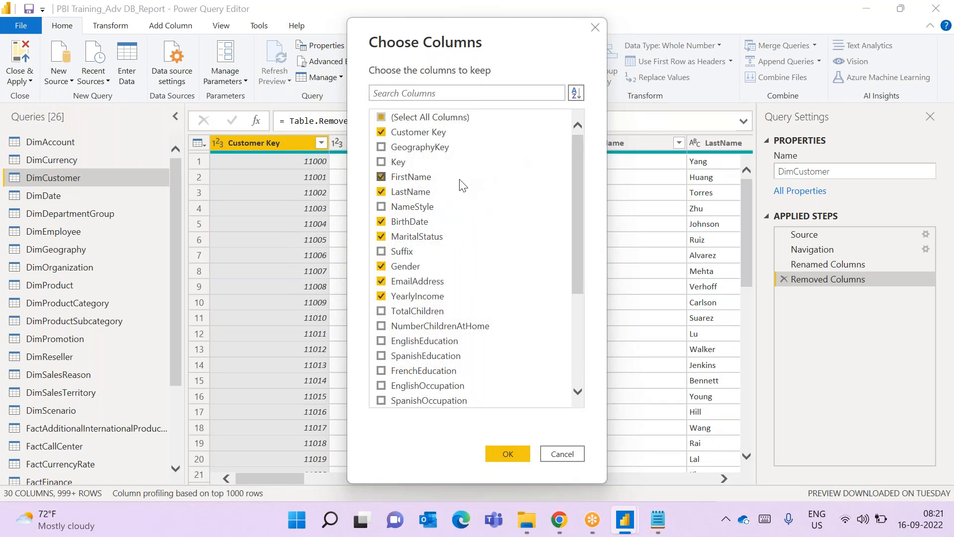
{"action": "left_click_drag", "start_coordinate": [578, 191], "coordinate": [595, 311]}
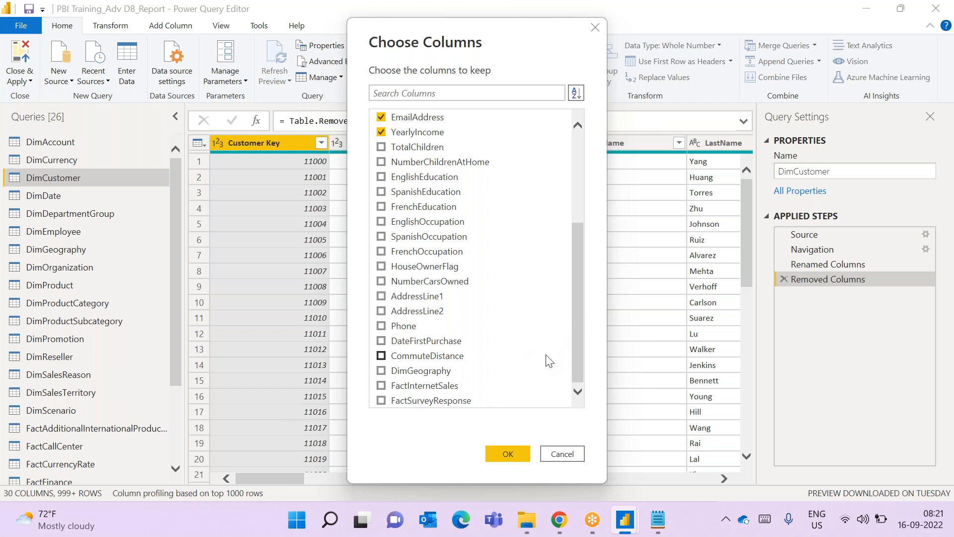
{"action": "left_click_drag", "start_coordinate": [575, 327], "coordinate": [577, 233]}
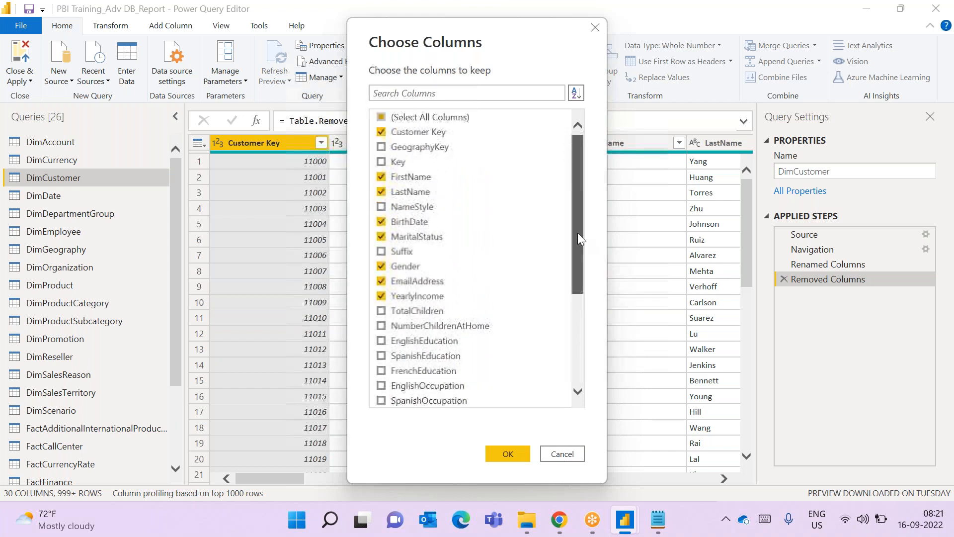
{"action": "left_click", "coordinate": [518, 449]}
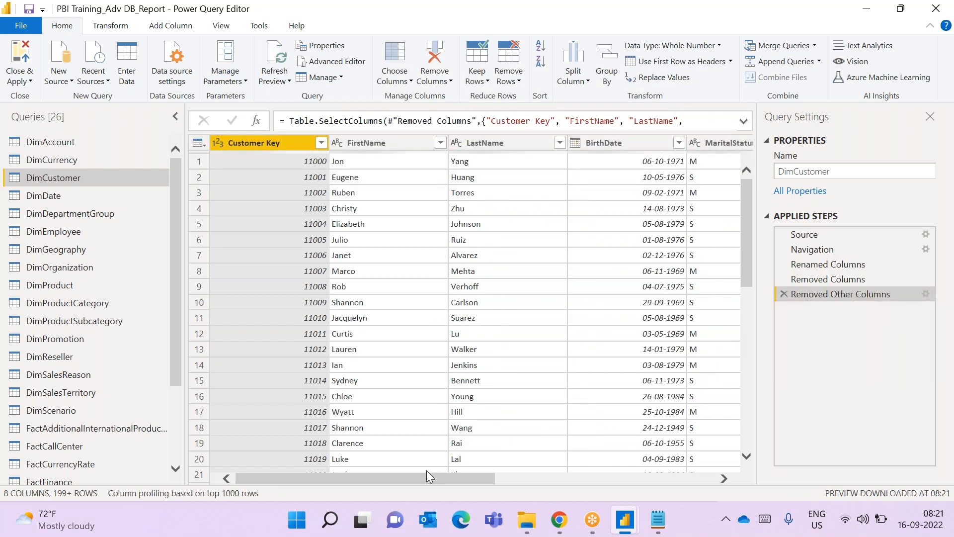
Edit the Removed Other Columns step of DimCustomer so that the Phone column is kept as well
{"action": "left_click_drag", "start_coordinate": [439, 478], "coordinate": [716, 466]}
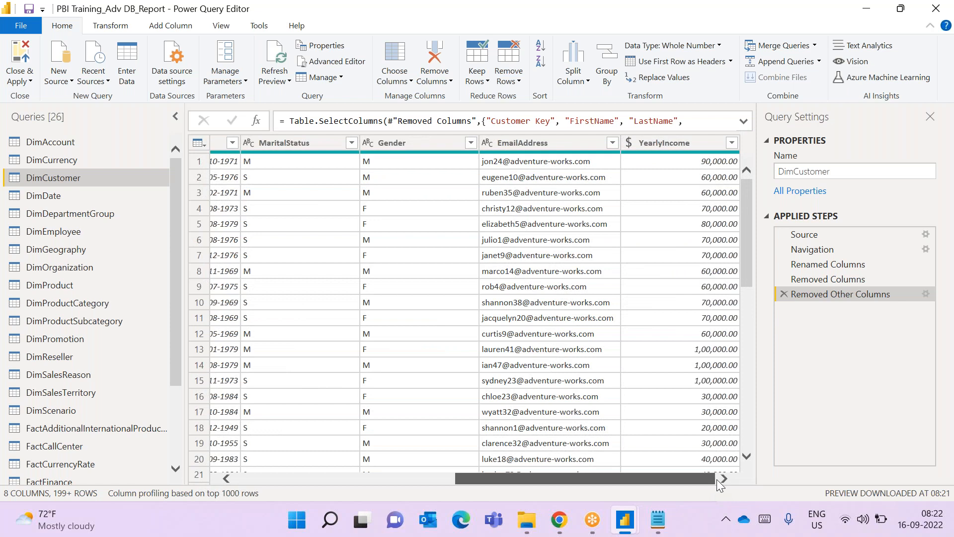
{"action": "left_click_drag", "start_coordinate": [649, 485], "coordinate": [389, 490]}
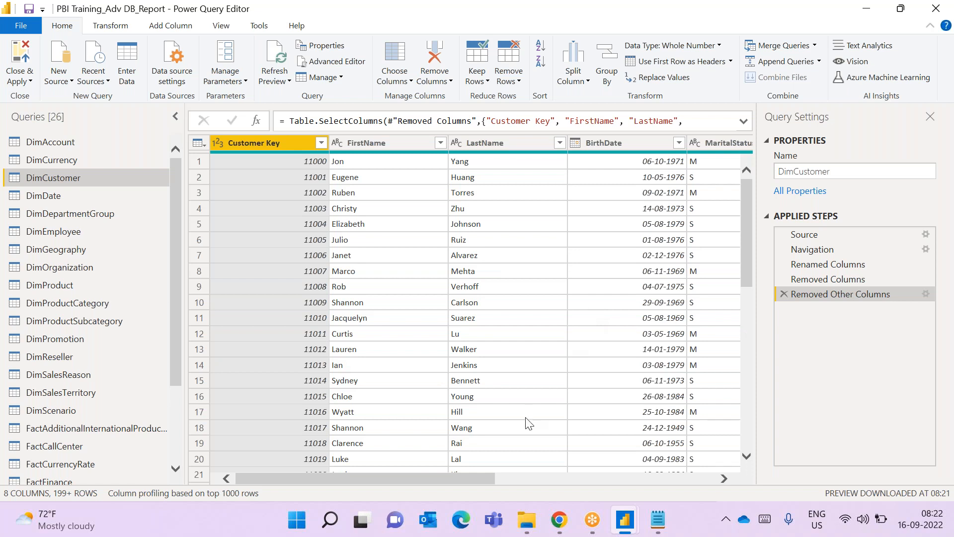
{"action": "left_click_drag", "start_coordinate": [491, 477], "coordinate": [733, 465]}
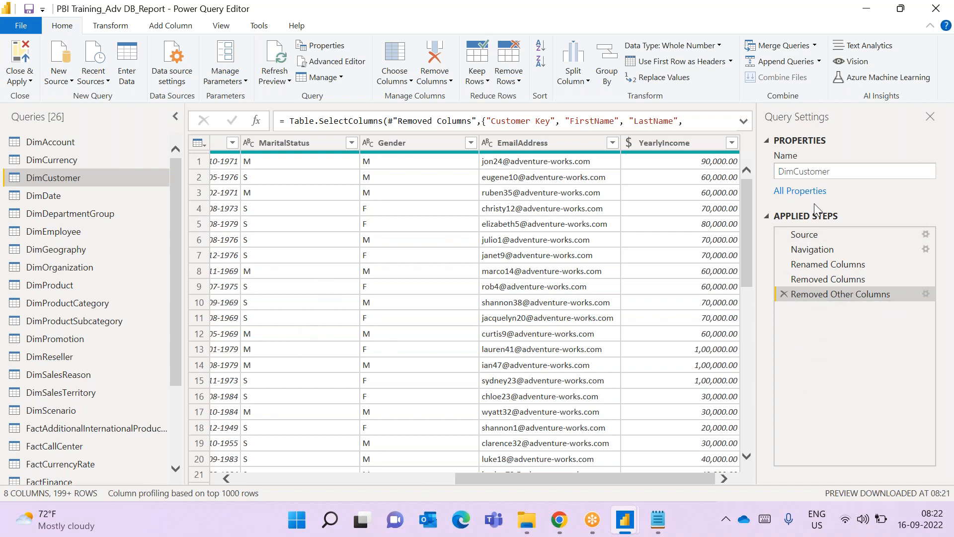
{"action": "left_click", "coordinate": [925, 293]}
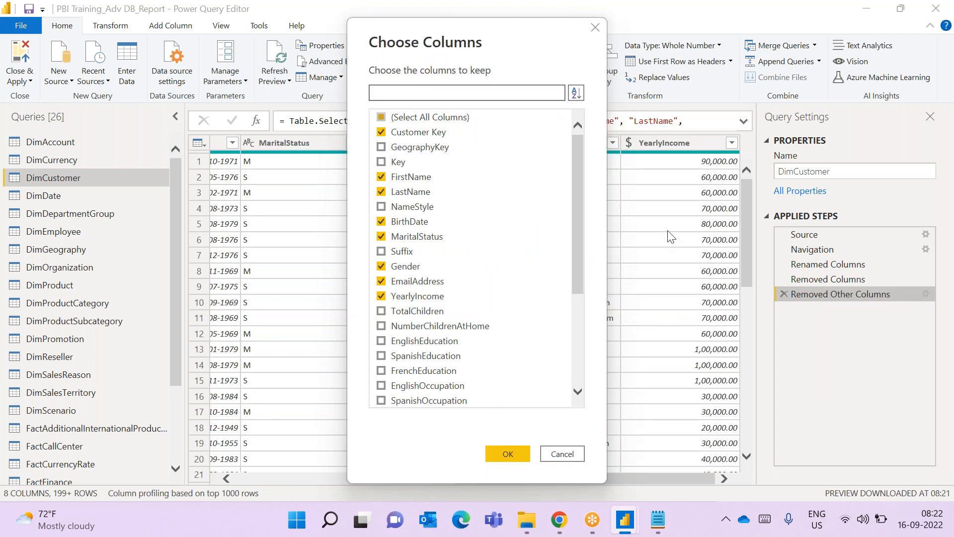
{"action": "left_click_drag", "start_coordinate": [573, 198], "coordinate": [571, 309]}
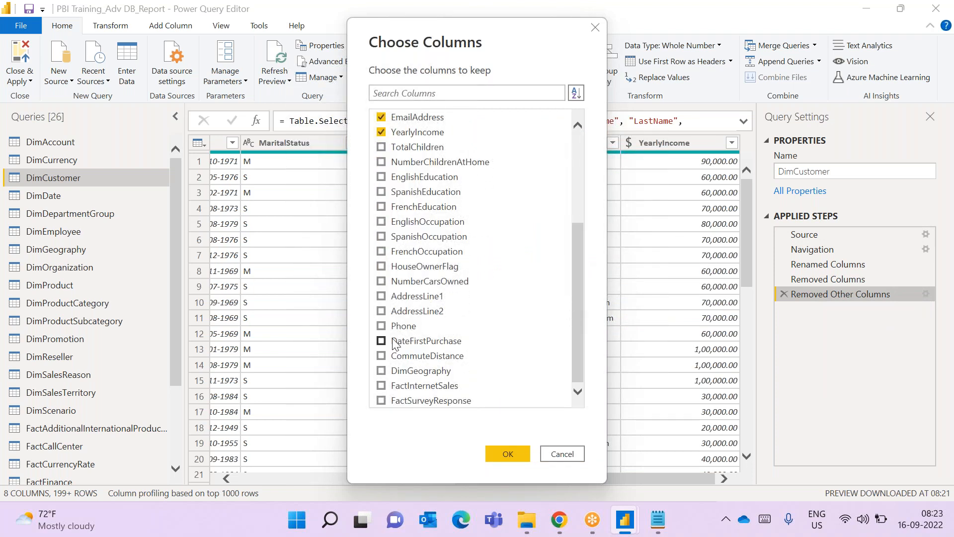
{"action": "left_click", "coordinate": [381, 326]}
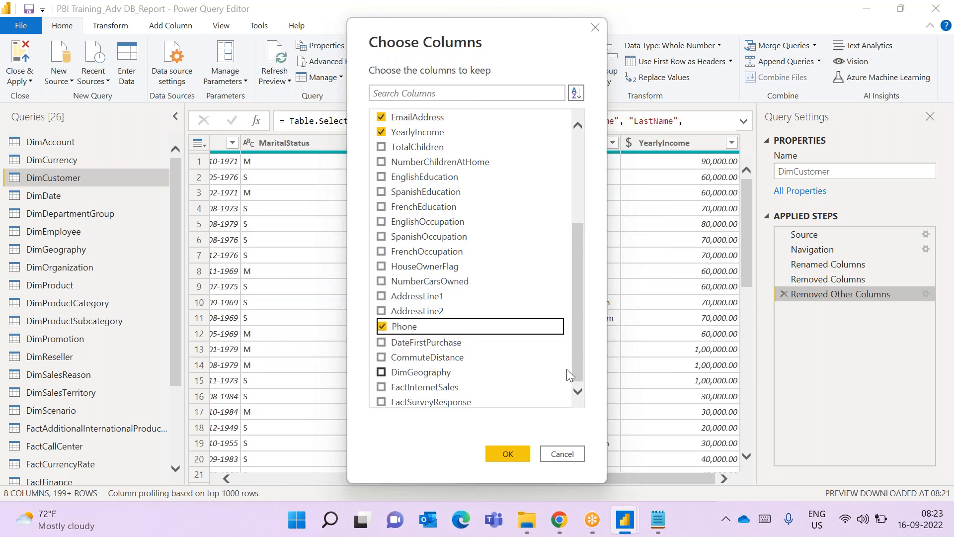
{"action": "left_click", "coordinate": [513, 454]}
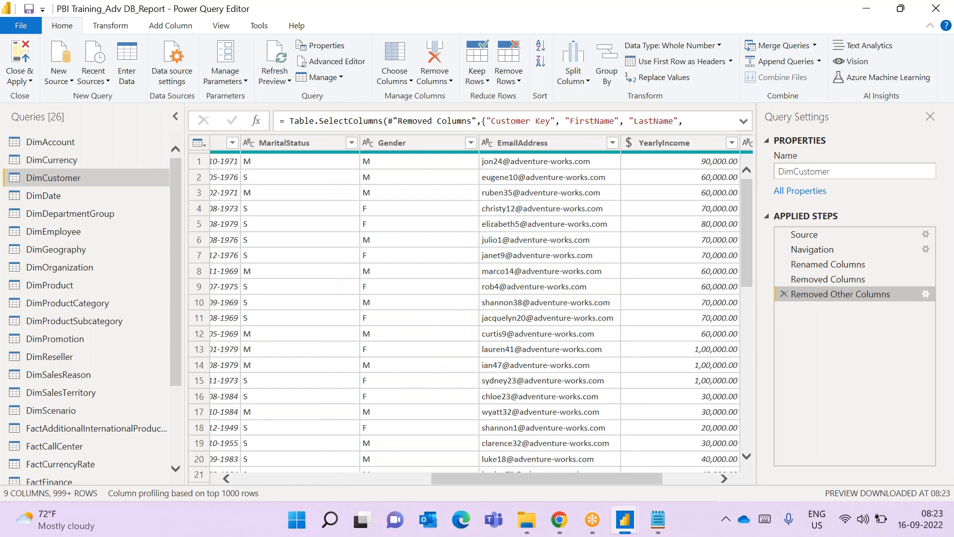
{"action": "left_click_drag", "start_coordinate": [538, 478], "coordinate": [673, 467]}
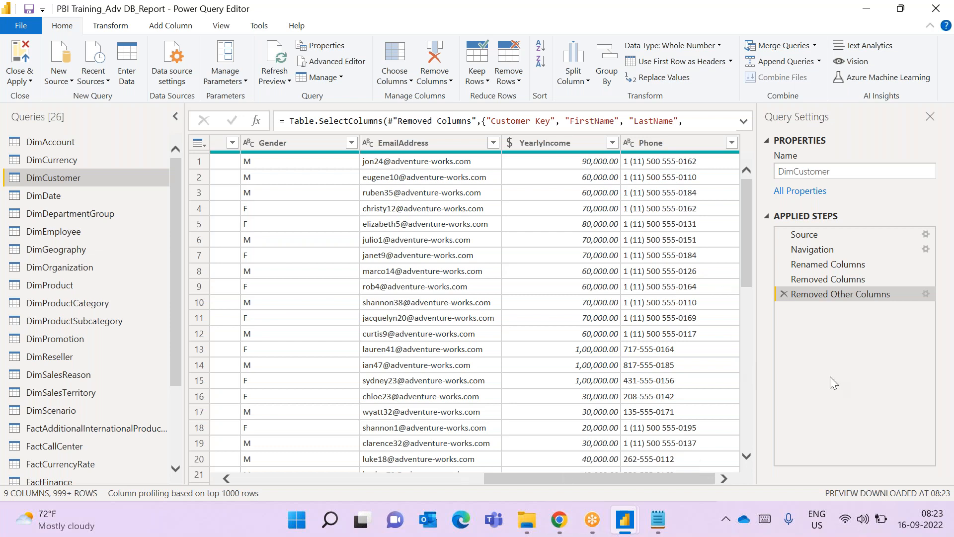
{"action": "left_click", "coordinate": [924, 294]}
{"action": "left_click", "coordinate": [564, 455]}
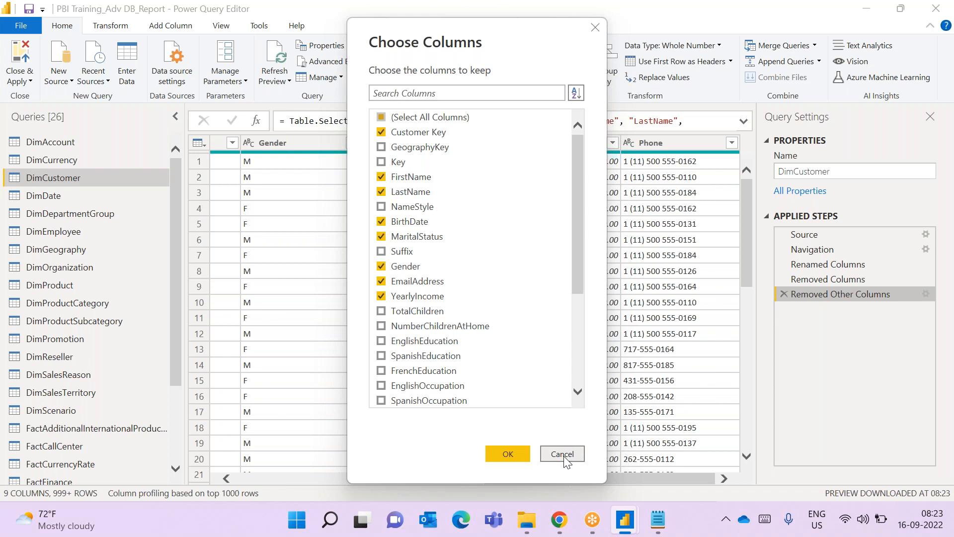
Open DimCustomer's M code in the Advanced Editor and examine the Table.SelectColumns expression with its full column list
{"action": "left_click_drag", "start_coordinate": [684, 475], "coordinate": [395, 485]}
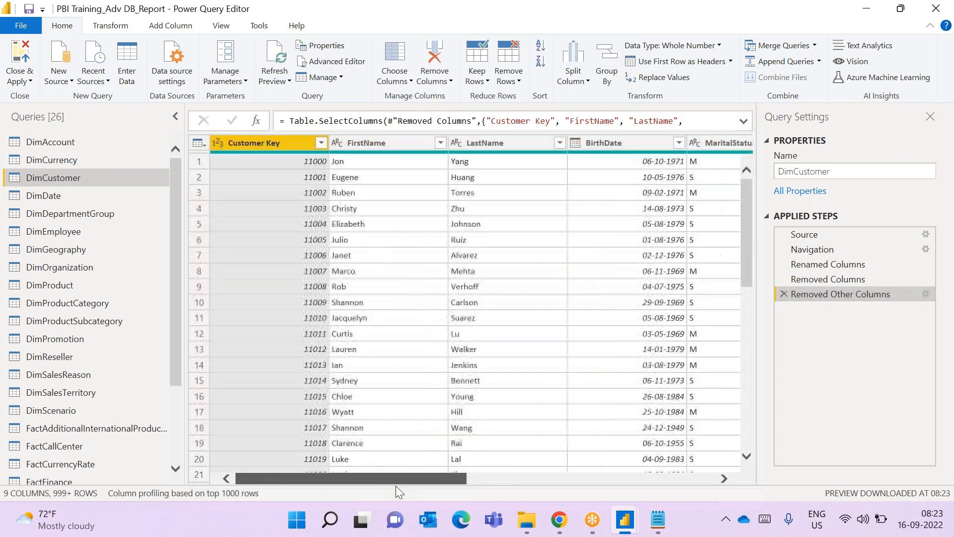
{"action": "left_click", "coordinate": [350, 62]}
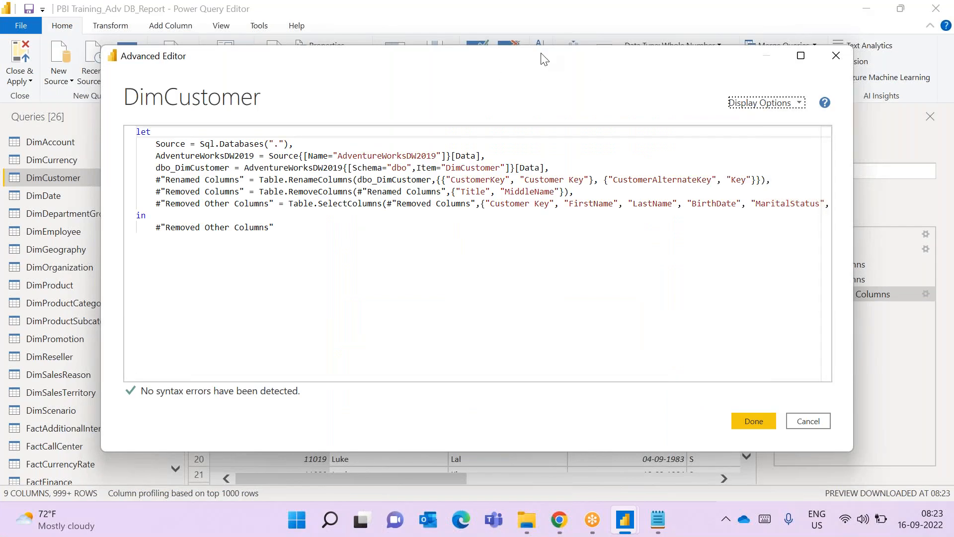
{"action": "left_click_drag", "start_coordinate": [543, 46], "coordinate": [543, 24]}
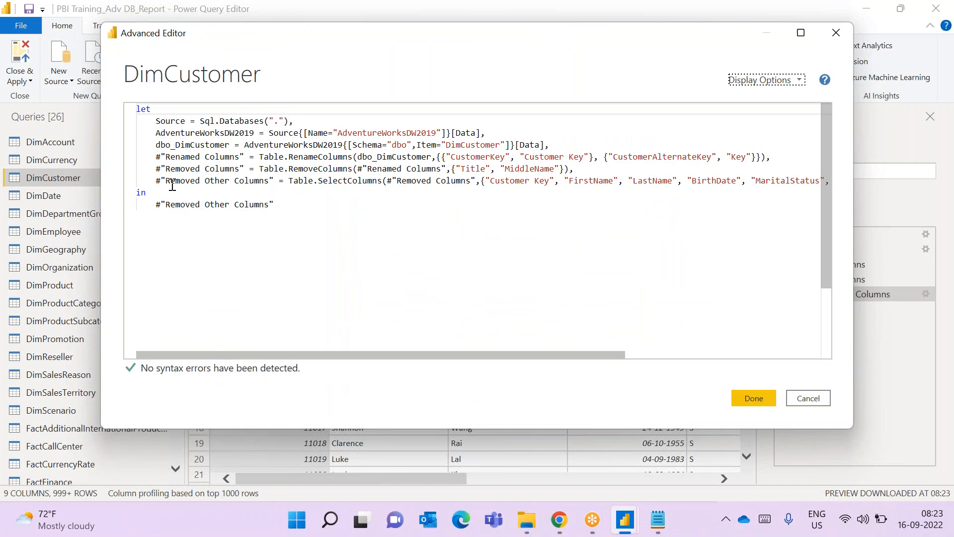
{"action": "left_click_drag", "start_coordinate": [167, 184], "coordinate": [510, 180]}
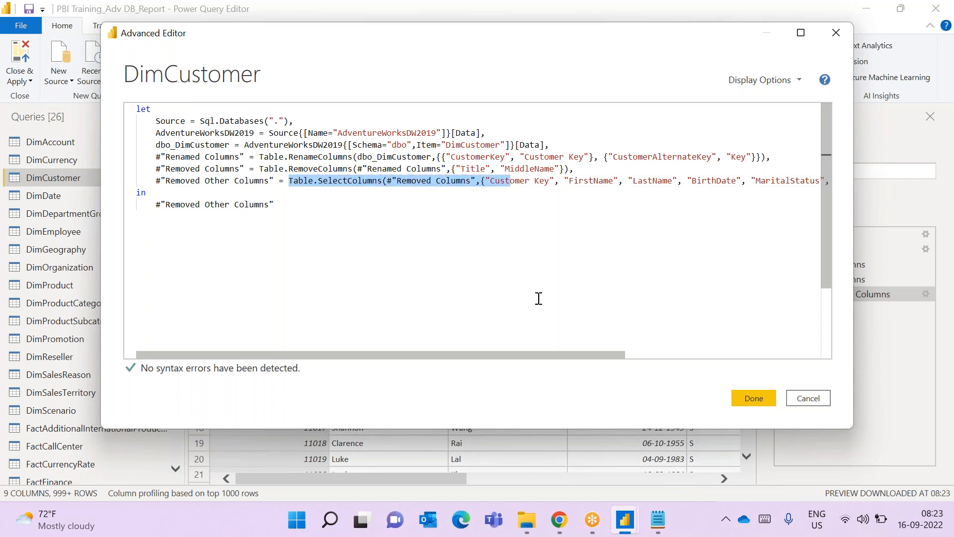
{"action": "left_click_drag", "start_coordinate": [566, 355], "coordinate": [717, 350]}
{"action": "left_click", "coordinate": [358, 236]}
{"action": "left_click_drag", "start_coordinate": [414, 180], "coordinate": [828, 187]}
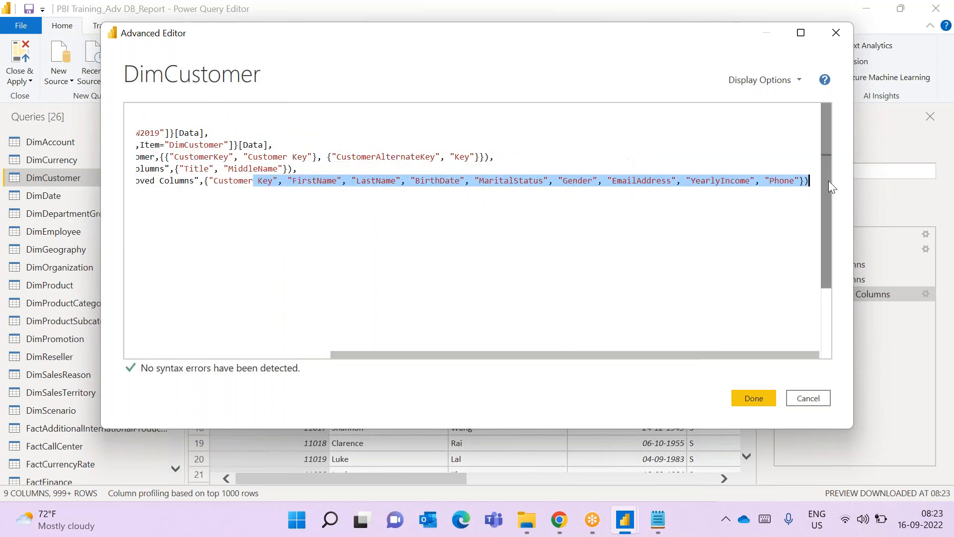
Add "Key" after "Phone" in the Table.SelectColumns list, apply the code change, and check the last columns of DimCustomer
{"action": "left_click", "coordinate": [799, 181]}
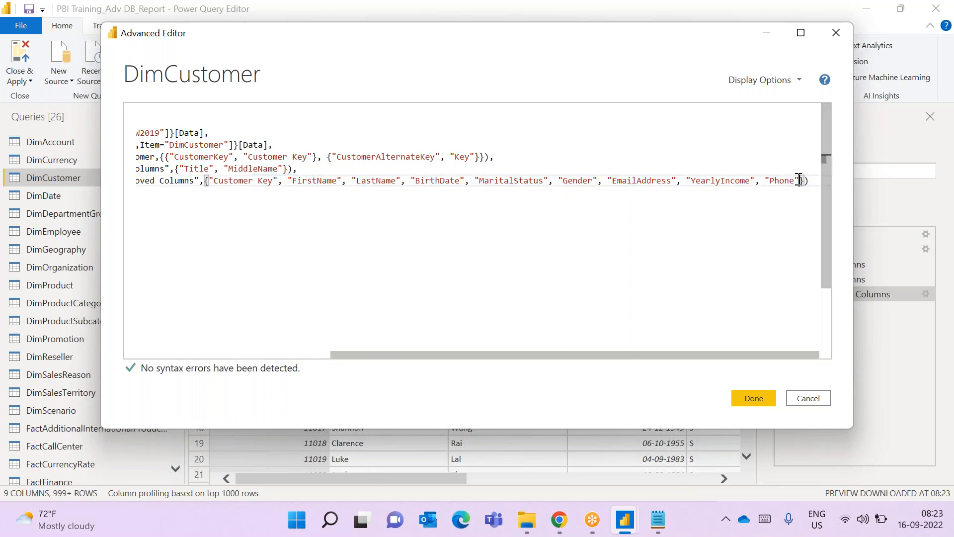
{"action": "type", "text": ",\""}
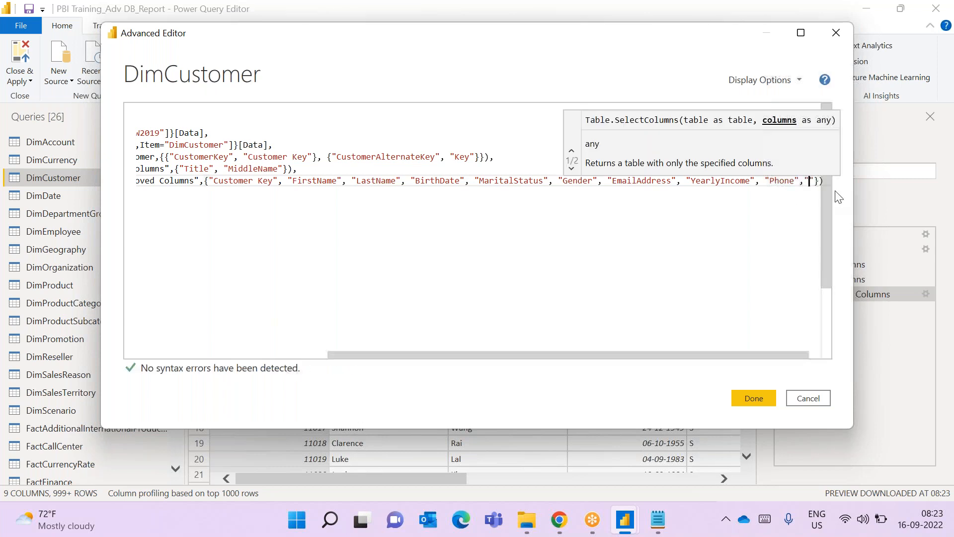
{"action": "type", "text": "Key"}
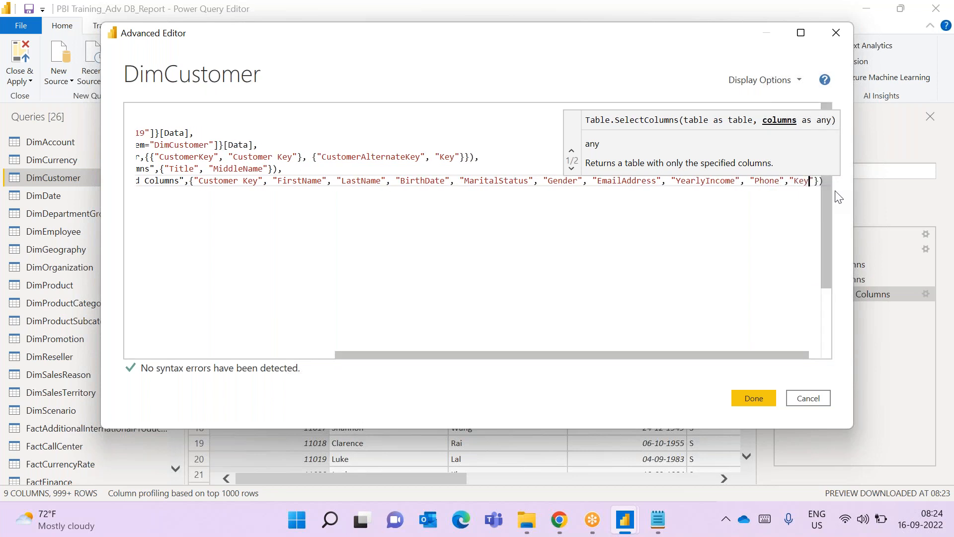
{"action": "left_click", "coordinate": [775, 279]}
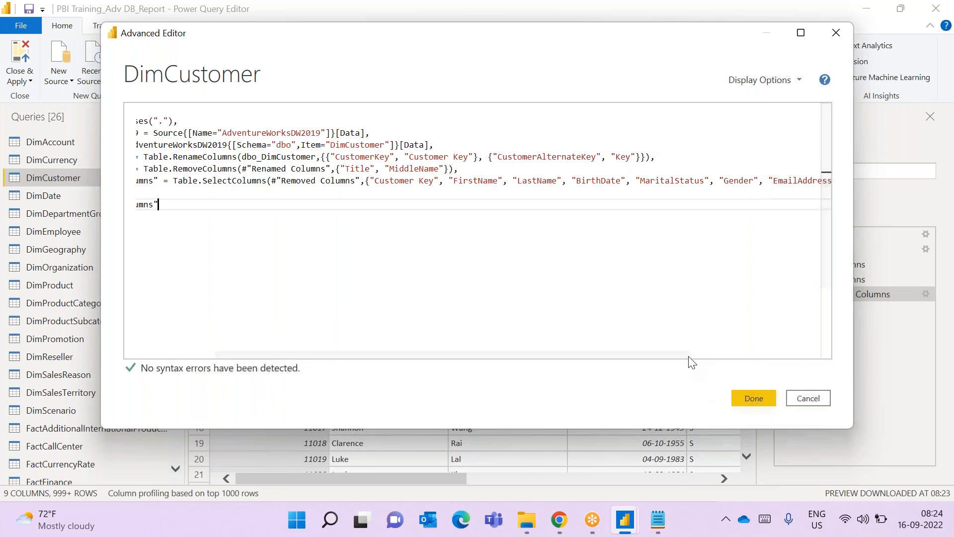
{"action": "left_click_drag", "start_coordinate": [684, 355], "coordinate": [850, 348]}
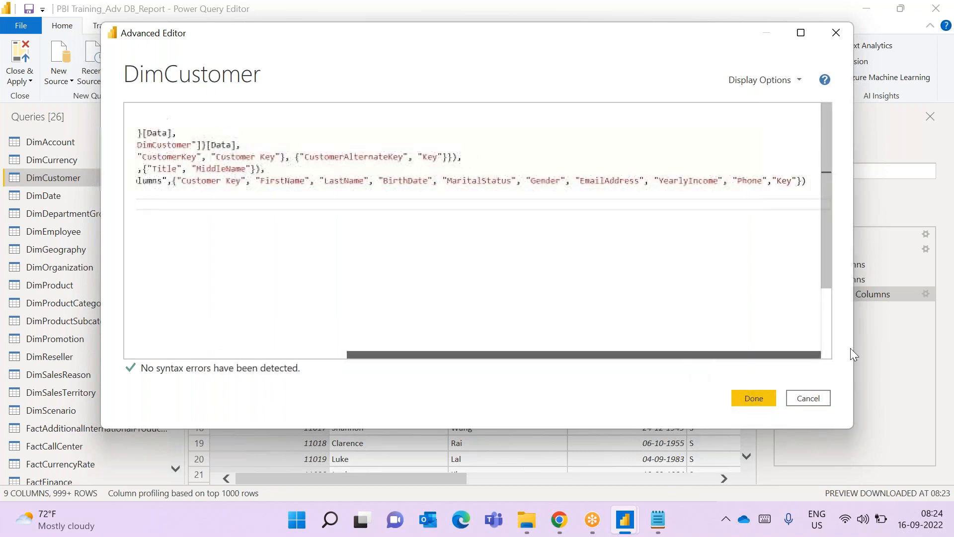
{"action": "left_click", "coordinate": [770, 395]}
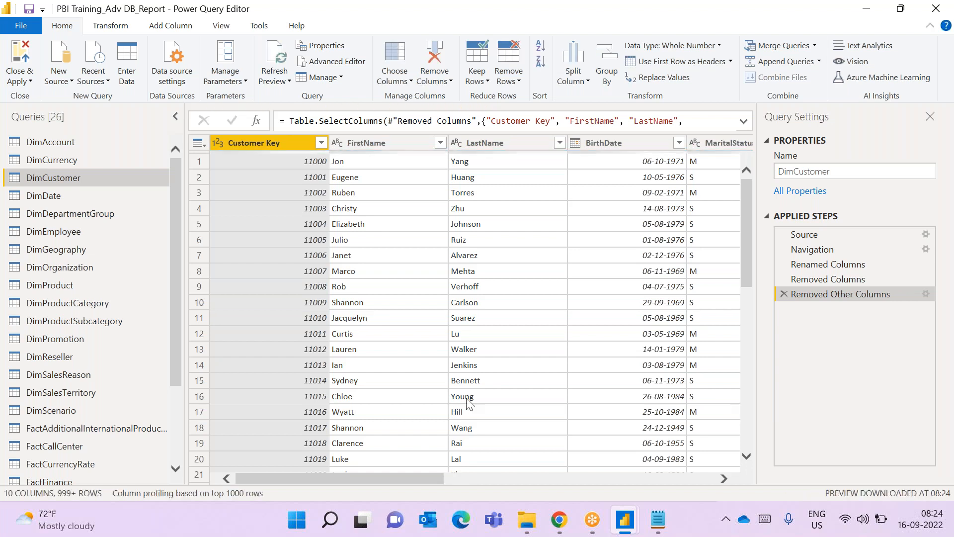
{"action": "left_click_drag", "start_coordinate": [420, 476], "coordinate": [692, 478]}
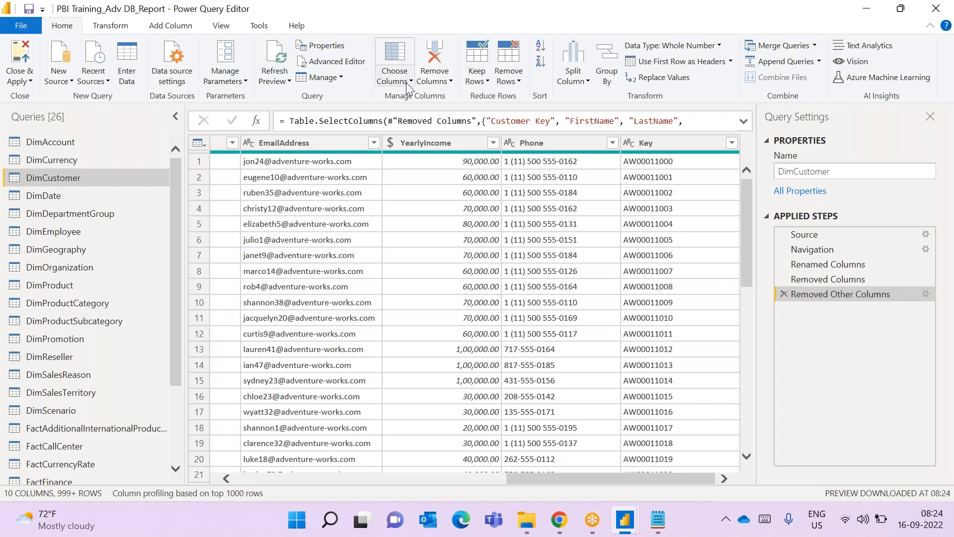
Delete the Removed Other Columns and Removed Columns steps from DimCustomer's applied steps
{"action": "left_click", "coordinate": [785, 294]}
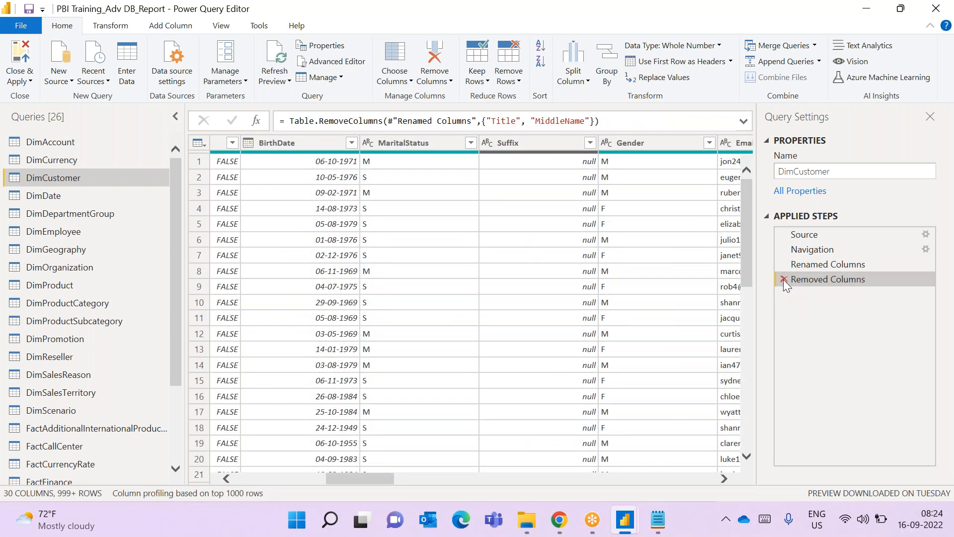
{"action": "left_click", "coordinate": [783, 279]}
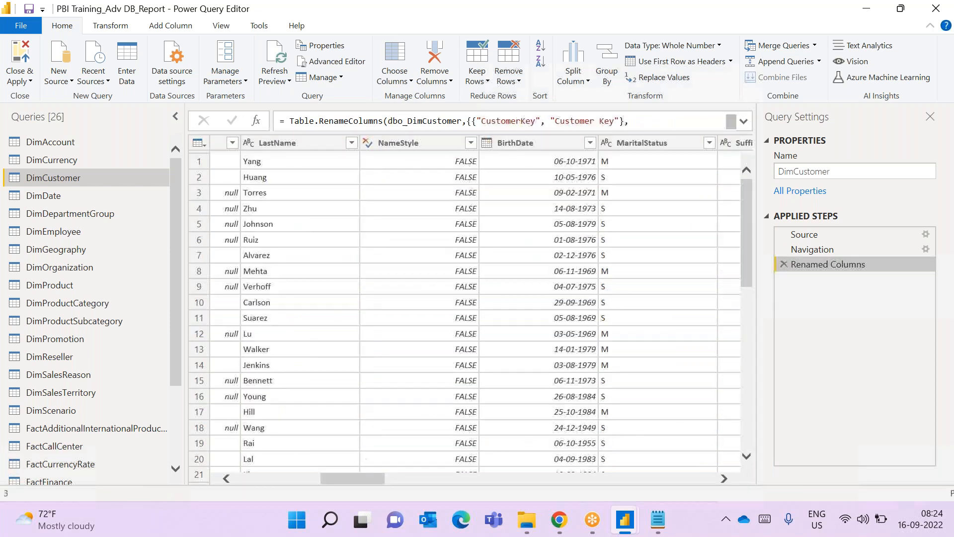
Browse across DimCustomer's columns, and use Go to Column to find and jump to the Phone column
{"action": "left_click", "coordinate": [412, 82]}
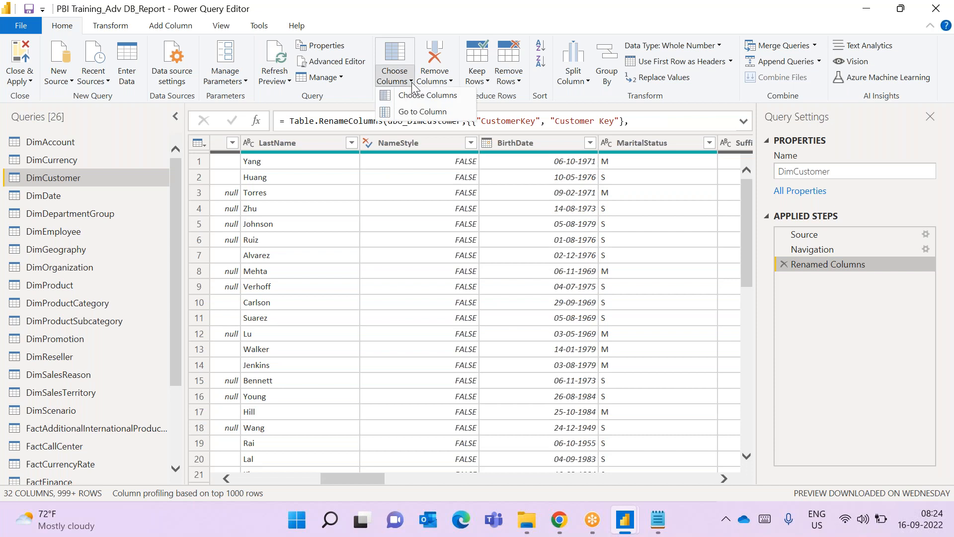
{"action": "left_click", "coordinate": [419, 112]}
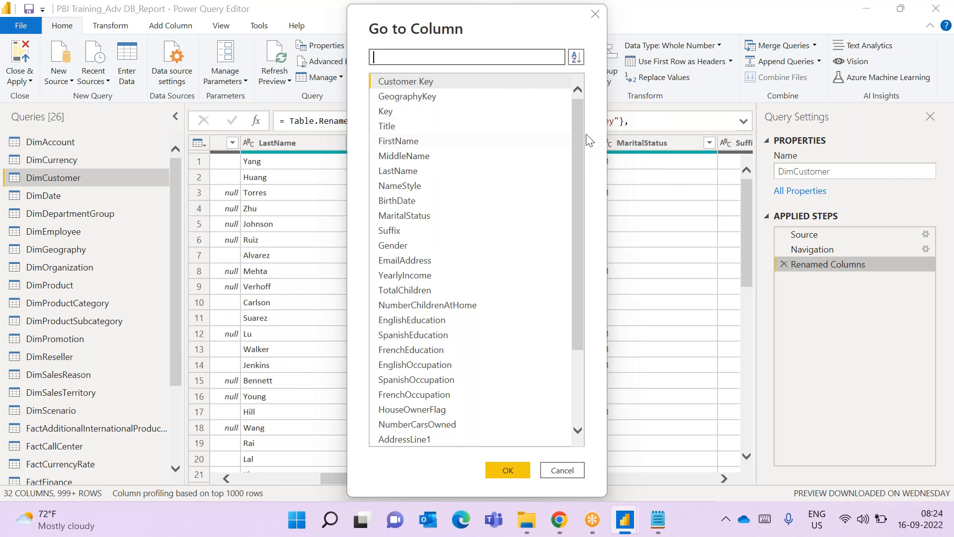
{"action": "left_click", "coordinate": [565, 470]}
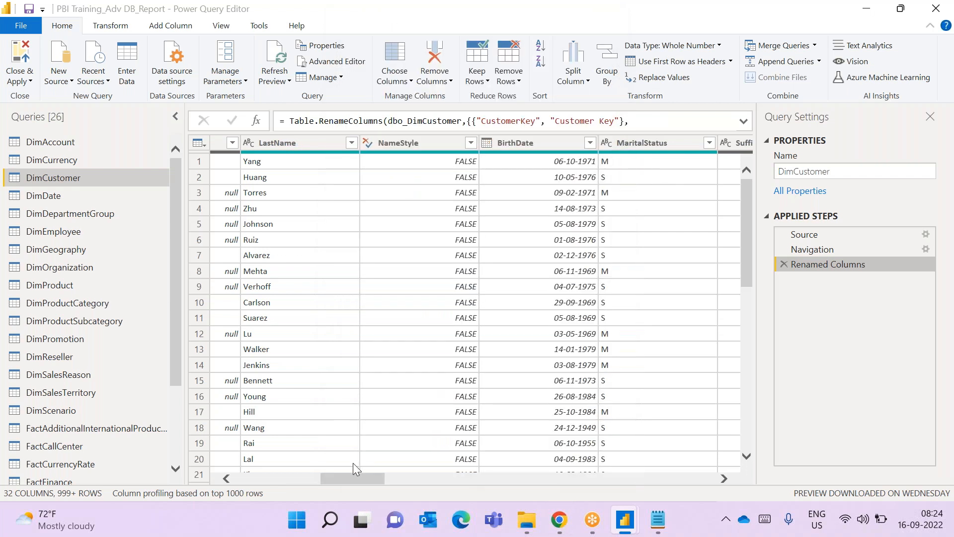
{"action": "left_click_drag", "start_coordinate": [345, 474], "coordinate": [268, 480]}
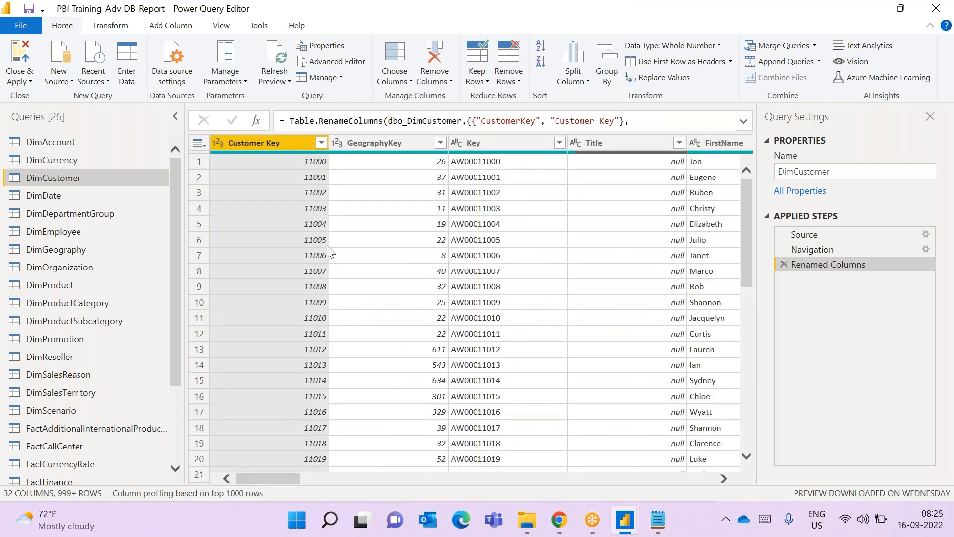
{"action": "left_click_drag", "start_coordinate": [262, 479], "coordinate": [680, 468]}
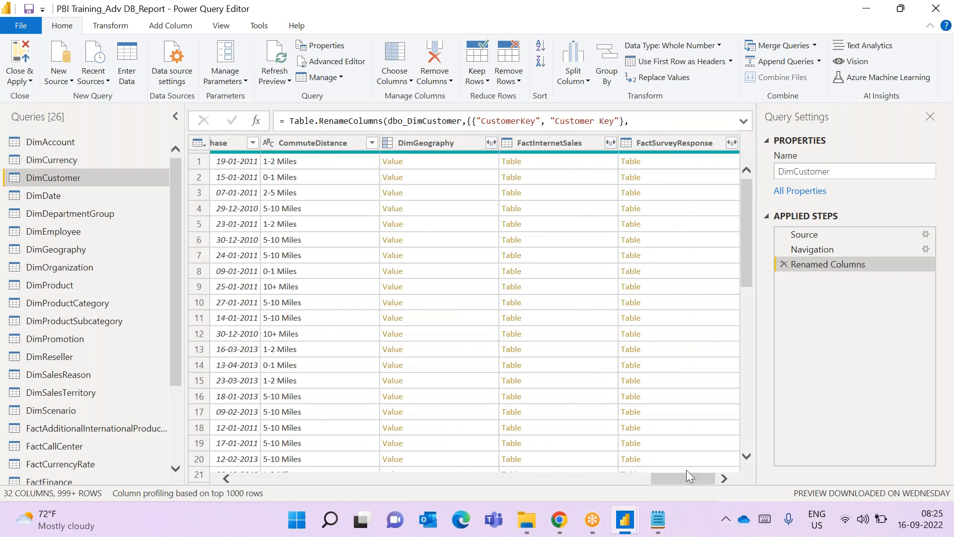
{"action": "left_click_drag", "start_coordinate": [691, 479], "coordinate": [178, 483]}
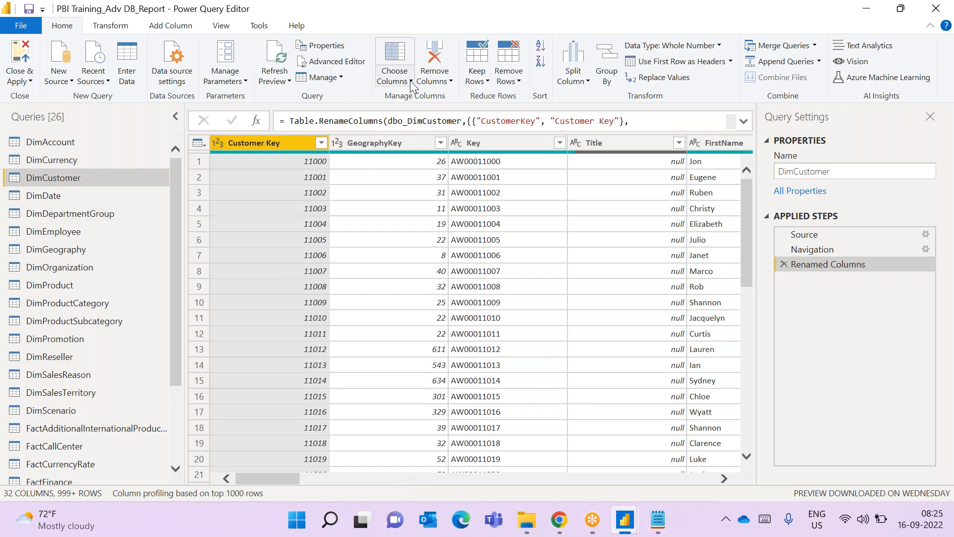
{"action": "left_click", "coordinate": [394, 79]}
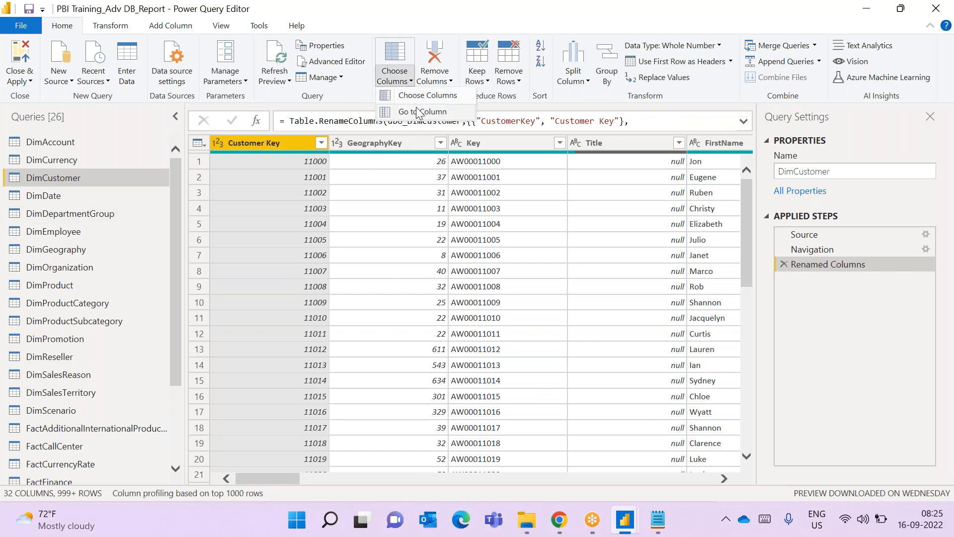
{"action": "left_click", "coordinate": [423, 111]}
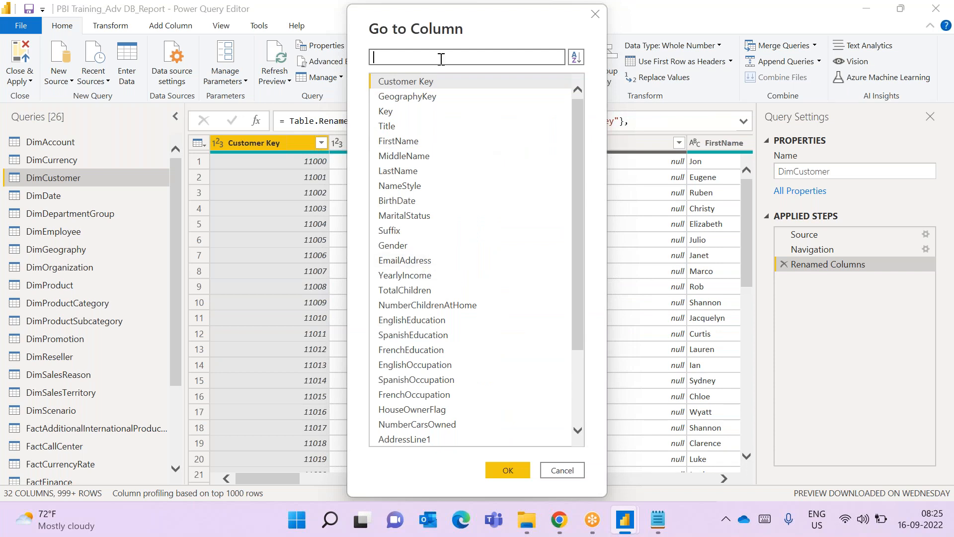
{"action": "type", "text": "phon"}
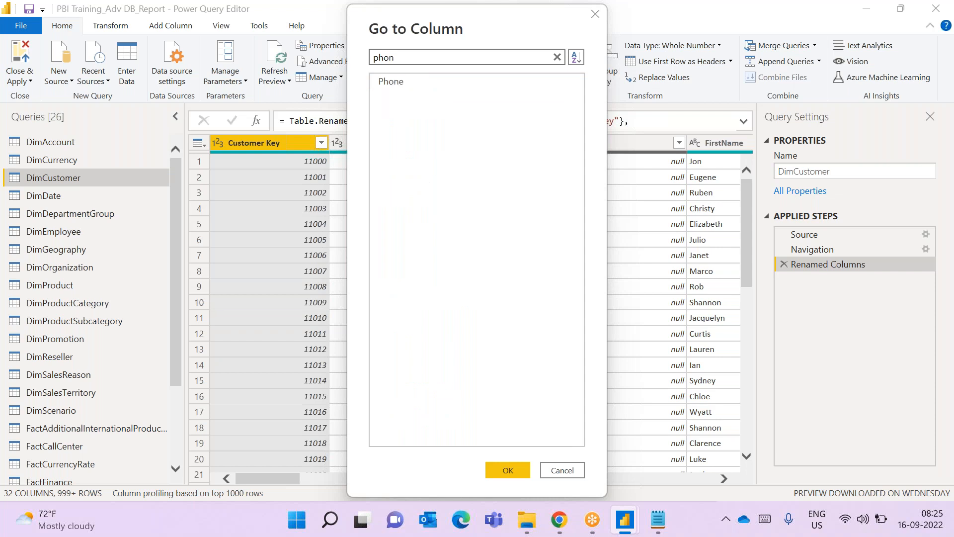
{"action": "left_click", "coordinate": [439, 82]}
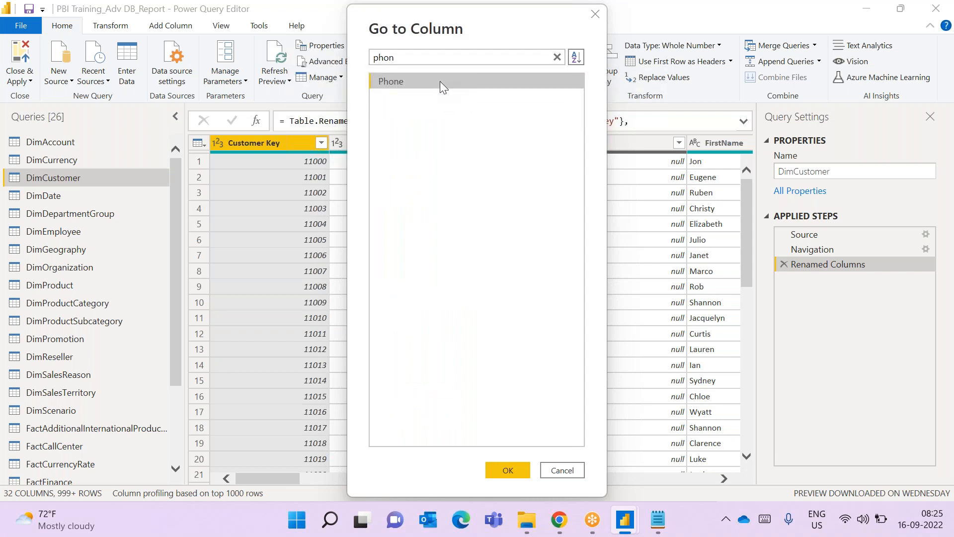
{"action": "left_click", "coordinate": [507, 470]}
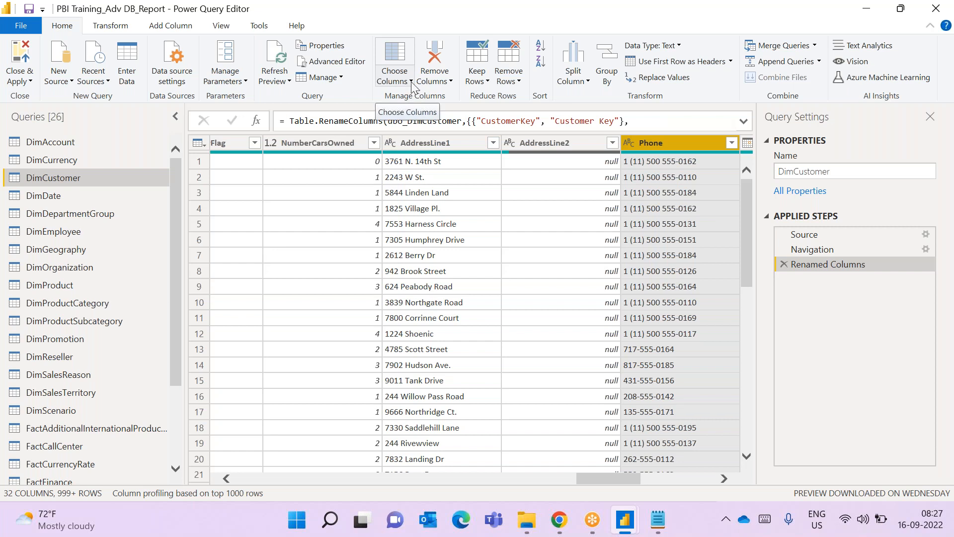
Remove the Title and MiddleName columns from DimCustomer
{"action": "left_click", "coordinate": [450, 82]}
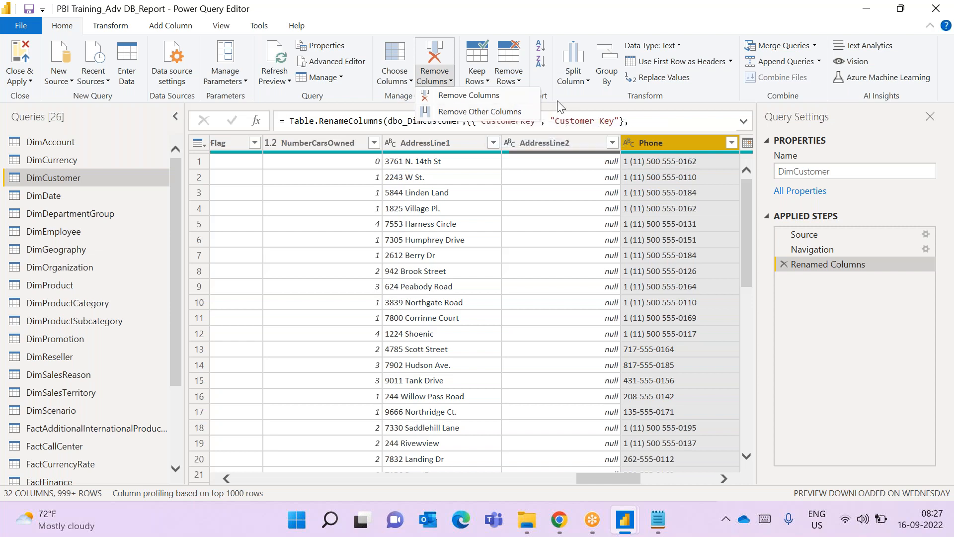
{"action": "left_click", "coordinate": [783, 368]}
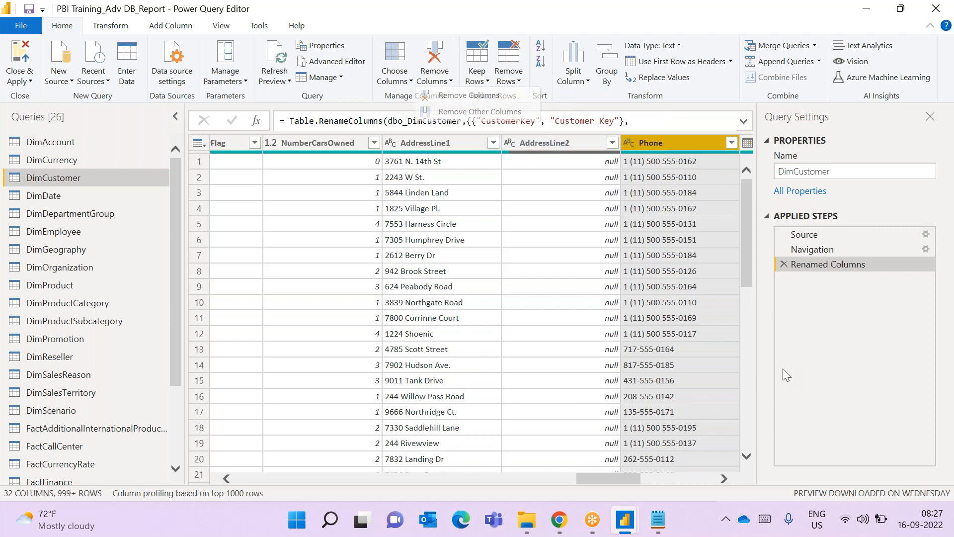
{"action": "left_click_drag", "start_coordinate": [631, 475], "coordinate": [301, 455]}
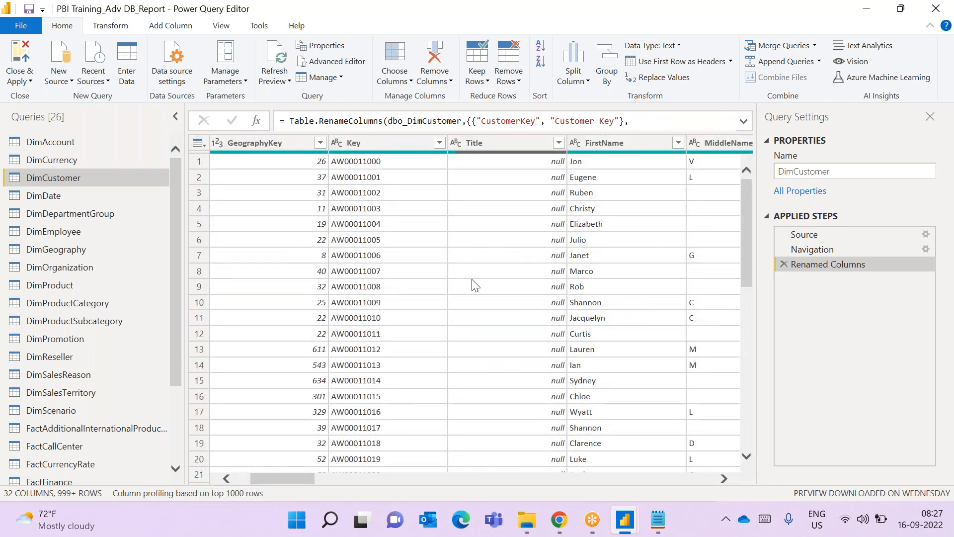
{"action": "left_click", "coordinate": [502, 143]}
{"action": "left_click", "coordinate": [489, 145]}
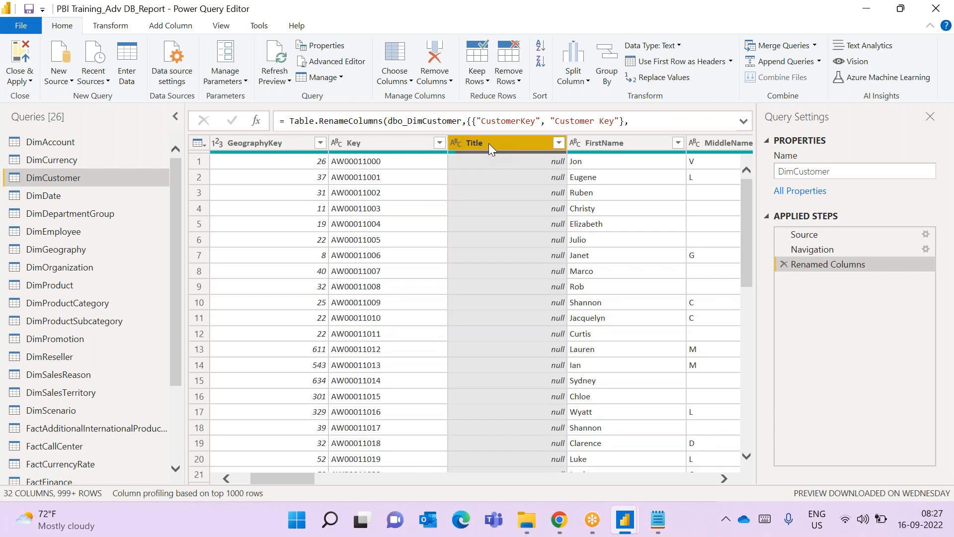
{"action": "left_click_drag", "start_coordinate": [306, 476], "coordinate": [325, 475]}
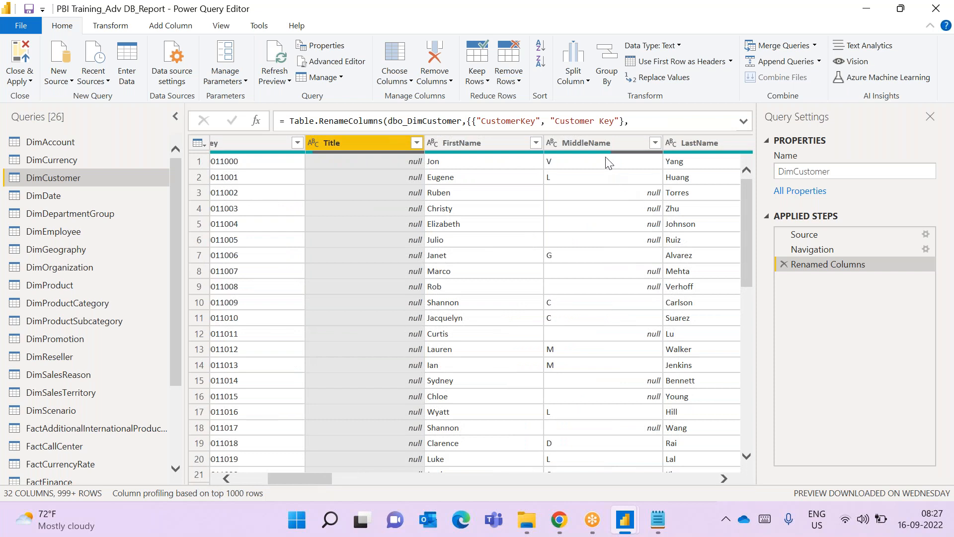
{"action": "left_click", "coordinate": [602, 143], "text": "ctrl"}
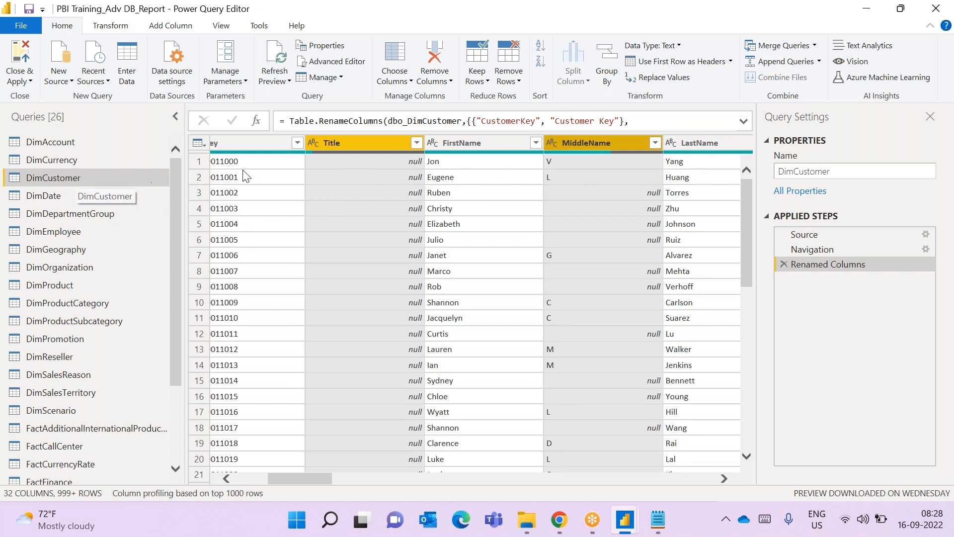
{"action": "left_click", "coordinate": [451, 82]}
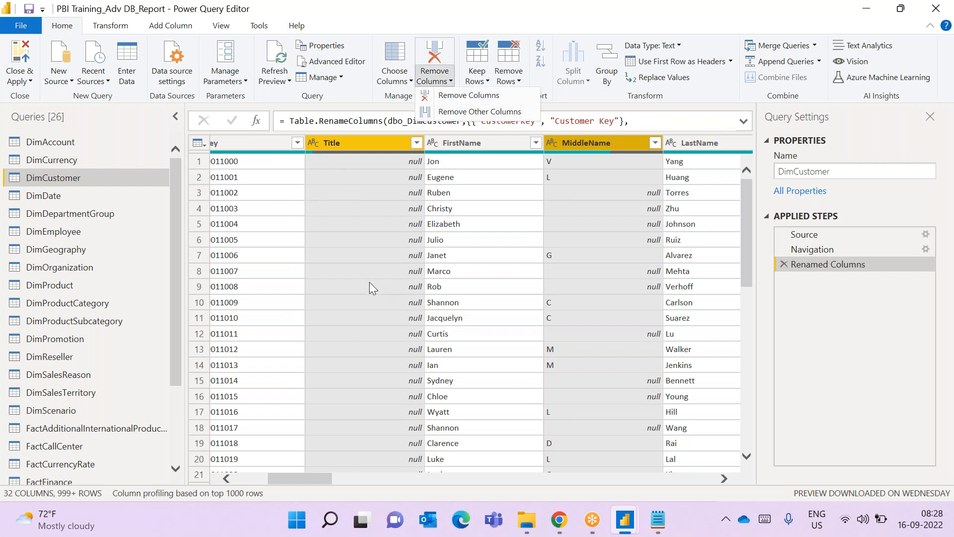
{"action": "left_click", "coordinate": [453, 96]}
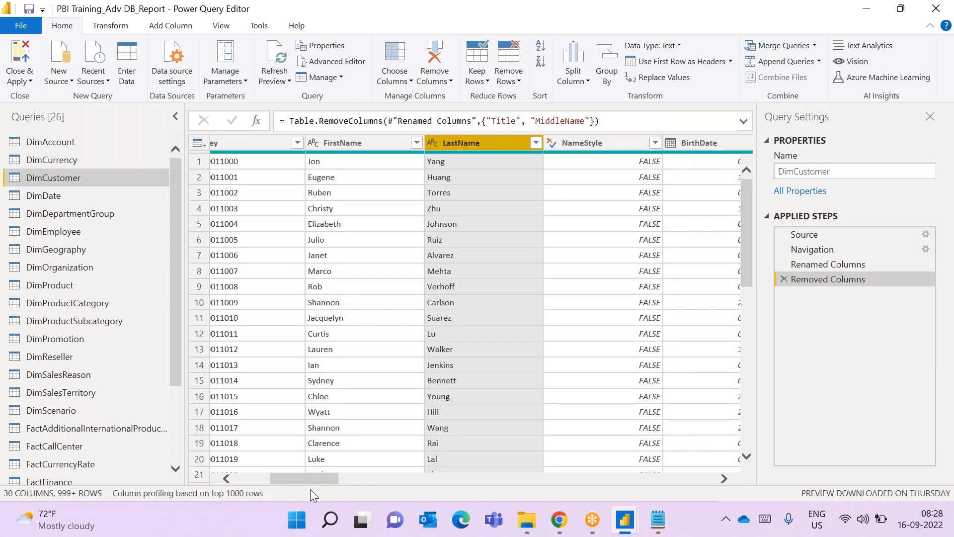
Examine the Table.RemoveColumns line in DimCustomer's full M code in the Advanced Editor, and close it without changes
{"action": "left_click_drag", "start_coordinate": [314, 476], "coordinate": [305, 476]}
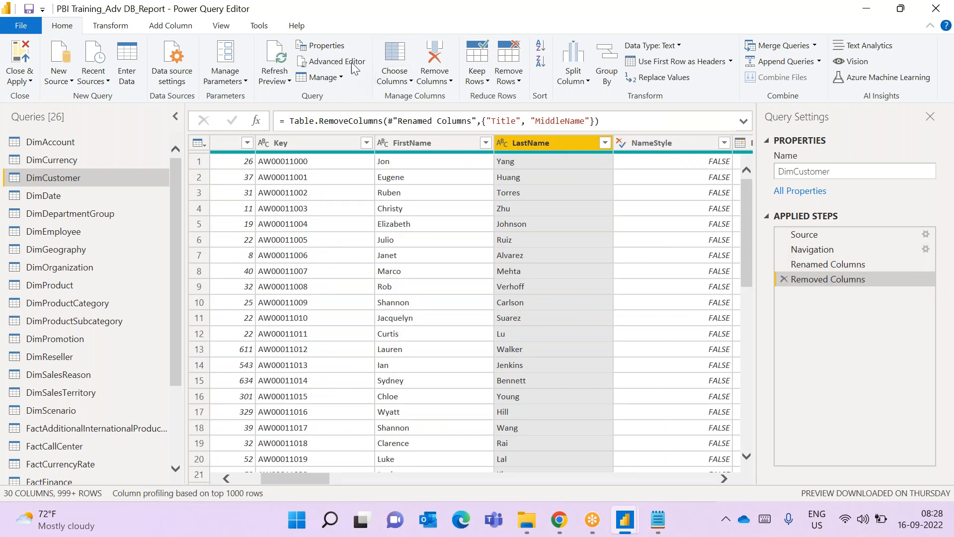
{"action": "left_click", "coordinate": [332, 61]}
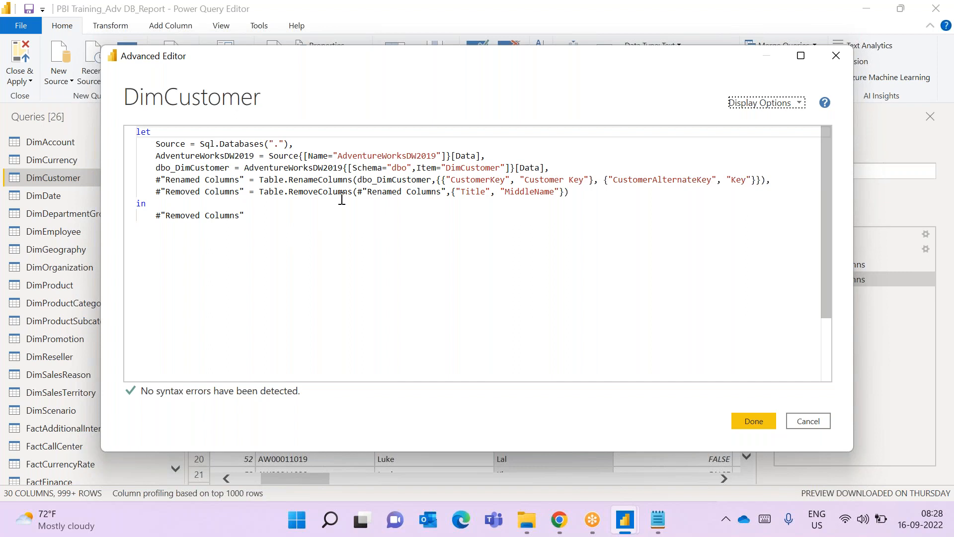
{"action": "left_click_drag", "start_coordinate": [318, 192], "coordinate": [569, 193]}
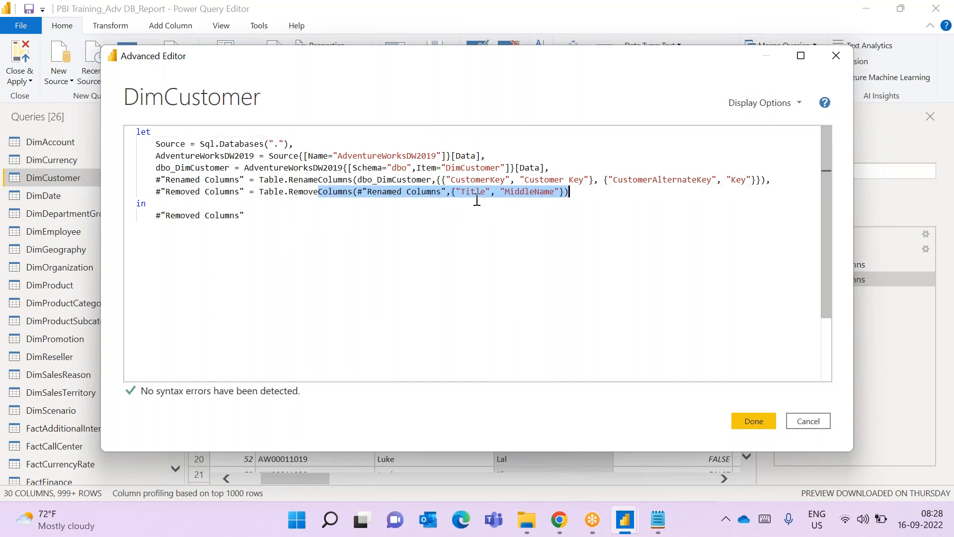
{"action": "left_click", "coordinate": [808, 421]}
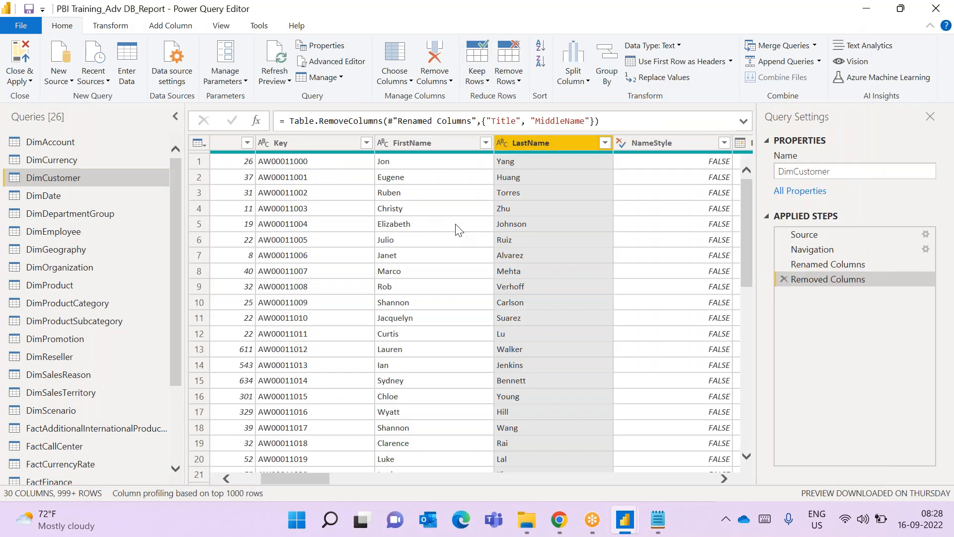
Delete DimCustomer's Removed Columns step, and try out Remove Other Columns on FirstName before deleting that step as well
{"action": "left_click", "coordinate": [784, 279]}
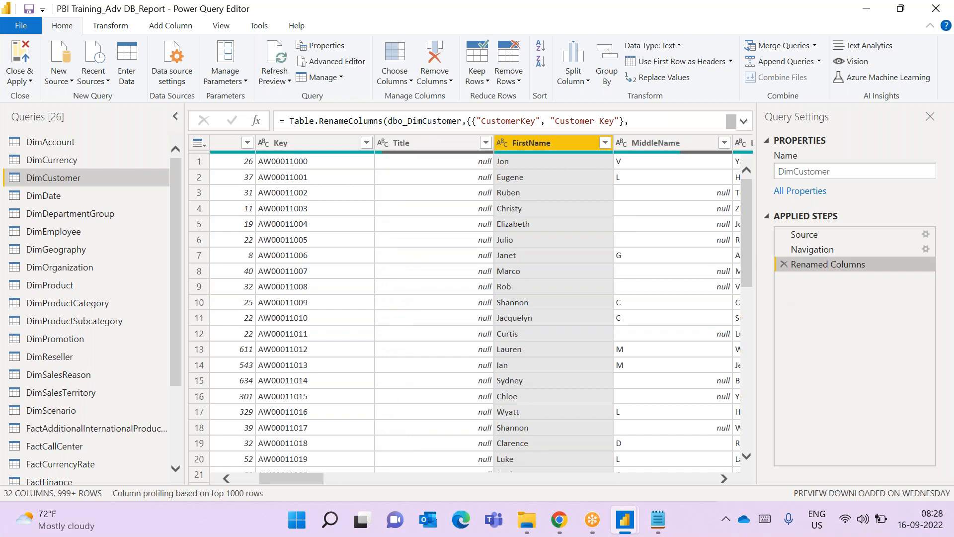
{"action": "left_click", "coordinate": [448, 83]}
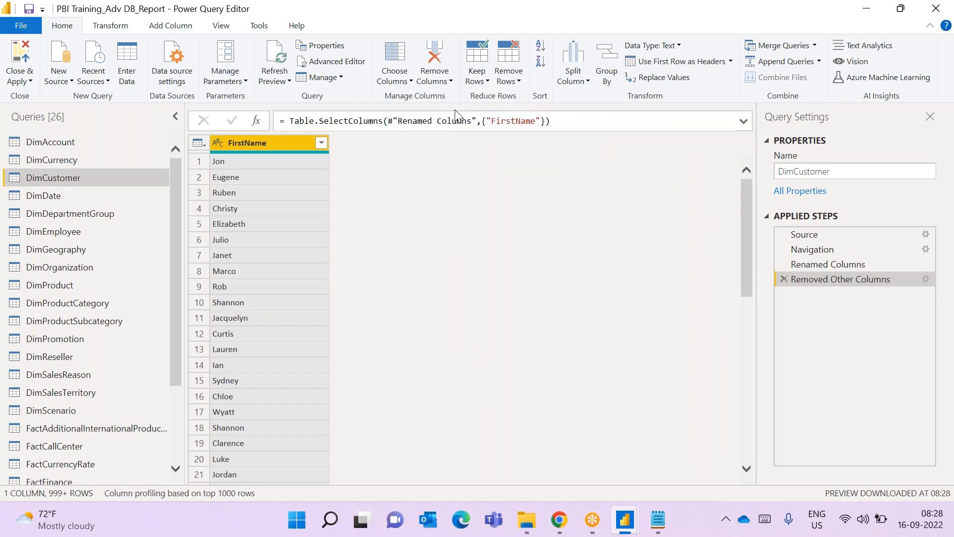
{"action": "left_click", "coordinate": [784, 279]}
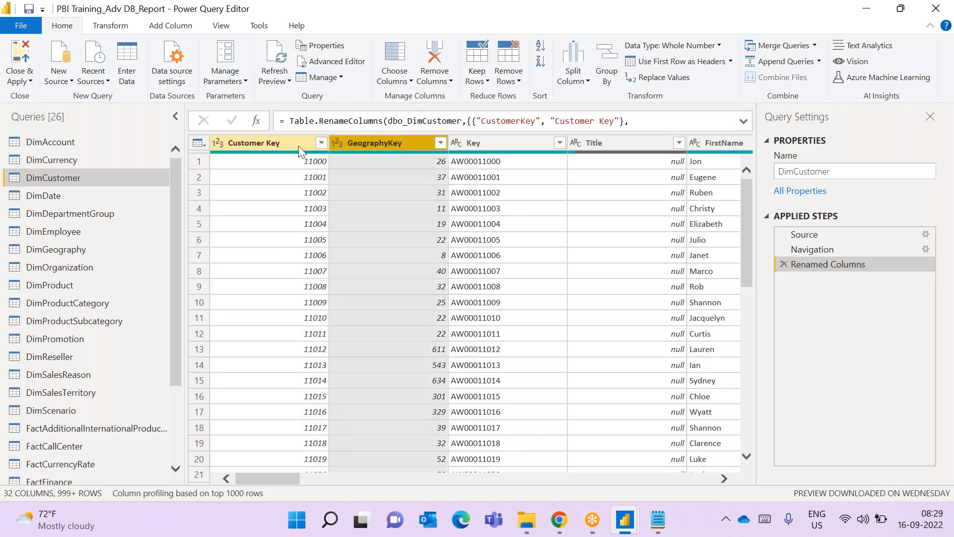
Keep only the FirstName, LastName, BirthDate, Gender and Customer Key columns of DimCustomer by removing all other columns
{"action": "left_click", "coordinate": [357, 145], "text": "ctrl"}
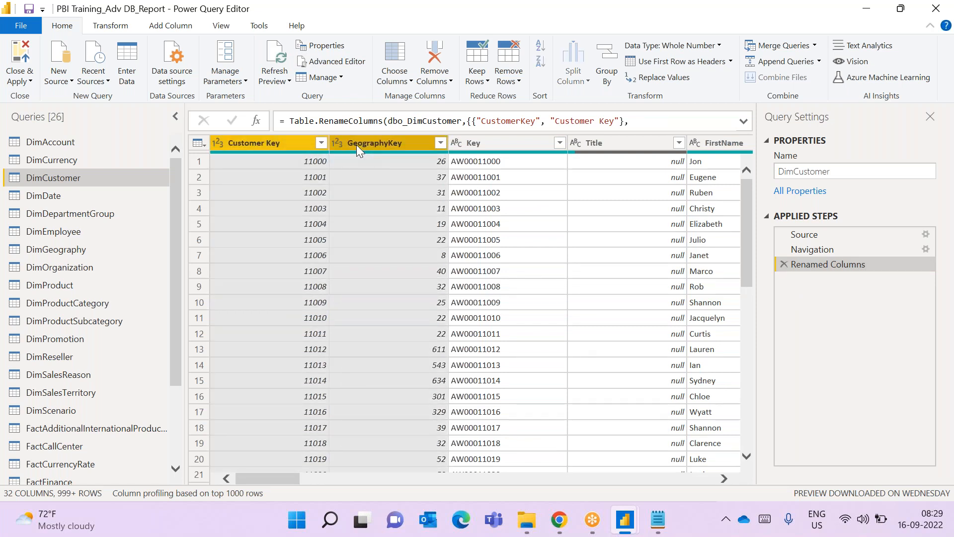
{"action": "left_click", "coordinate": [282, 144]}
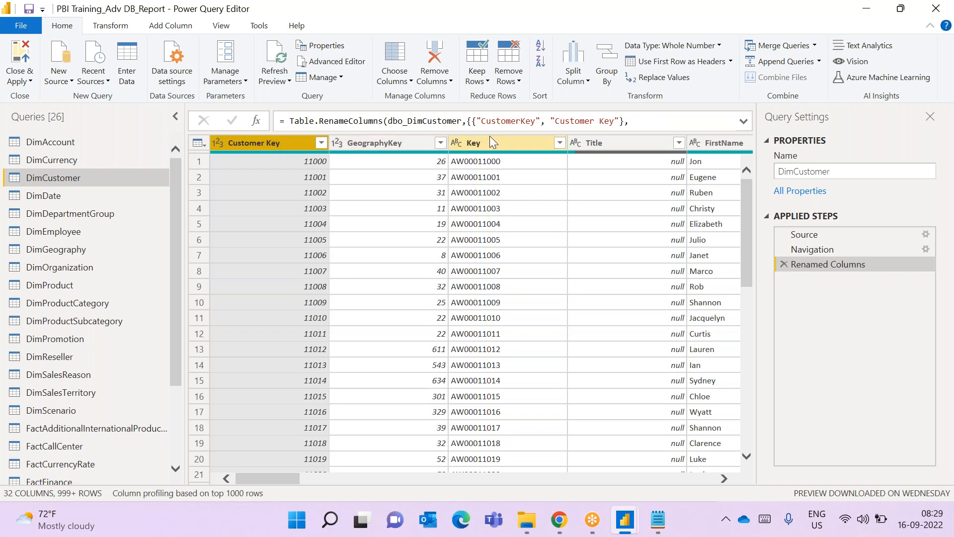
{"action": "left_click_drag", "start_coordinate": [291, 475], "coordinate": [336, 473]}
{"action": "left_click", "coordinate": [424, 146]}
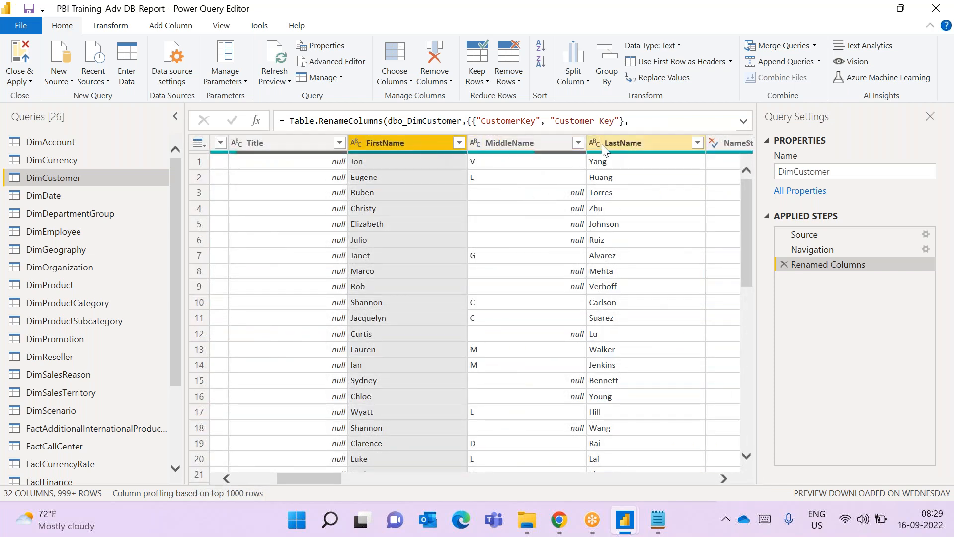
{"action": "left_click", "coordinate": [601, 144]}
{"action": "left_click_drag", "start_coordinate": [320, 480], "coordinate": [395, 478]}
{"action": "left_click", "coordinate": [293, 145]}
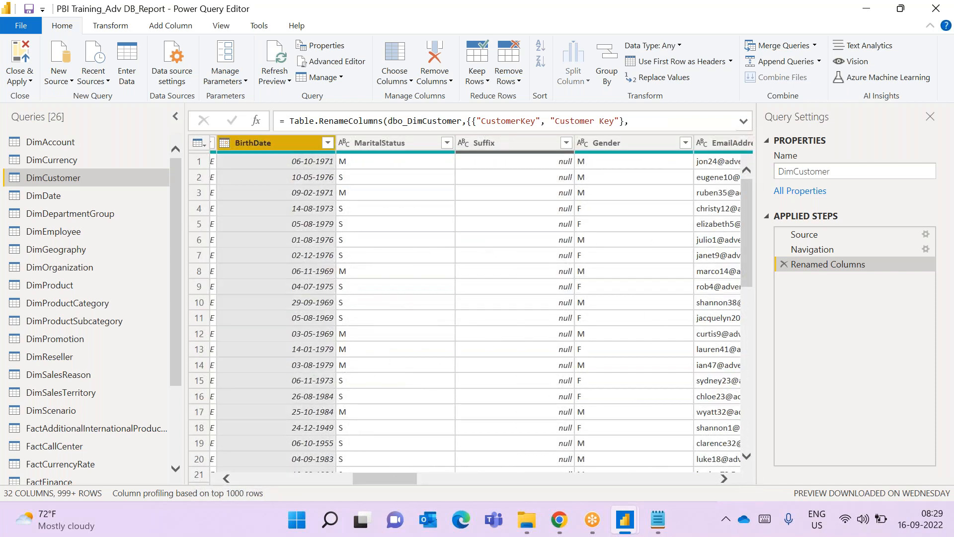
{"action": "left_click", "coordinate": [626, 143], "text": "ctrl"}
{"action": "left_click_drag", "start_coordinate": [400, 478], "coordinate": [253, 470]}
{"action": "left_click", "coordinate": [259, 143], "text": "ctrl"}
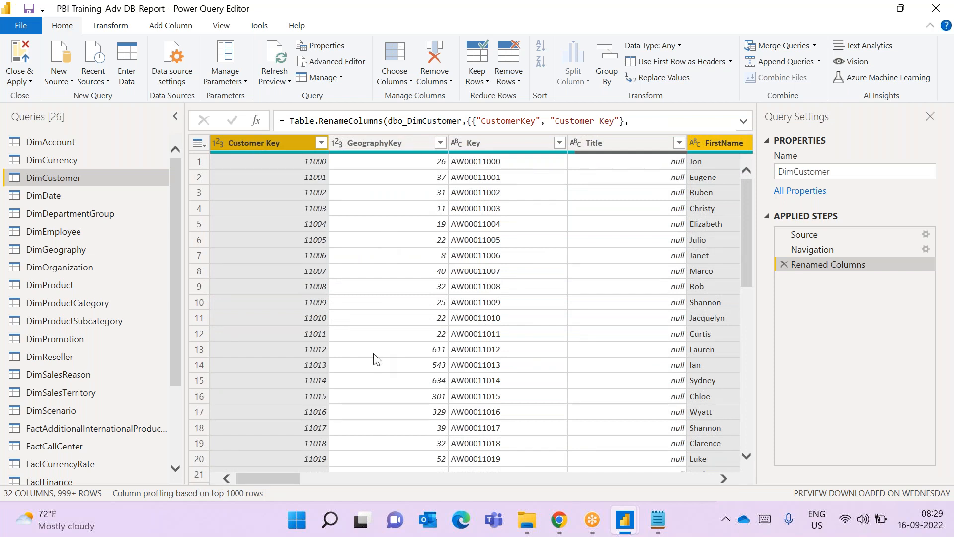
{"action": "left_click", "coordinate": [450, 82]}
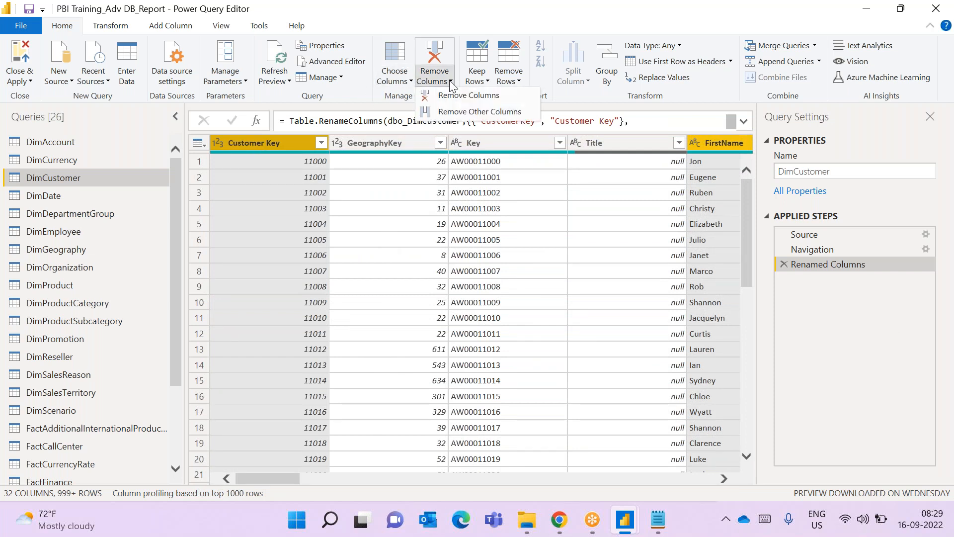
{"action": "left_click", "coordinate": [454, 111]}
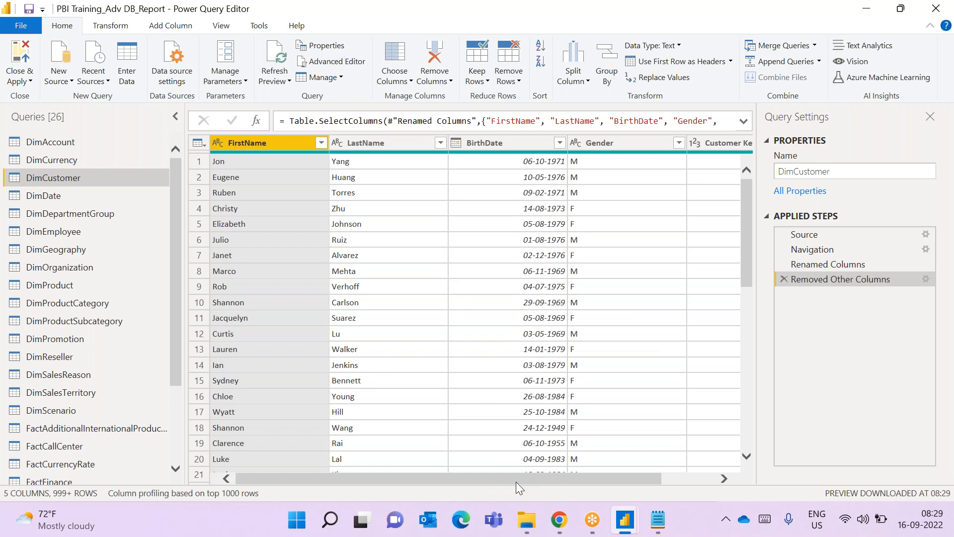
Review DimCustomer's remaining columns and the column choices in the Removed Other Columns step's settings, without changing them
{"action": "left_click_drag", "start_coordinate": [516, 480], "coordinate": [694, 479]}
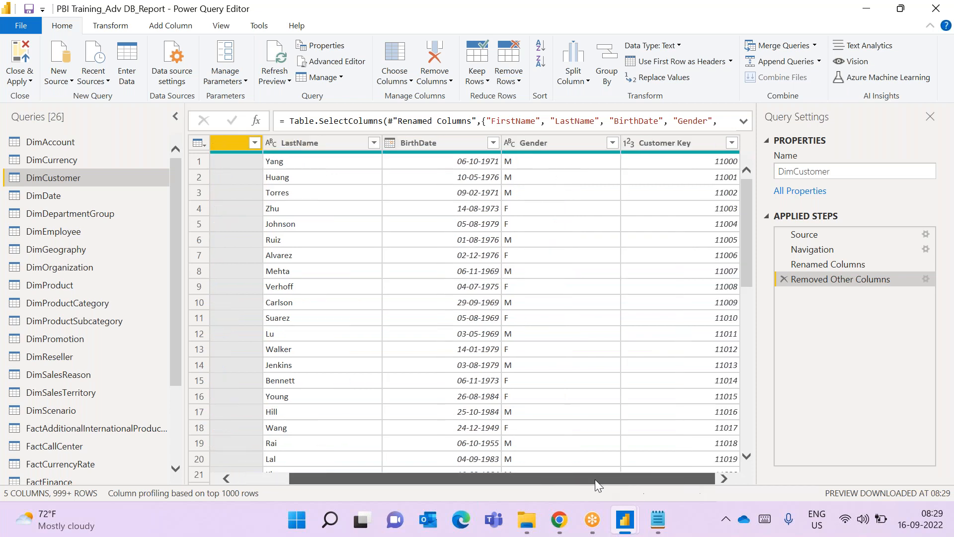
{"action": "left_click_drag", "start_coordinate": [577, 479], "coordinate": [460, 478]}
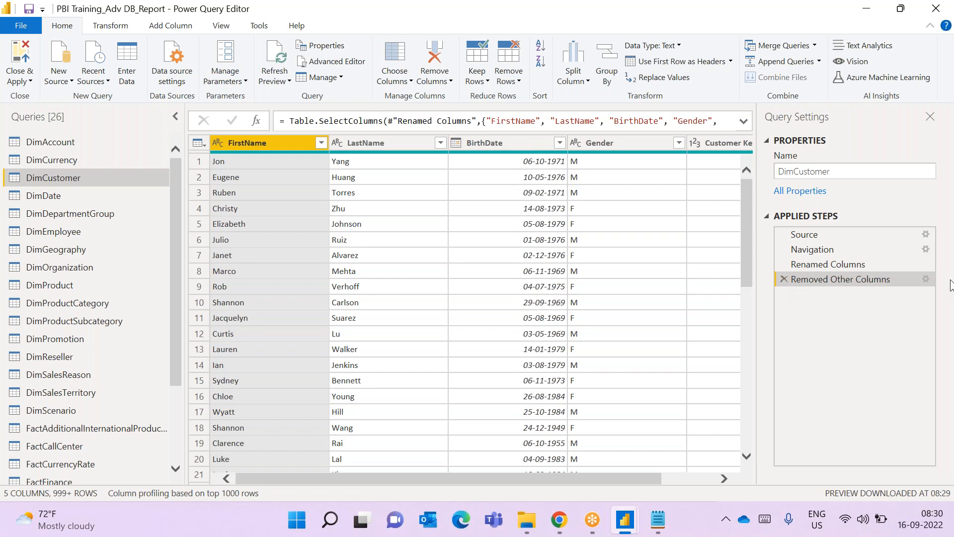
{"action": "left_click", "coordinate": [931, 279]}
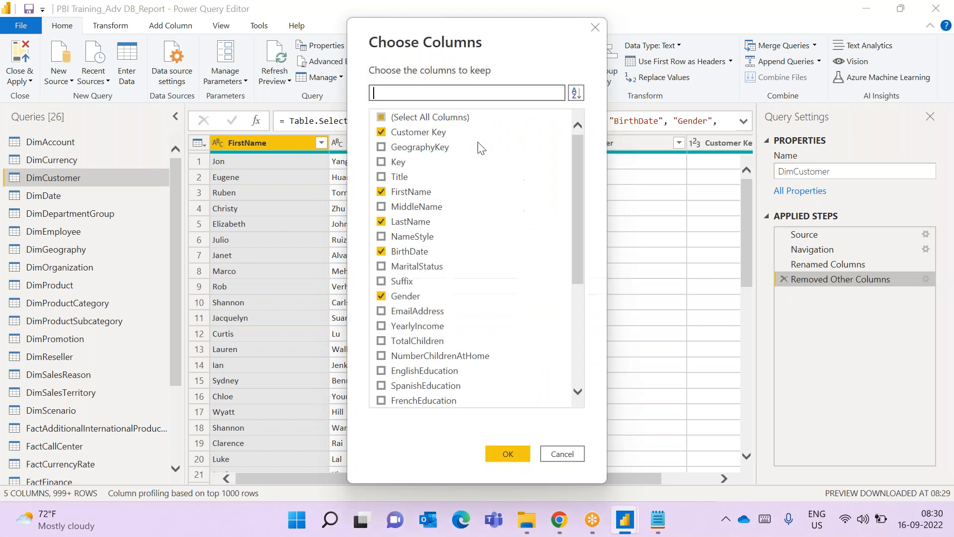
{"action": "left_click", "coordinate": [582, 168]}
{"action": "left_click_drag", "start_coordinate": [582, 168], "coordinate": [582, 314]}
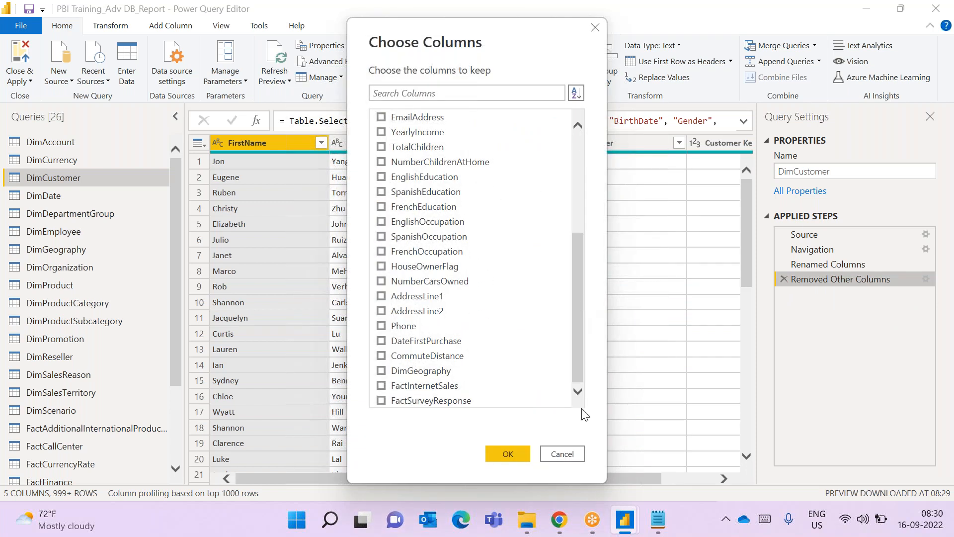
{"action": "left_click", "coordinate": [562, 454]}
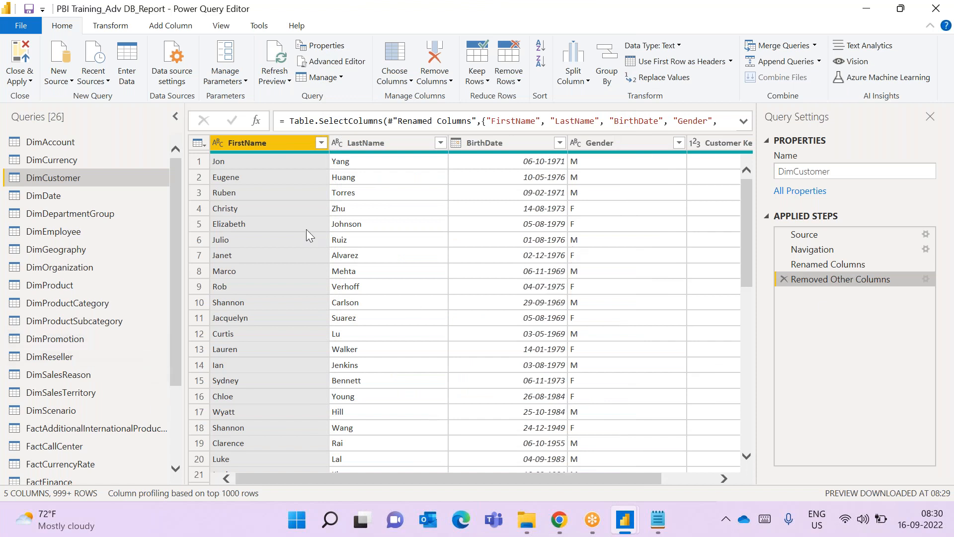
{"action": "left_click", "coordinate": [926, 281]}
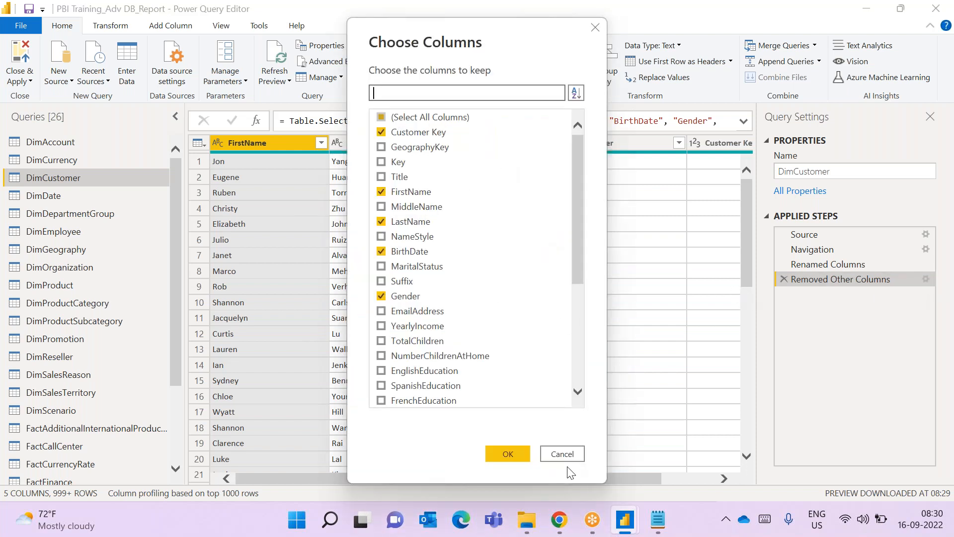
{"action": "left_click", "coordinate": [562, 454]}
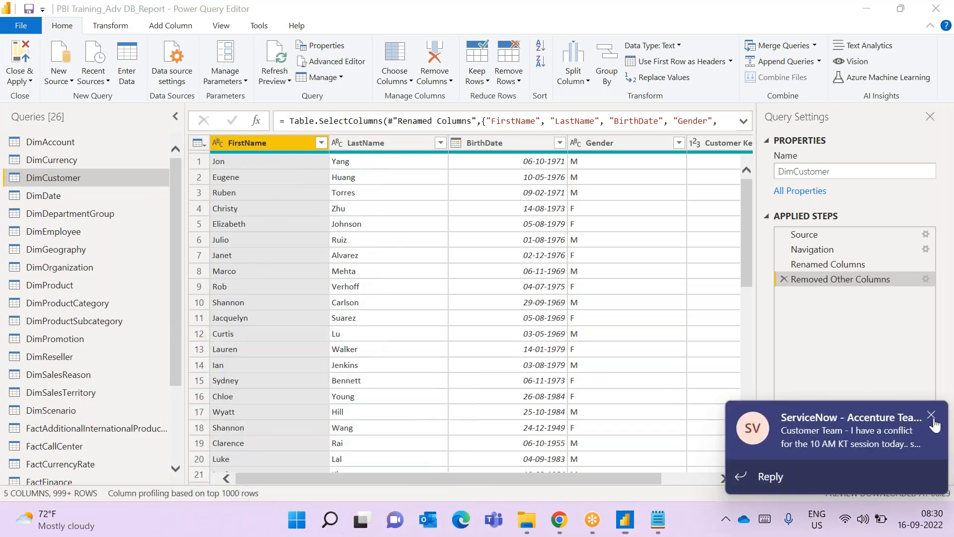
Dismiss the incoming chat notifications covering the Power Query Editor
{"action": "left_click", "coordinate": [932, 417]}
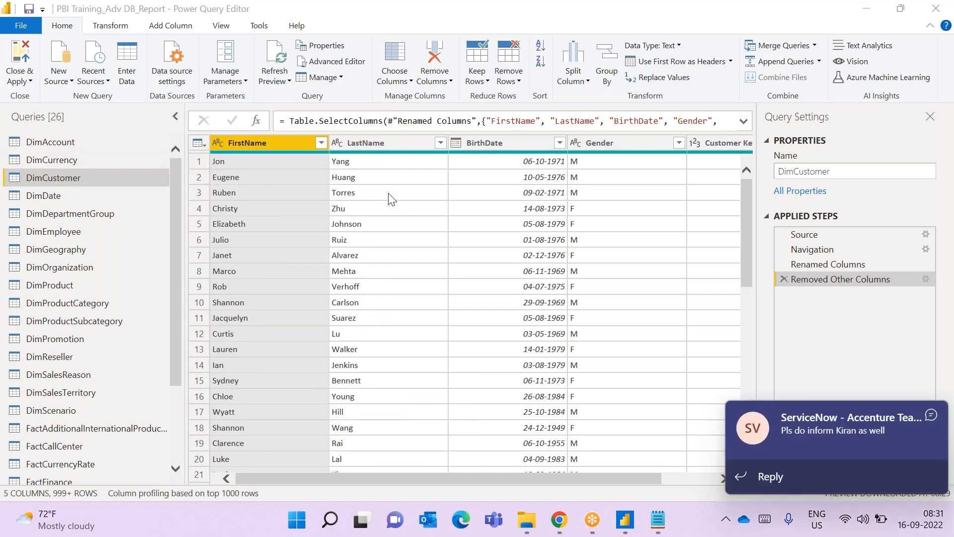
{"action": "left_click", "coordinate": [930, 415]}
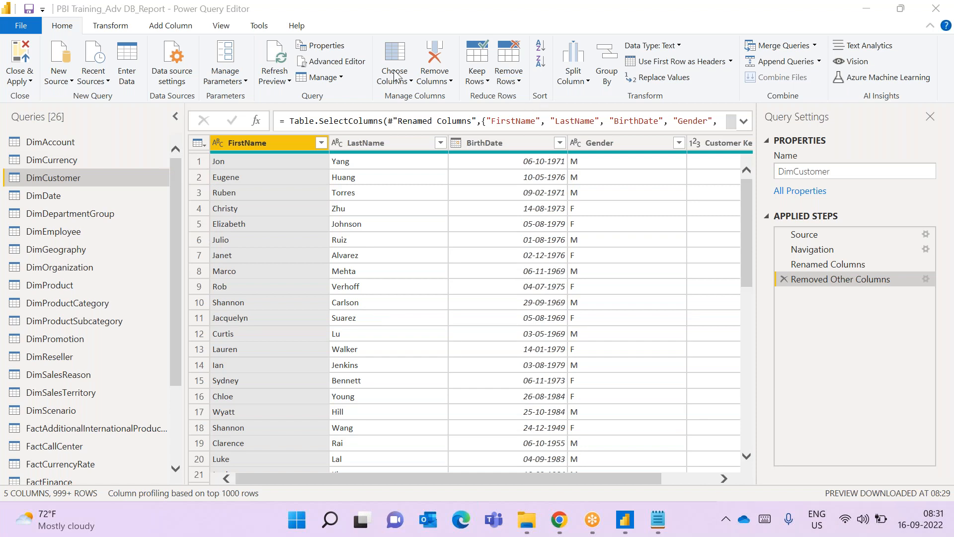
{"action": "left_click", "coordinate": [683, 12]}
{"action": "left_click", "coordinate": [592, 519]}
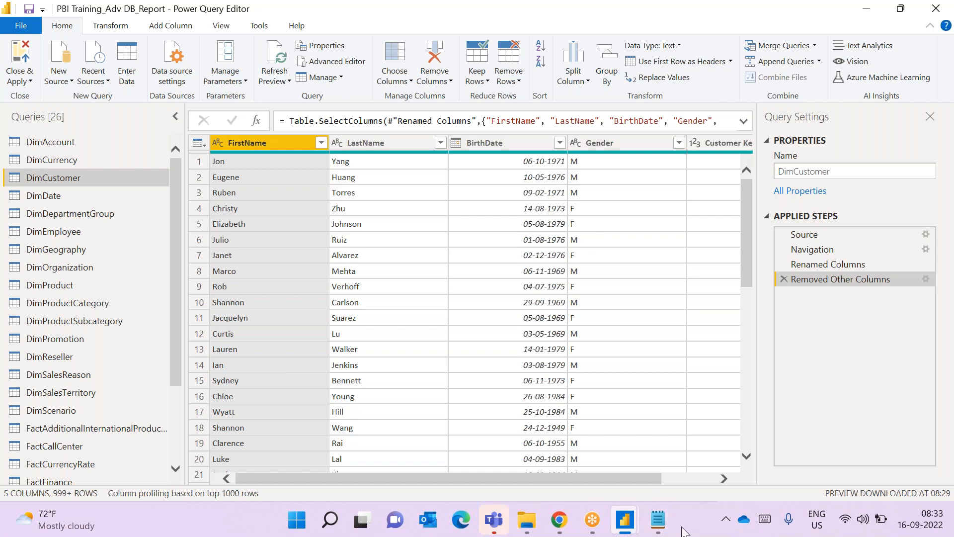
Switch to the PBI notes in Notepad, add the line "Horizontal Filtering - Removing rows" below Vertical Filtering, and save the file
{"action": "left_click", "coordinate": [657, 528]}
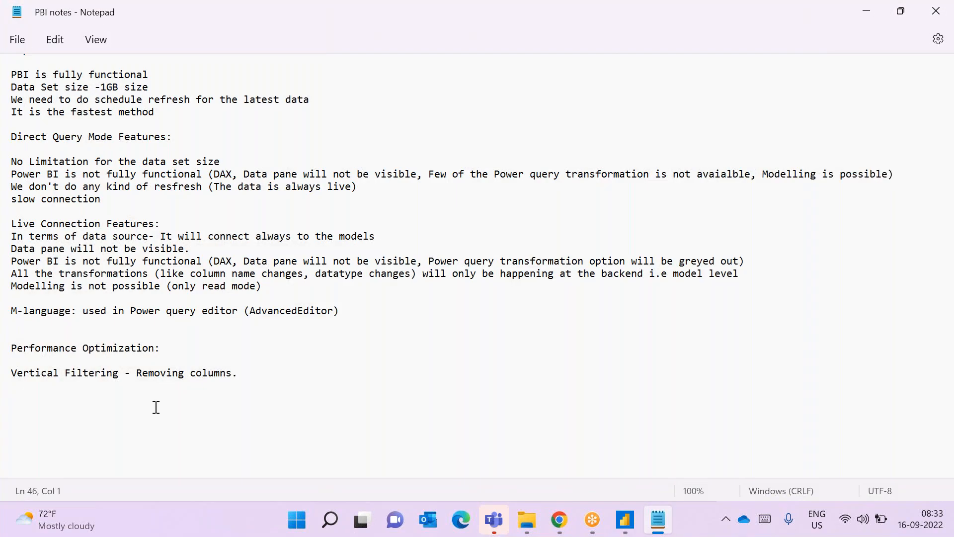
{"action": "left_click", "coordinate": [625, 519]}
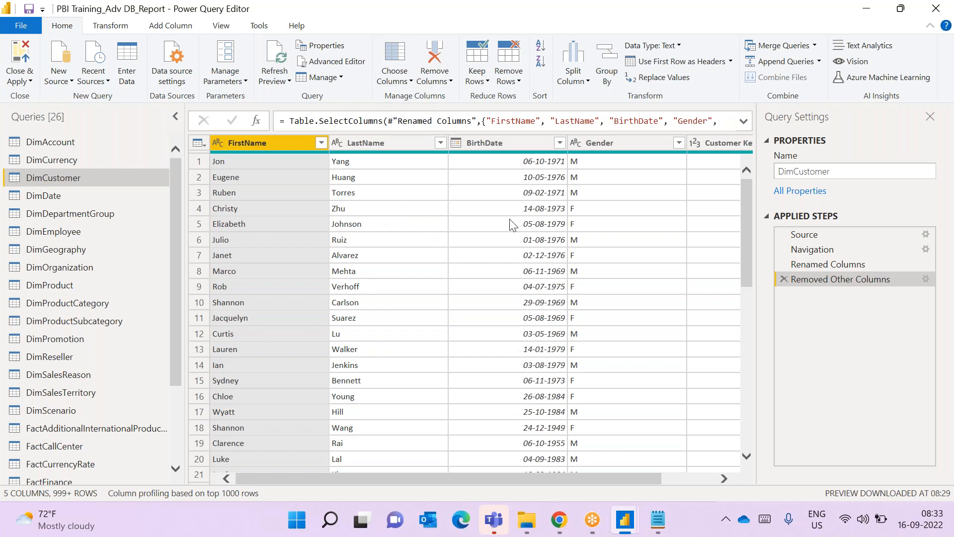
{"action": "left_click", "coordinate": [658, 519]}
{"action": "left_click", "coordinate": [624, 519]}
{"action": "left_click", "coordinate": [657, 519]}
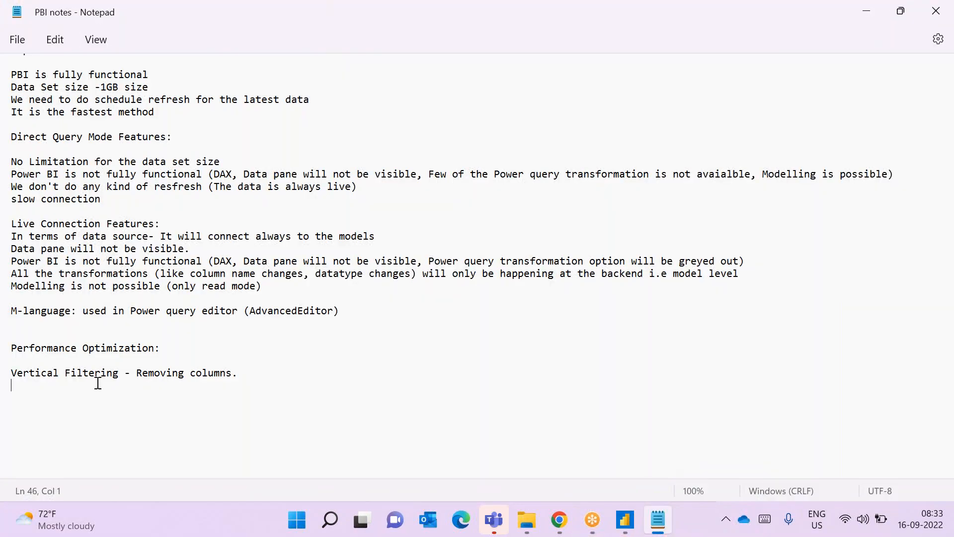
{"action": "type", "text": "H"}
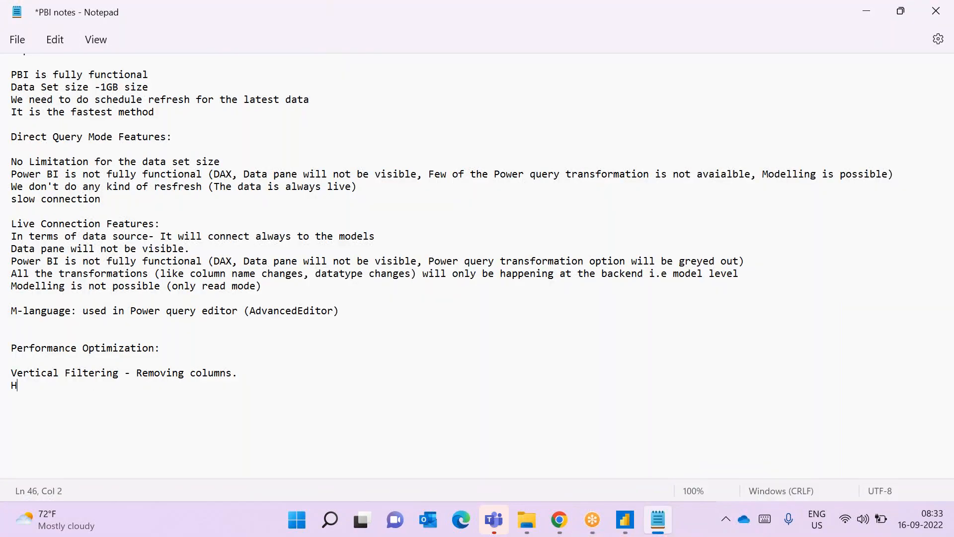
{"action": "type", "text": "orizontal Filtering - R"}
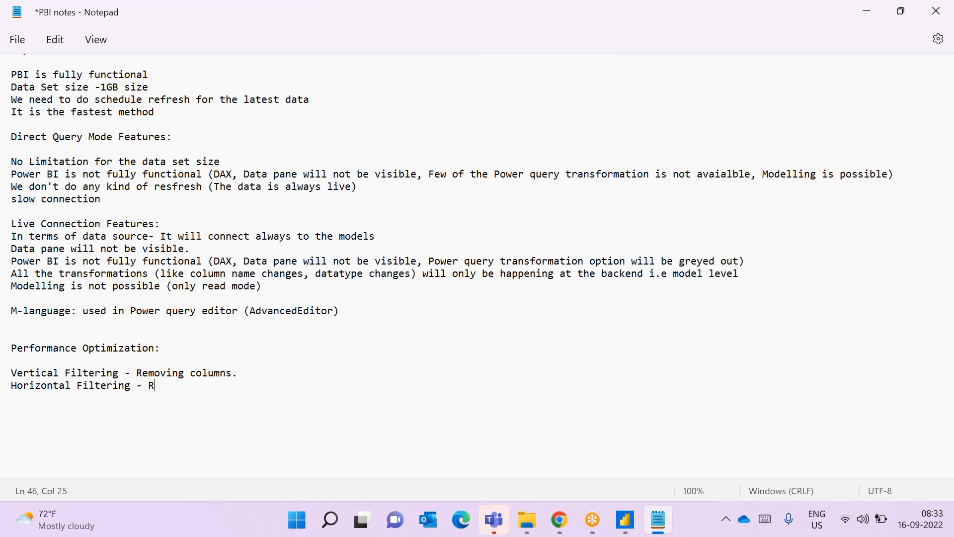
{"action": "type", "text": "emoving rows"}
{"action": "key", "text": "ctrl+s"}
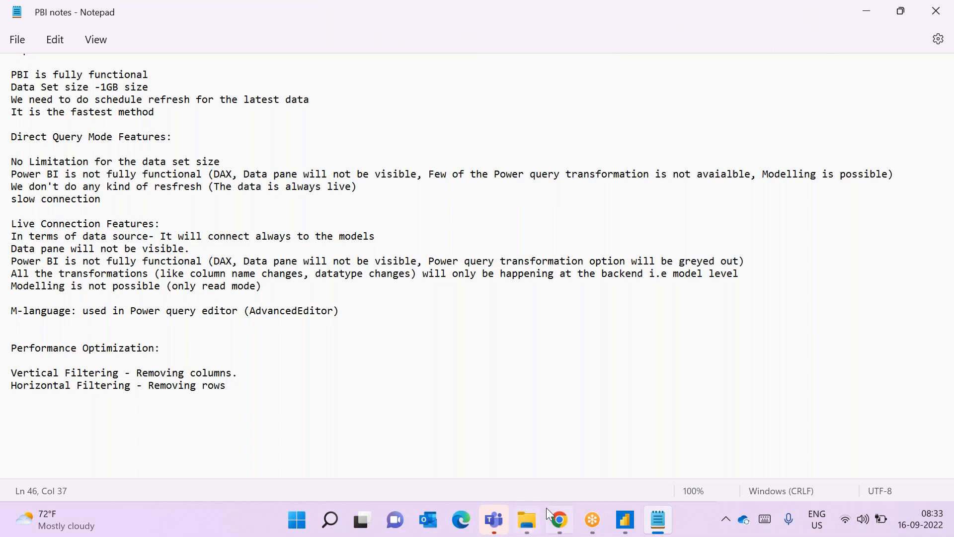
Switch back to the Power Query Editor and delete DimCustomer's Removed Other Columns step
{"action": "mouse_move", "coordinate": [625, 516]}
{"action": "left_click", "coordinate": [693, 464]}
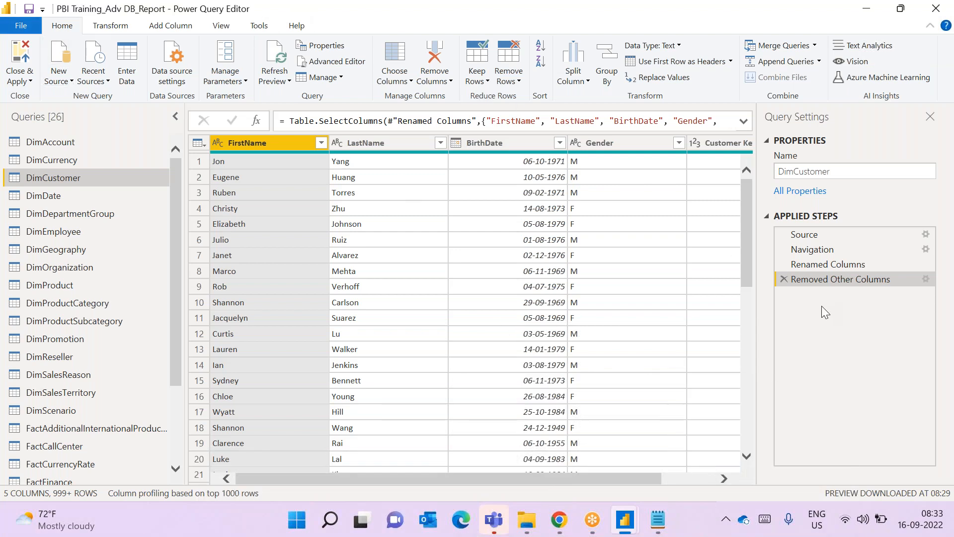
{"action": "left_click", "coordinate": [784, 281]}
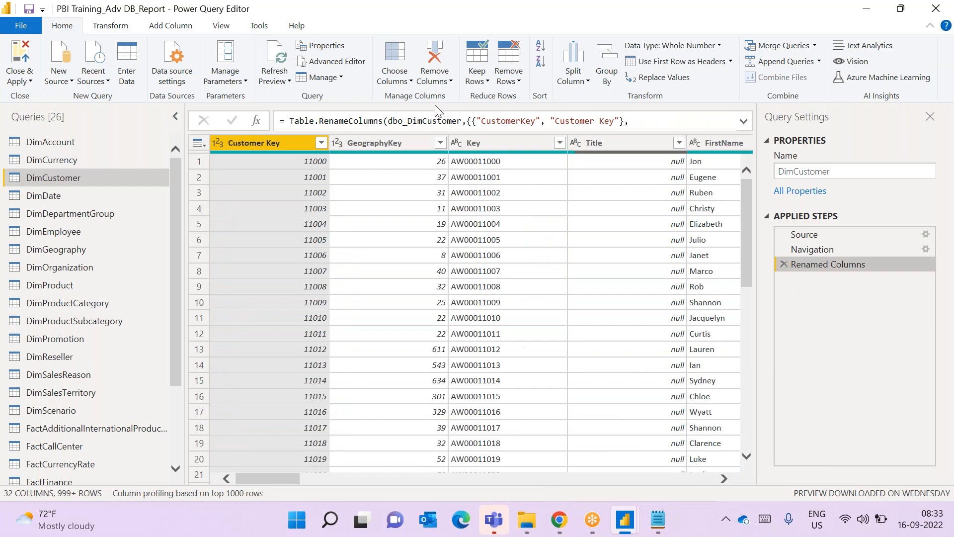
Keep only the top 5 rows of DimCustomer
{"action": "left_click", "coordinate": [488, 81]}
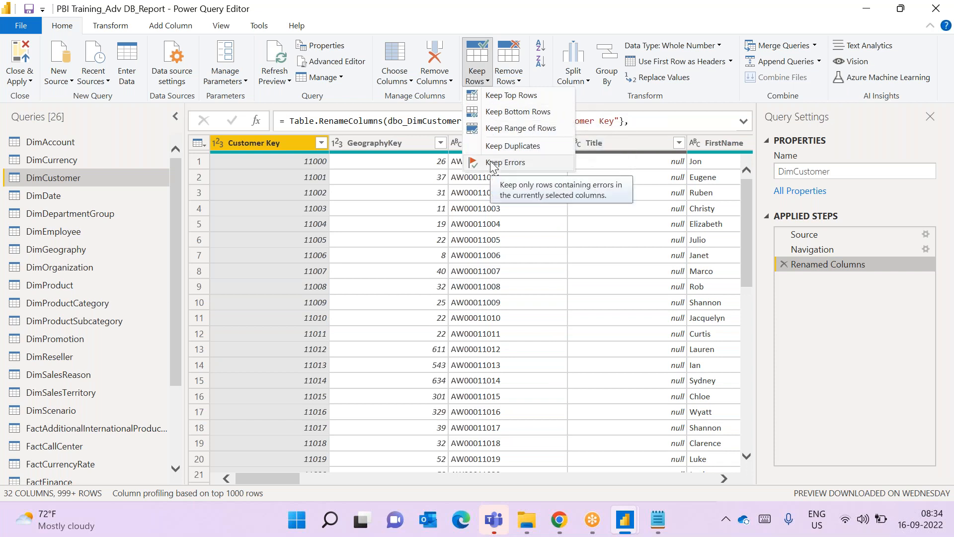
{"action": "left_click", "coordinate": [527, 95]}
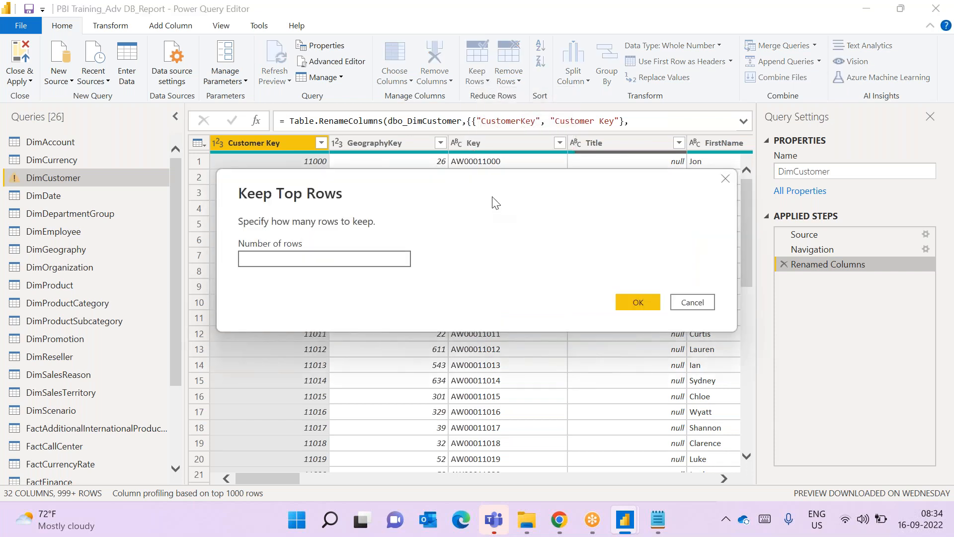
{"action": "left_click_drag", "start_coordinate": [495, 201], "coordinate": [497, 218]}
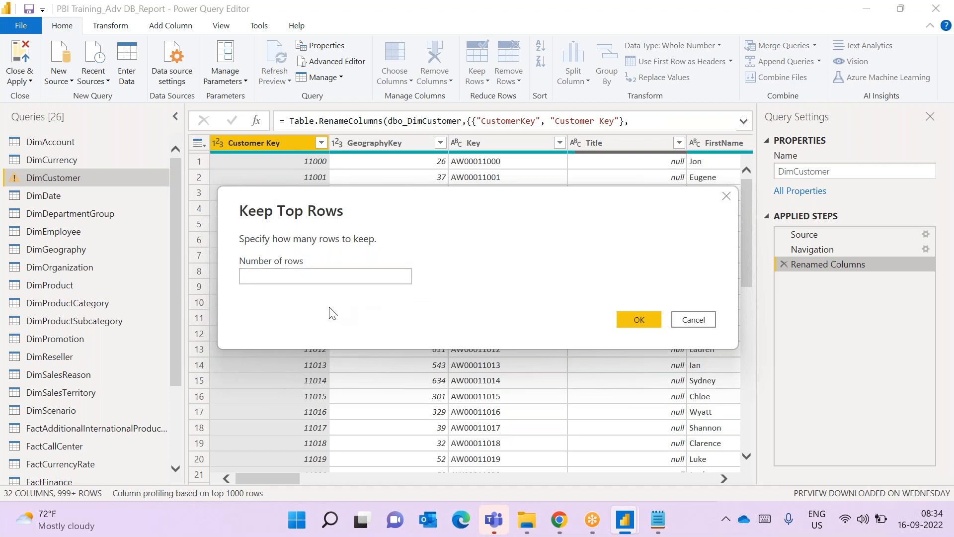
{"action": "left_click_drag", "start_coordinate": [326, 203], "coordinate": [328, 218]}
{"action": "left_click_drag", "start_coordinate": [360, 329], "coordinate": [403, 503]}
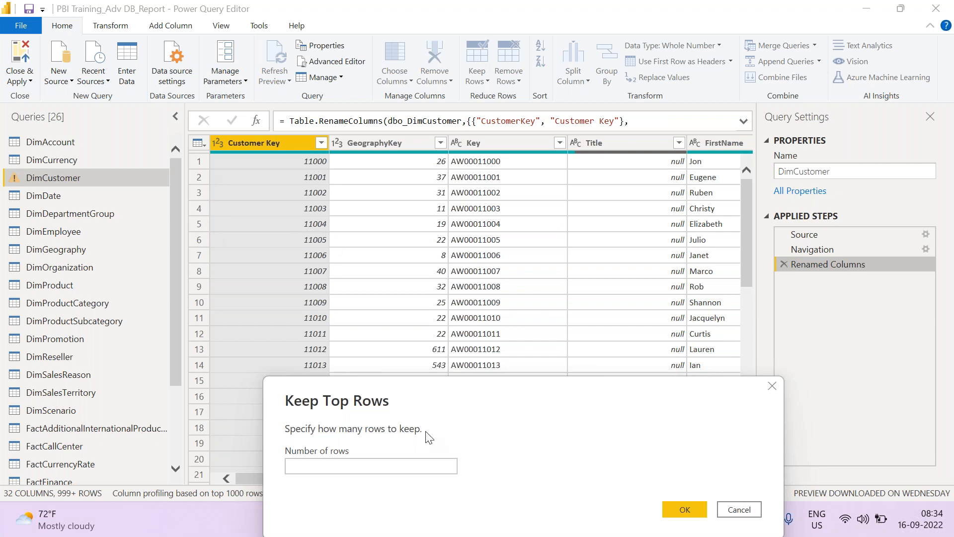
{"action": "type", "text": "5"}
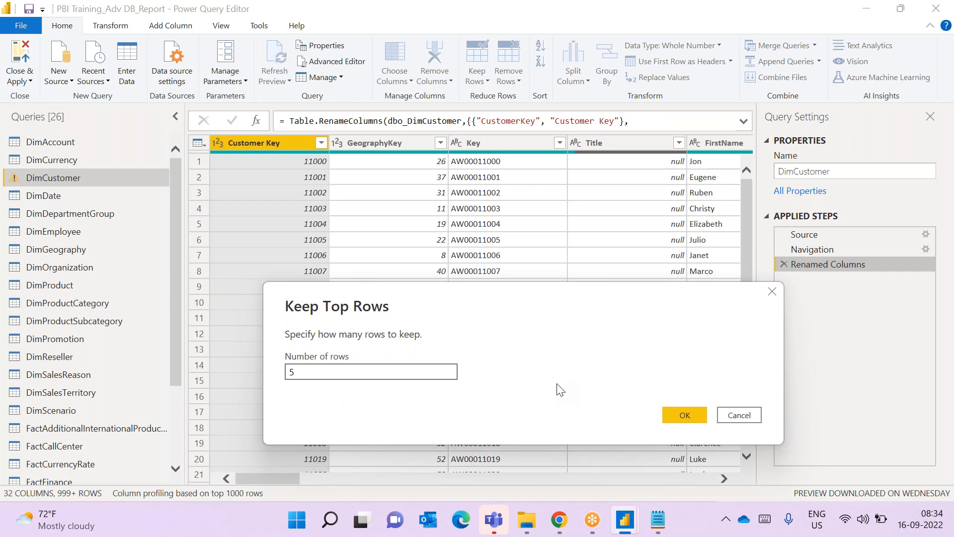
{"action": "left_click", "coordinate": [674, 415]}
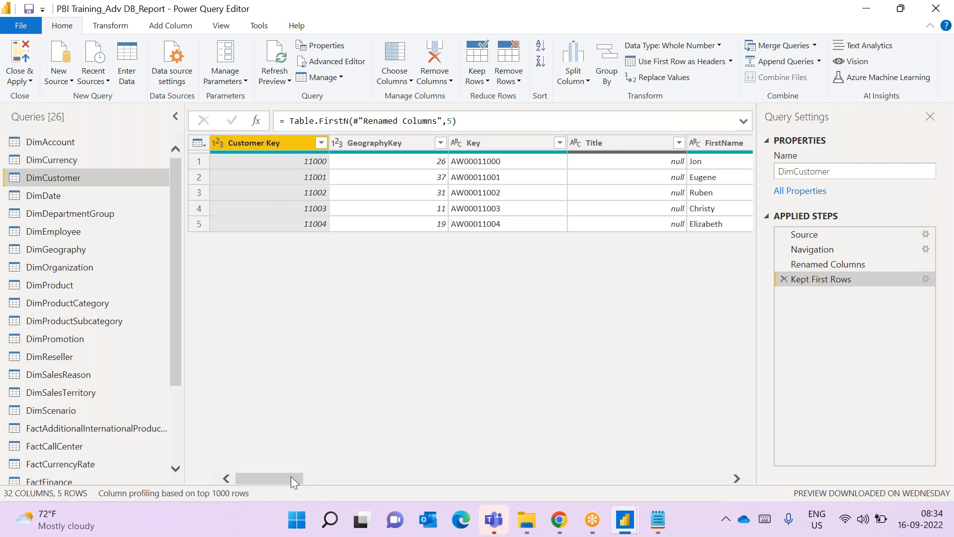
Check the Kept First Rows step's row-count setting without changing it, and delete that step from DimCustomer
{"action": "left_click_drag", "start_coordinate": [291, 476], "coordinate": [270, 447]}
{"action": "left_click", "coordinate": [927, 279]}
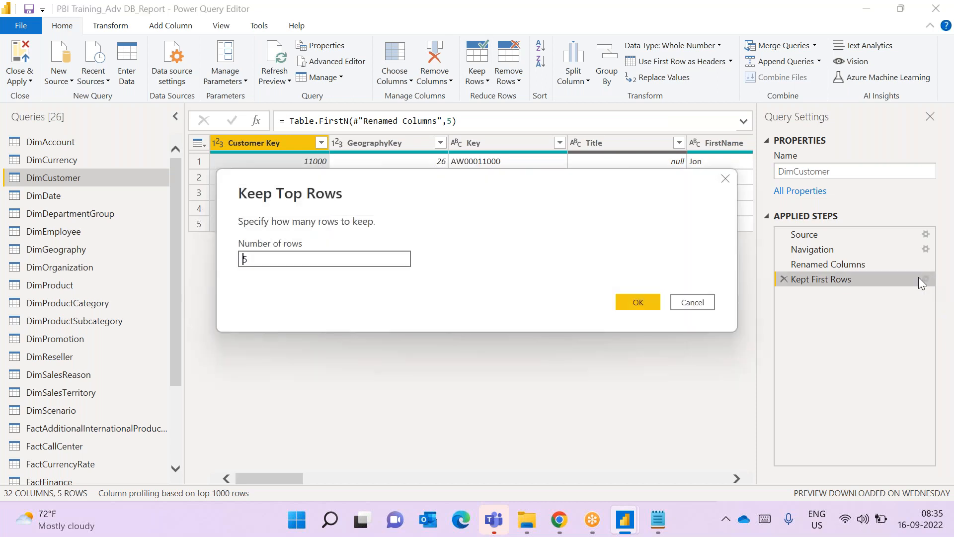
{"action": "left_click", "coordinate": [342, 259]}
{"action": "left_click", "coordinate": [693, 302]}
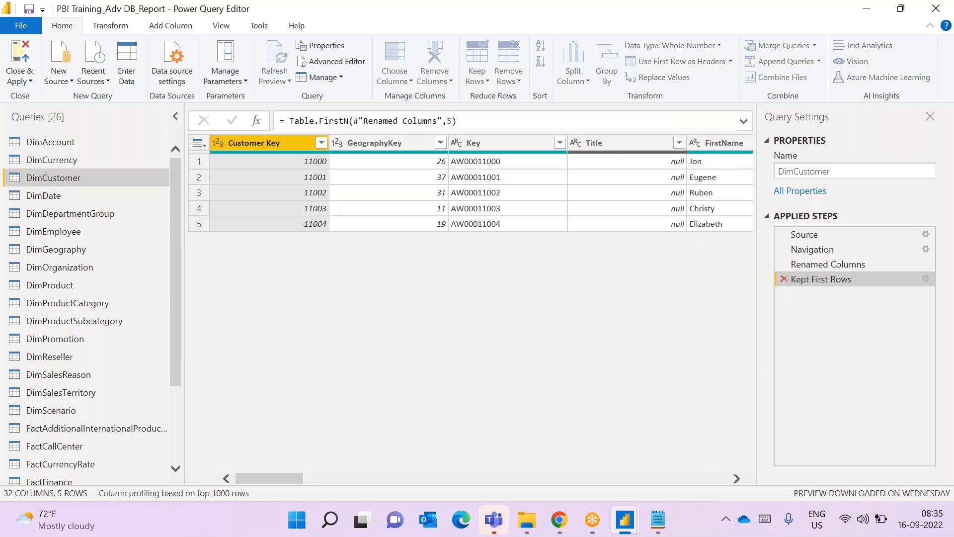
{"action": "left_click", "coordinate": [784, 280]}
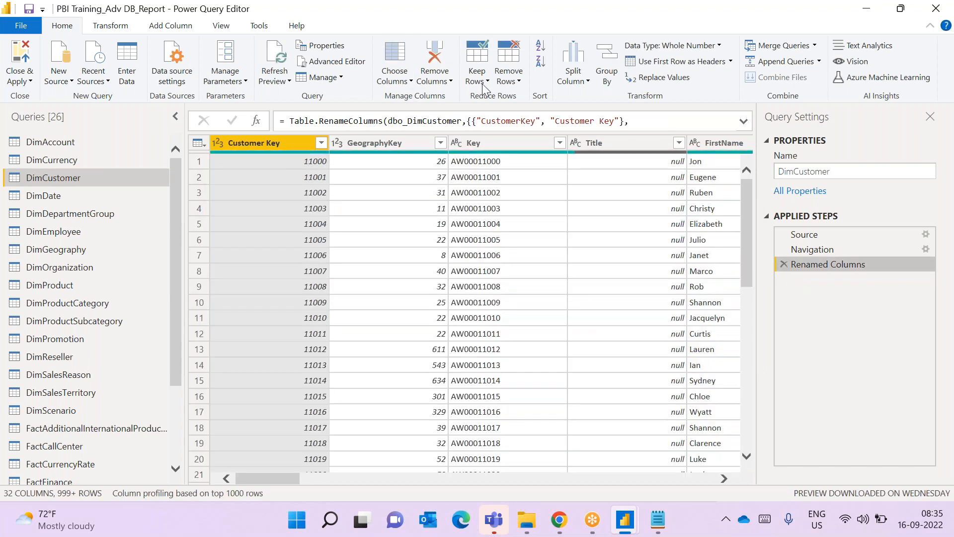
{"action": "left_click", "coordinate": [482, 82]}
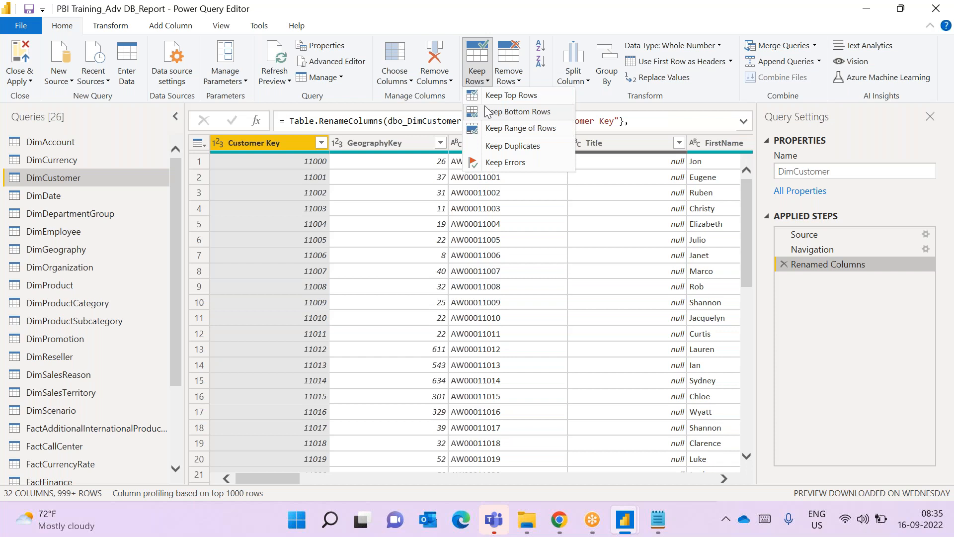
{"action": "left_click", "coordinate": [516, 111]}
{"action": "left_click", "coordinate": [701, 301]}
Keep only the bottom 5 rows of DimCustomer, and delete the Kept Last Rows step after reviewing those rows
{"action": "scroll", "coordinate": [462, 370], "scroll_direction": "down", "scroll_amount": 10}
{"action": "left_click_drag", "start_coordinate": [749, 285], "coordinate": [750, 435]}
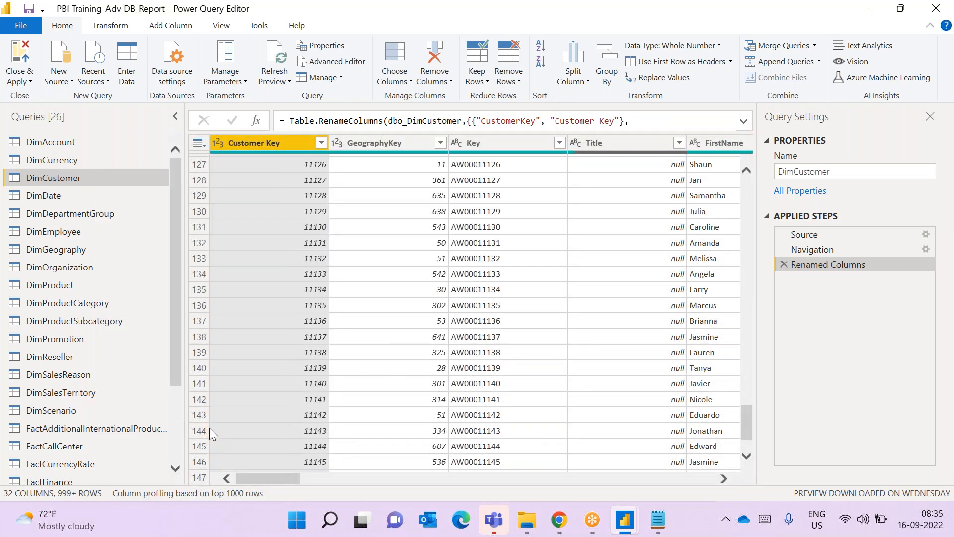
{"action": "left_click_drag", "start_coordinate": [746, 408], "coordinate": [752, 462]}
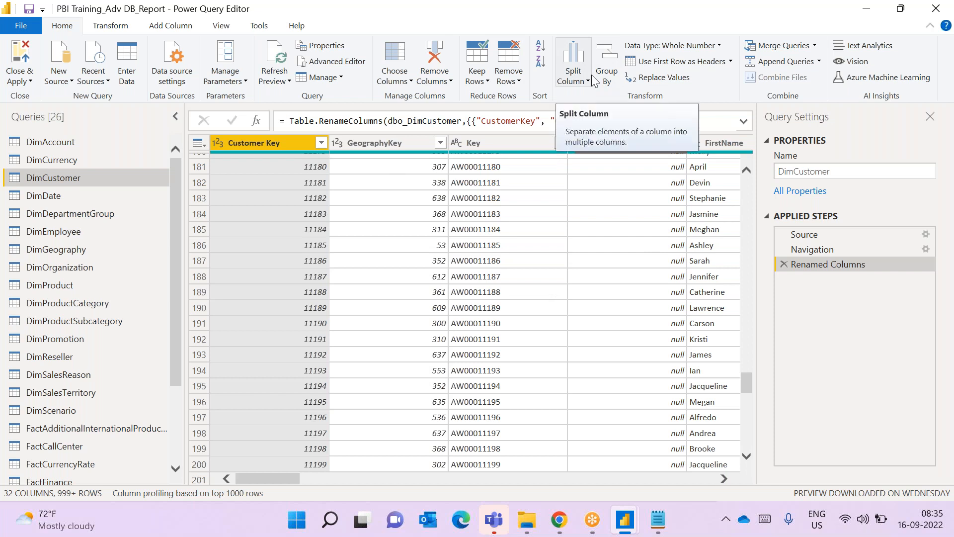
{"action": "left_click", "coordinate": [485, 82]}
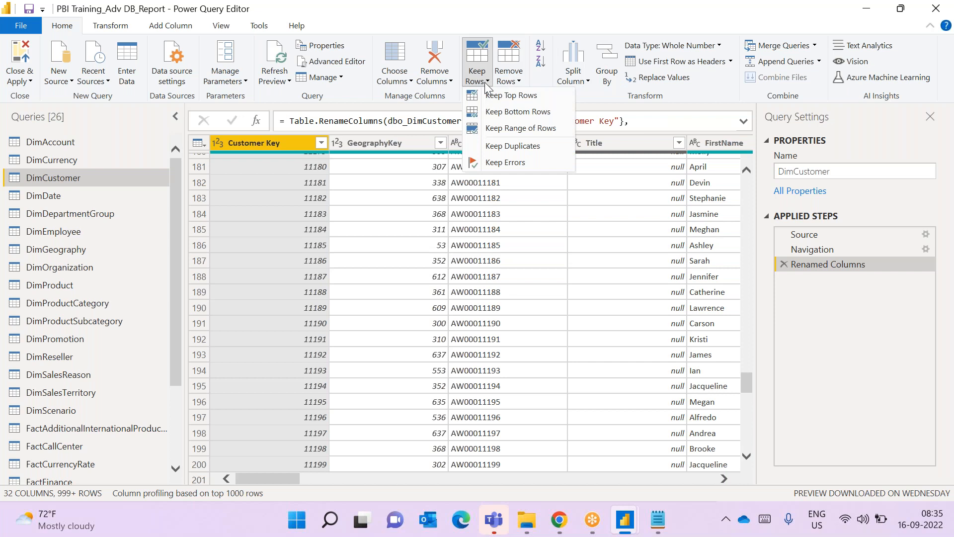
{"action": "left_click", "coordinate": [508, 112]}
{"action": "type", "text": "5"}
{"action": "left_click", "coordinate": [639, 304]}
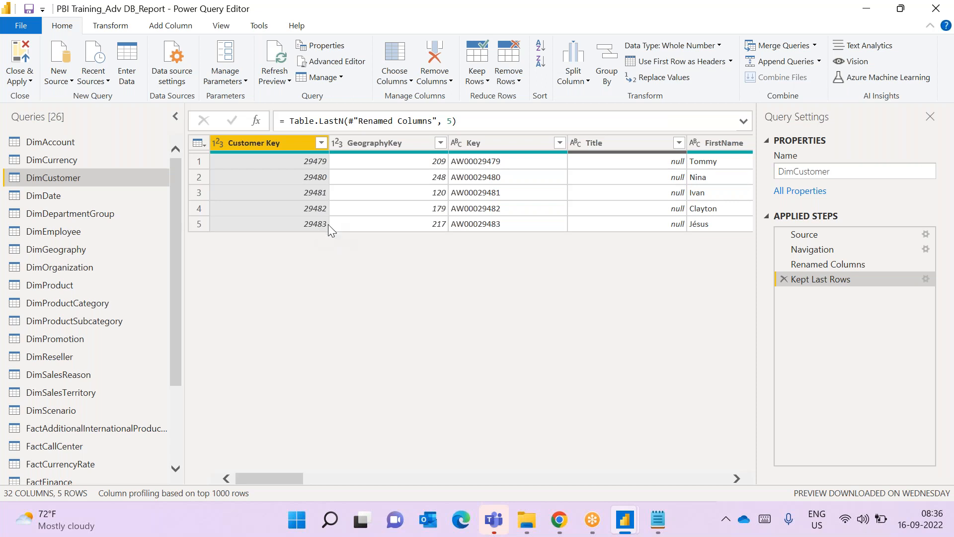
{"action": "left_click_drag", "start_coordinate": [290, 476], "coordinate": [474, 308]}
{"action": "left_click", "coordinate": [783, 279]}
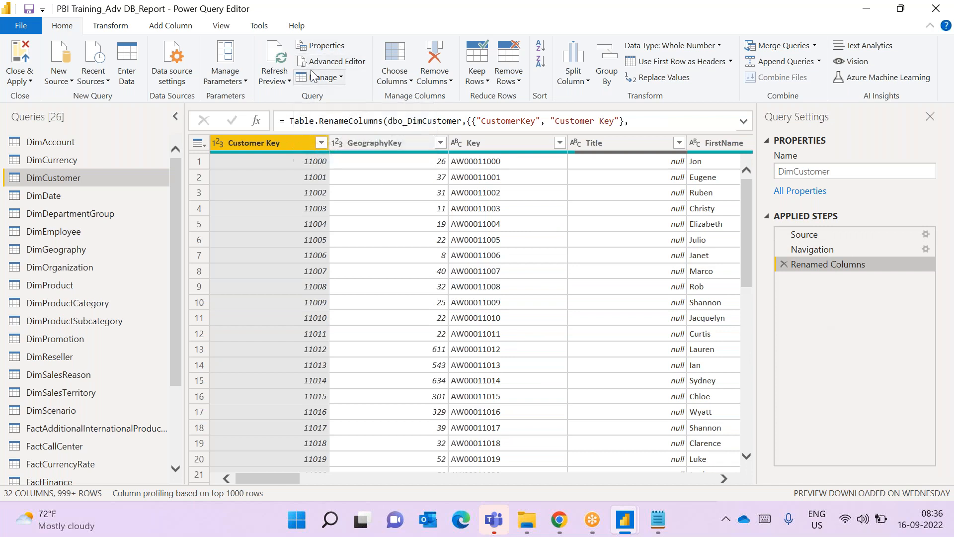
Keep a range of DimCustomer's rows with first row 3 and number of rows 4
{"action": "left_click", "coordinate": [489, 82]}
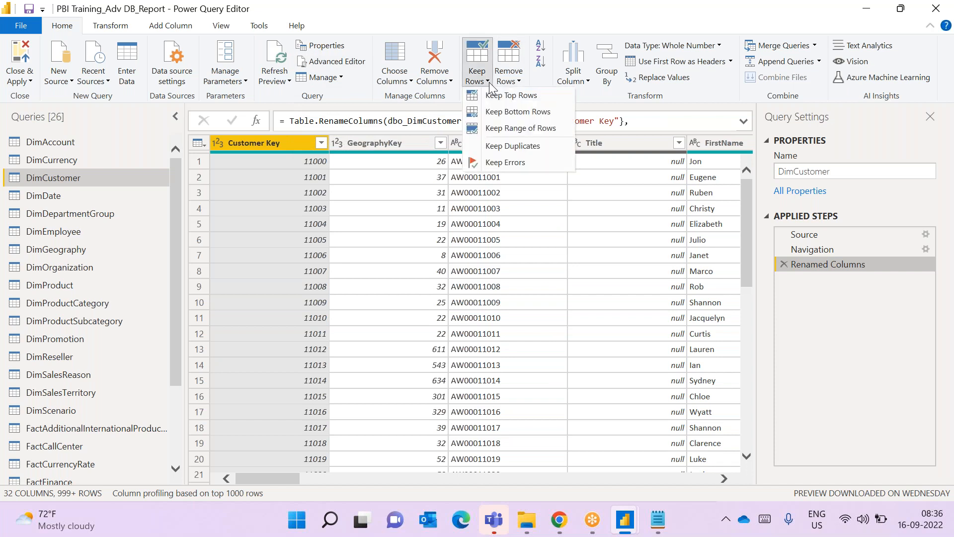
{"action": "left_click", "coordinate": [501, 127]}
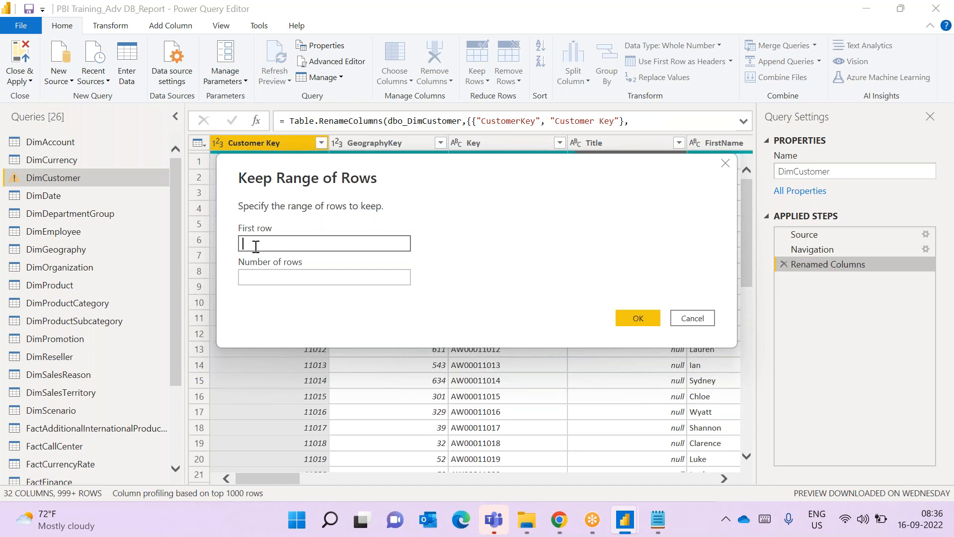
{"action": "left_click_drag", "start_coordinate": [347, 201], "coordinate": [476, 255]}
{"action": "left_click", "coordinate": [392, 329]}
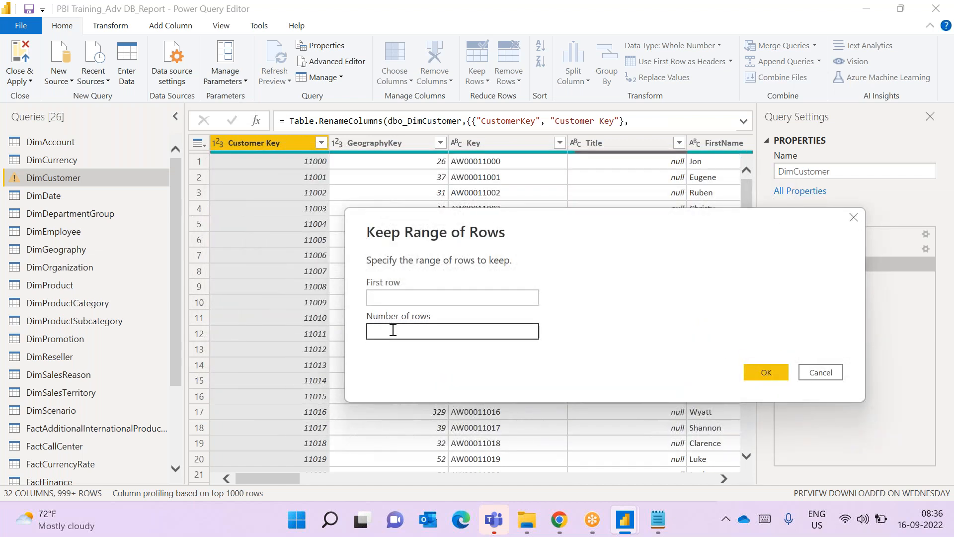
{"action": "left_click", "coordinate": [410, 298]}
{"action": "type", "text": "3"}
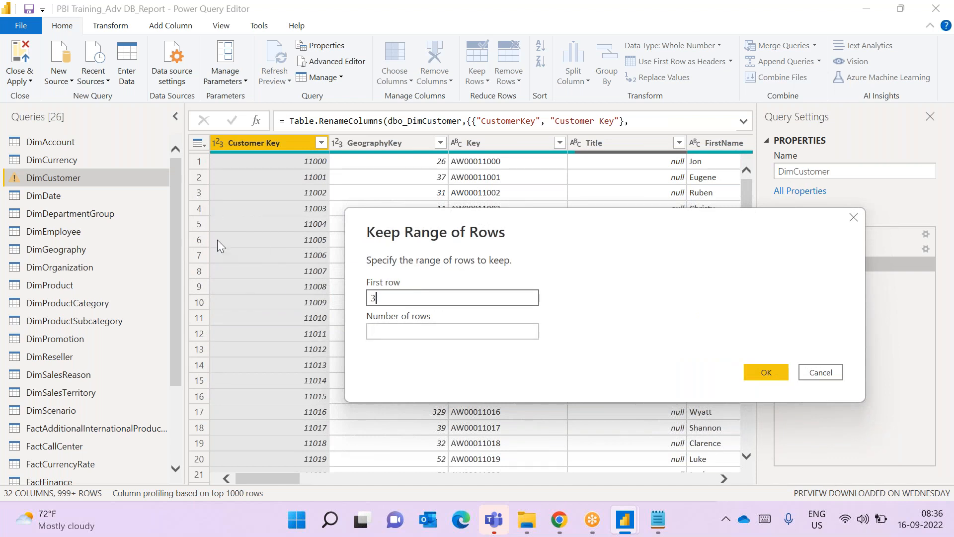
{"action": "left_click", "coordinate": [407, 332]}
{"action": "type", "text": "4"}
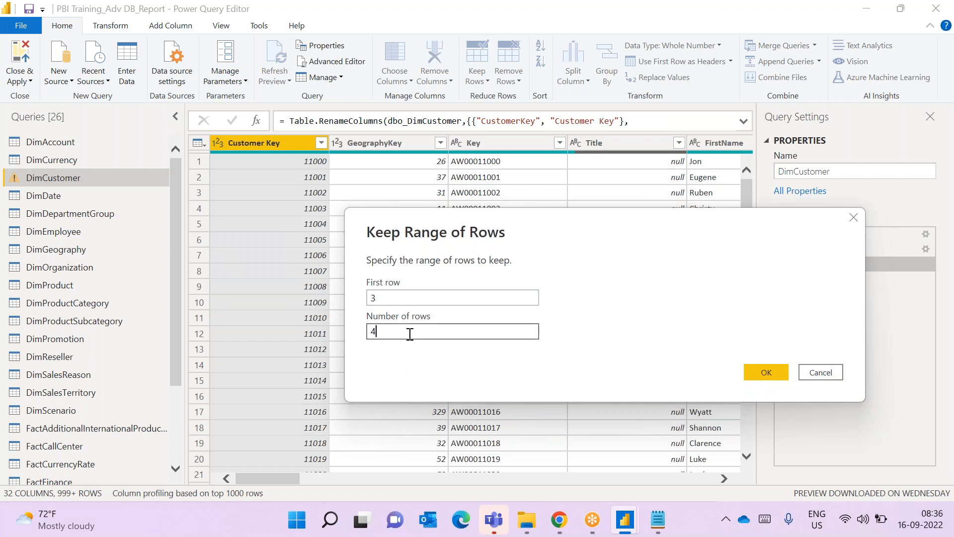
{"action": "left_click", "coordinate": [772, 372]}
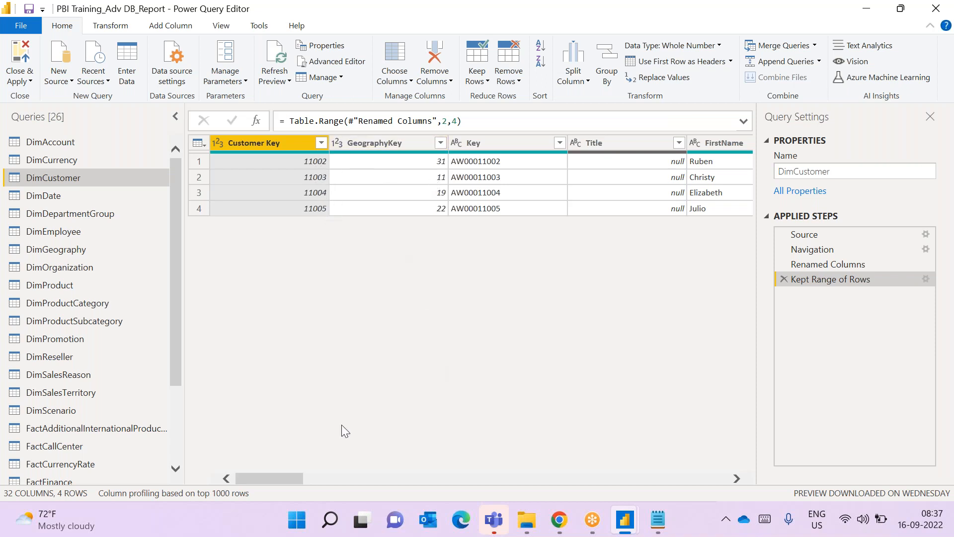
Set the number of rows in the Kept Range of Rows step to 10, and delete that step
{"action": "left_click_drag", "start_coordinate": [299, 476], "coordinate": [293, 418]}
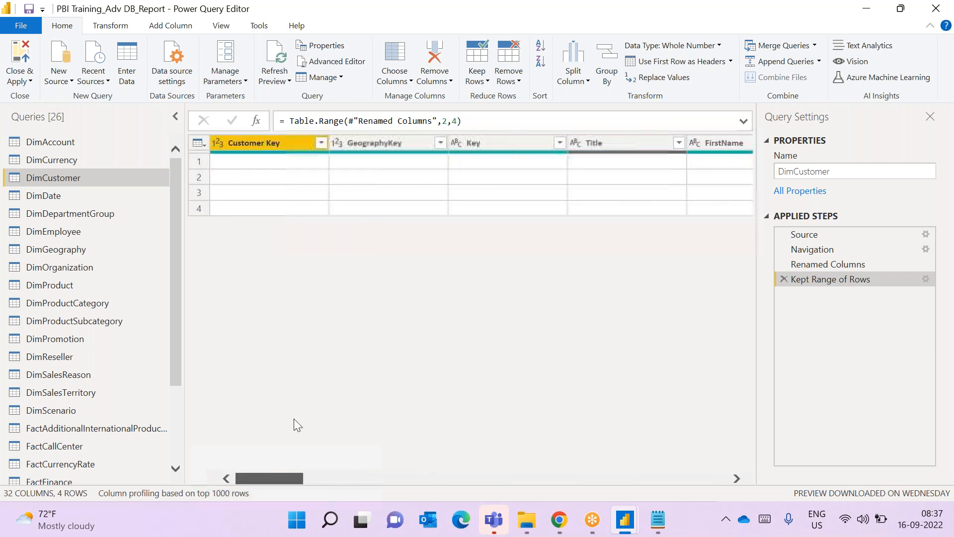
{"action": "left_click", "coordinate": [924, 278]}
{"action": "left_click", "coordinate": [306, 275]}
{"action": "key", "text": "BackSpace"}
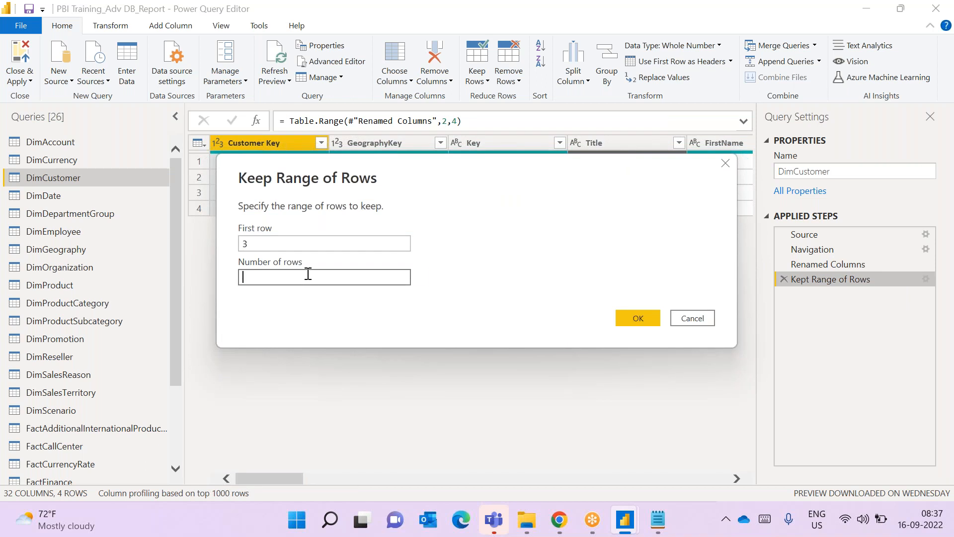
{"action": "type", "text": "10"}
{"action": "left_click", "coordinate": [639, 318]}
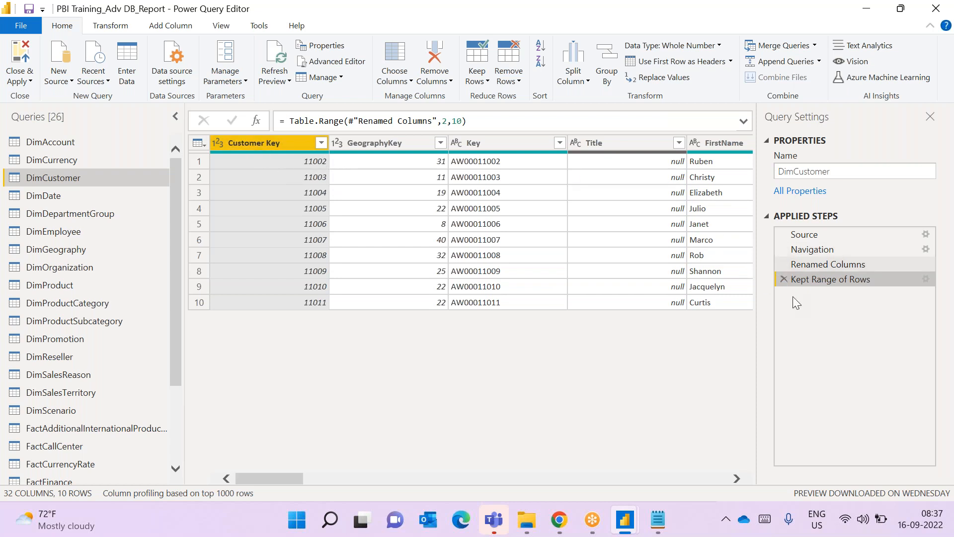
{"action": "left_click", "coordinate": [784, 280]}
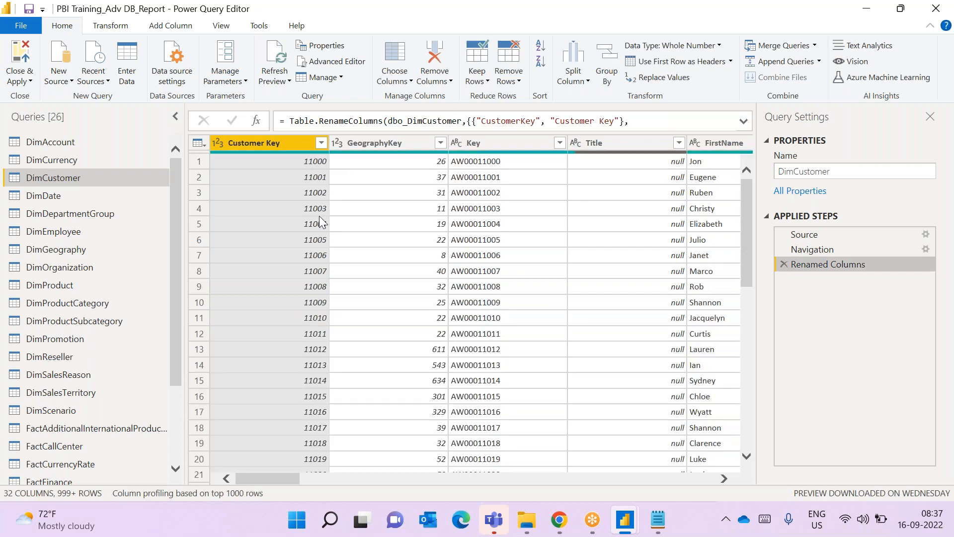
Examine DimCustomer's third row, the options for keeping duplicate or error rows, and the MaritalStatus column and its neighbours
{"action": "left_click", "coordinate": [200, 198]}
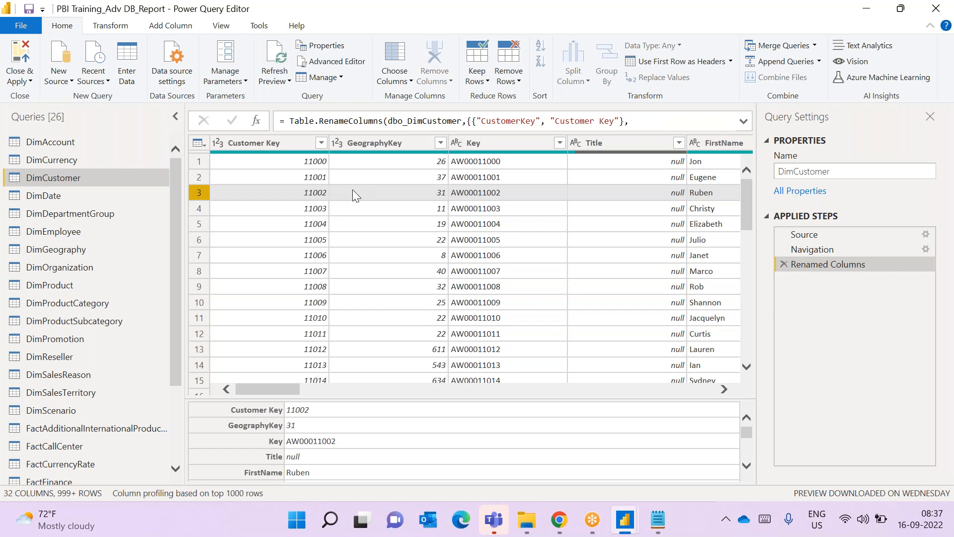
{"action": "left_click", "coordinate": [487, 85]}
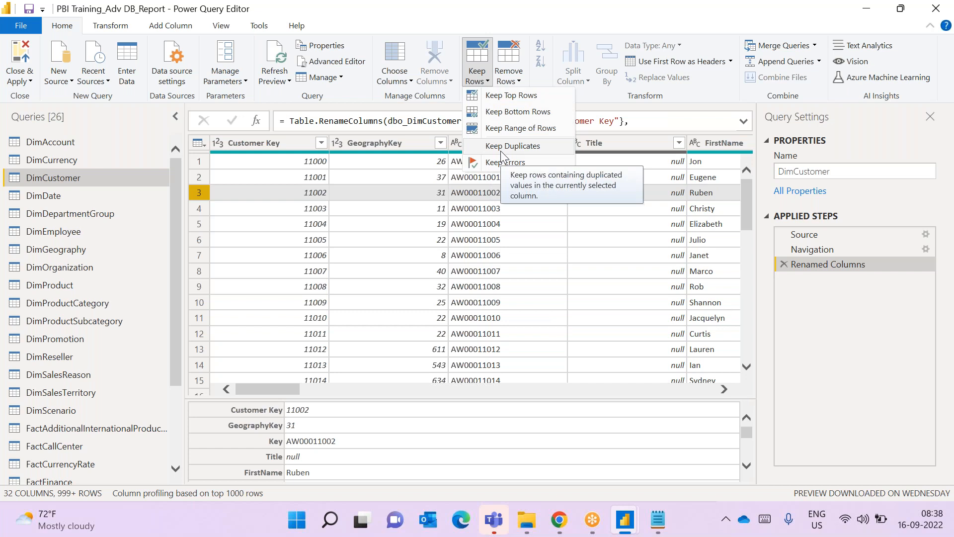
{"action": "left_click", "coordinate": [839, 368]}
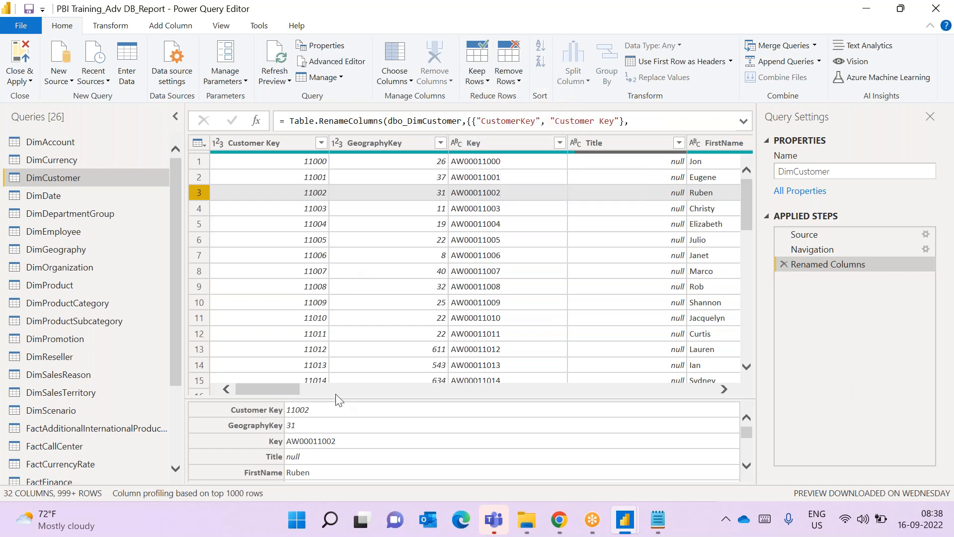
{"action": "left_click_drag", "start_coordinate": [291, 395], "coordinate": [409, 389]}
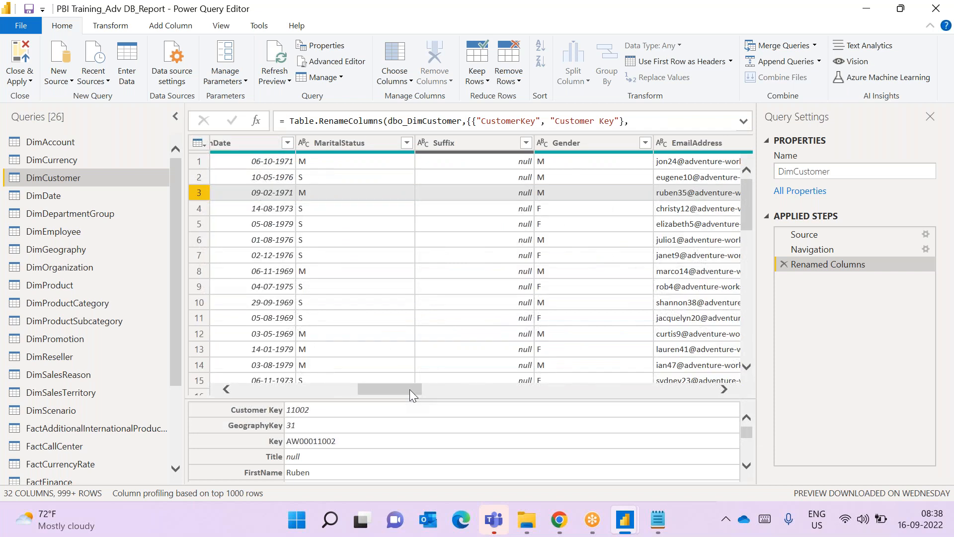
{"action": "left_click", "coordinate": [355, 146]}
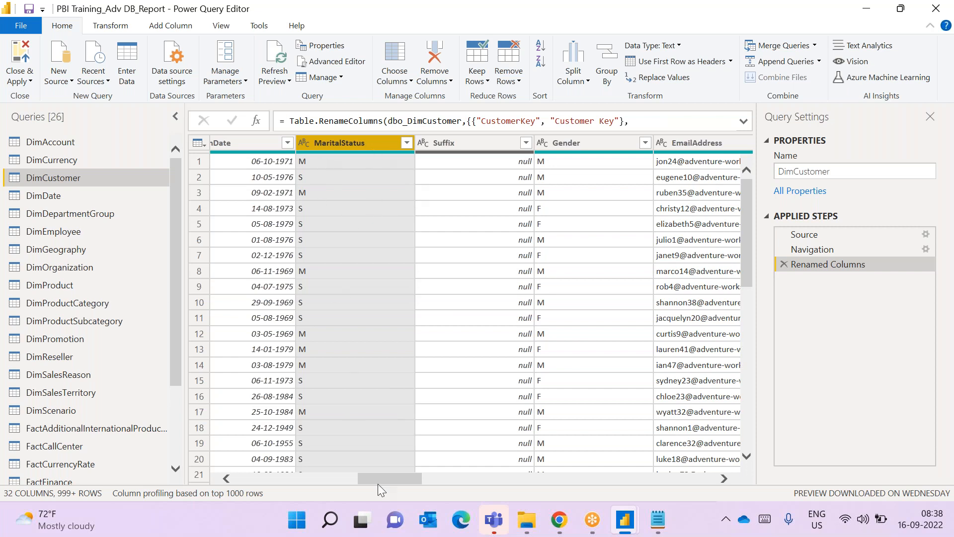
{"action": "left_click_drag", "start_coordinate": [376, 478], "coordinate": [222, 475]}
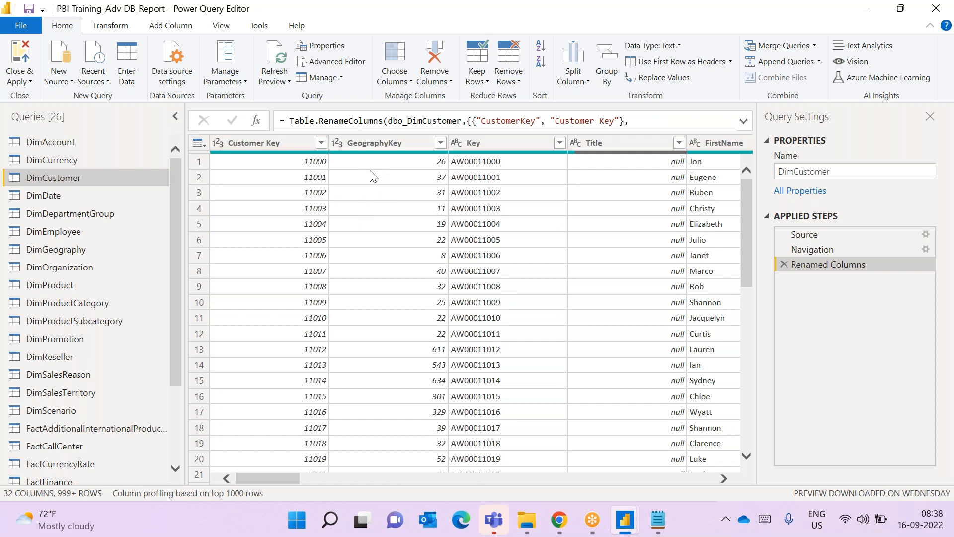
{"action": "left_click_drag", "start_coordinate": [290, 480], "coordinate": [383, 467]}
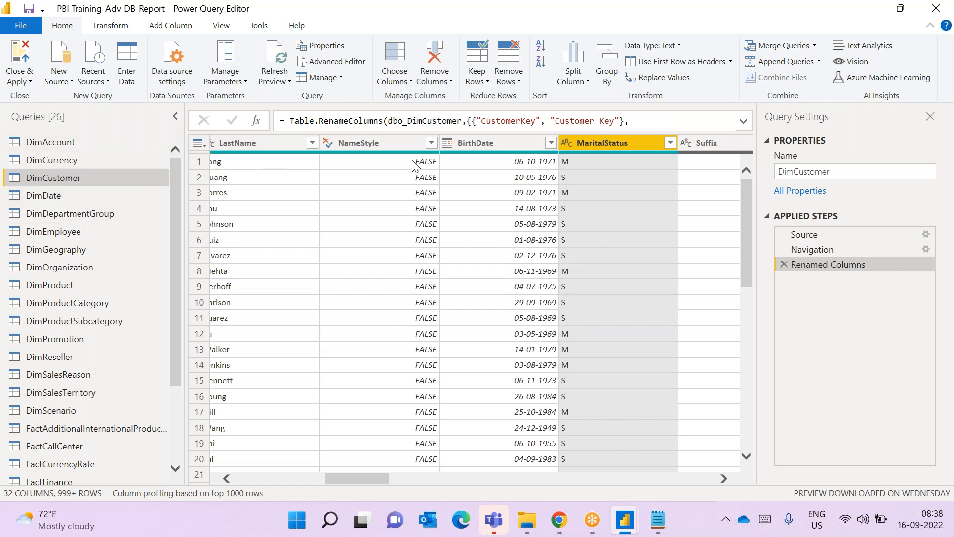
{"action": "left_click", "coordinate": [484, 82]}
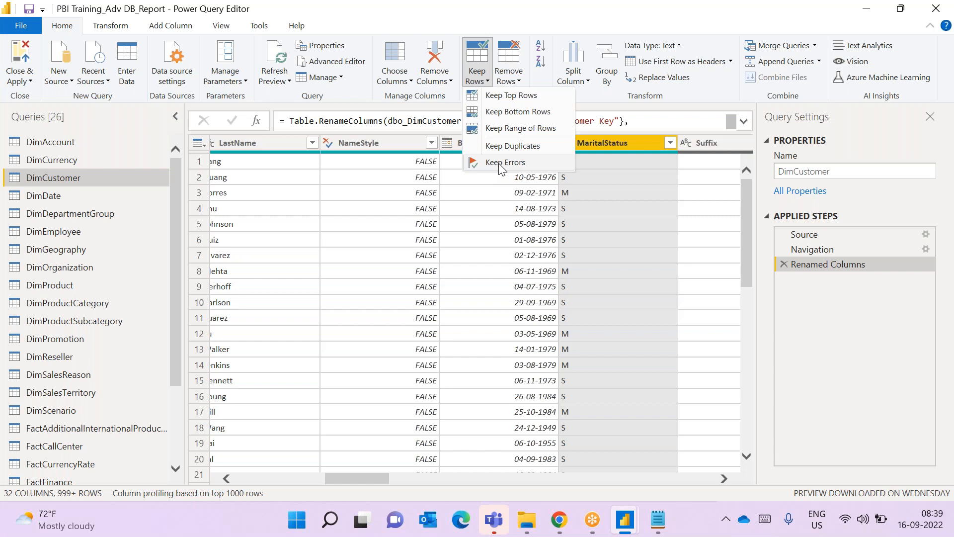
{"action": "left_click", "coordinate": [364, 481]}
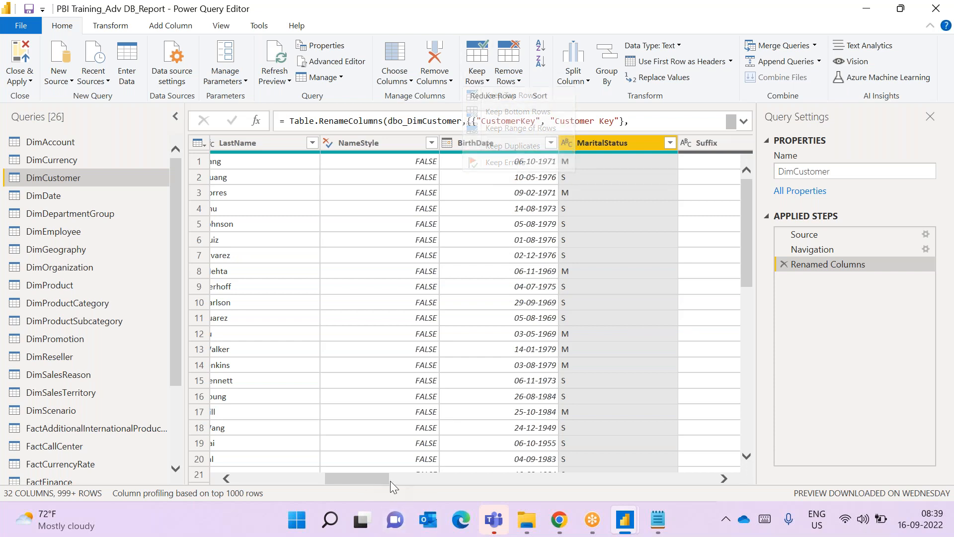
{"action": "left_click_drag", "start_coordinate": [371, 479], "coordinate": [263, 477]}
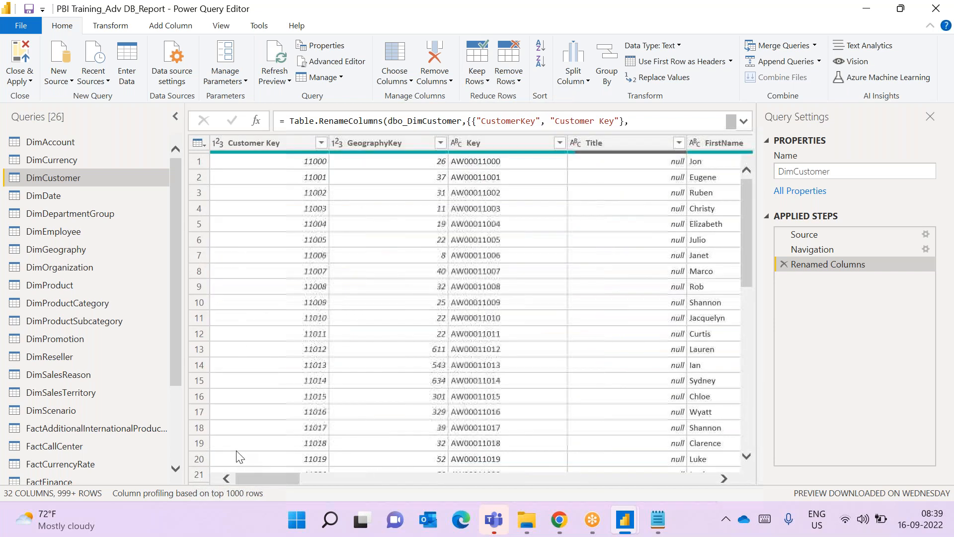
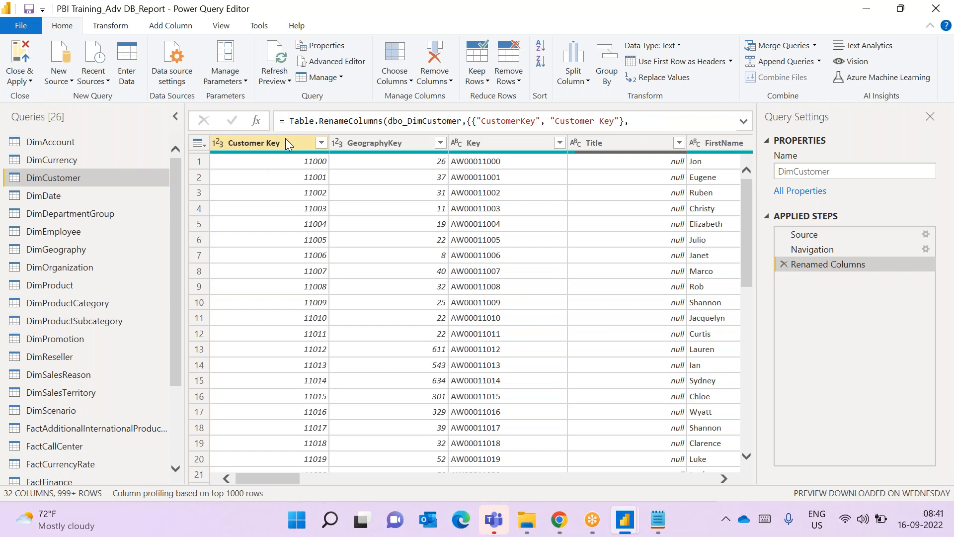
Examine the options for keeping rows, including duplicates and errors, alongside DimCustomer's rows
{"action": "mouse_move", "coordinate": [288, 152]}
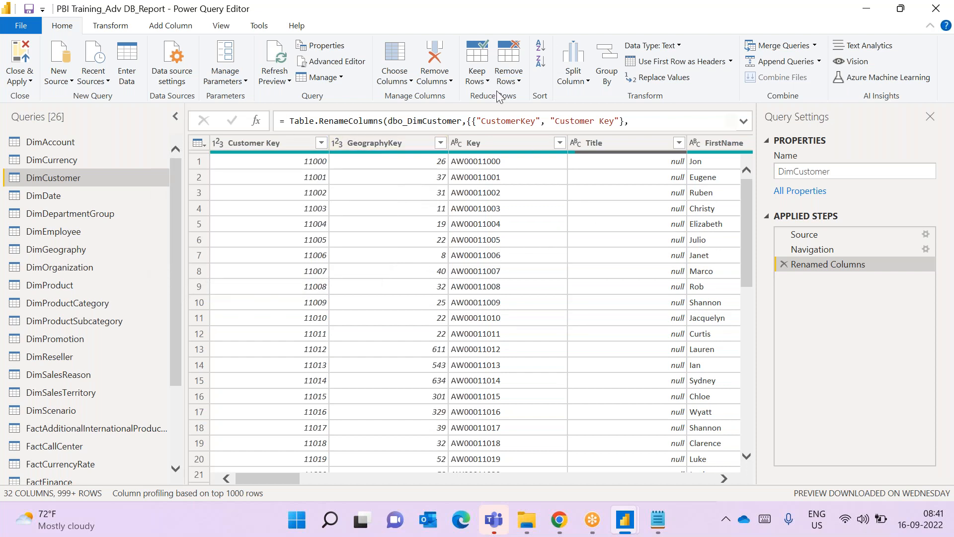
{"action": "left_click", "coordinate": [485, 80]}
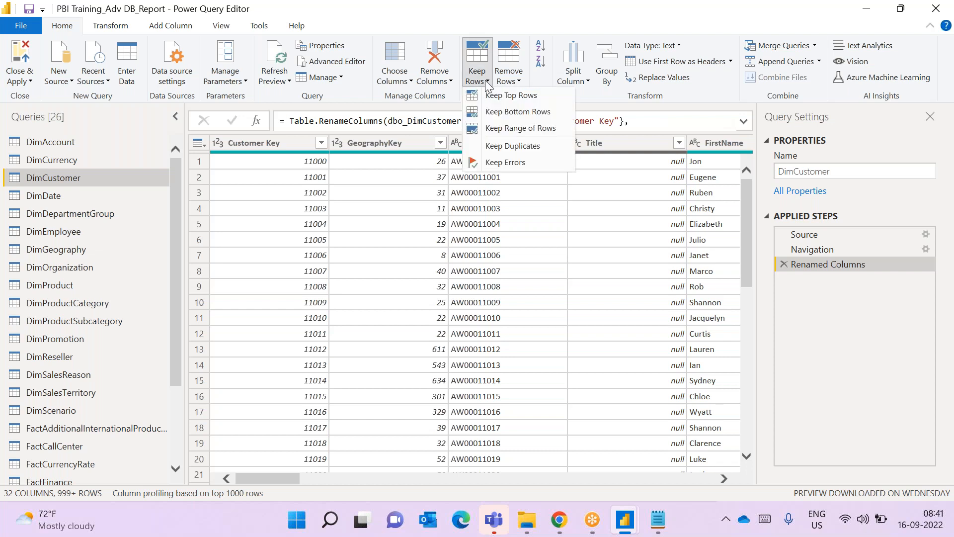
{"action": "left_click", "coordinate": [225, 146]}
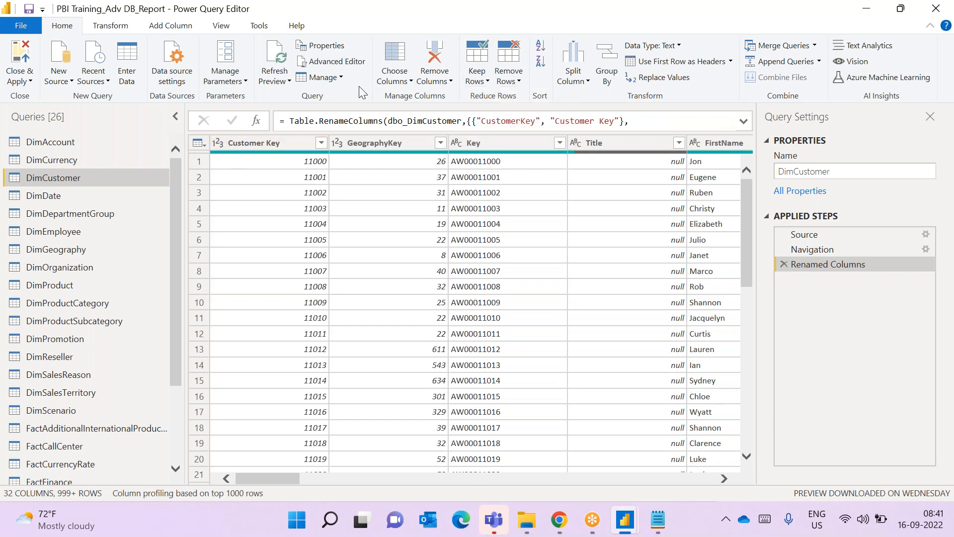
{"action": "left_click", "coordinate": [485, 83]}
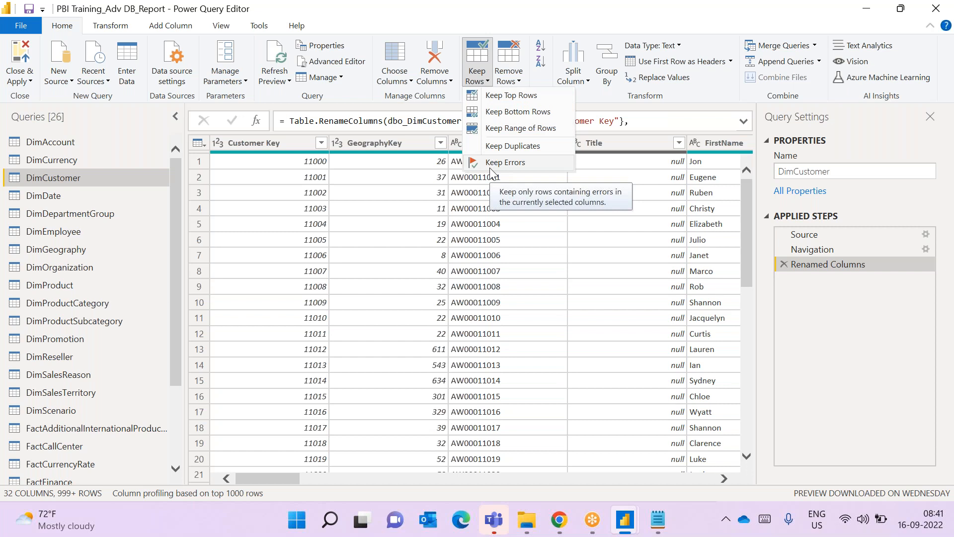
{"action": "left_click", "coordinate": [298, 145]}
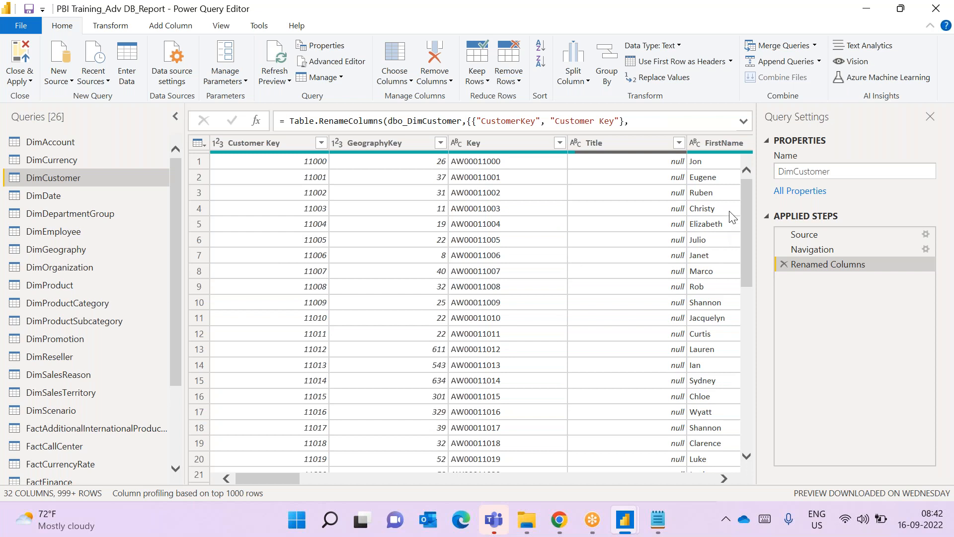
{"action": "scroll", "coordinate": [749, 280], "scroll_direction": "down", "scroll_amount": 1}
{"action": "left_click_drag", "start_coordinate": [749, 280], "coordinate": [733, 198]}
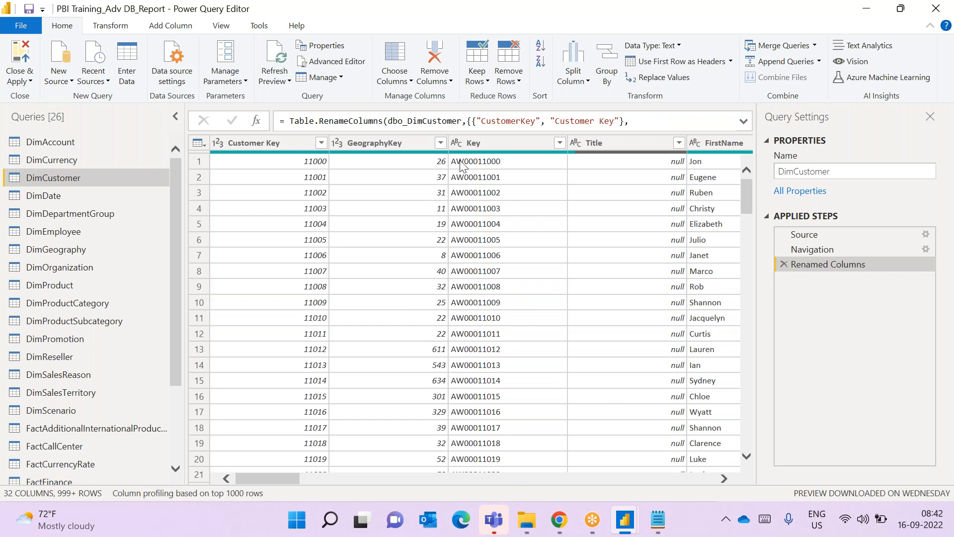
{"action": "left_click", "coordinate": [487, 82]}
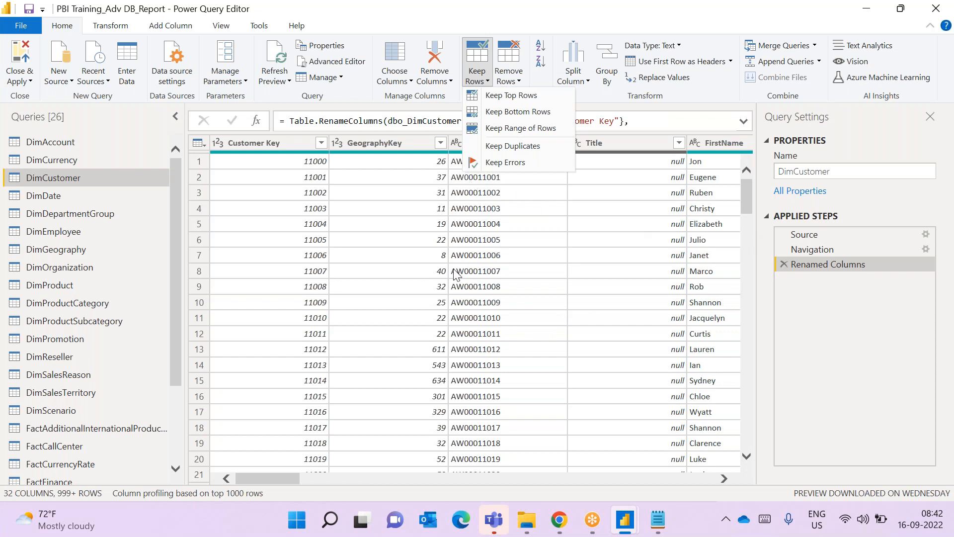
{"action": "left_click", "coordinate": [864, 339]}
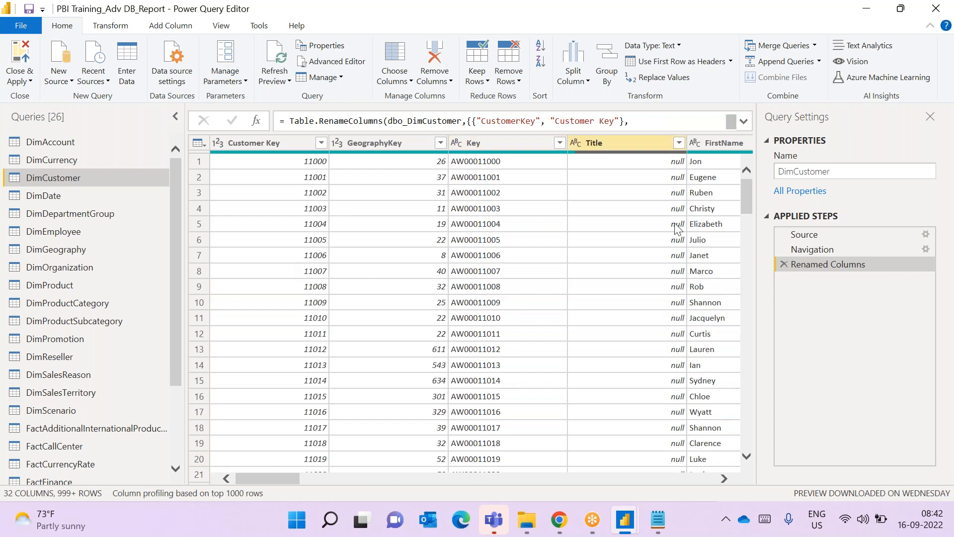
Remove the top 5 rows from DimCustomer after reviewing the row removal options
{"action": "left_click", "coordinate": [517, 82]}
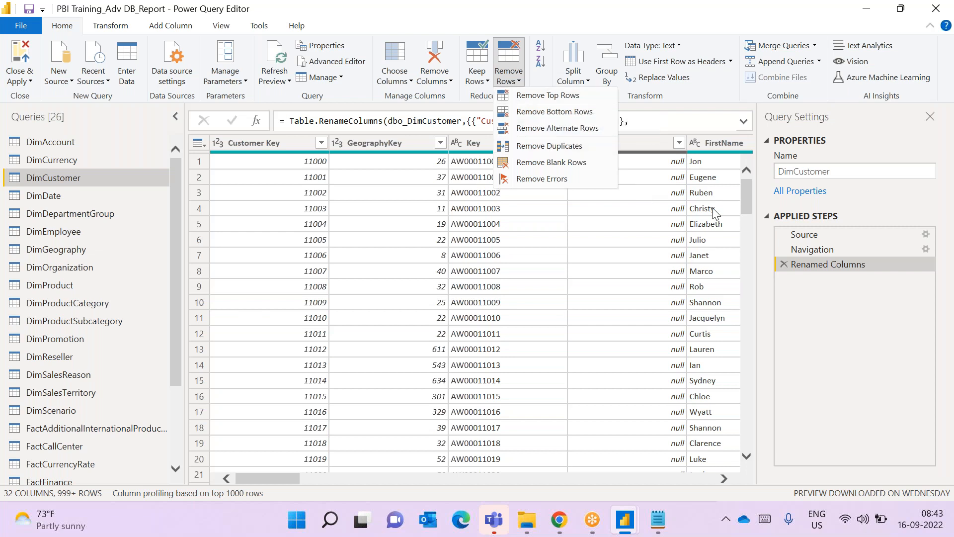
{"action": "left_click", "coordinate": [747, 198]}
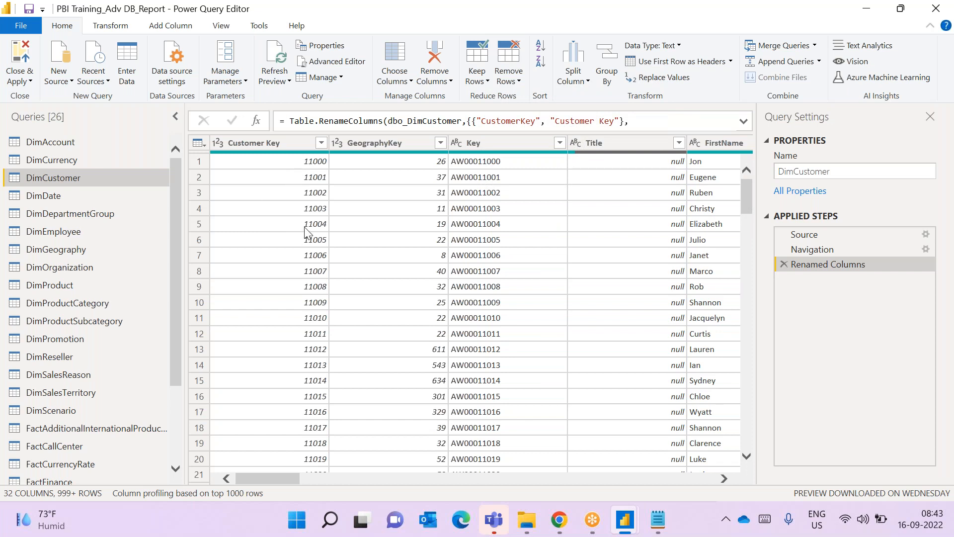
{"action": "left_click", "coordinate": [516, 82]}
{"action": "left_click", "coordinate": [526, 112]}
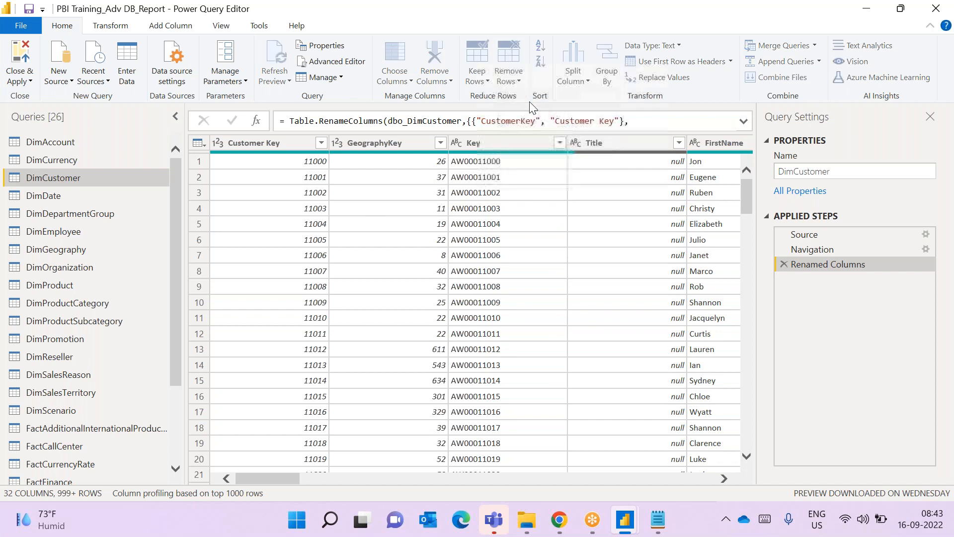
{"action": "type", "text": "5"}
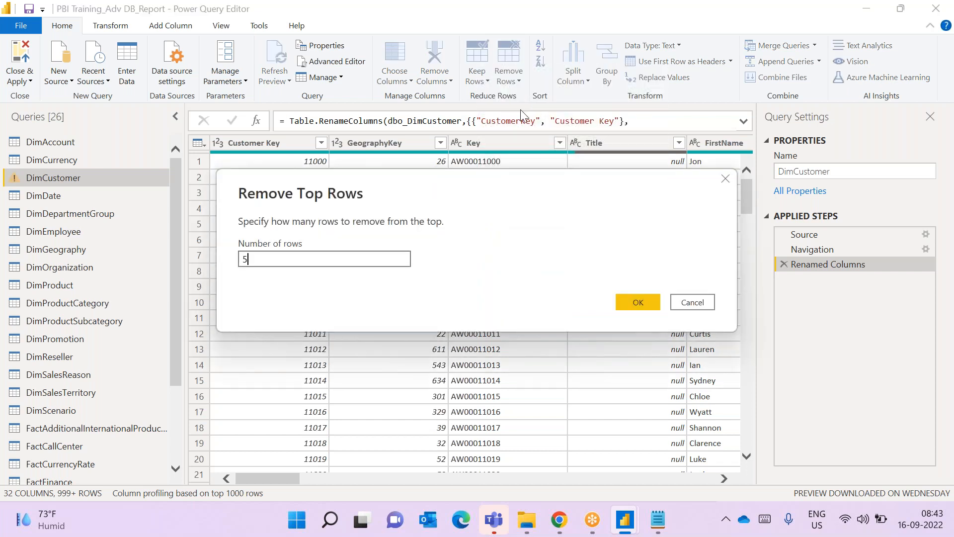
{"action": "left_click", "coordinate": [633, 304]}
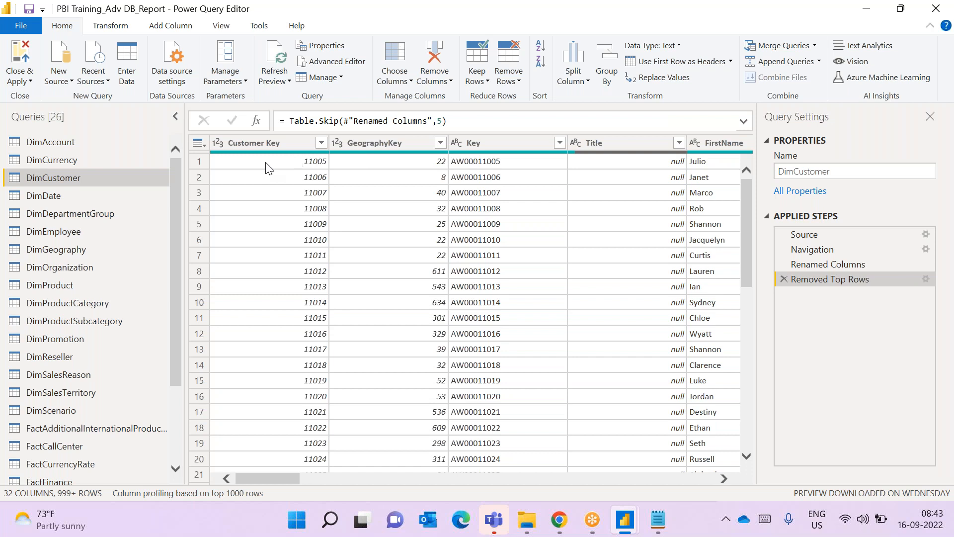
Examine the settings for removing bottom rows and alternate rows of DimCustomer, closing each without applying it
{"action": "left_click", "coordinate": [508, 77]}
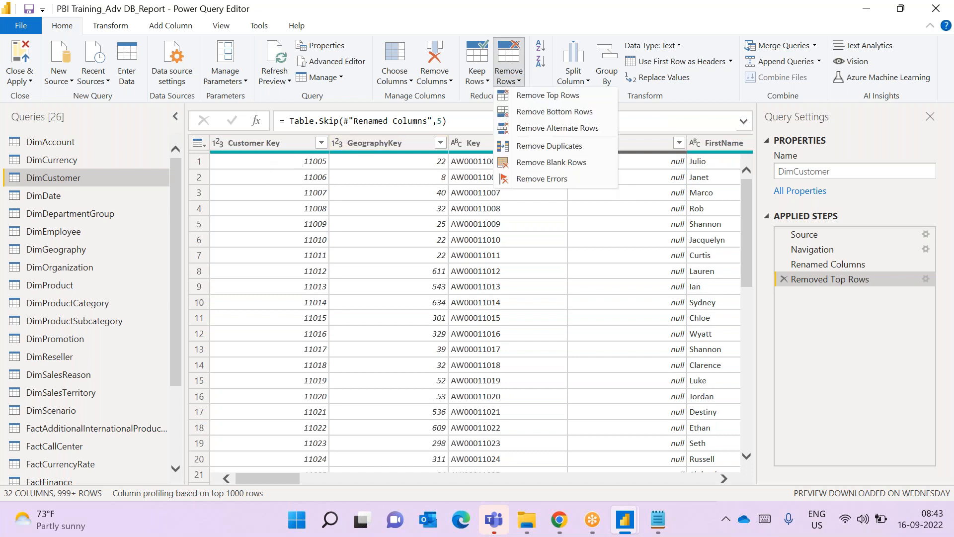
{"action": "left_click", "coordinate": [520, 112]}
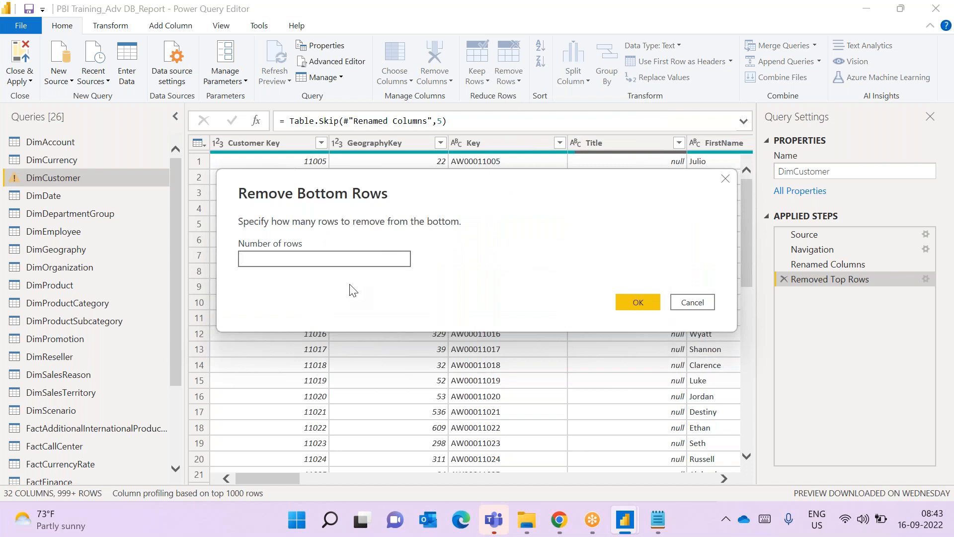
{"action": "left_click", "coordinate": [690, 303]}
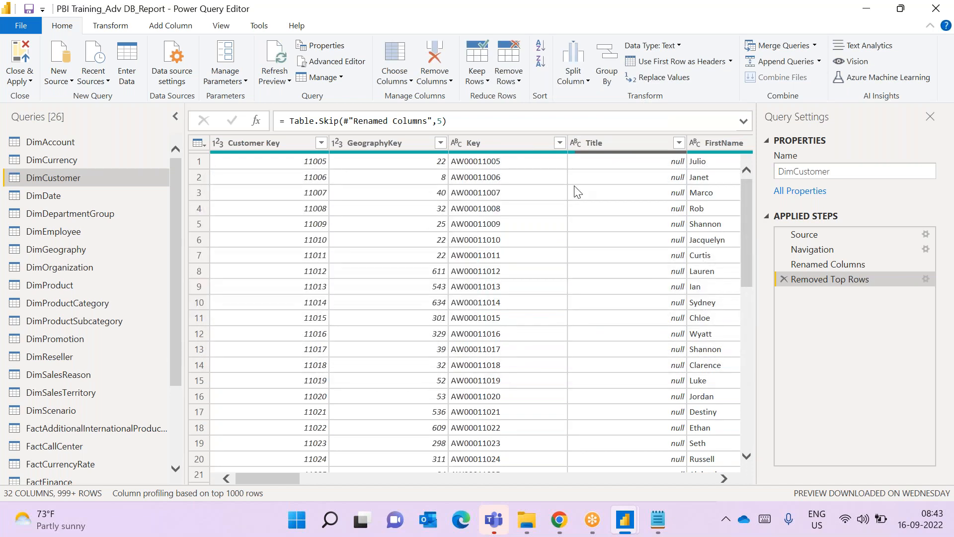
{"action": "left_click", "coordinate": [517, 79]}
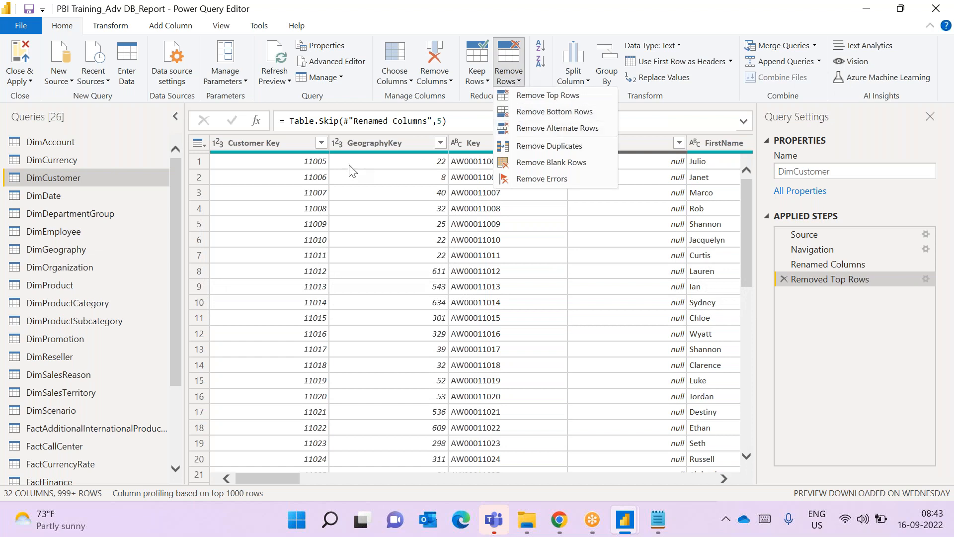
{"action": "left_click", "coordinate": [531, 132]}
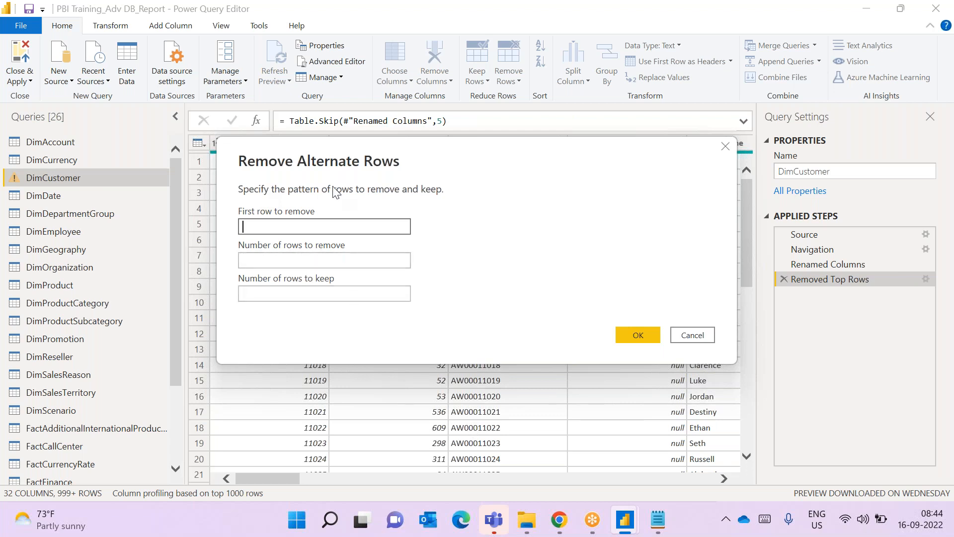
{"action": "left_click_drag", "start_coordinate": [358, 166], "coordinate": [522, 187]}
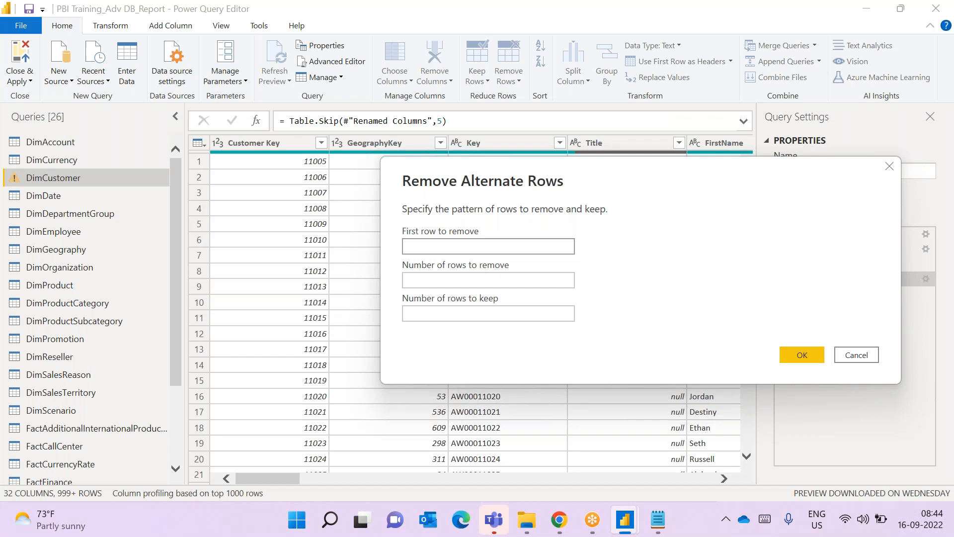
{"action": "left_click", "coordinate": [807, 355]}
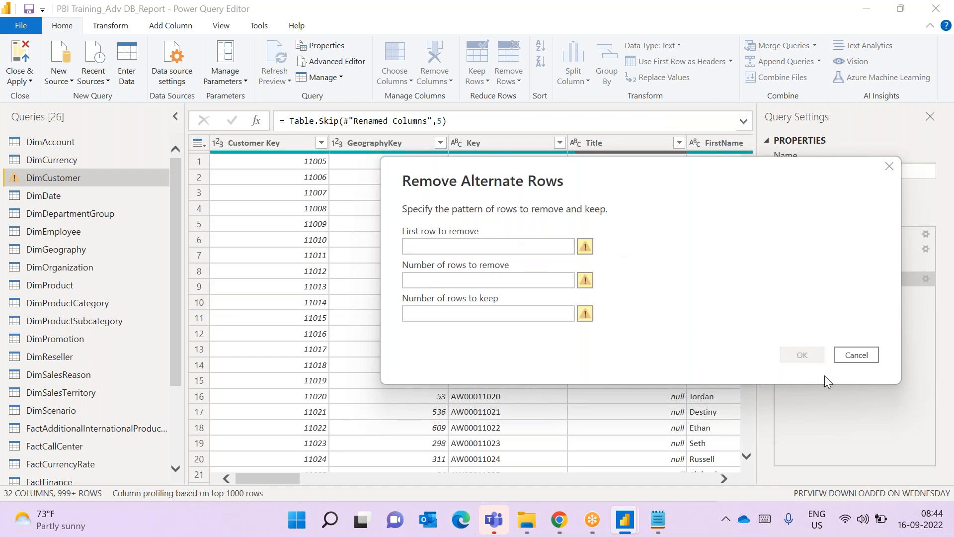
{"action": "left_click", "coordinate": [840, 359]}
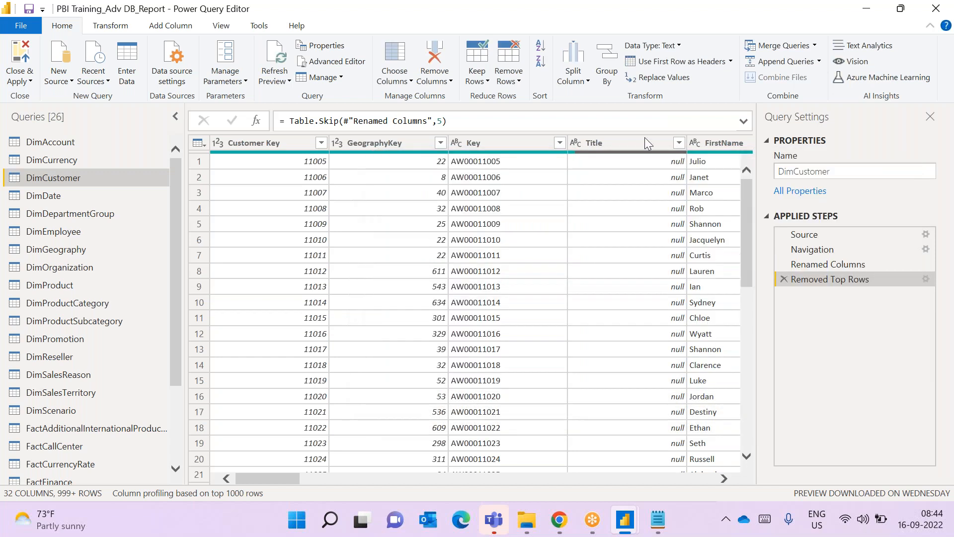
Remove DimCustomer's rows with duplicate MiddleName values, and delete the Removed Duplicates step
{"action": "left_click", "coordinate": [517, 83]}
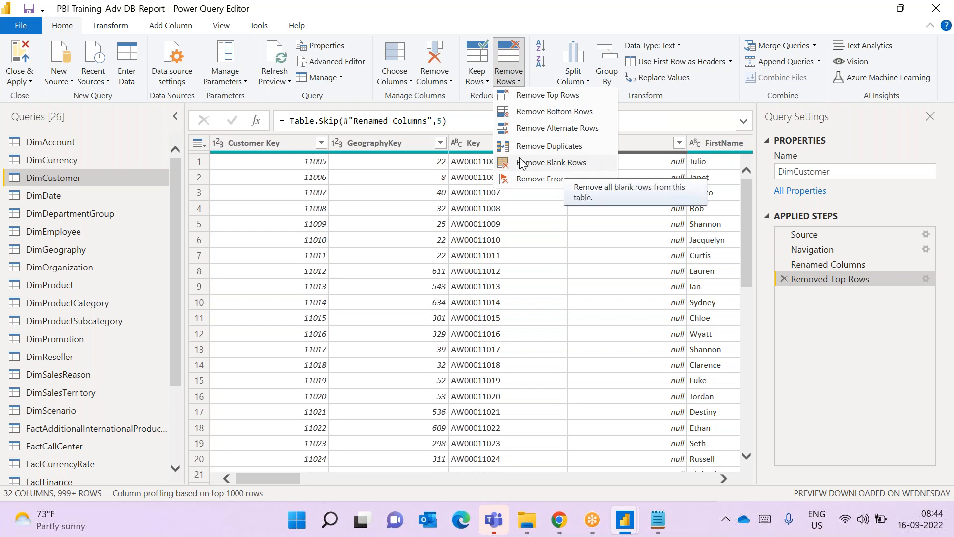
{"action": "left_click", "coordinate": [656, 106]}
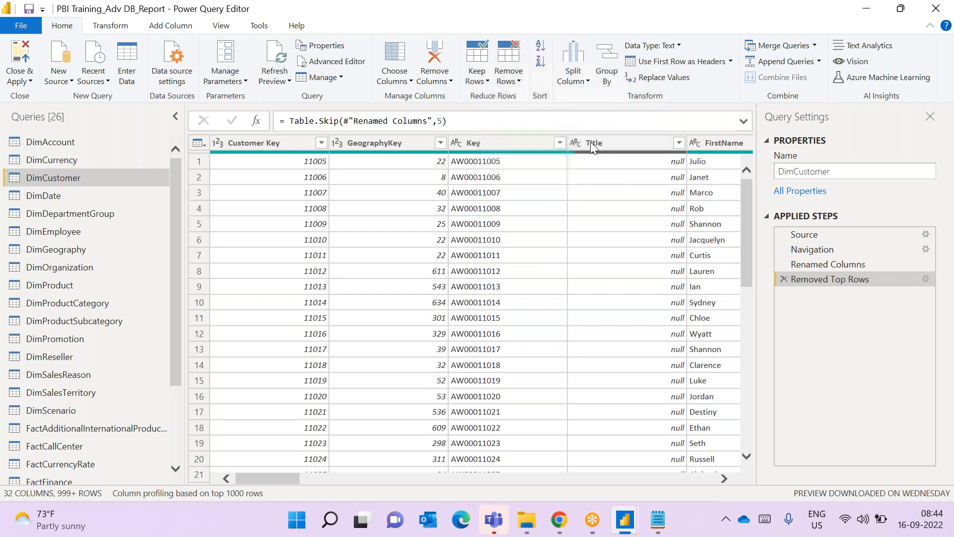
{"action": "left_click_drag", "start_coordinate": [288, 480], "coordinate": [358, 477]}
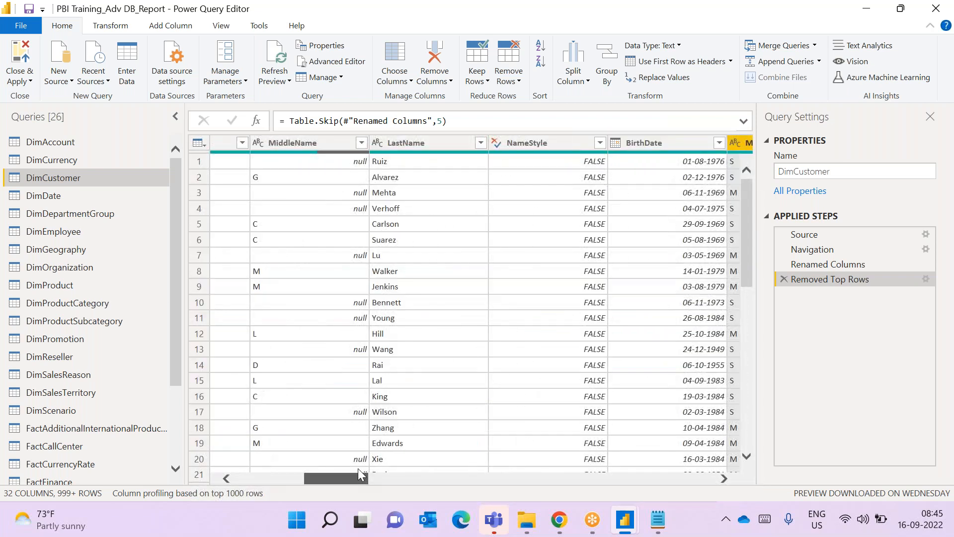
{"action": "left_click", "coordinate": [335, 142]}
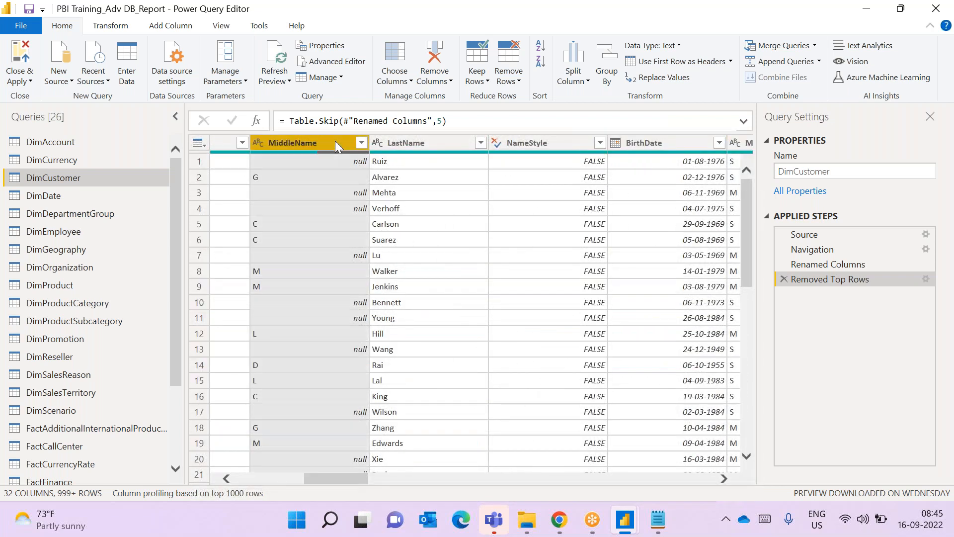
{"action": "left_click", "coordinate": [520, 80]}
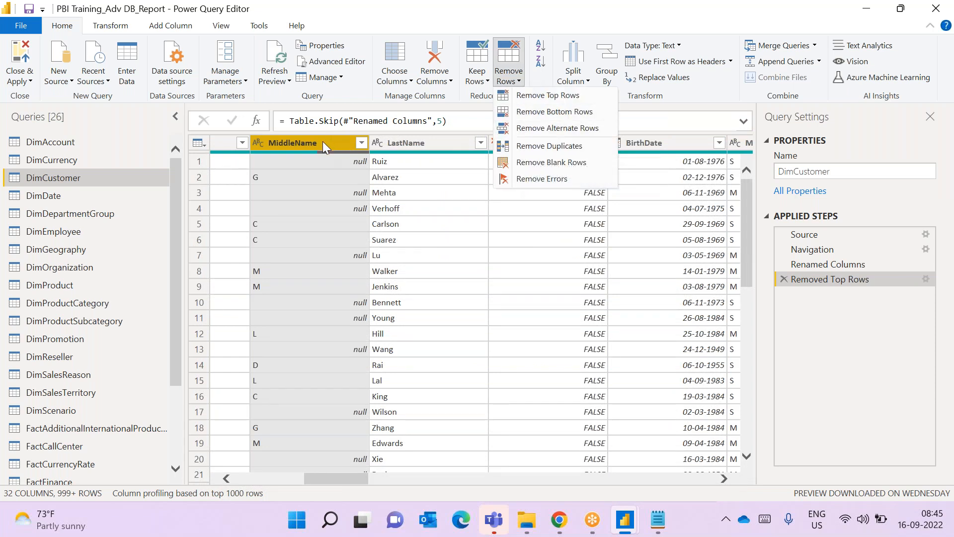
{"action": "left_click", "coordinate": [548, 145]}
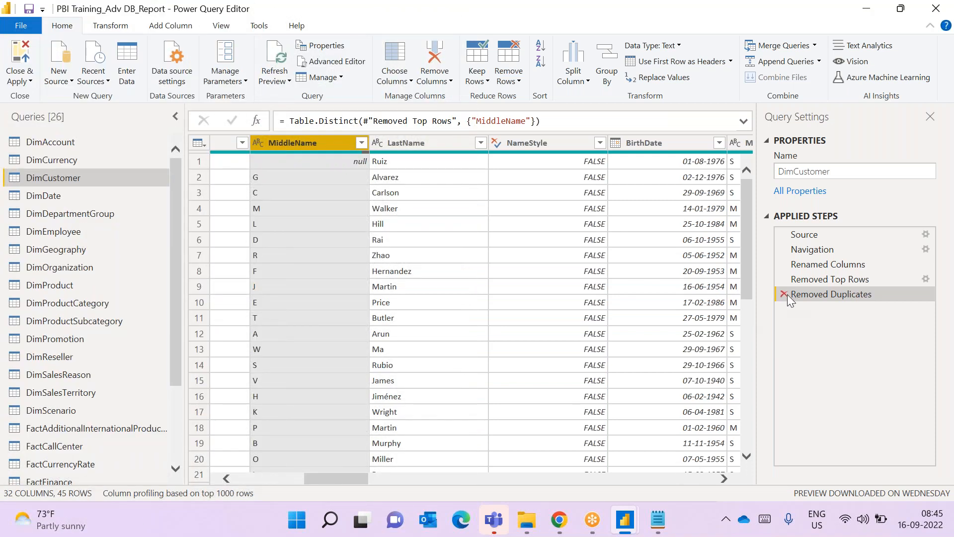
{"action": "left_click", "coordinate": [784, 294]}
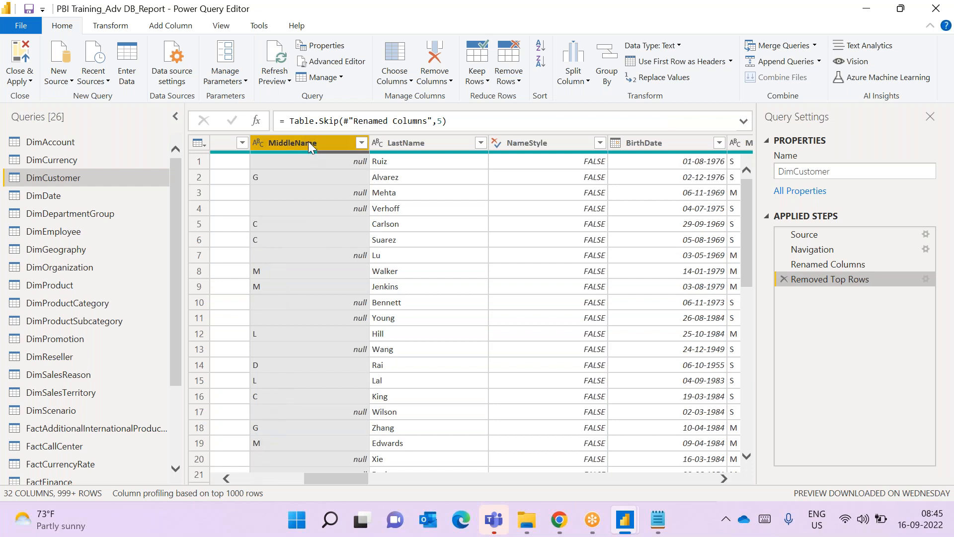
Remove the duplicate MiddleName rows again, and delete the Removed Duplicates step after reviewing the remaining rows
{"action": "left_click", "coordinate": [520, 80]}
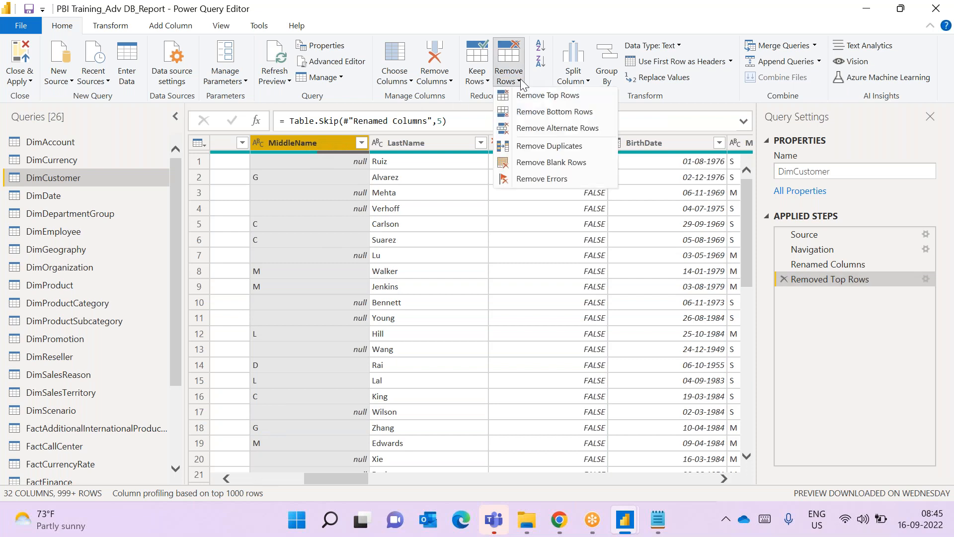
{"action": "left_click", "coordinate": [527, 147]}
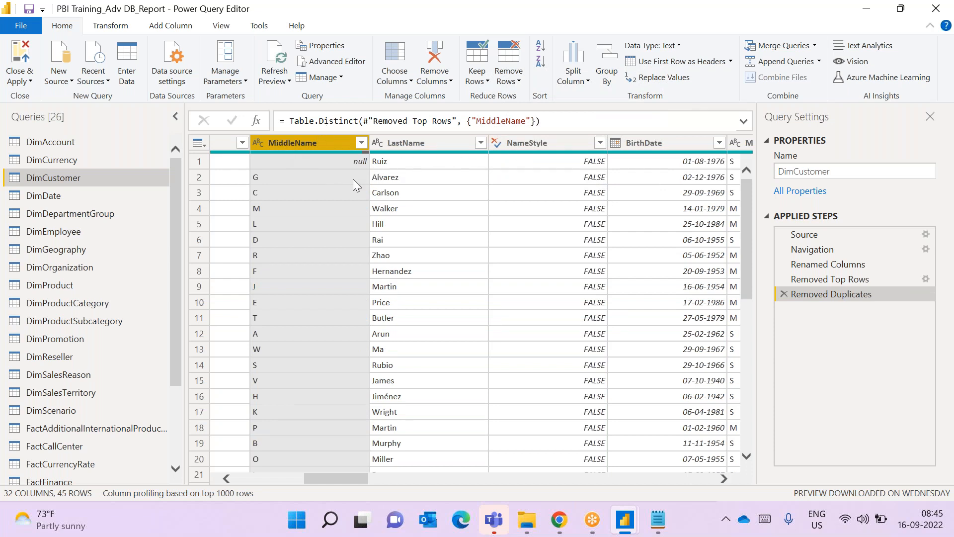
{"action": "left_click_drag", "start_coordinate": [345, 479], "coordinate": [293, 475]}
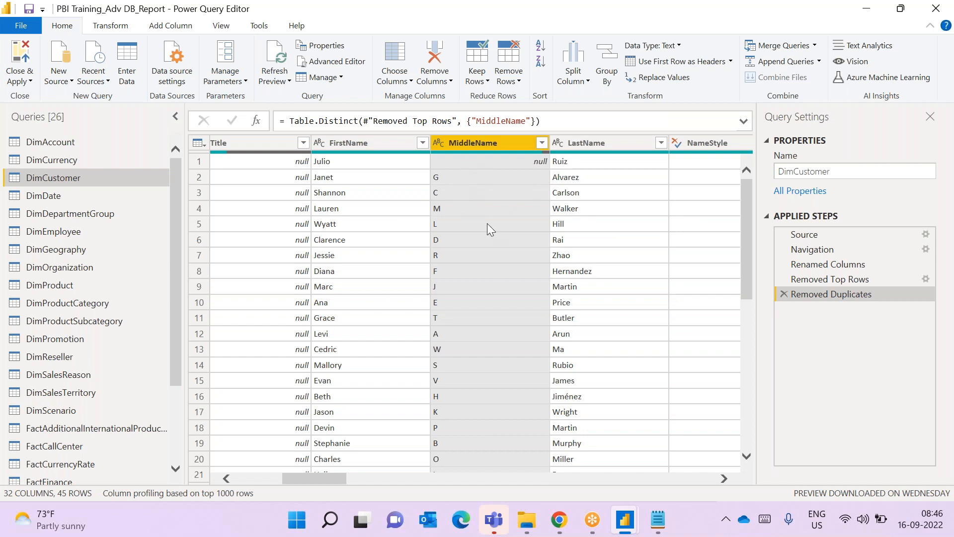
{"action": "scroll", "coordinate": [749, 225], "scroll_direction": "down", "scroll_amount": 1}
{"action": "mouse_move", "coordinate": [749, 221]}
{"action": "left_mouse_down"}
{"action": "mouse_move", "coordinate": [740, 391]}
{"action": "mouse_move", "coordinate": [740, 234]}
{"action": "left_mouse_up"}
{"action": "left_click_drag", "start_coordinate": [342, 476], "coordinate": [298, 463]}
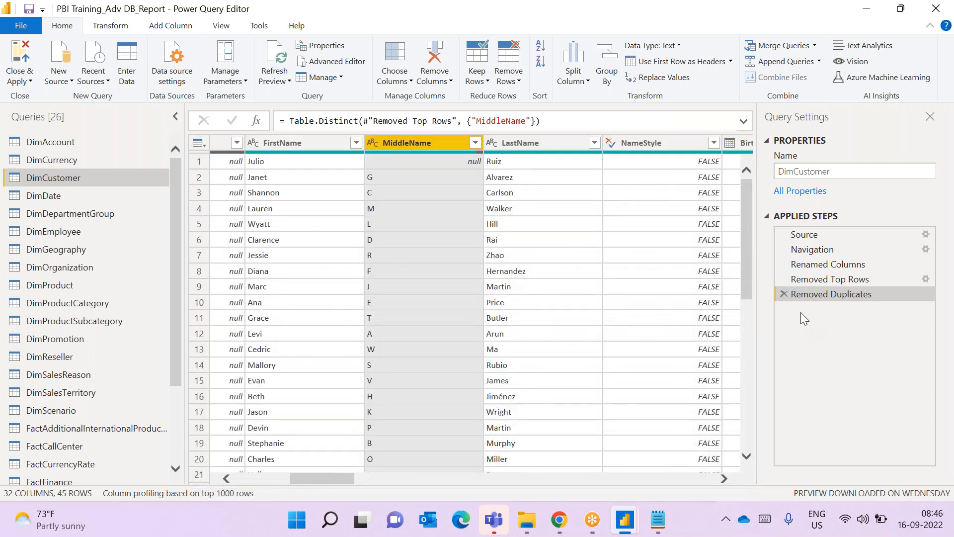
{"action": "left_click", "coordinate": [784, 294]}
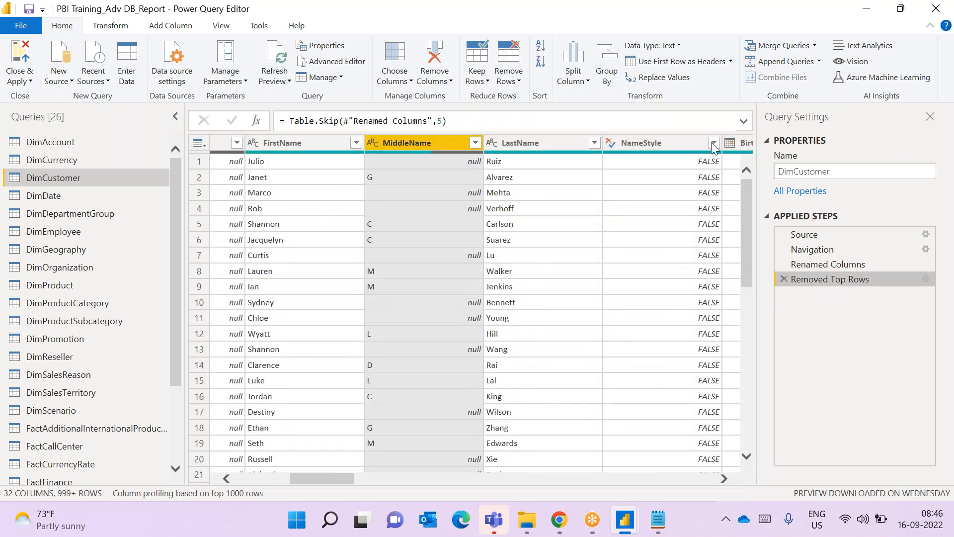
Remove the blank rows from DimCustomer, and check the filter values of the MiddleName column
{"action": "left_click", "coordinate": [517, 81]}
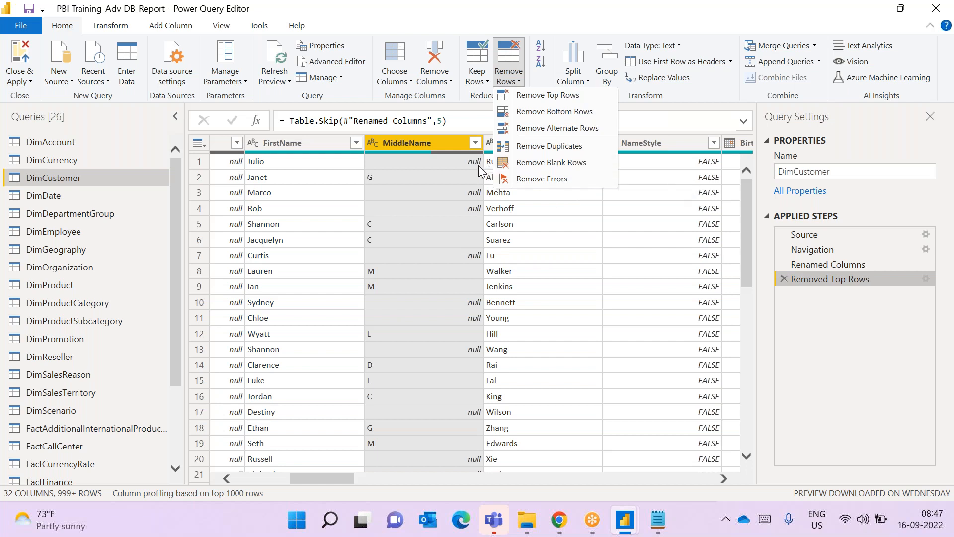
{"action": "left_click", "coordinate": [538, 166]}
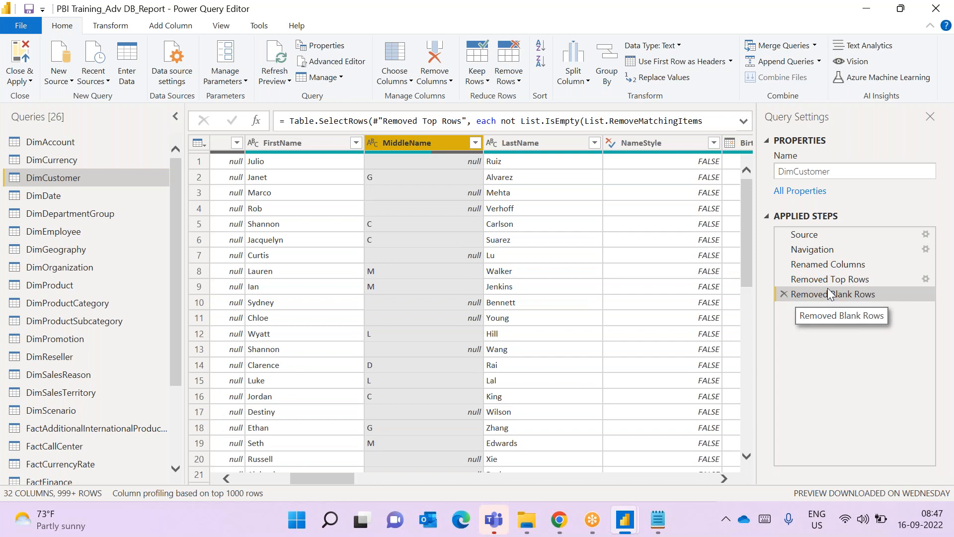
{"action": "left_click", "coordinate": [474, 143]}
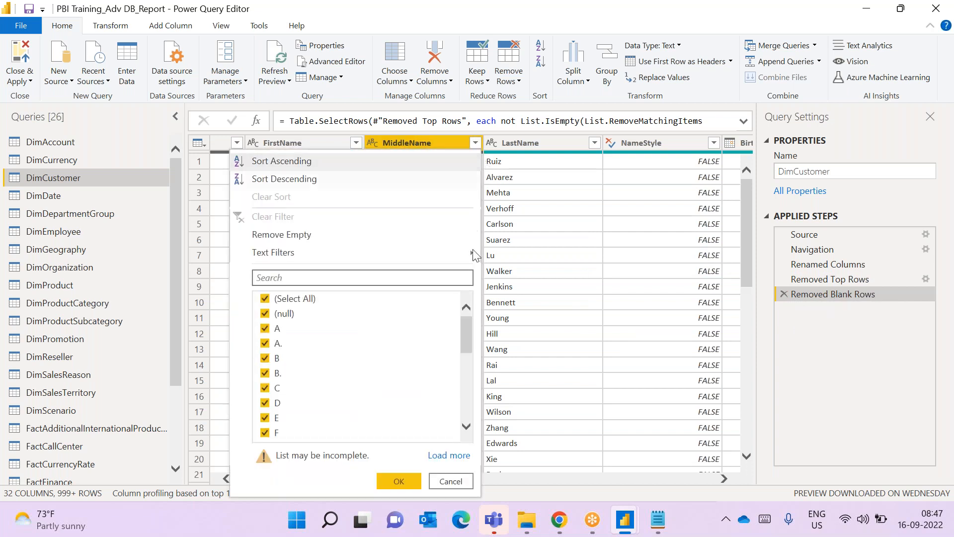
{"action": "mouse_move", "coordinate": [466, 329]}
{"action": "left_mouse_down"}
{"action": "mouse_move", "coordinate": [473, 428]}
{"action": "mouse_move", "coordinate": [471, 322]}
{"action": "left_mouse_up"}
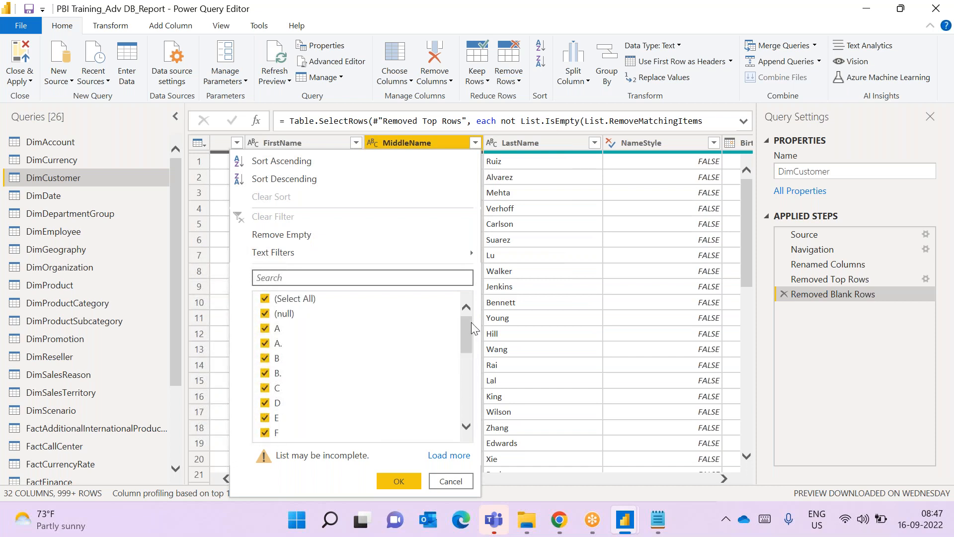
{"action": "left_click", "coordinate": [450, 480]}
{"action": "left_click_drag", "start_coordinate": [326, 473], "coordinate": [204, 436]}
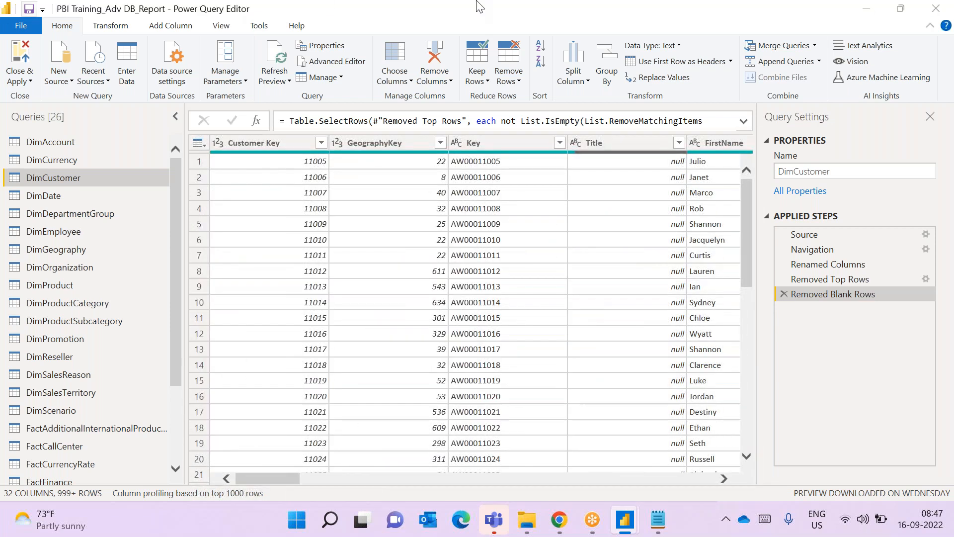
Start a manually entered table and rename its first column to Test
{"action": "left_click", "coordinate": [124, 59]}
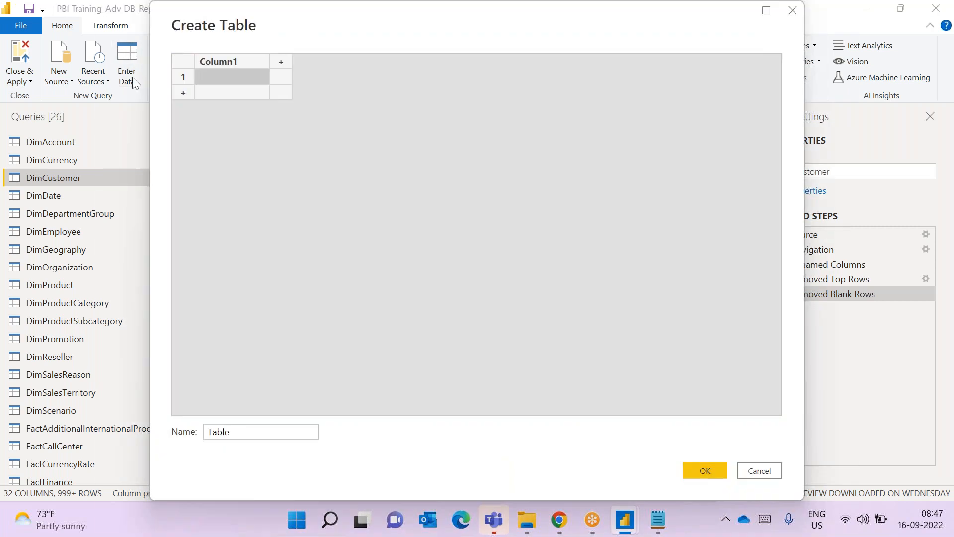
{"action": "double_click", "coordinate": [241, 61]}
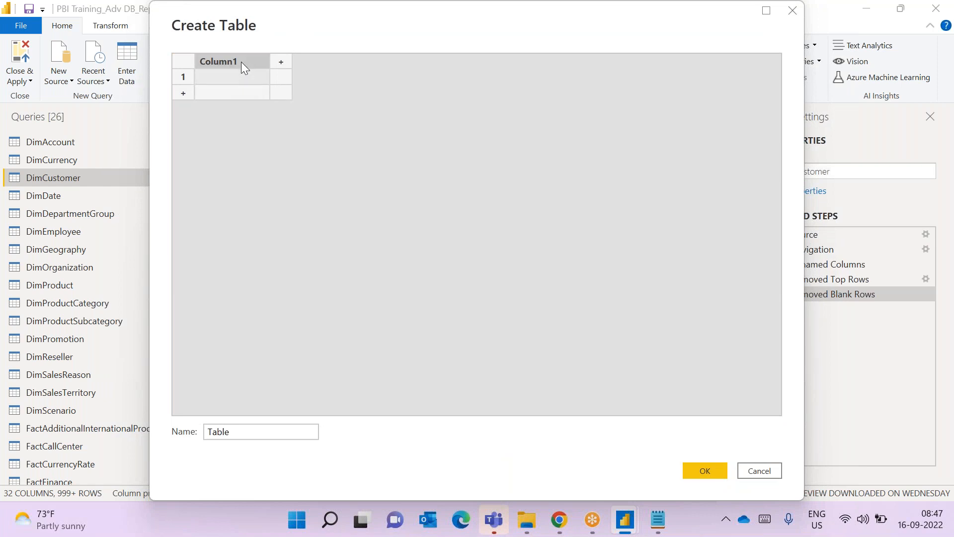
{"action": "key", "text": "ctrl+BackSpace"}
{"action": "type", "text": "Test"}
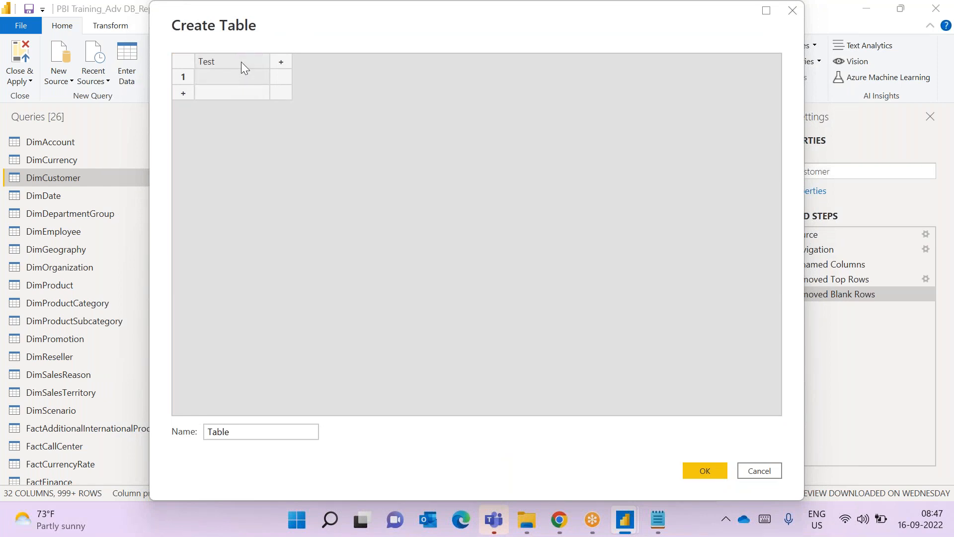
Fill the Test column with e, g, y, u and ui in rows 1, 2, 4, 5 and 8, leaving rows 3, 6 and 7 blank
{"action": "left_click", "coordinate": [213, 76]}
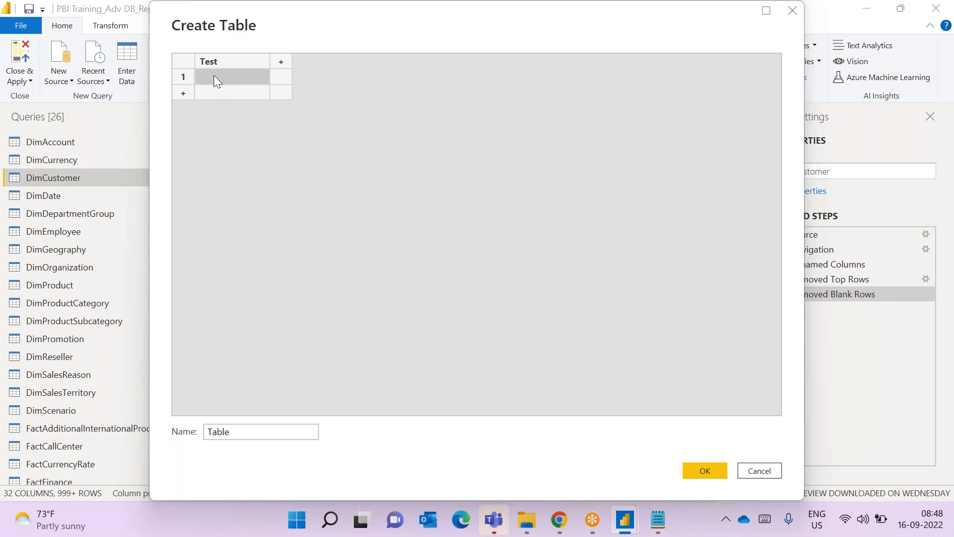
{"action": "left_click", "coordinate": [214, 75]}
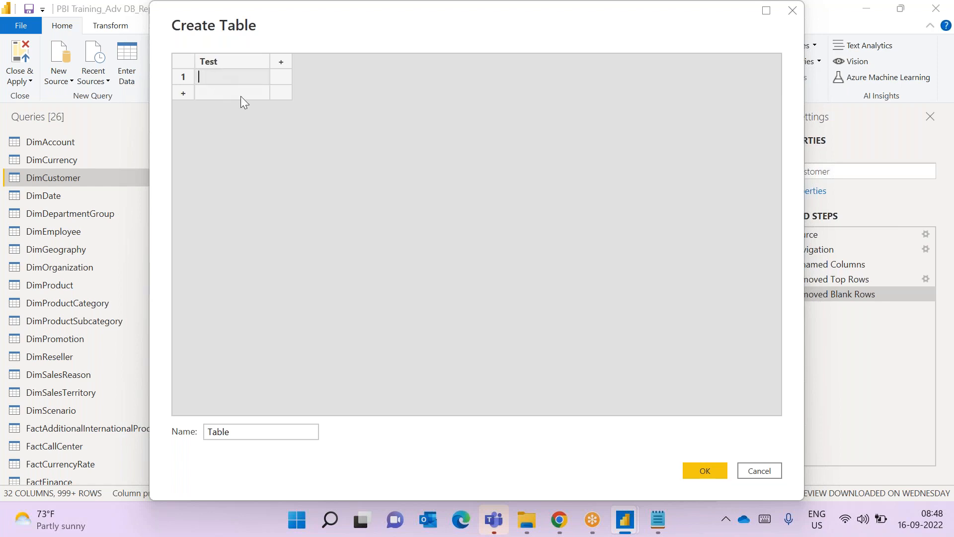
{"action": "type", "text": "e"}
{"action": "left_click", "coordinate": [239, 93]}
{"action": "type", "text": "g"}
{"action": "left_click", "coordinate": [236, 114]}
{"action": "left_click", "coordinate": [233, 123]}
{"action": "type", "text": "y"}
{"action": "left_click", "coordinate": [224, 143]}
{"action": "type", "text": "u"}
{"action": "left_click", "coordinate": [224, 158]}
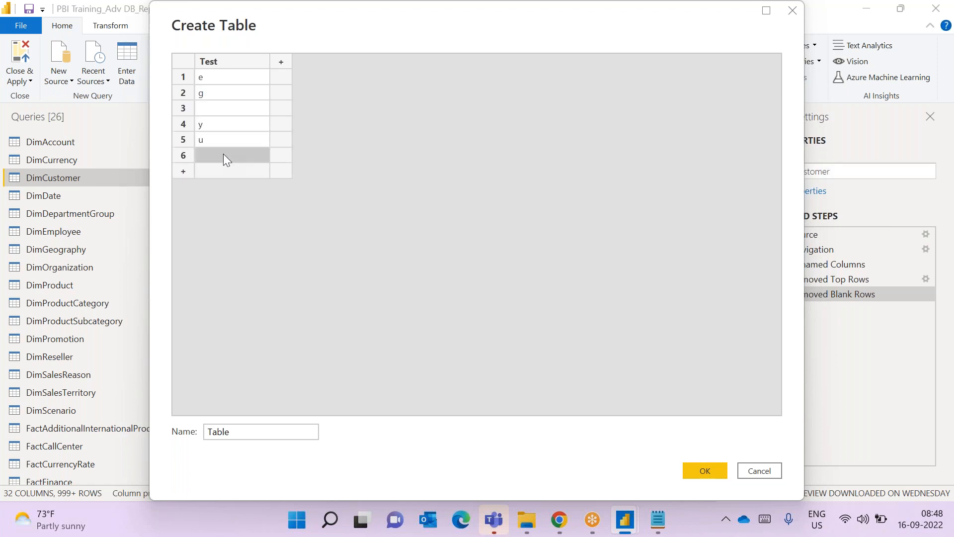
{"action": "left_click", "coordinate": [206, 172]}
{"action": "left_click", "coordinate": [209, 185]}
{"action": "type", "text": "ui"}
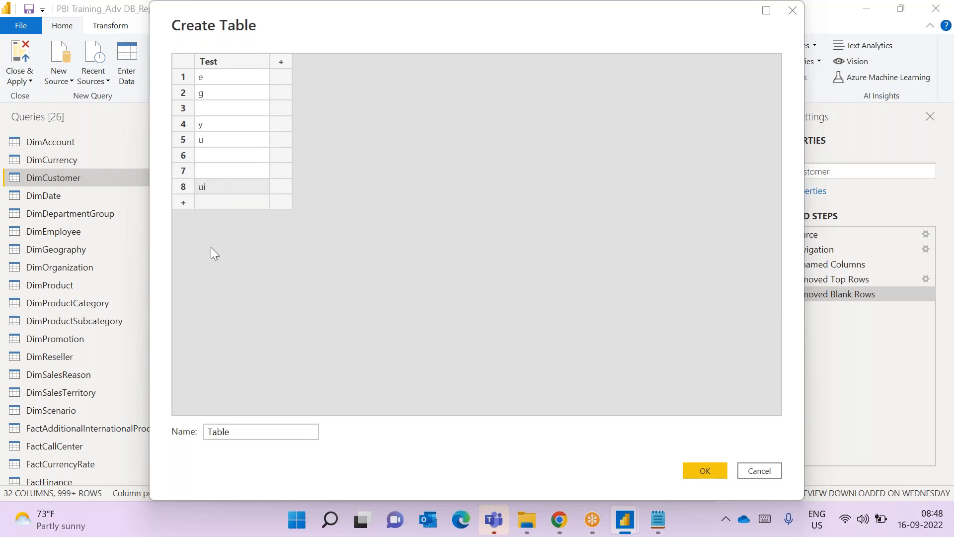
Name the new table "test blank" and create it
{"action": "left_click_drag", "start_coordinate": [252, 437], "coordinate": [192, 424]}
{"action": "key", "text": "BackSpace"}
{"action": "type", "text": "testt"}
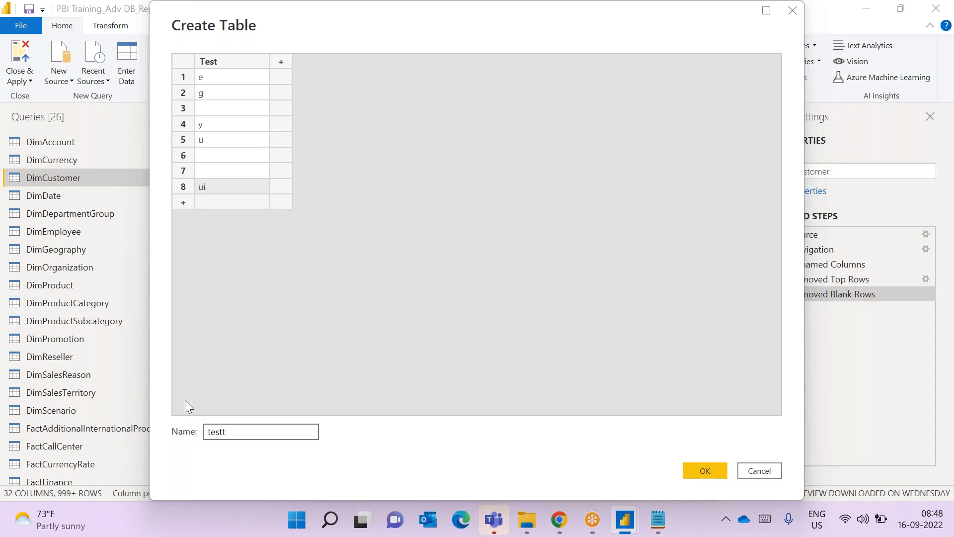
{"action": "key", "text": "BackSpace"}
{"action": "type", "text": "blabl"}
{"action": "key", "text": "BackSpace"}
{"action": "key", "text": "BackSpace"}
{"action": "key", "text": "BackSpace"}
{"action": "type", "text": "ank"}
{"action": "left_click", "coordinate": [701, 473]}
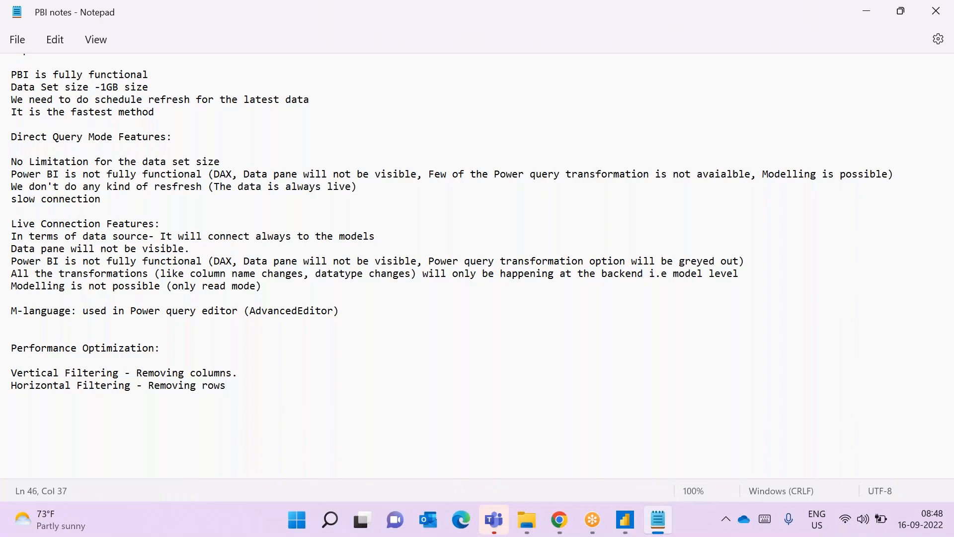
Switch back to Power Query Editor and remove the blank rows from the test blank table
{"action": "left_click", "coordinate": [635, 529]}
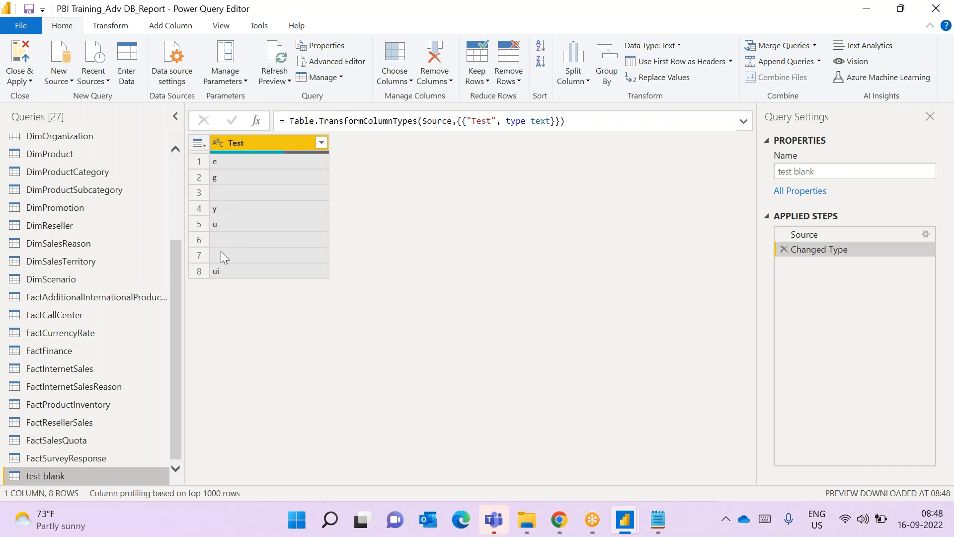
{"action": "left_click", "coordinate": [282, 142]}
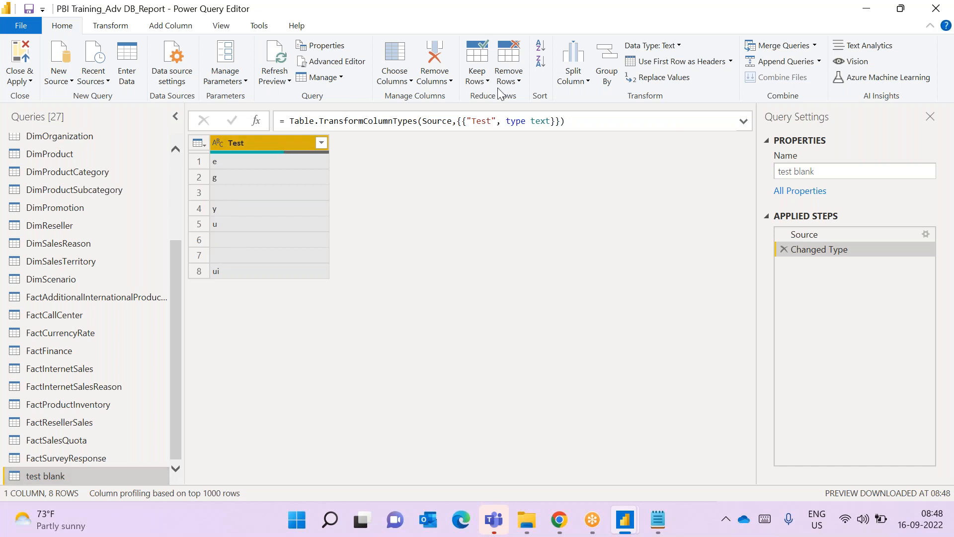
{"action": "left_click", "coordinate": [511, 81]}
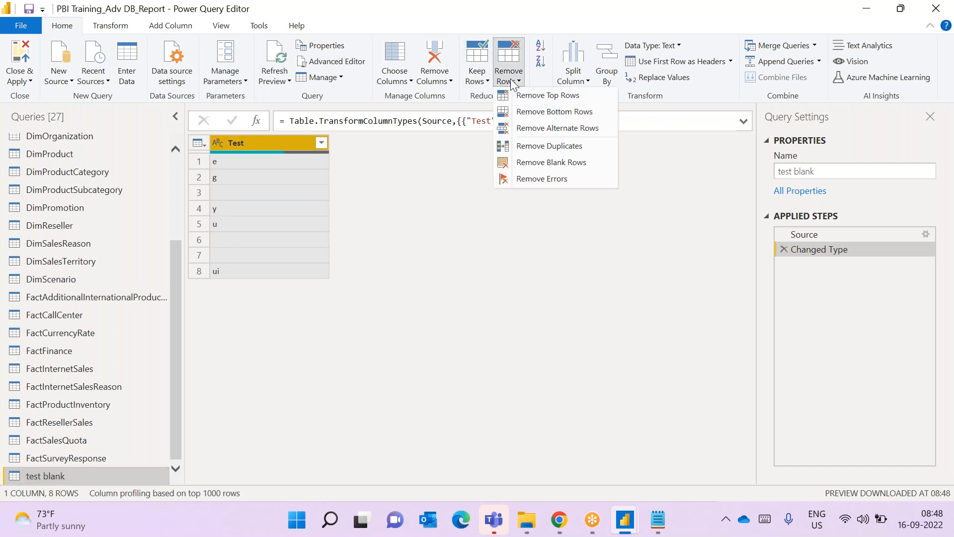
{"action": "left_click", "coordinate": [516, 163]}
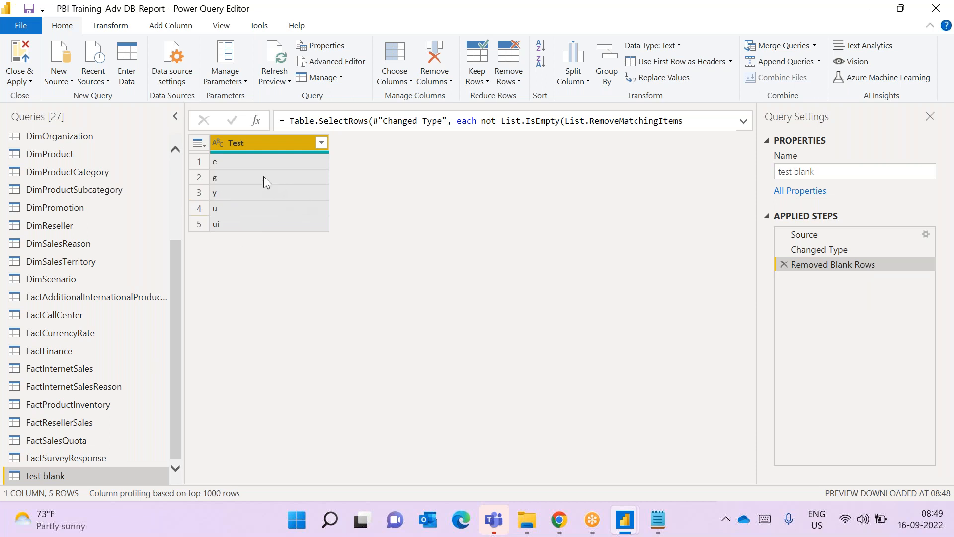
Return to the DimCustomer query, review the row removal options, and delete its Removed Blank Rows step
{"action": "left_click_drag", "start_coordinate": [175, 276], "coordinate": [170, 190]}
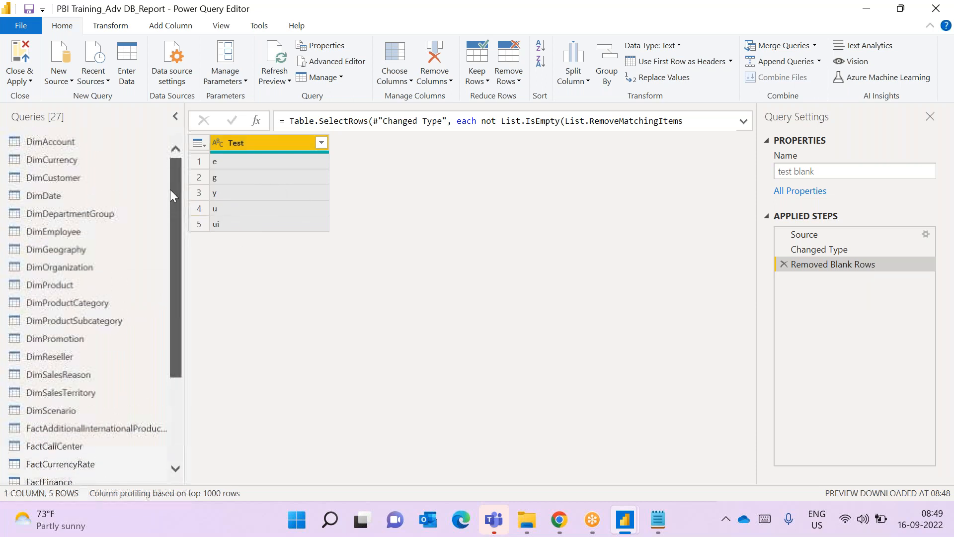
{"action": "left_click", "coordinate": [105, 177]}
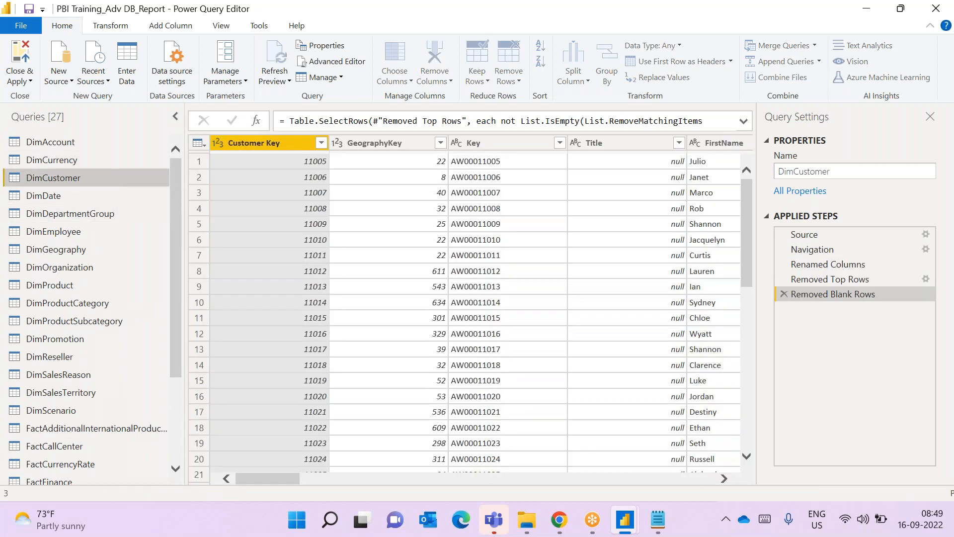
{"action": "left_click", "coordinate": [518, 81]}
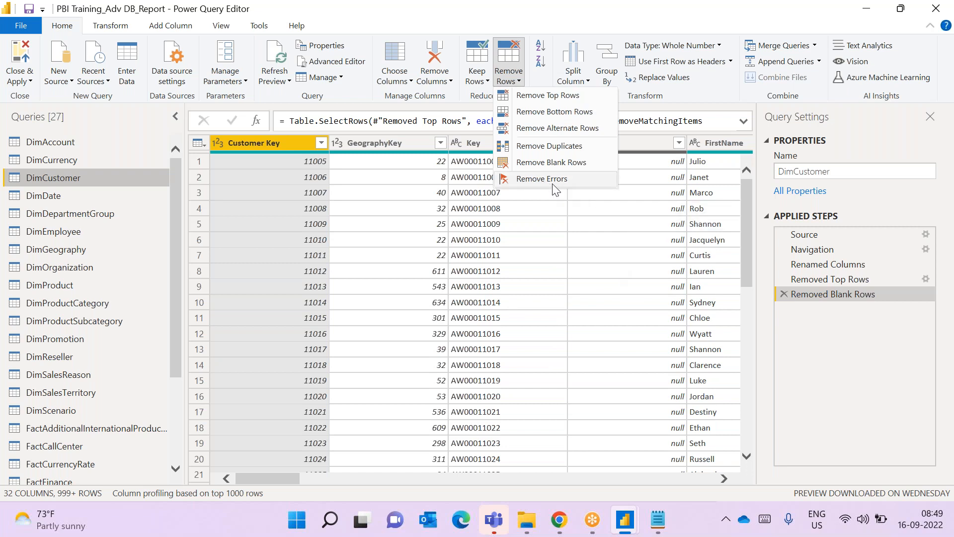
{"action": "left_click", "coordinate": [810, 332]}
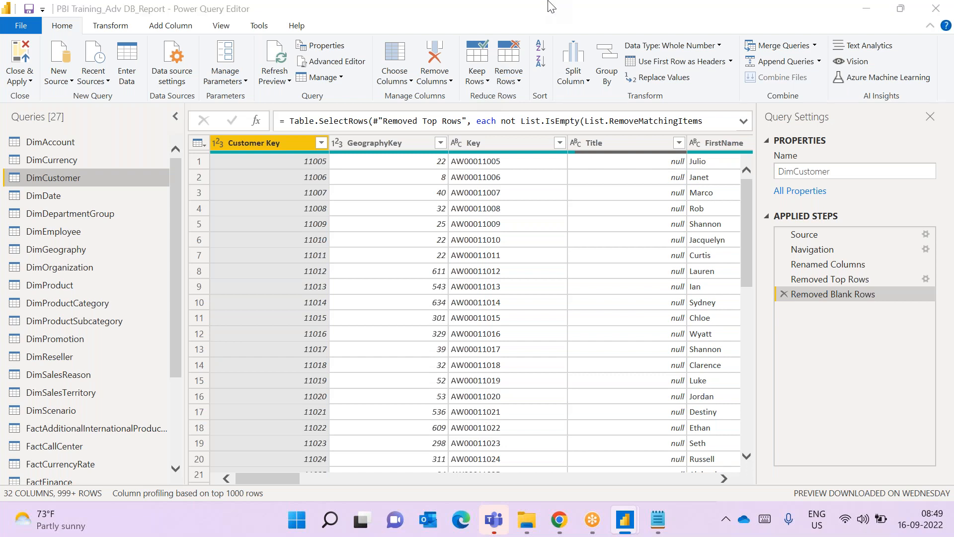
{"action": "left_click", "coordinate": [784, 294]}
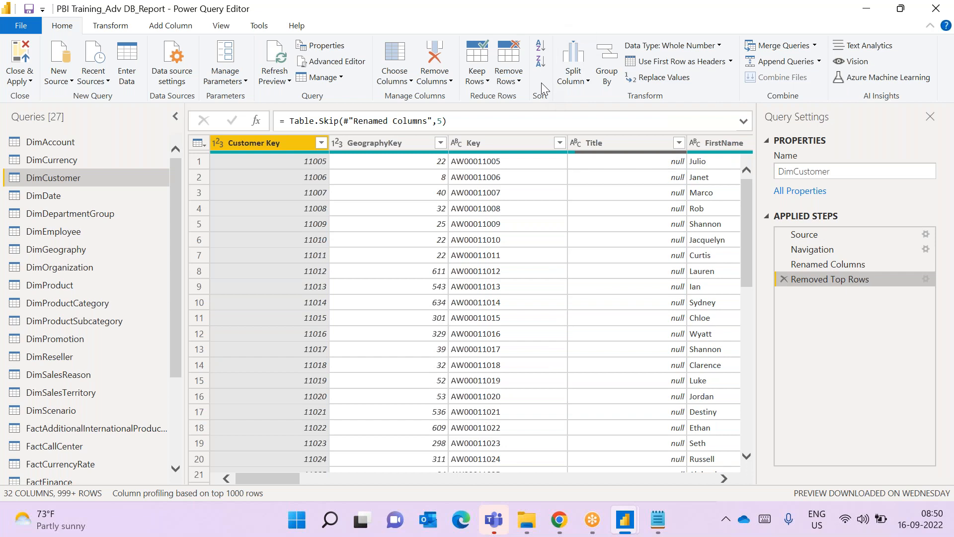
Sort DimCustomer by GeographyKey in ascending order, and review the column's values in the sorted rows and filter list
{"action": "left_click", "coordinate": [388, 145]}
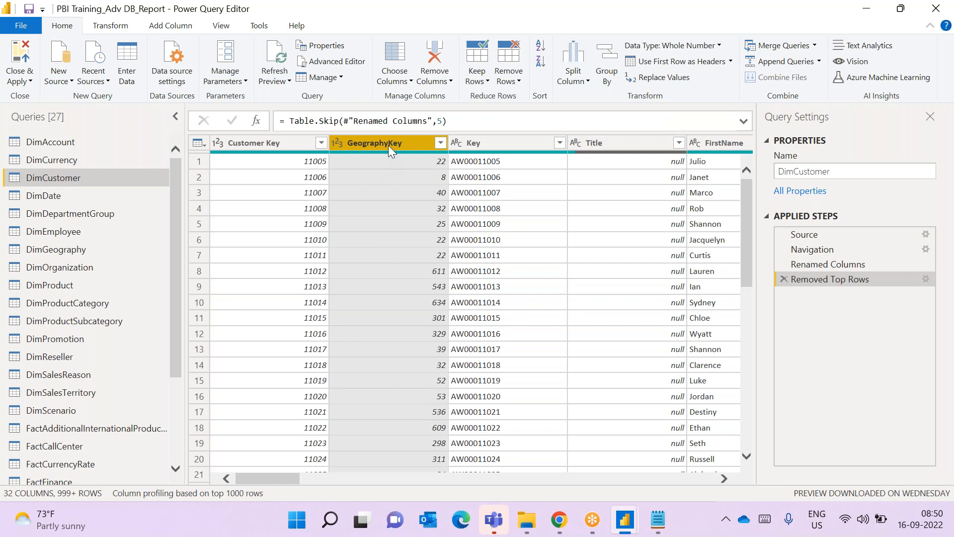
{"action": "left_click", "coordinate": [540, 48]}
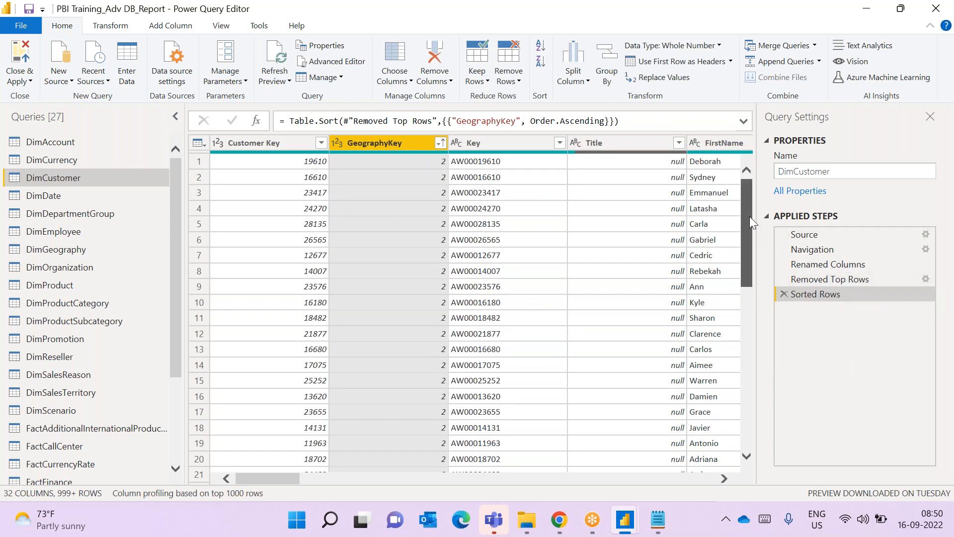
{"action": "left_click_drag", "start_coordinate": [750, 225], "coordinate": [735, 408]}
{"action": "left_click_drag", "start_coordinate": [719, 217], "coordinate": [711, 217]}
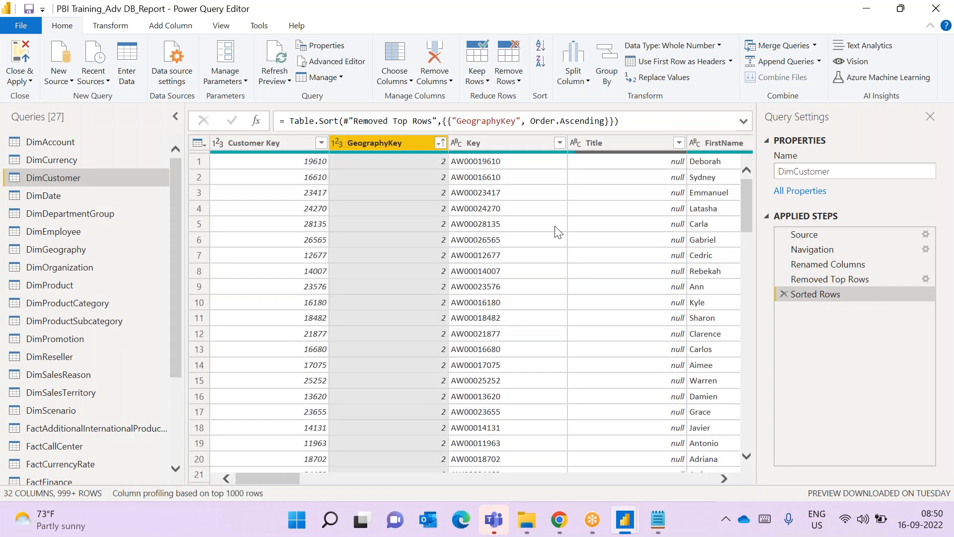
{"action": "left_click", "coordinate": [439, 144]}
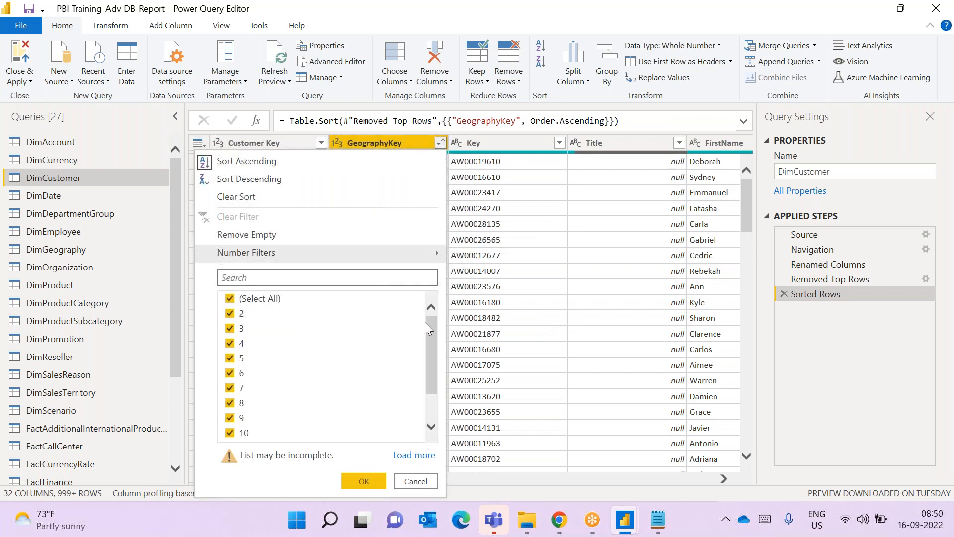
{"action": "left_click_drag", "start_coordinate": [432, 322], "coordinate": [425, 364]}
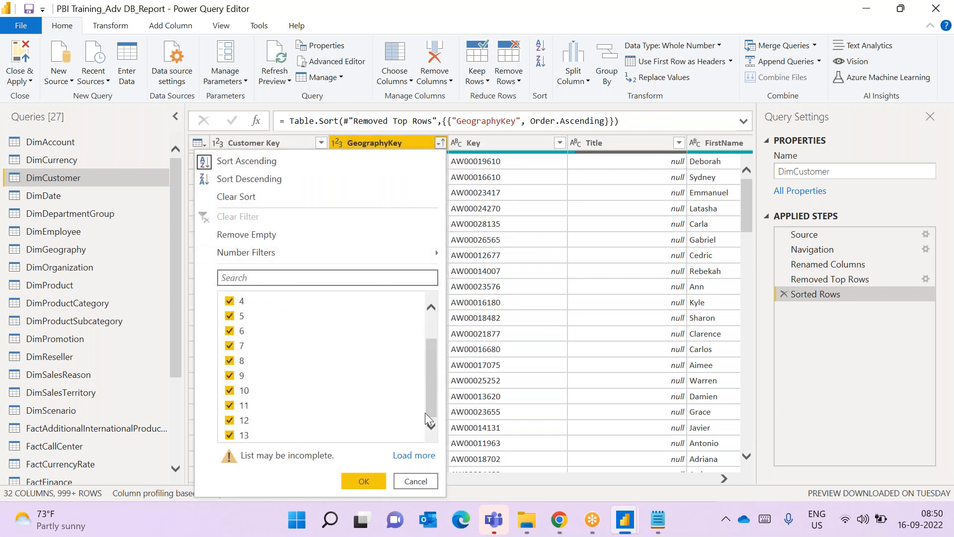
{"action": "left_click", "coordinate": [415, 481]}
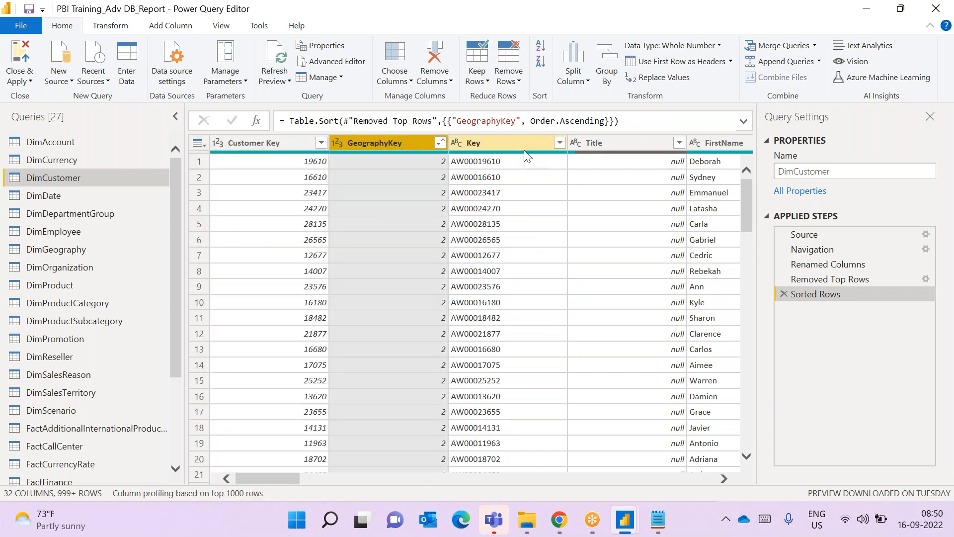
Sort GeographyKey in descending order, and change that order to Order.Ascending in DimCustomer's M code with the Advanced Editor
{"action": "left_click", "coordinate": [545, 67]}
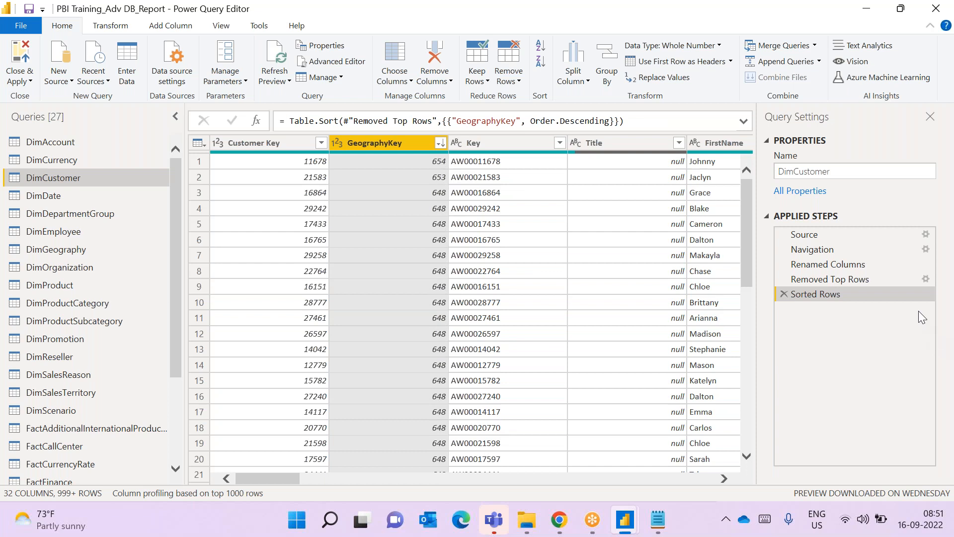
{"action": "left_click", "coordinate": [331, 61]}
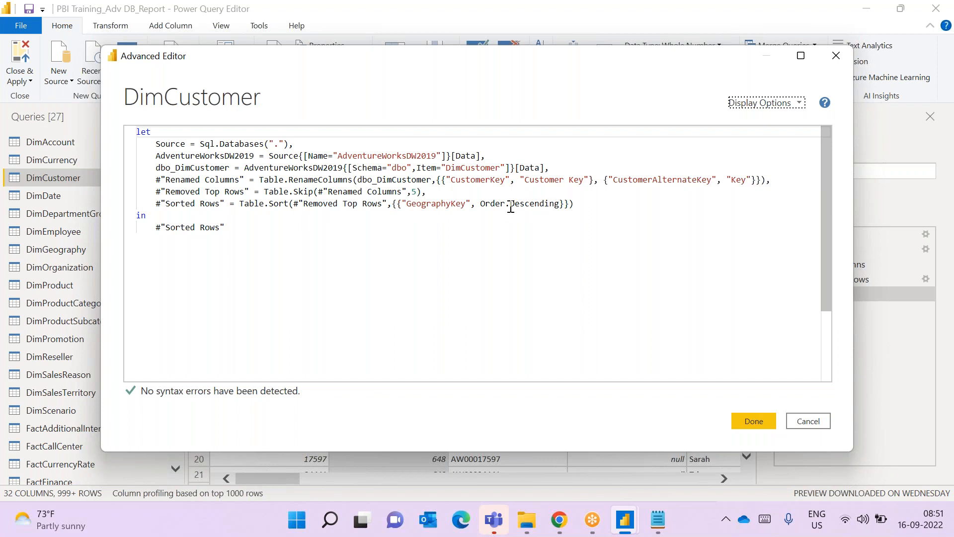
{"action": "left_click_drag", "start_coordinate": [510, 204], "coordinate": [559, 198]}
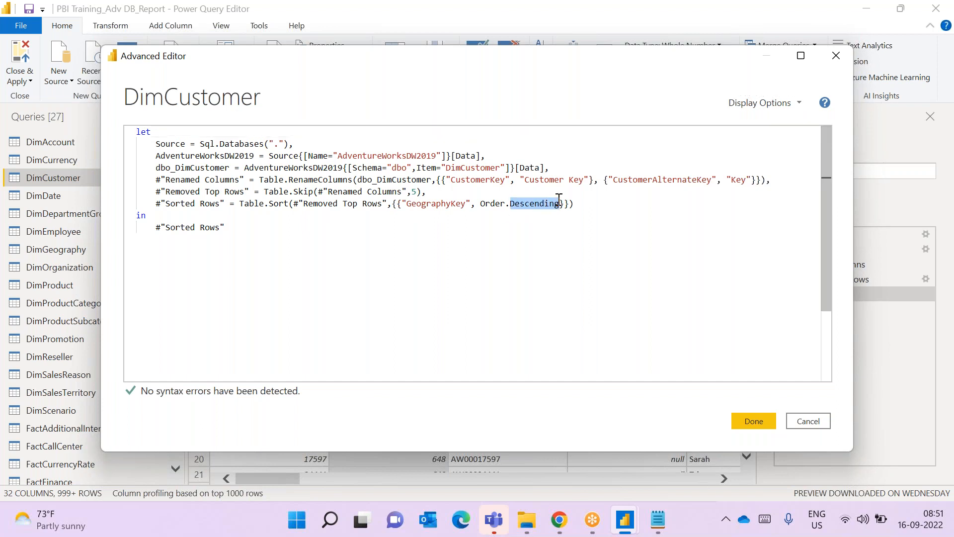
{"action": "key", "text": "BackSpace"}
{"action": "type", "text": "A"}
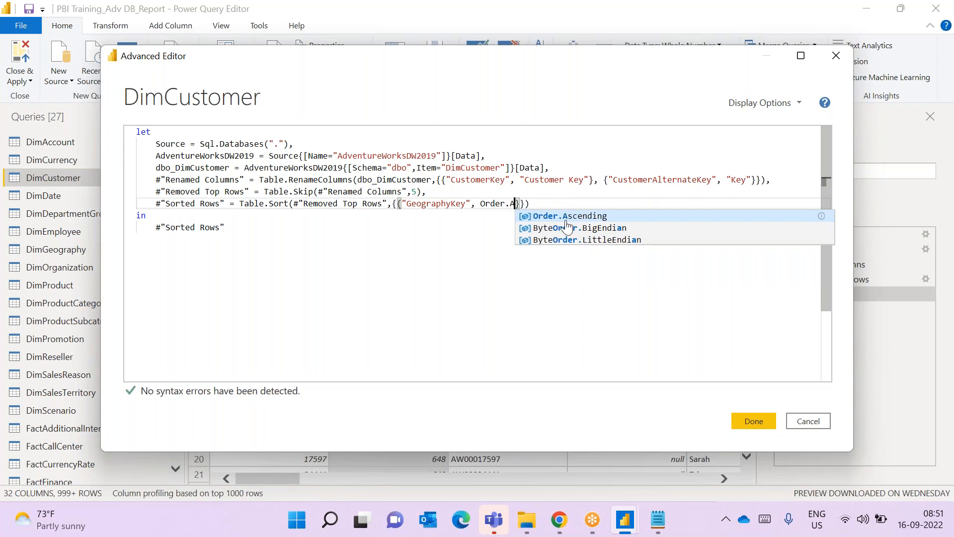
{"action": "key", "text": "Return"}
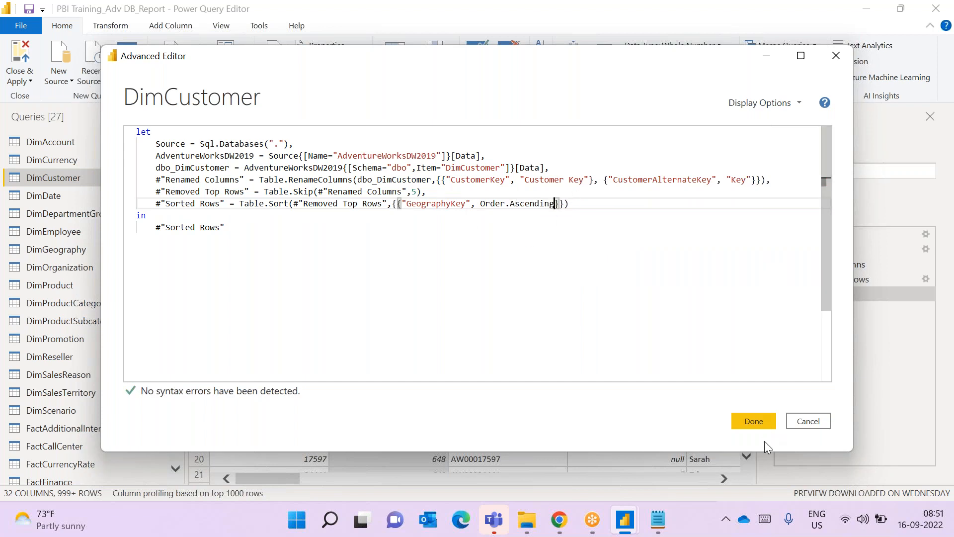
{"action": "left_click", "coordinate": [762, 419]}
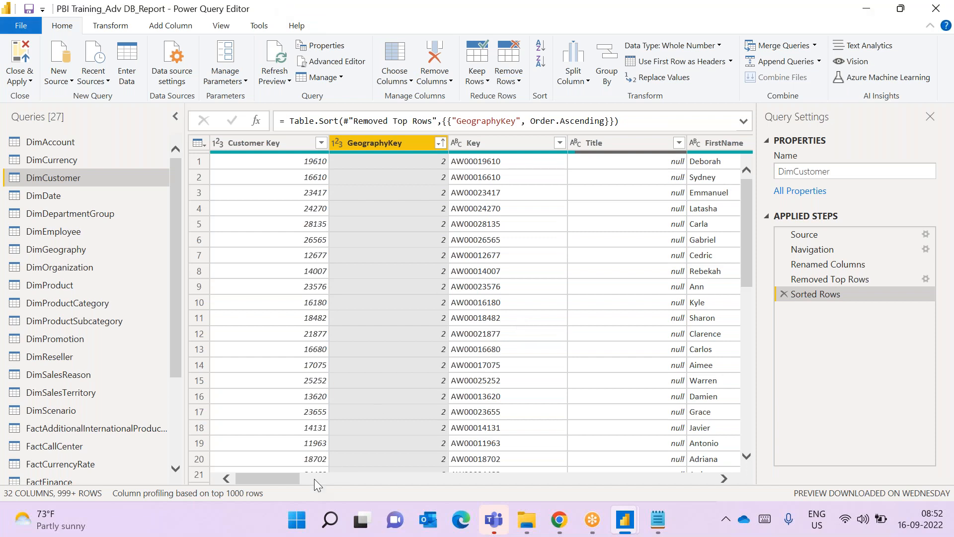
Delete the Sorted Rows and Removed Top Rows steps from the DimCustomer query
{"action": "left_click", "coordinate": [783, 294]}
{"action": "left_click", "coordinate": [783, 279]}
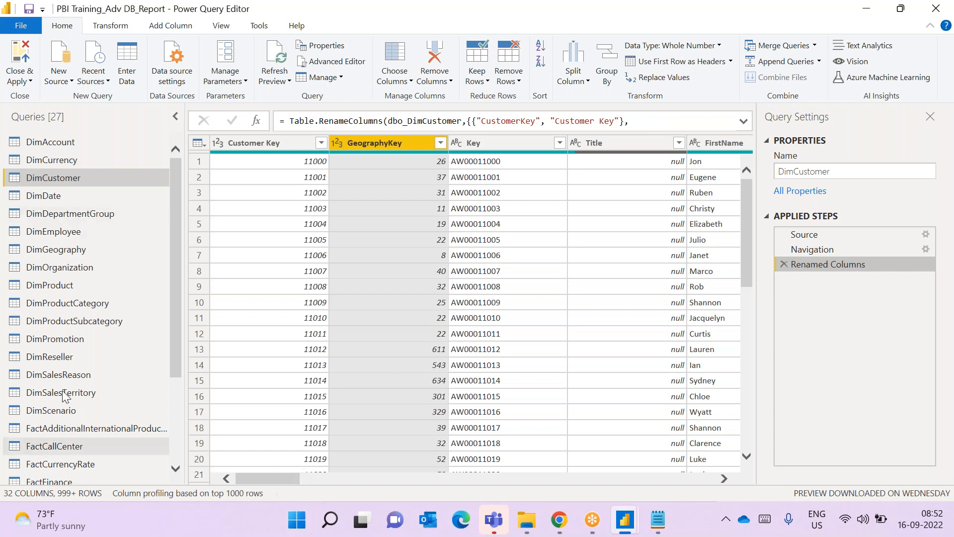
Review the delimiter split settings for the FirstName column, including the list of delimiters and the custom option, and cancel without splitting
{"action": "left_click_drag", "start_coordinate": [286, 483], "coordinate": [321, 478]}
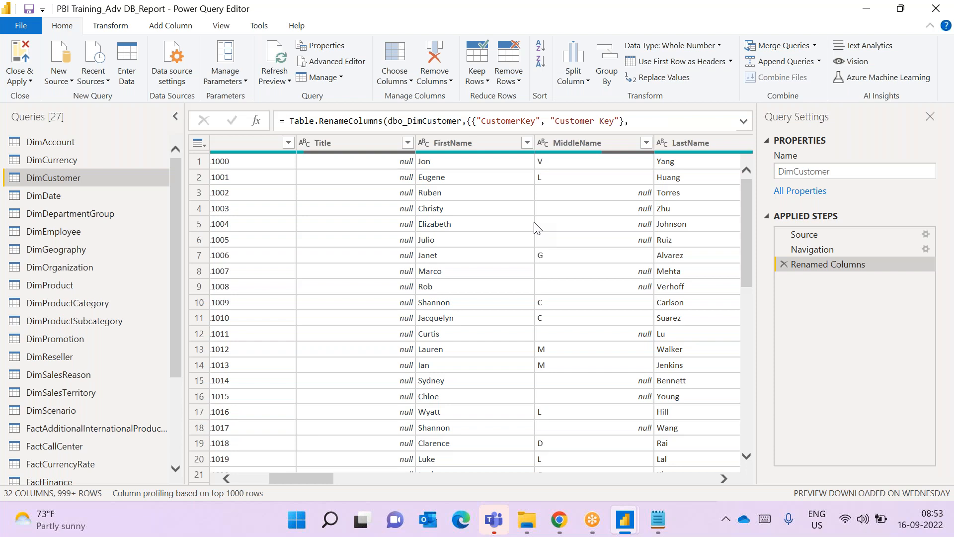
{"action": "left_click", "coordinate": [472, 144]}
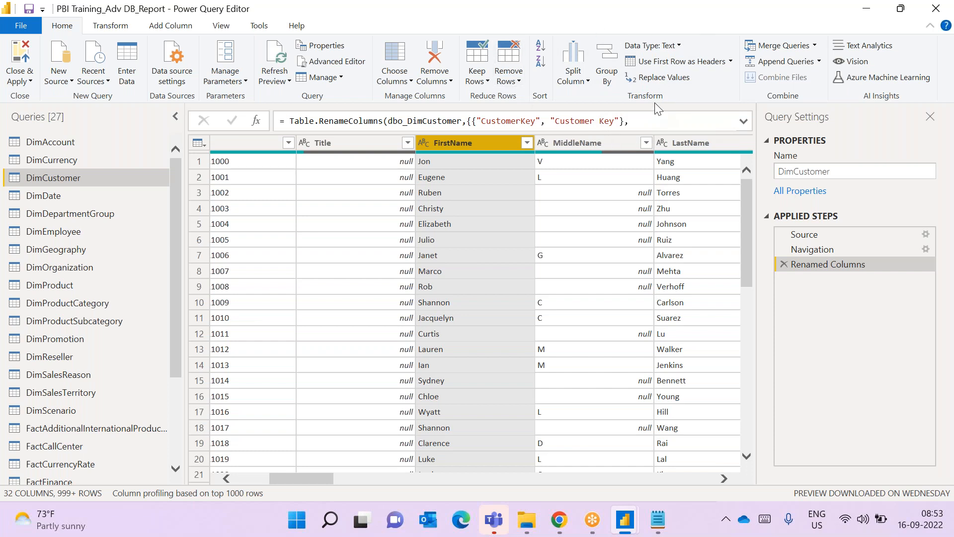
{"action": "left_click", "coordinate": [589, 81]}
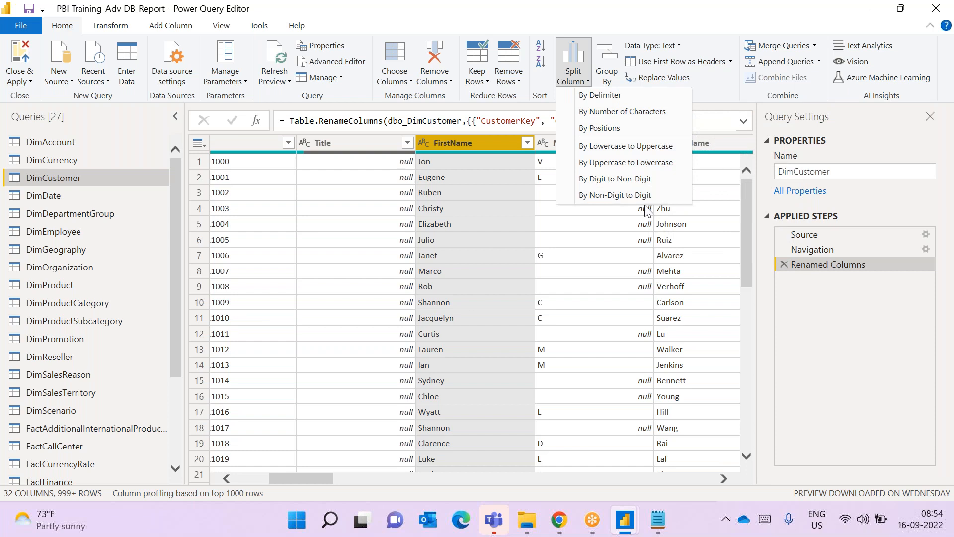
{"action": "left_click", "coordinate": [603, 100]}
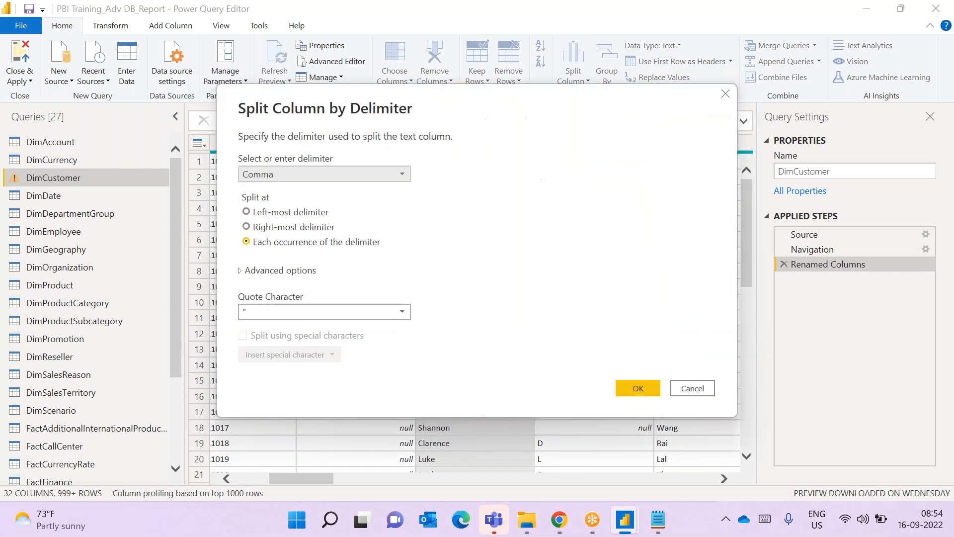
{"action": "left_click_drag", "start_coordinate": [549, 117], "coordinate": [528, 323]}
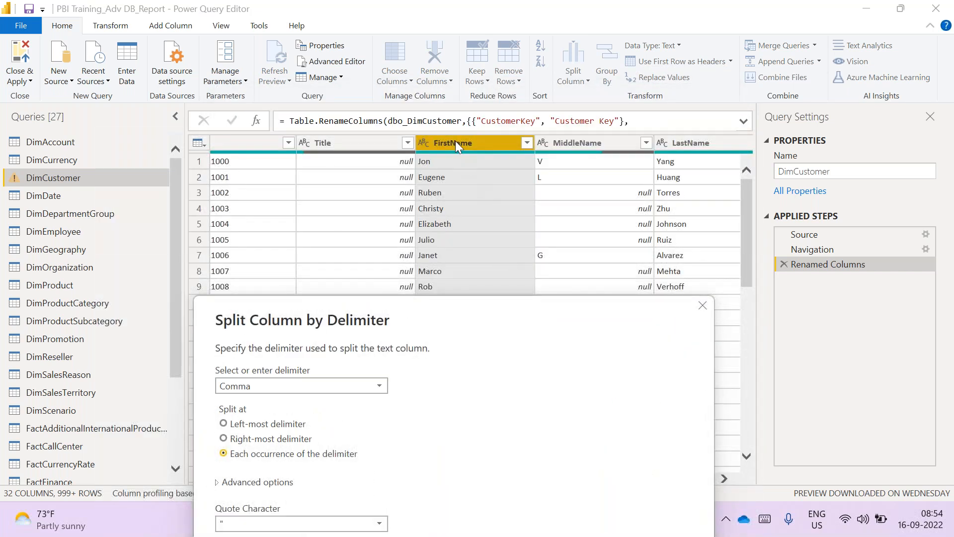
{"action": "left_click_drag", "start_coordinate": [457, 329], "coordinate": [457, 180]}
{"action": "left_click_drag", "start_coordinate": [373, 178], "coordinate": [357, 141]}
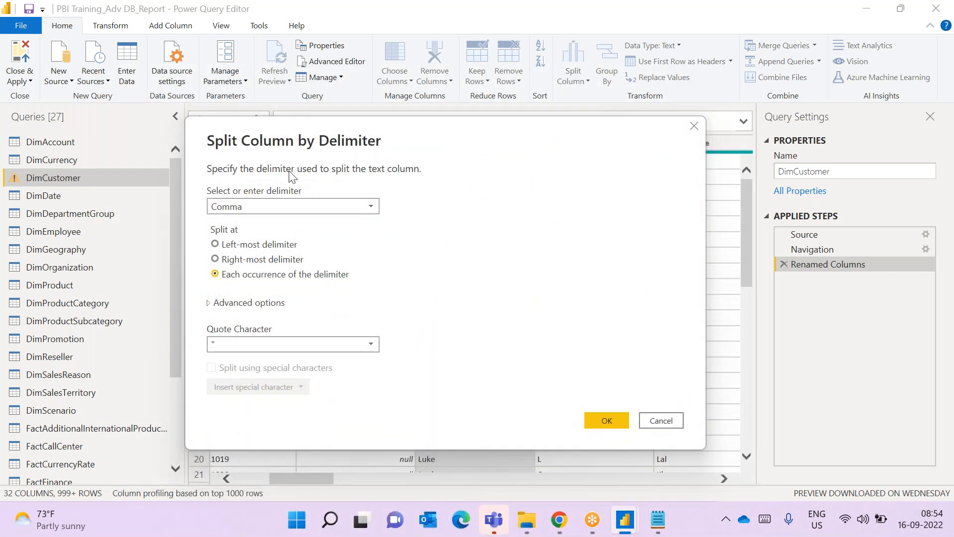
{"action": "left_click", "coordinate": [358, 207]}
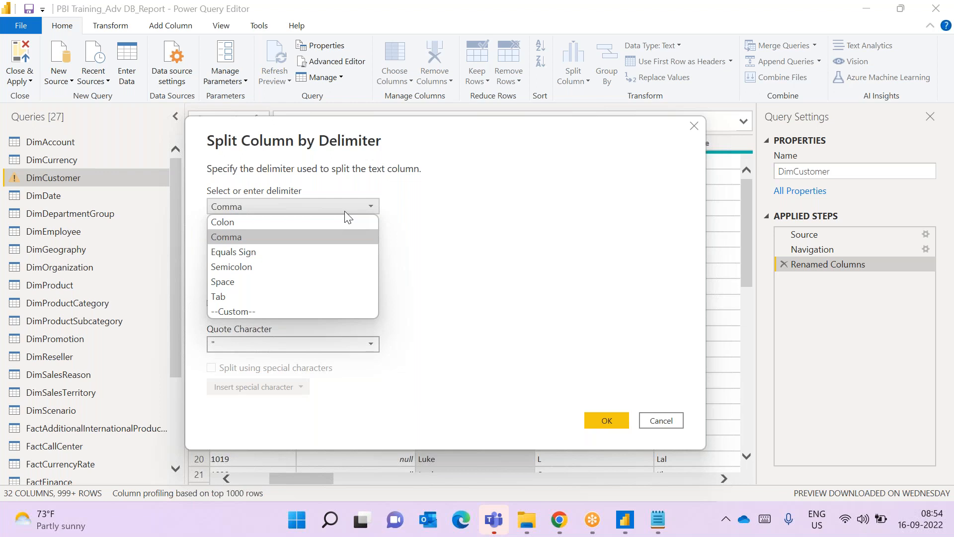
{"action": "left_click", "coordinate": [313, 311]}
{"action": "left_click", "coordinate": [275, 227]}
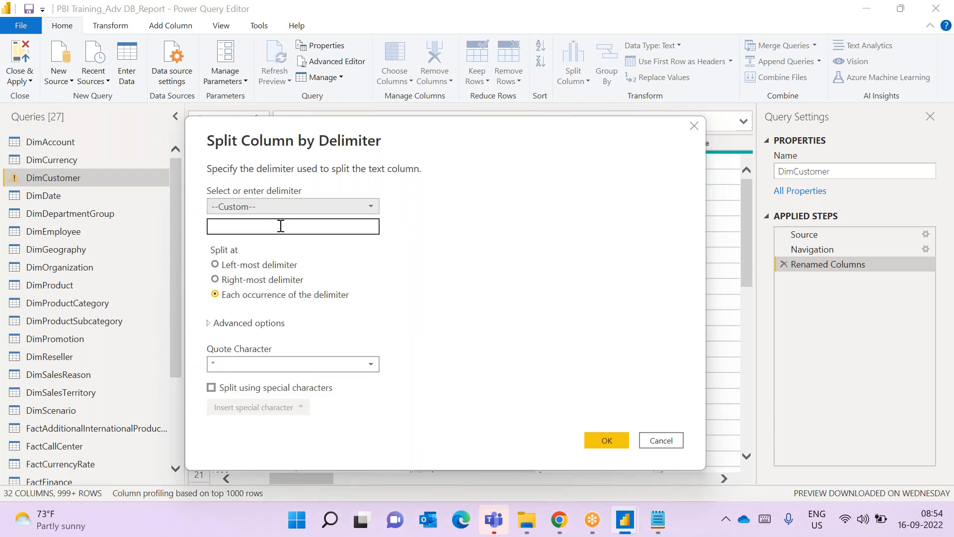
{"action": "left_click", "coordinate": [279, 226]}
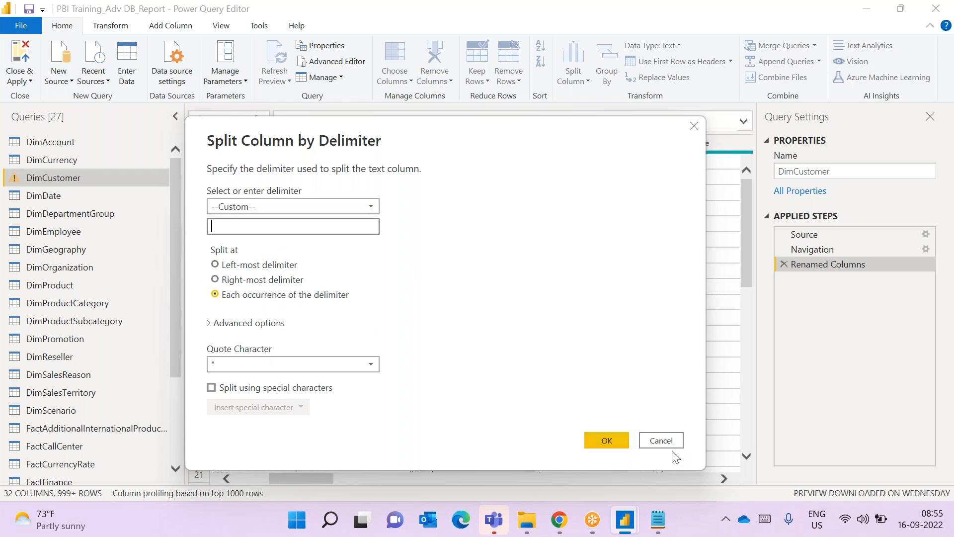
{"action": "left_click", "coordinate": [677, 438]}
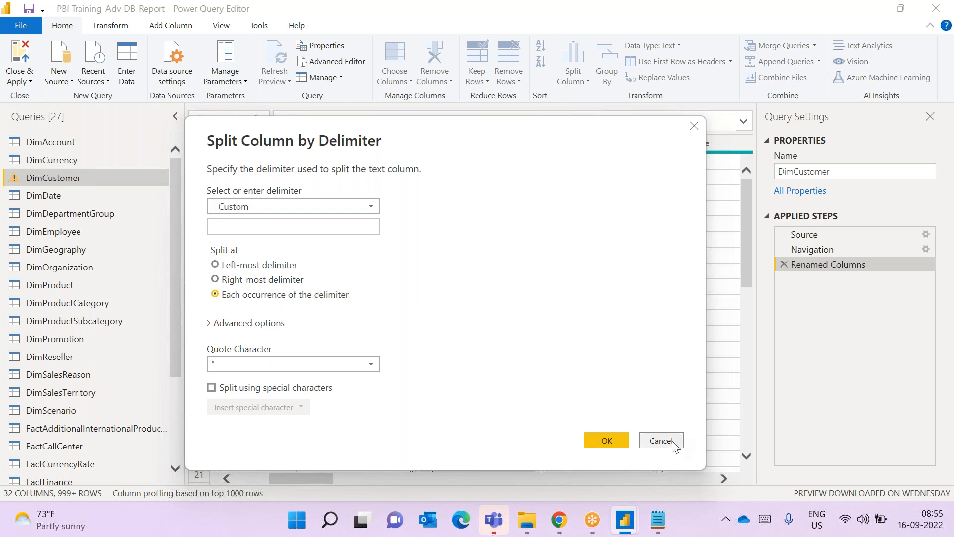
Split the EmailAddress column by the custom delimiter @ at the left-most delimiter
{"action": "left_click_drag", "start_coordinate": [317, 482], "coordinate": [434, 478]}
{"action": "left_click", "coordinate": [506, 146]}
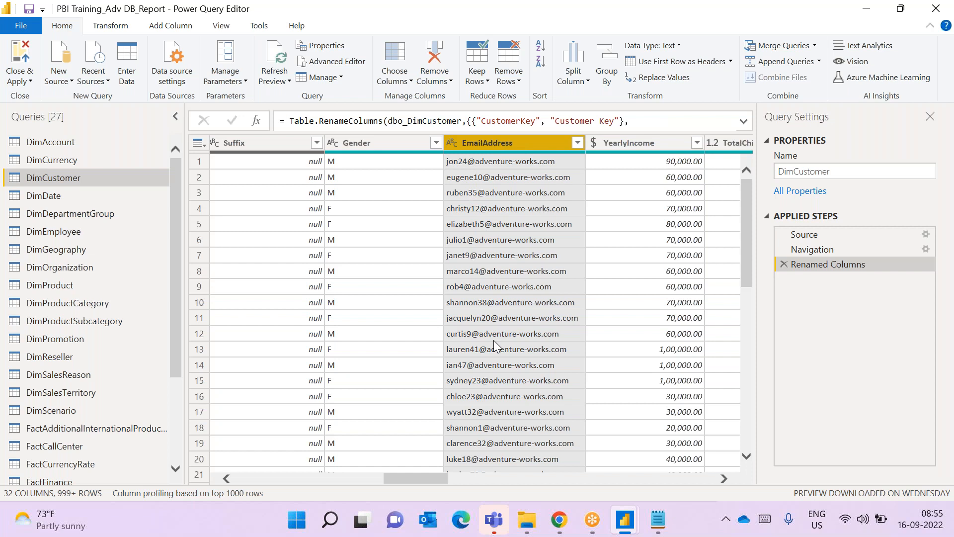
{"action": "left_click", "coordinate": [586, 88]}
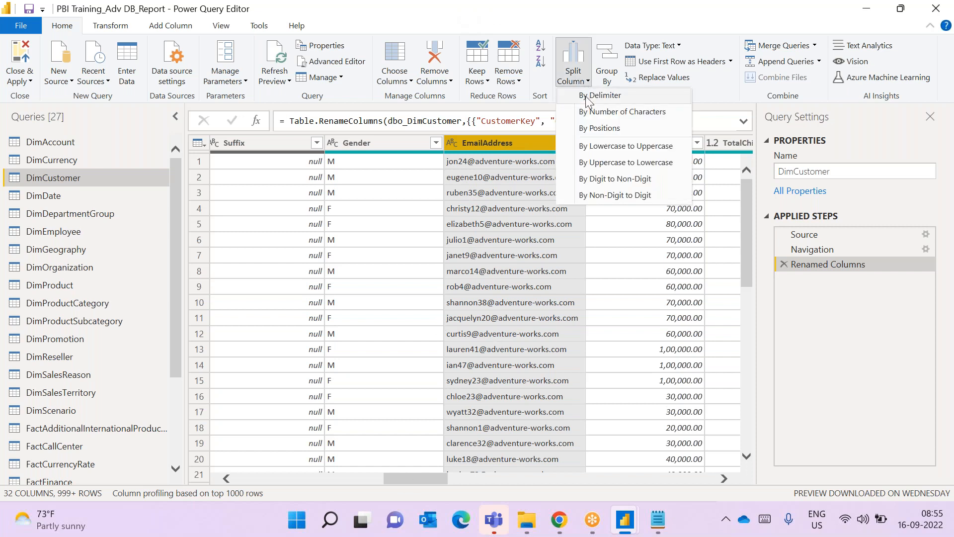
{"action": "left_click", "coordinate": [586, 95]}
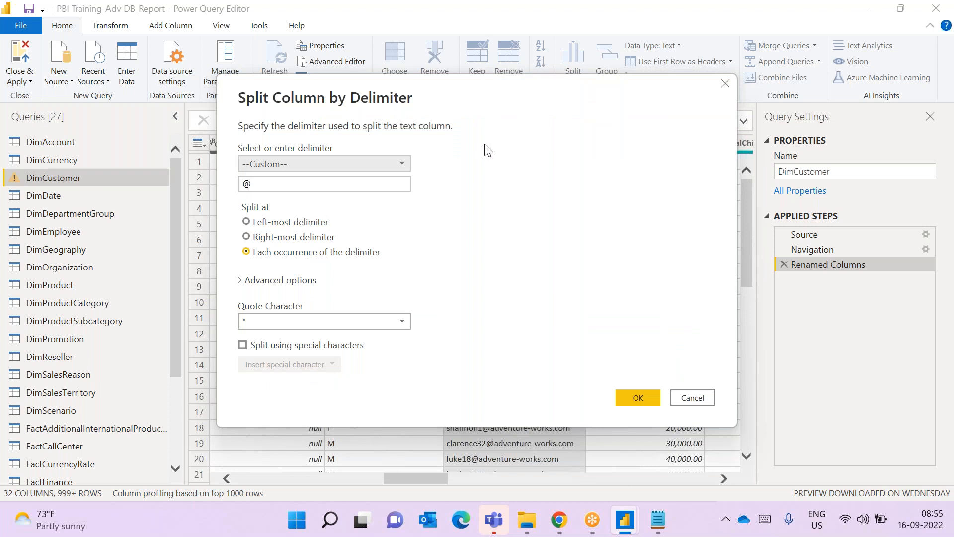
{"action": "left_click", "coordinate": [380, 164]}
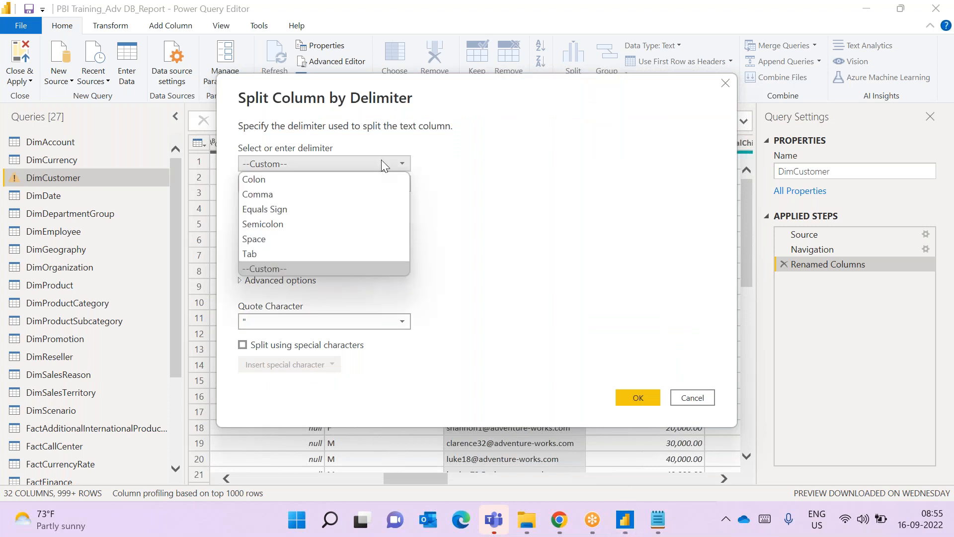
{"action": "left_click", "coordinate": [381, 160]}
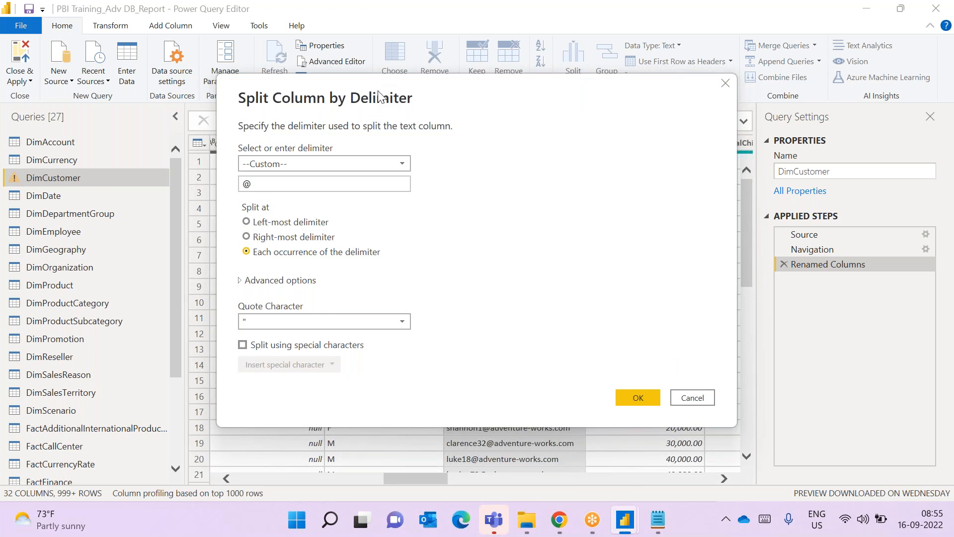
{"action": "left_click_drag", "start_coordinate": [380, 94], "coordinate": [405, 203]}
{"action": "left_click", "coordinate": [279, 293]}
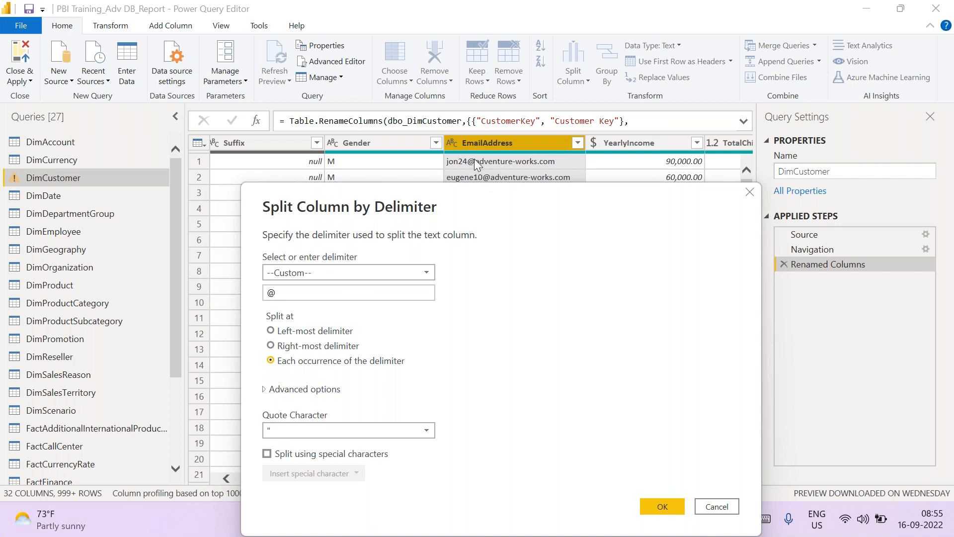
{"action": "double_click", "coordinate": [330, 291]}
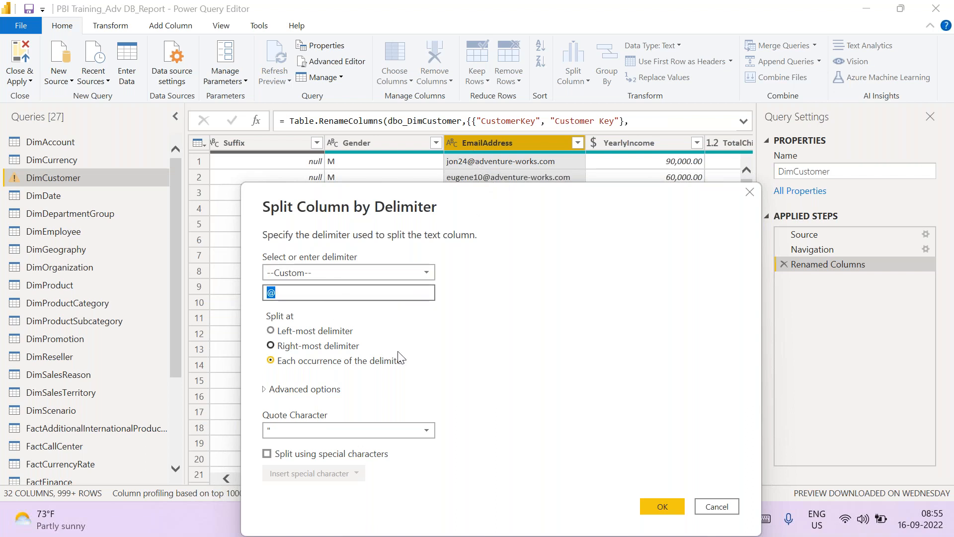
{"action": "left_click", "coordinate": [403, 331]}
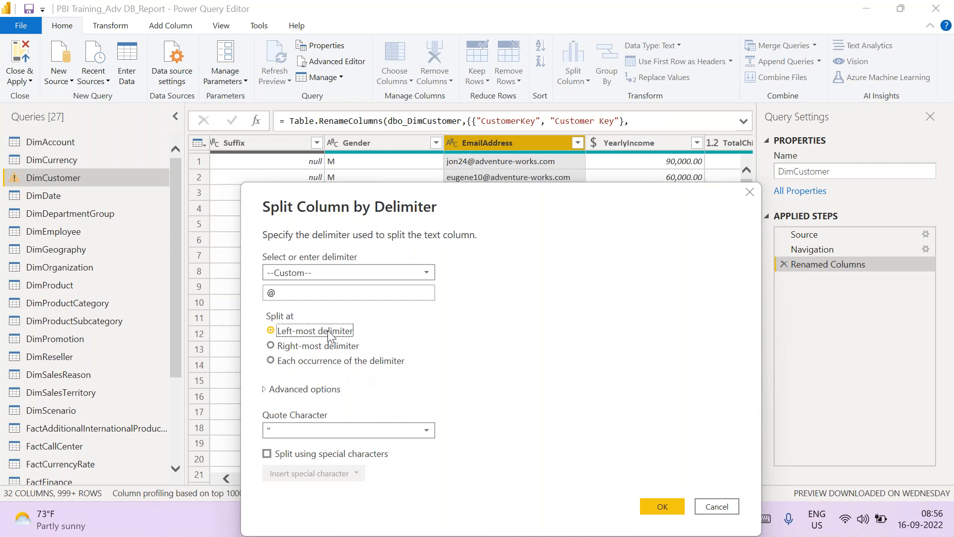
{"action": "left_click_drag", "start_coordinate": [456, 204], "coordinate": [456, 193]}
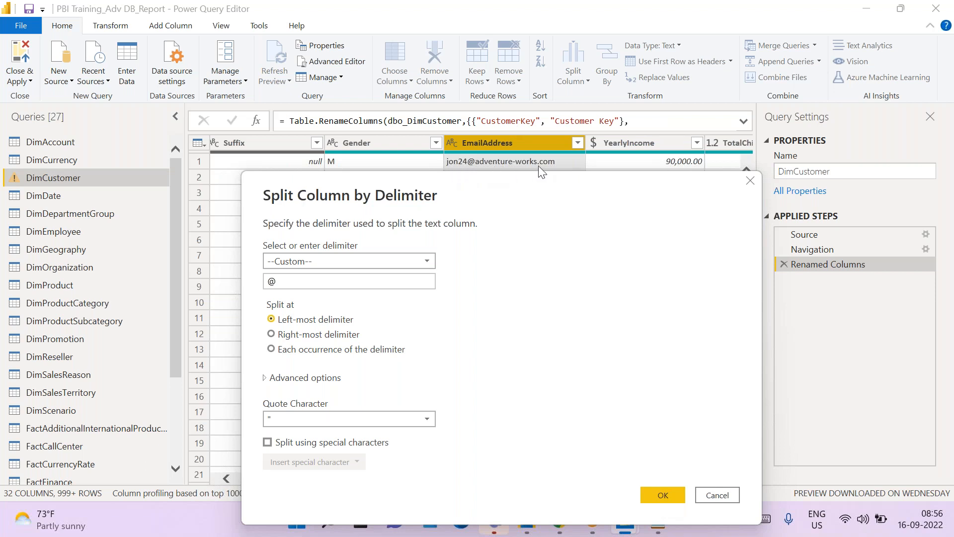
{"action": "left_click", "coordinate": [669, 494]}
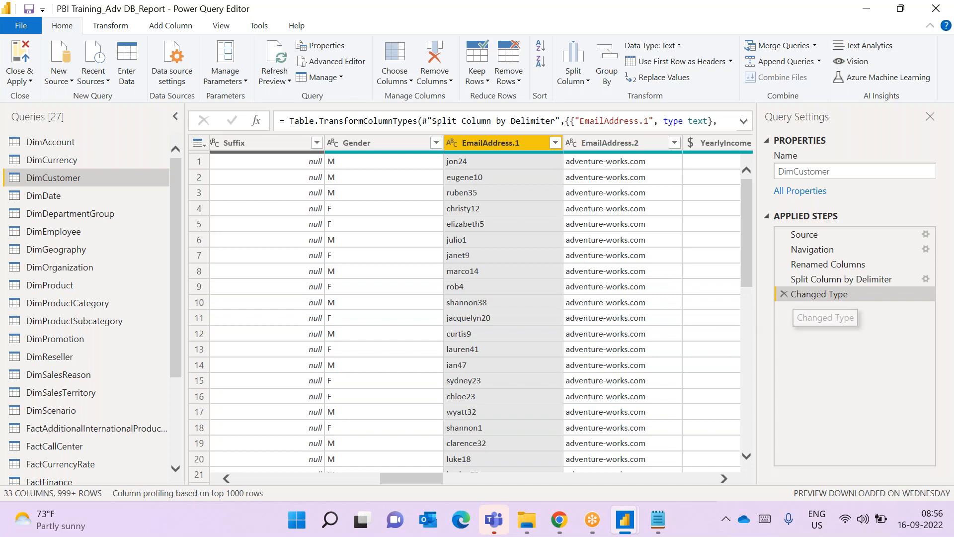
Delete the Changed Type and Split Column by Delimiter steps from the DimCustomer query
{"action": "left_click", "coordinate": [784, 293]}
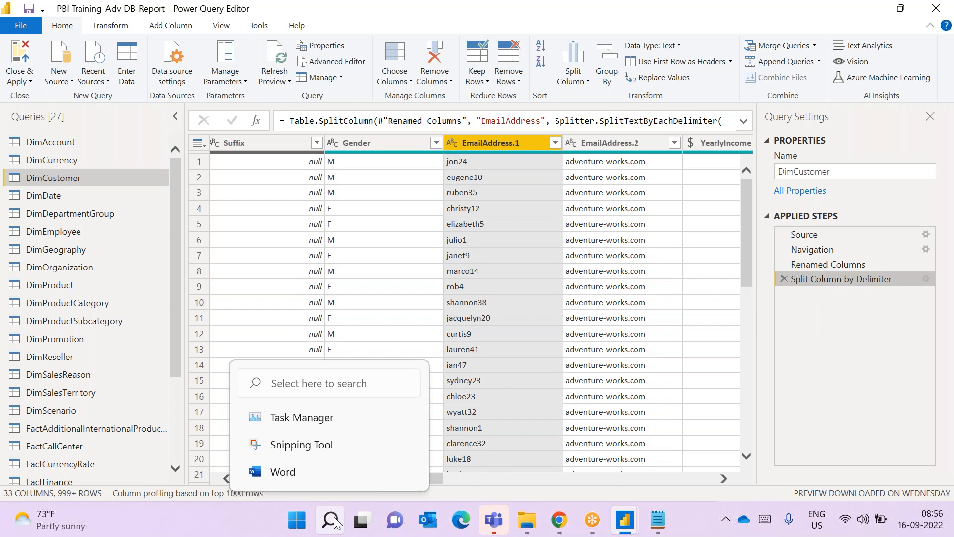
{"action": "left_click", "coordinate": [784, 280]}
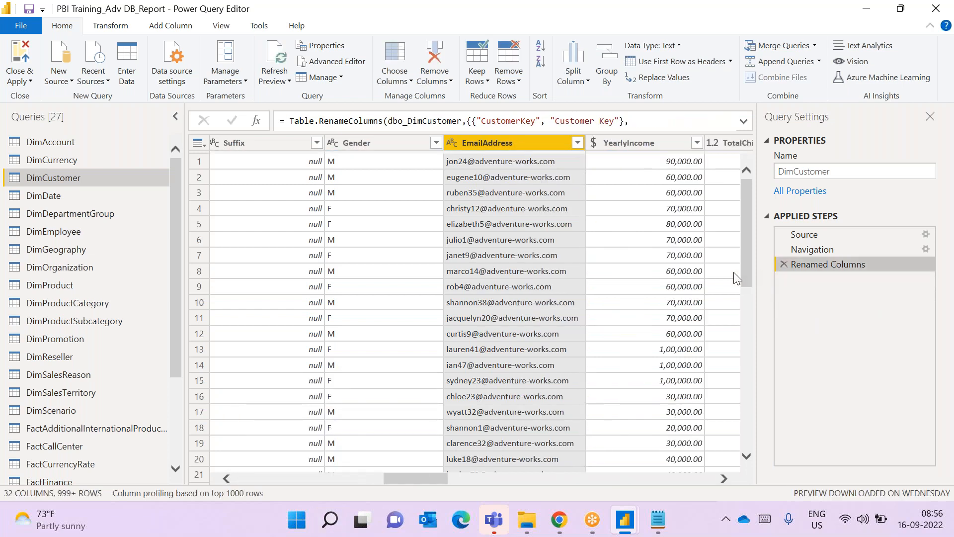
Search Windows for the Snipping Tool and launch it
{"action": "left_click", "coordinate": [339, 530]}
{"action": "type", "text": "sn"}
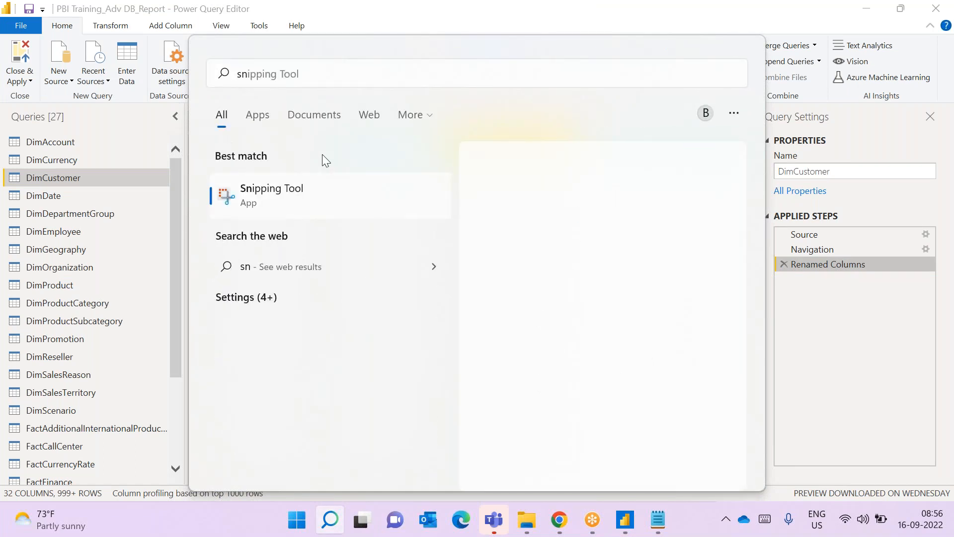
{"action": "left_click", "coordinate": [325, 211]}
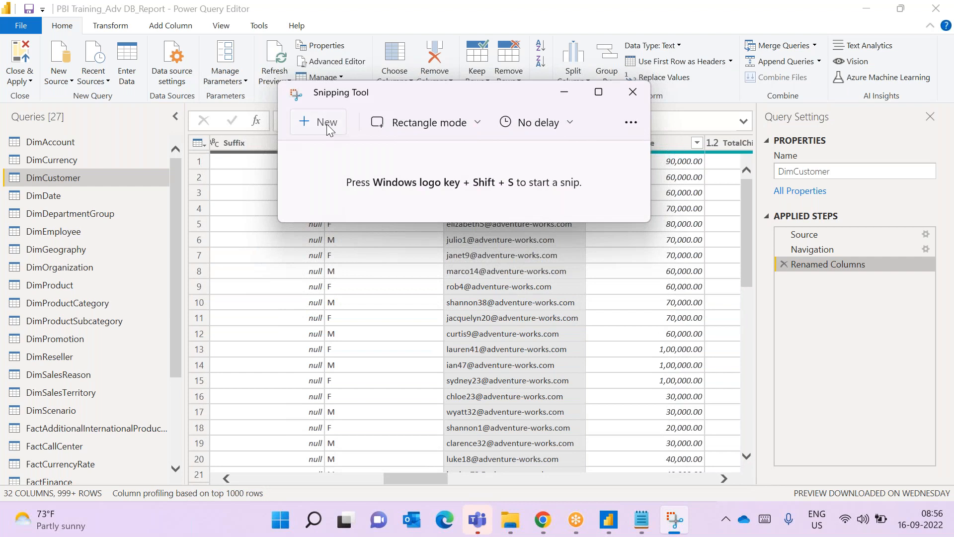
Capture a rectangular snip of the EmailAddress column's header and first rows, and minimize the Snipping Tool
{"action": "left_click", "coordinate": [327, 125]}
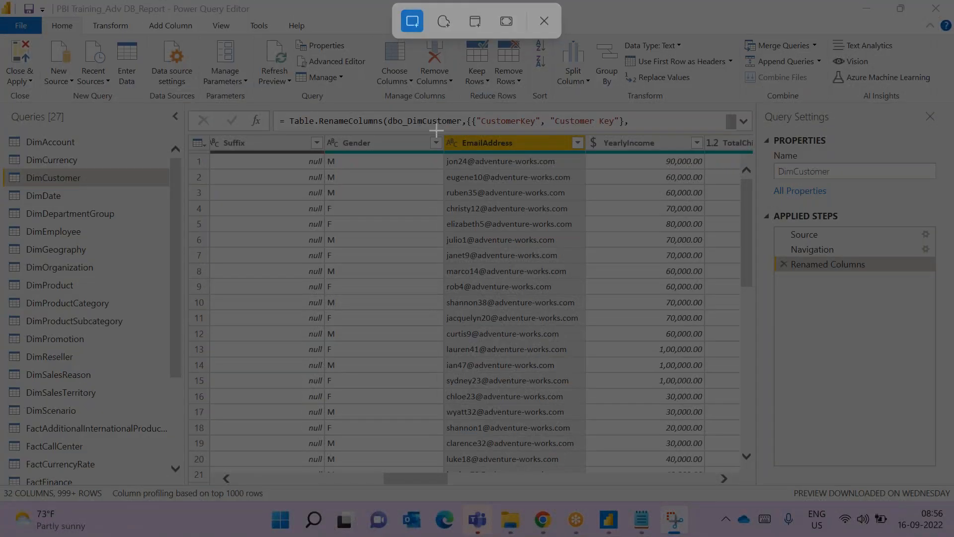
{"action": "left_click_drag", "start_coordinate": [437, 130], "coordinate": [579, 278]}
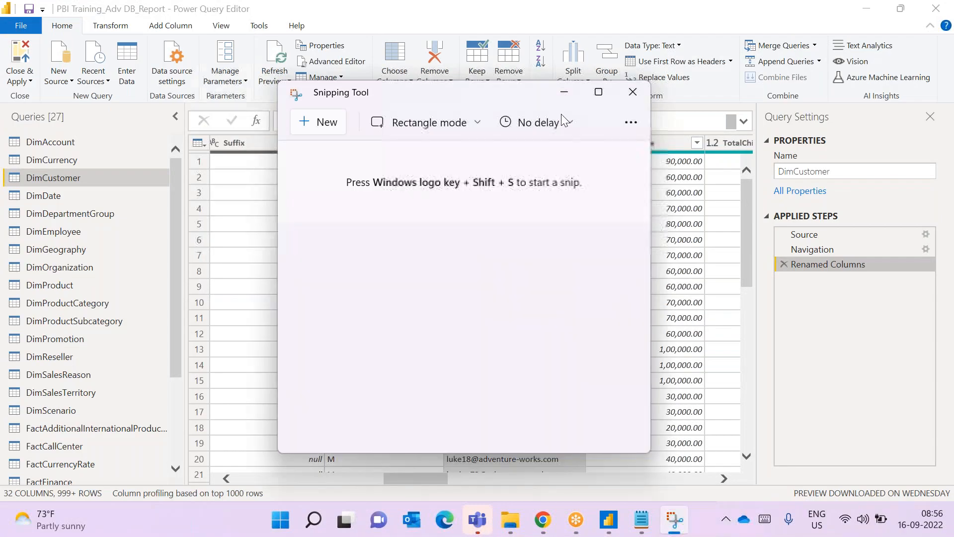
{"action": "left_click", "coordinate": [564, 95]}
Split the EmailAddress column by the custom delimiter @ at the left-most delimiter
{"action": "left_click", "coordinate": [582, 79]}
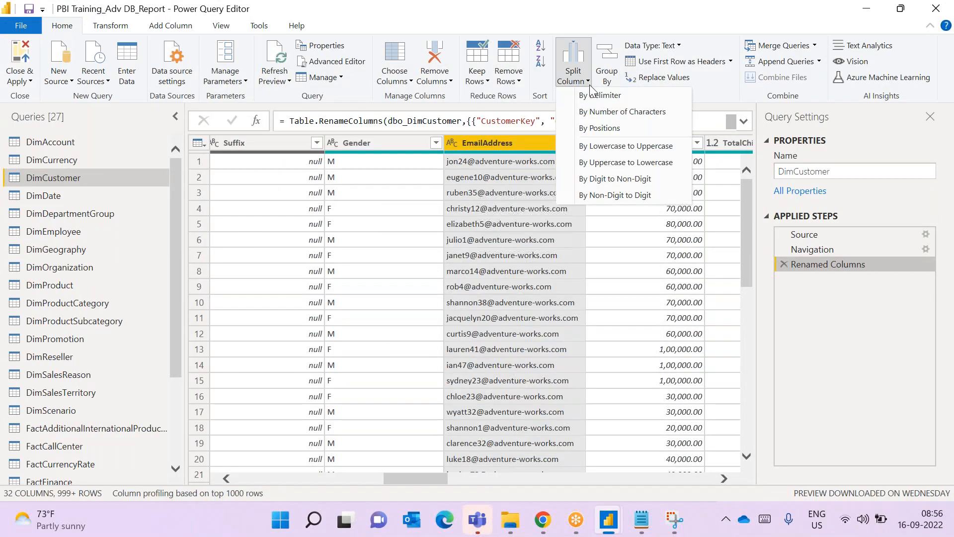
{"action": "left_click", "coordinate": [604, 97]}
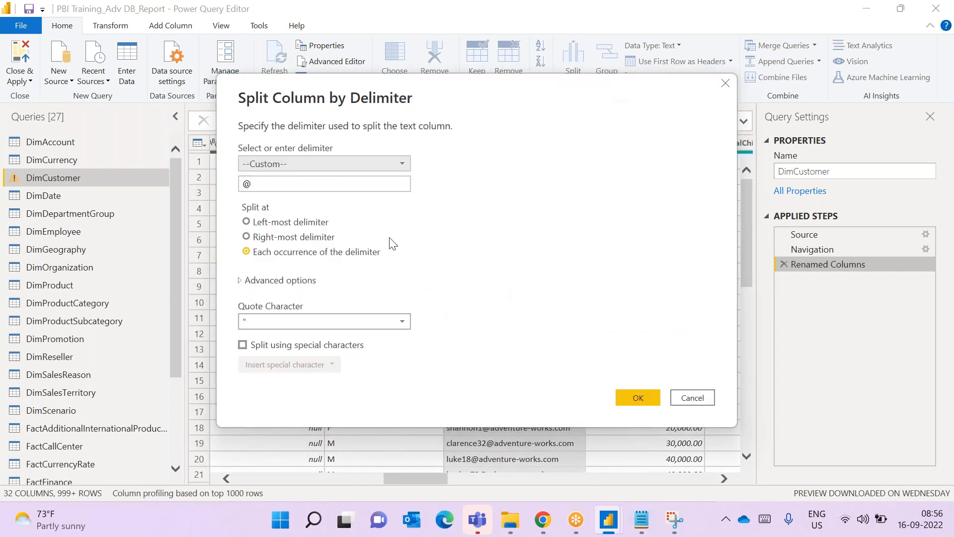
{"action": "left_click", "coordinate": [313, 224]}
{"action": "left_click", "coordinate": [627, 396]}
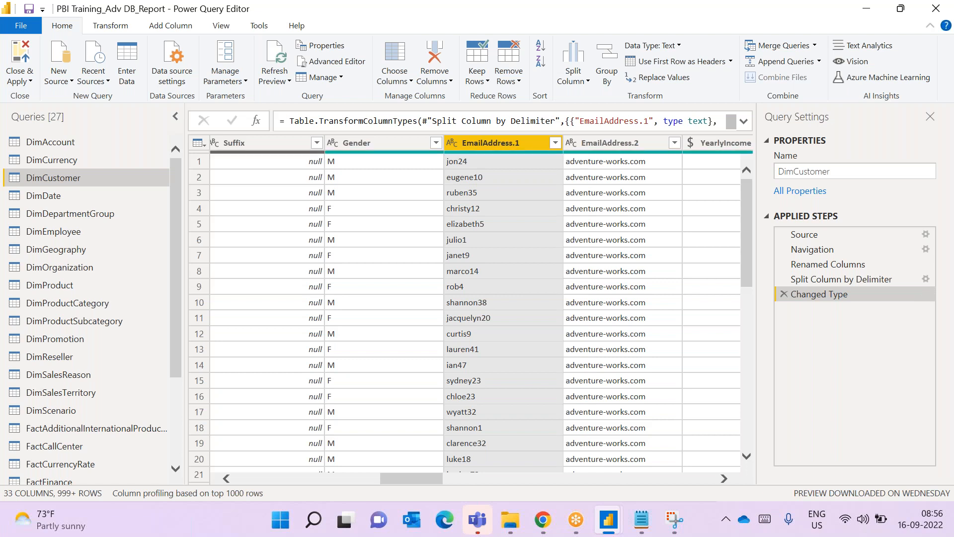
Switch to the Snipping Tool, highlight the text before @ in the first four captured addresses, and minimize the window
{"action": "left_click", "coordinate": [678, 528]}
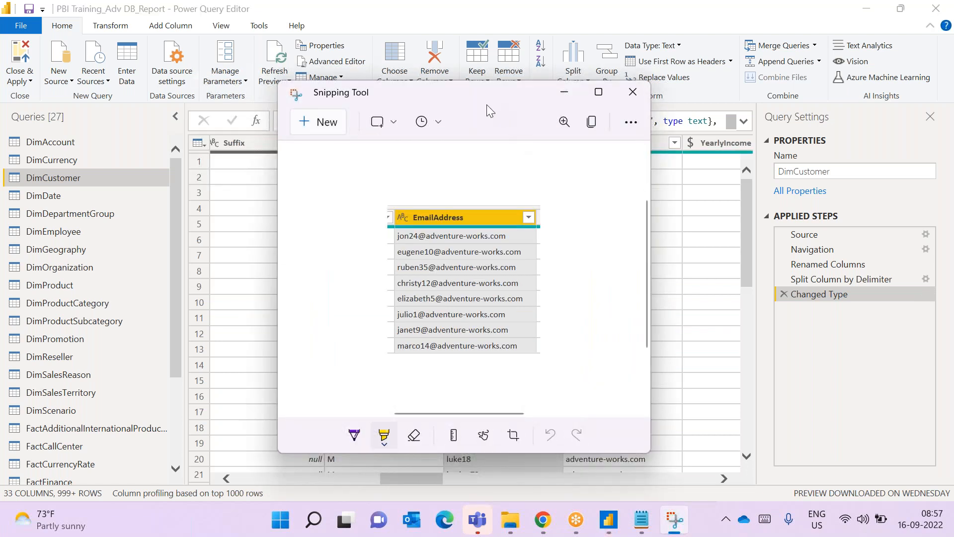
{"action": "left_click_drag", "start_coordinate": [397, 91], "coordinate": [160, 60]}
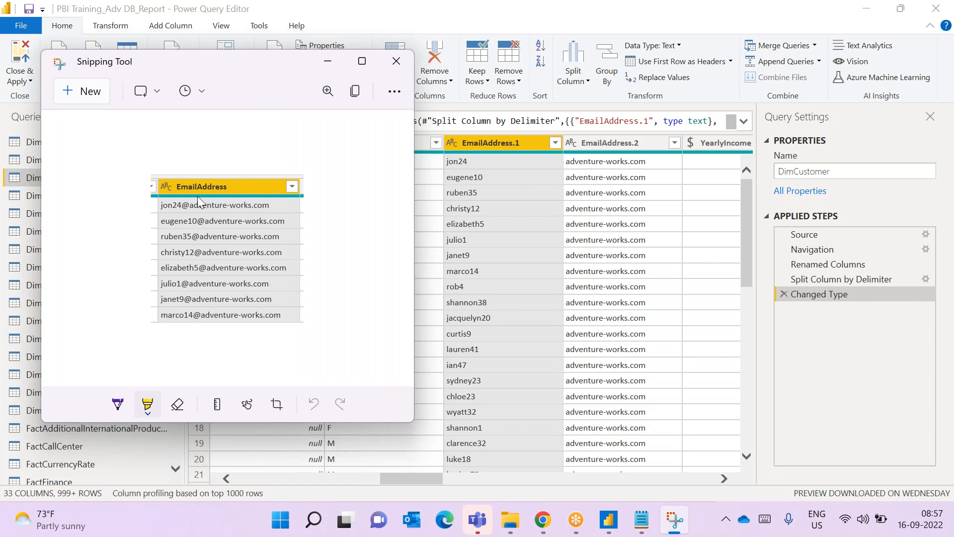
{"action": "mouse_move", "coordinate": [174, 198]}
{"action": "left_mouse_down"}
{"action": "mouse_move", "coordinate": [159, 200]}
{"action": "mouse_move", "coordinate": [198, 223]}
{"action": "left_mouse_up"}
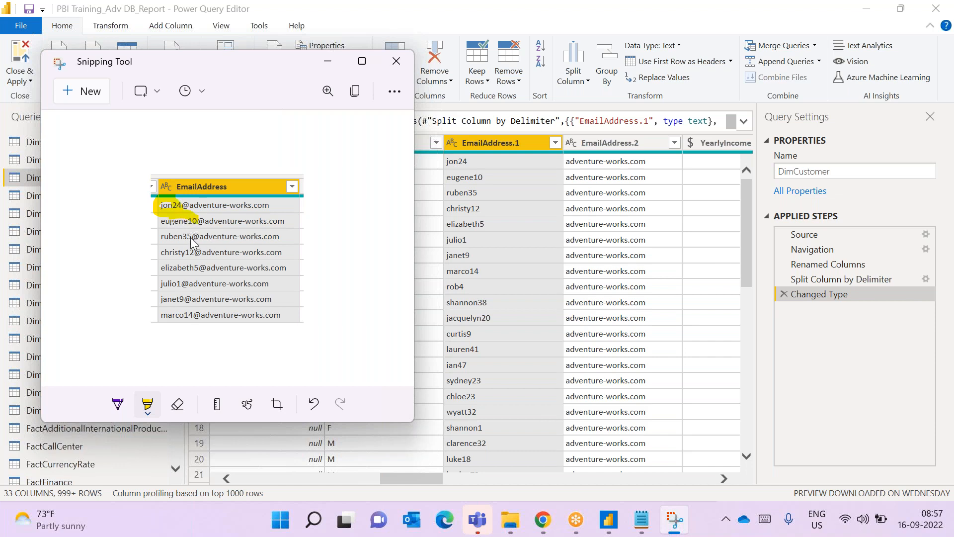
{"action": "mouse_move", "coordinate": [167, 229]}
{"action": "left_mouse_down"}
{"action": "mouse_move", "coordinate": [189, 243]}
{"action": "mouse_move", "coordinate": [158, 251]}
{"action": "mouse_move", "coordinate": [187, 260]}
{"action": "left_mouse_up"}
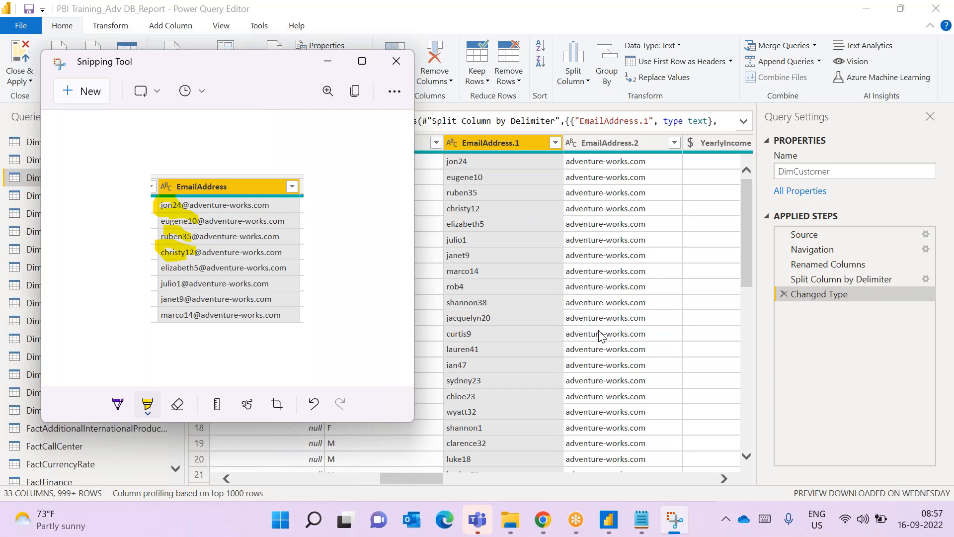
{"action": "left_click", "coordinate": [327, 63]}
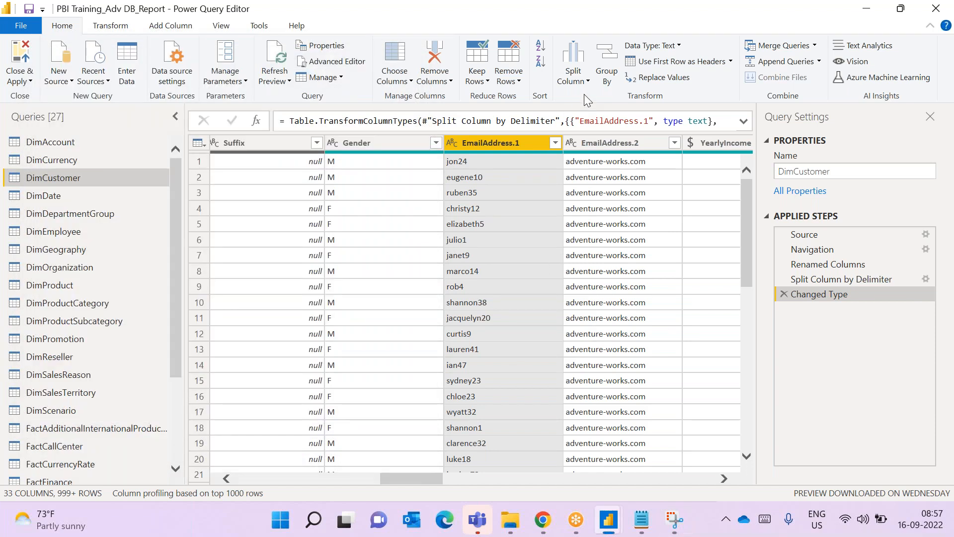
Delete the Changed Type and Split Column by Delimiter steps from the DimCustomer query
{"action": "left_click", "coordinate": [783, 294]}
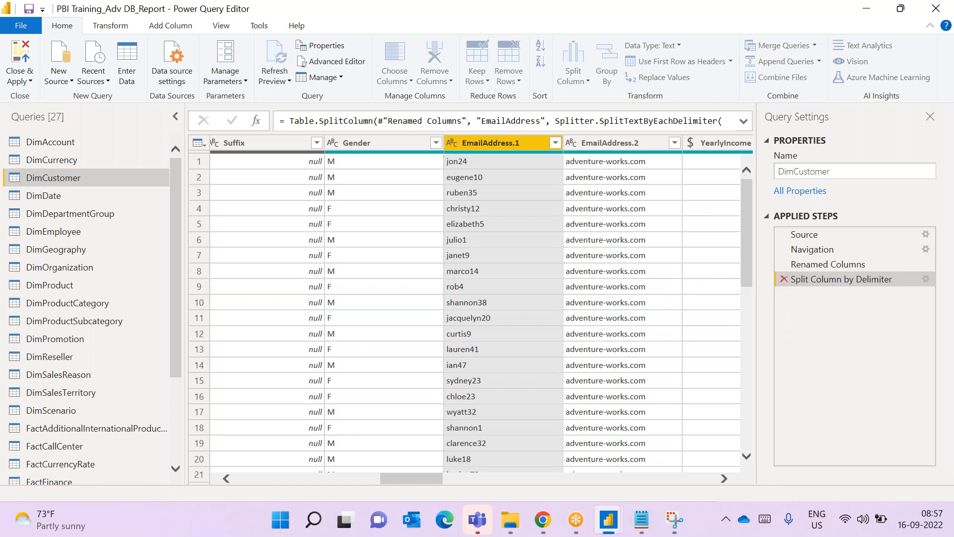
{"action": "left_click", "coordinate": [782, 280]}
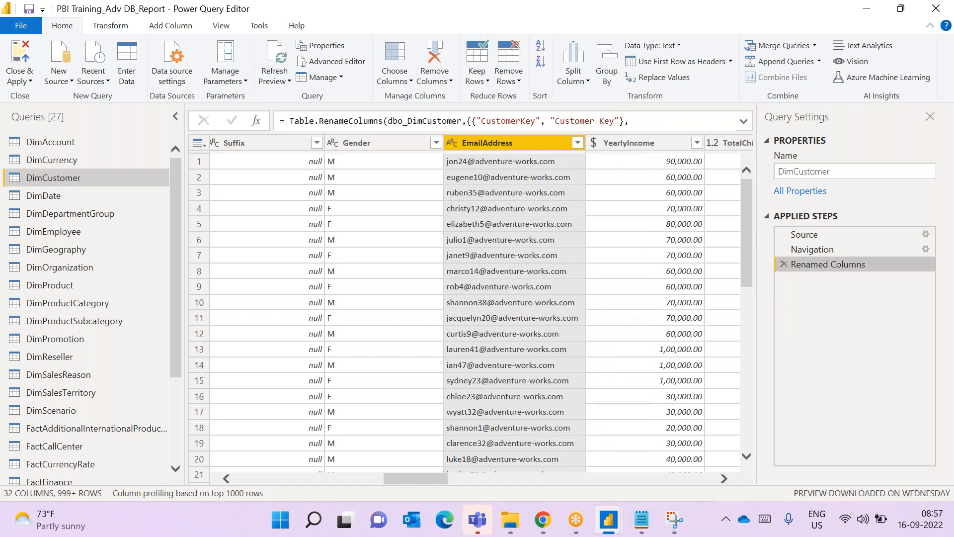
Split the EmailAddress column at the right-most @ delimiter, and delete the split and type-change steps from the query
{"action": "left_click", "coordinate": [588, 82]}
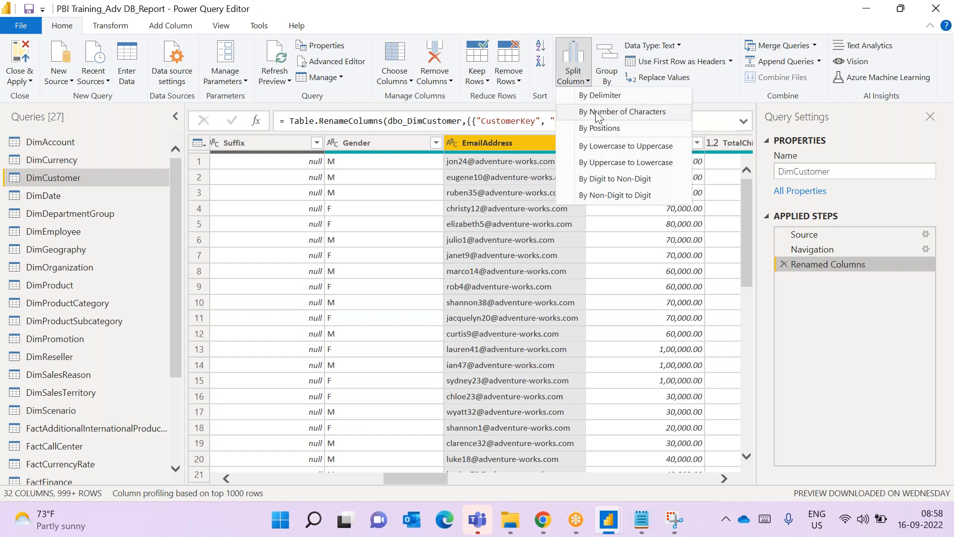
{"action": "left_click", "coordinate": [599, 95]}
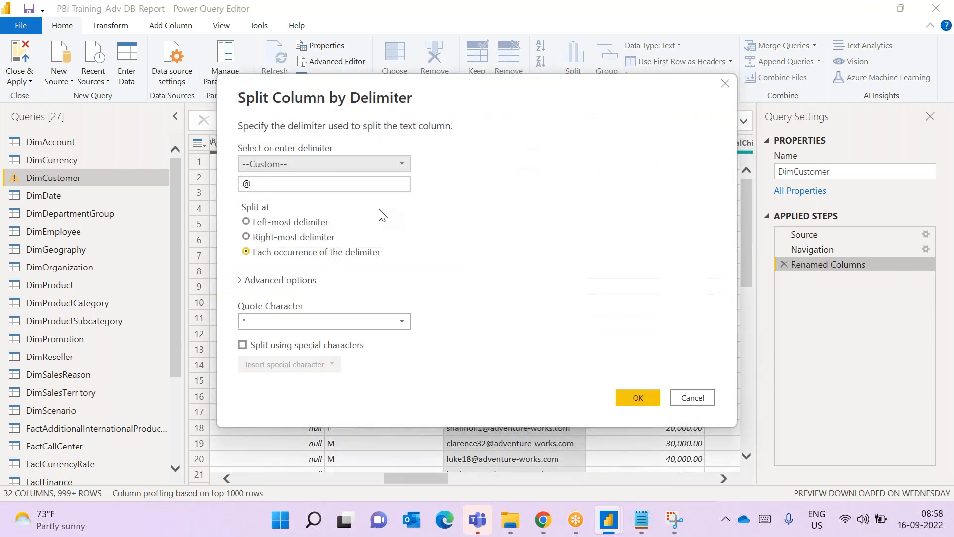
{"action": "left_click", "coordinate": [278, 240]}
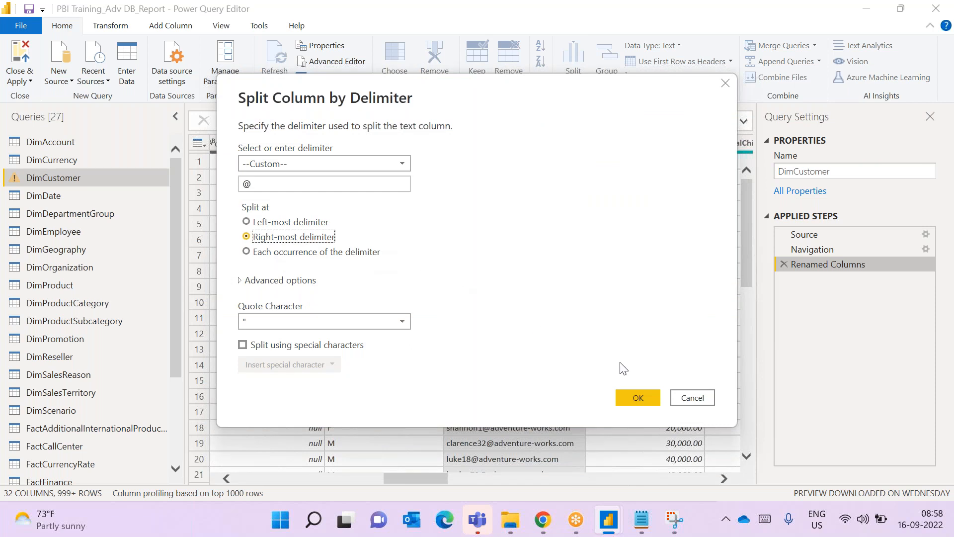
{"action": "left_click", "coordinate": [637, 401]}
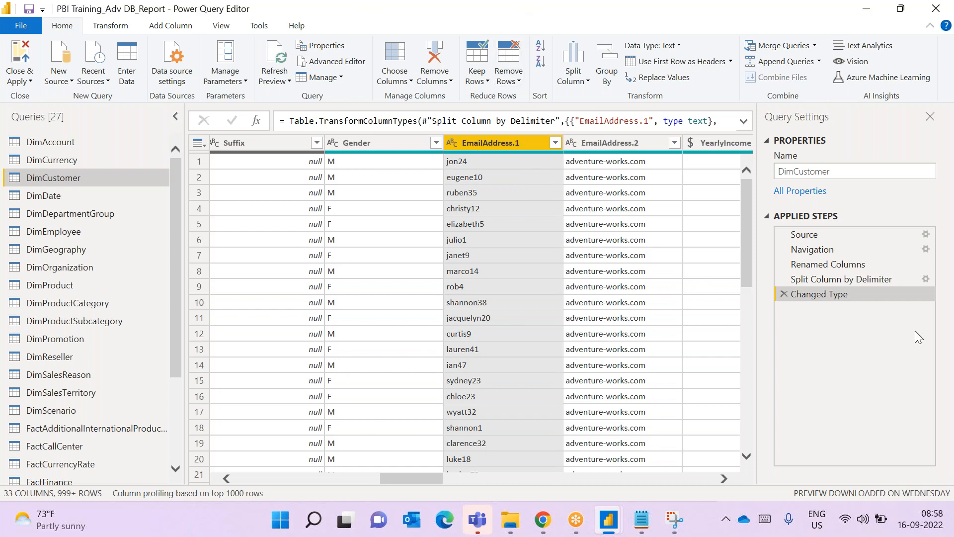
{"action": "left_click", "coordinate": [784, 293]}
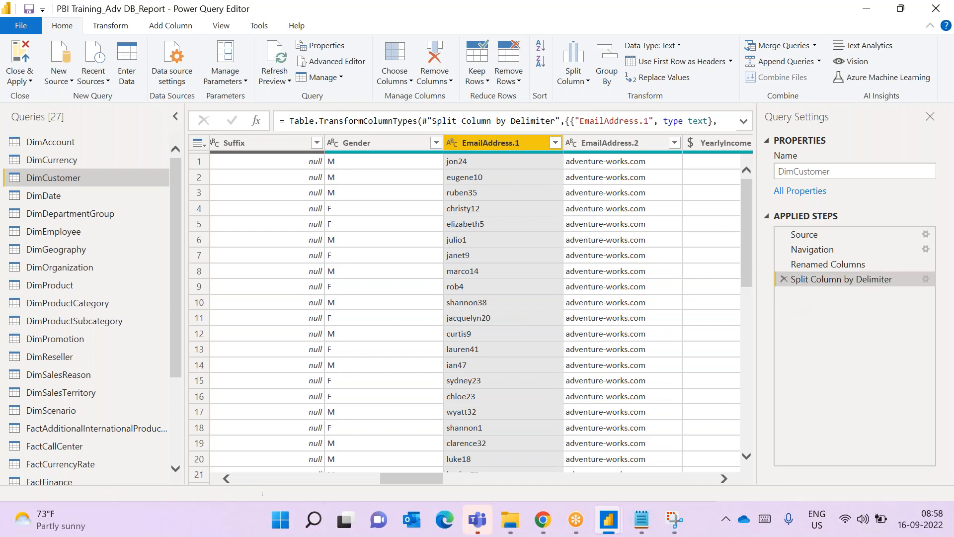
{"action": "left_click", "coordinate": [784, 279]}
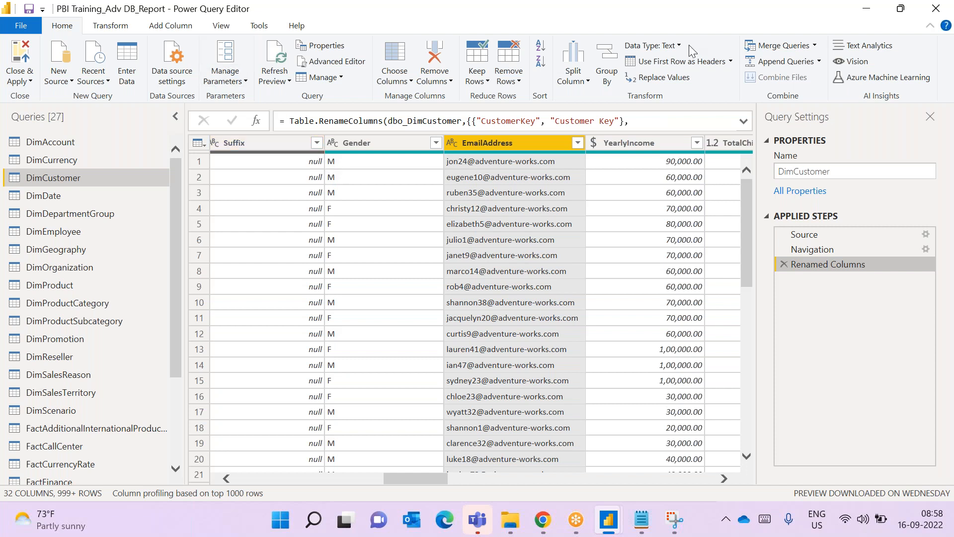
Replace the value "-" with "@" in the EmailAddress column
{"action": "left_click", "coordinate": [672, 79]}
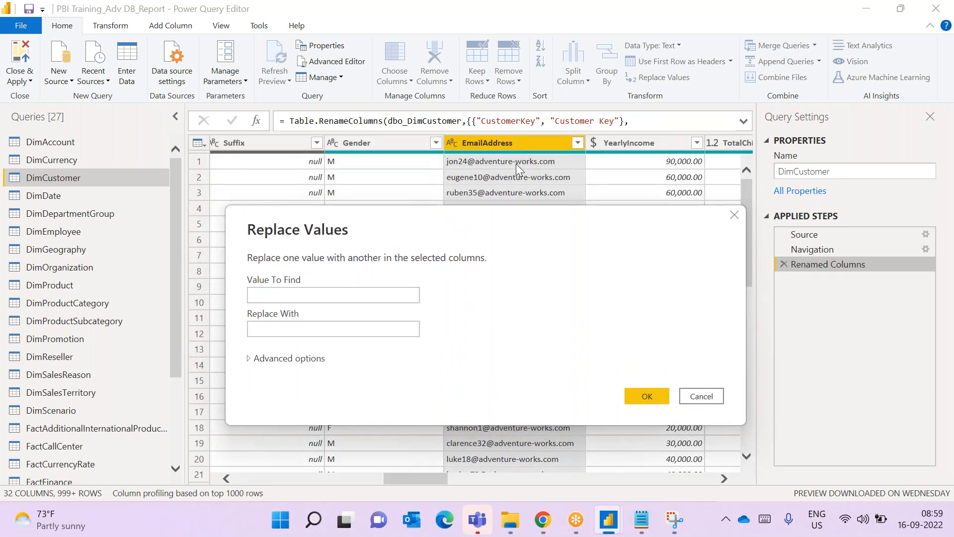
{"action": "type", "text": "-"}
{"action": "left_click", "coordinate": [358, 331]}
{"action": "type", "text": "@"}
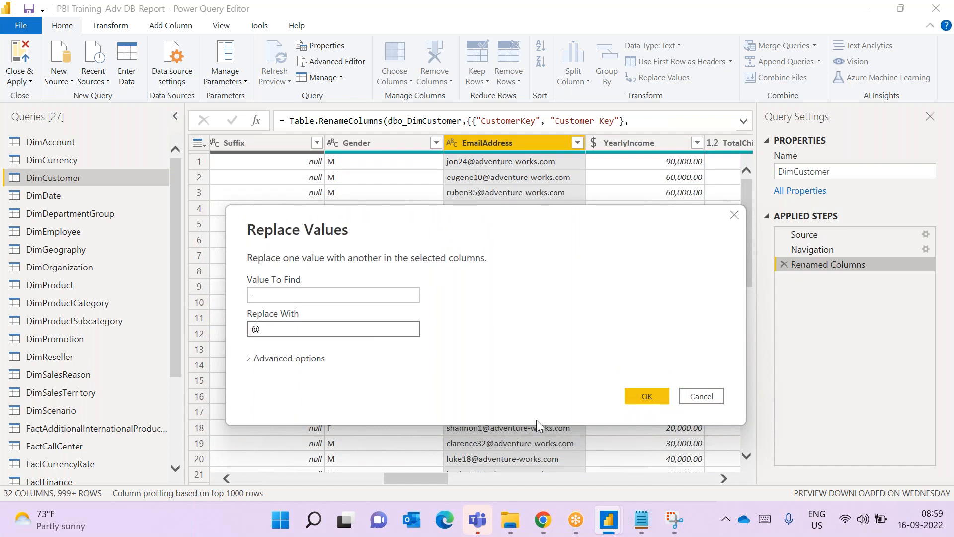
{"action": "left_click", "coordinate": [645, 396]}
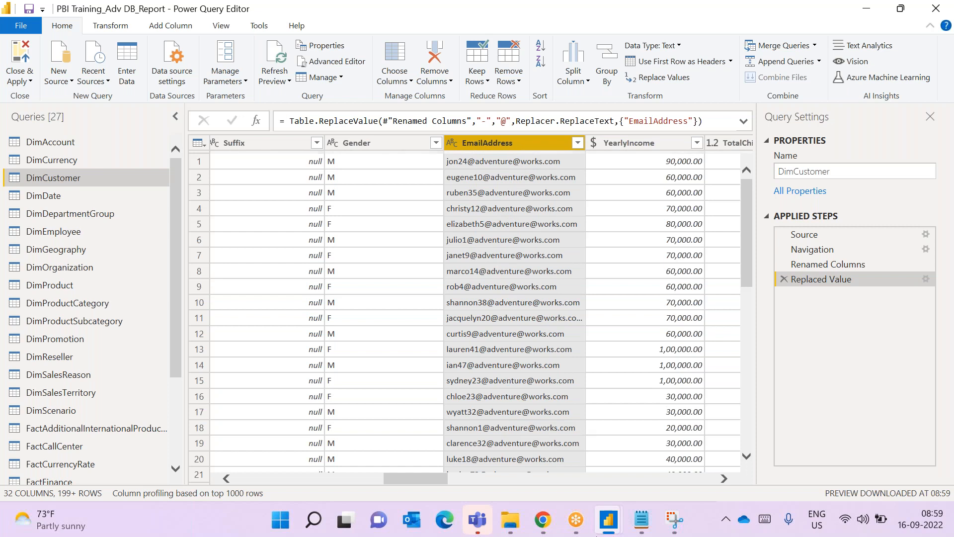
Switch to the Snipping Tool, capture a new snip of the modified EmailAddress column, and minimize the window
{"action": "left_click", "coordinate": [673, 520]}
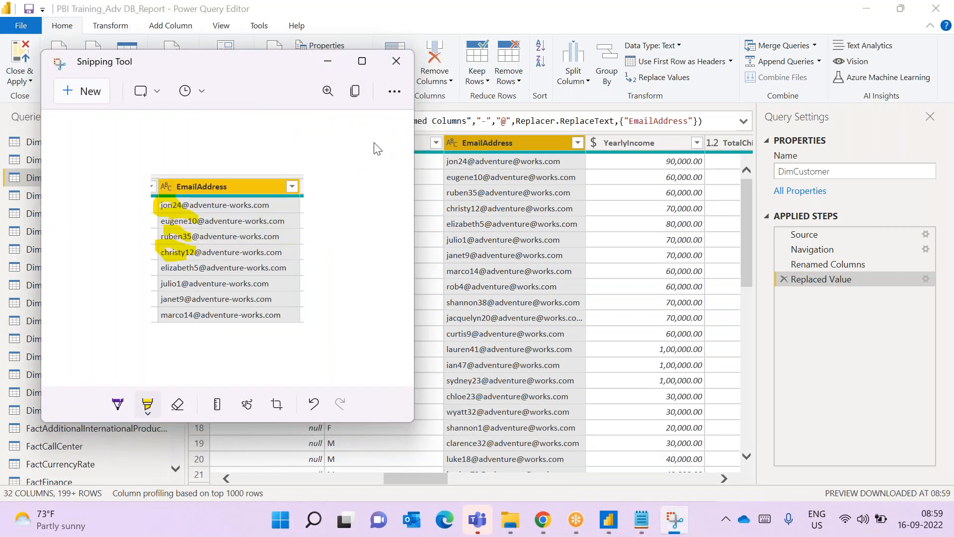
{"action": "key", "text": "ctrl+n"}
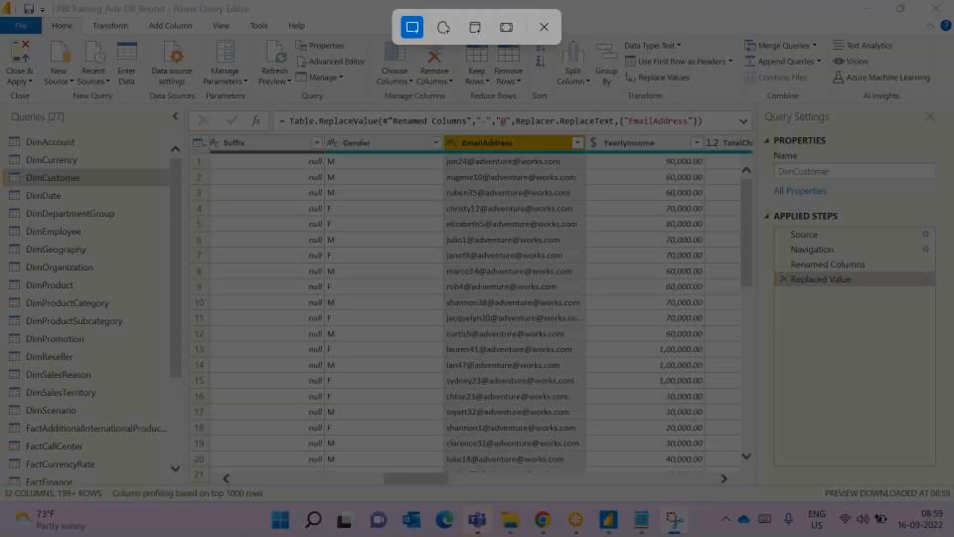
{"action": "left_click_drag", "start_coordinate": [427, 114], "coordinate": [593, 306]}
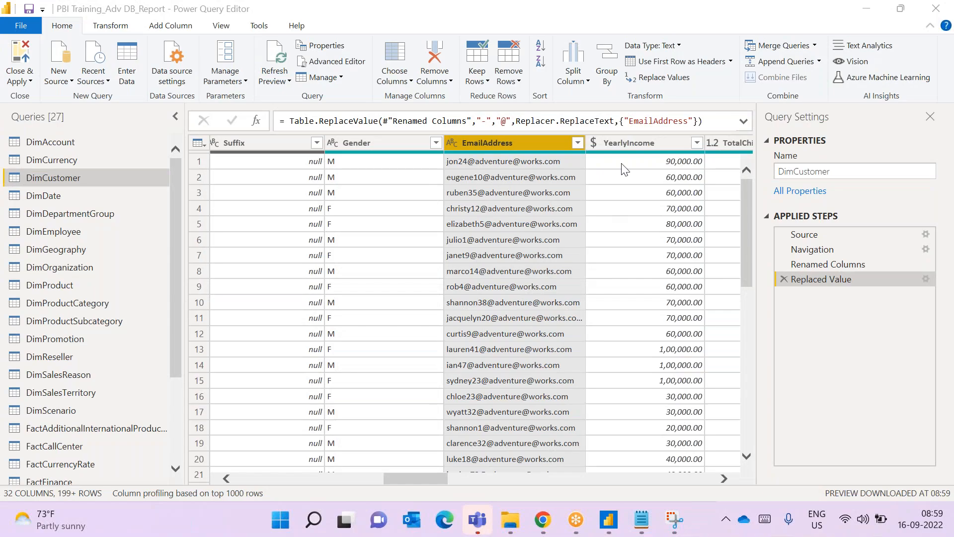
{"action": "left_click", "coordinate": [326, 62]}
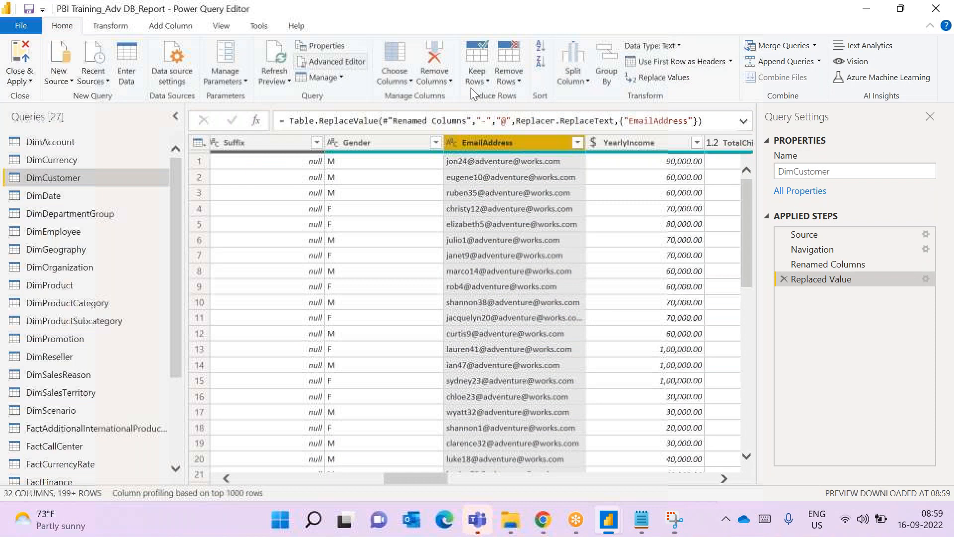
Split the modified EmailAddress column at the left-most @ delimiter, and delete the split and type-change steps while keeping Replaced Value
{"action": "left_click", "coordinate": [574, 74]}
{"action": "left_click", "coordinate": [587, 96]}
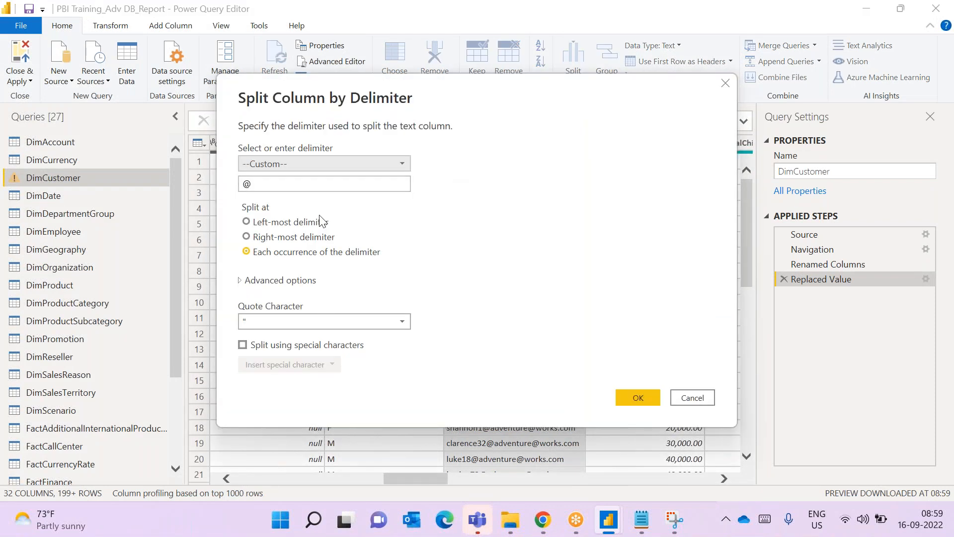
{"action": "left_click_drag", "start_coordinate": [378, 77], "coordinate": [375, 278]}
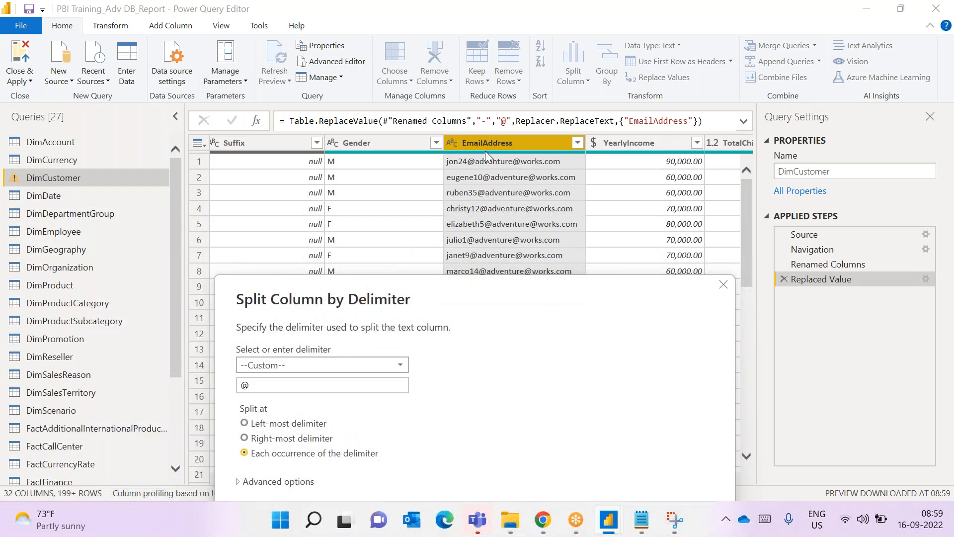
{"action": "left_click_drag", "start_coordinate": [467, 277], "coordinate": [489, 226]}
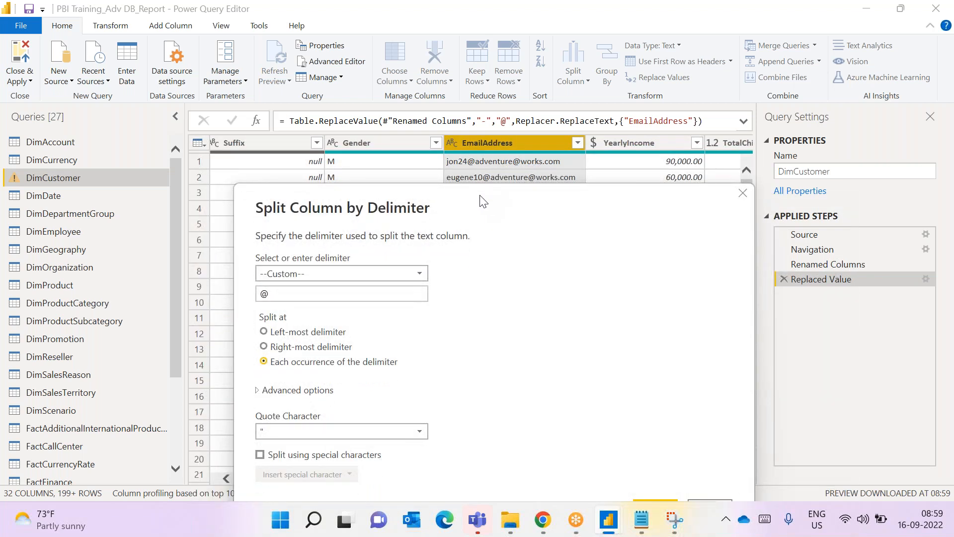
{"action": "left_click", "coordinate": [264, 332]}
{"action": "left_click_drag", "start_coordinate": [426, 219], "coordinate": [381, 241]}
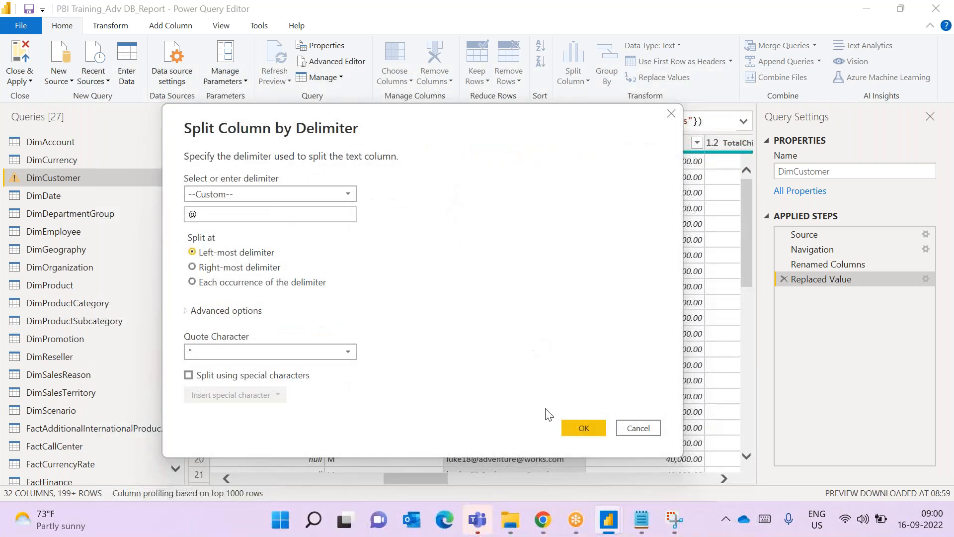
{"action": "left_click", "coordinate": [582, 428]}
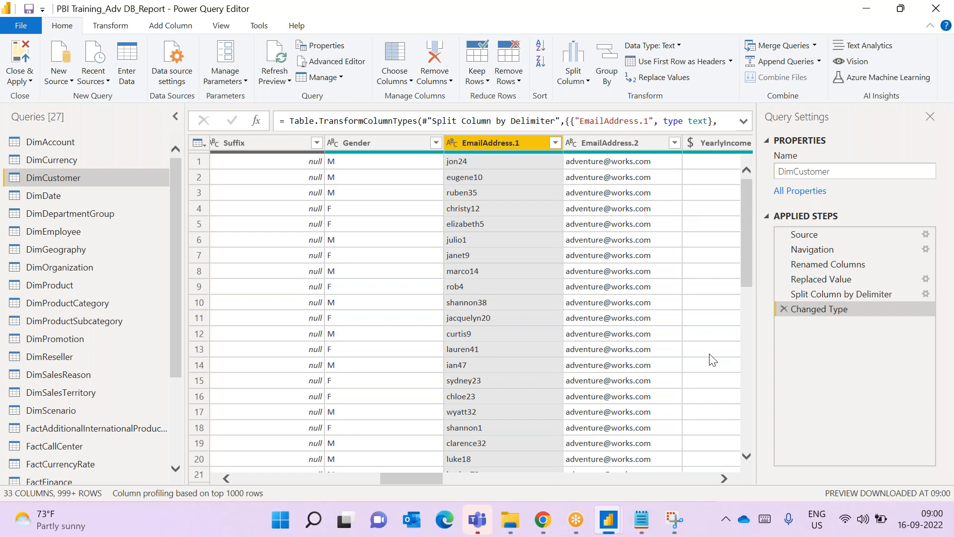
{"action": "left_click", "coordinate": [784, 308]}
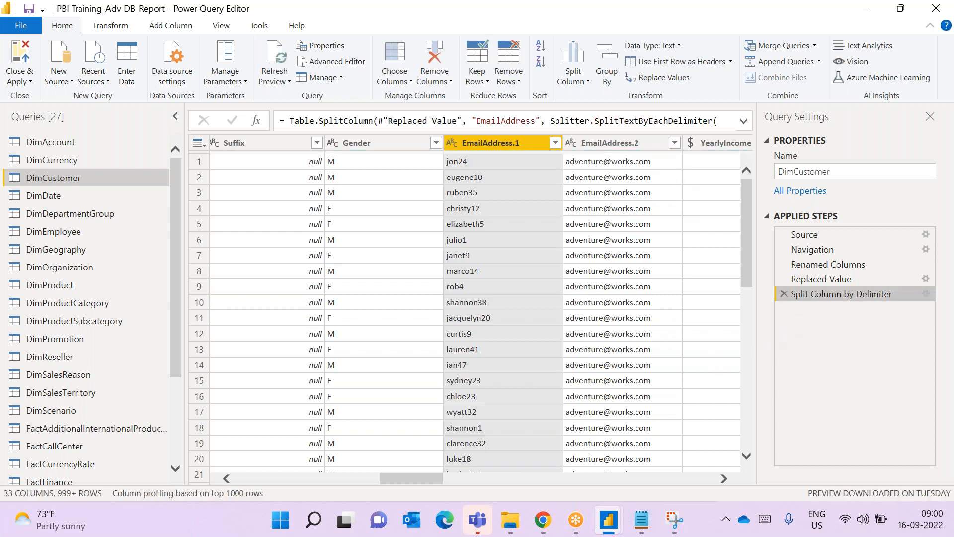
{"action": "left_click", "coordinate": [783, 293]}
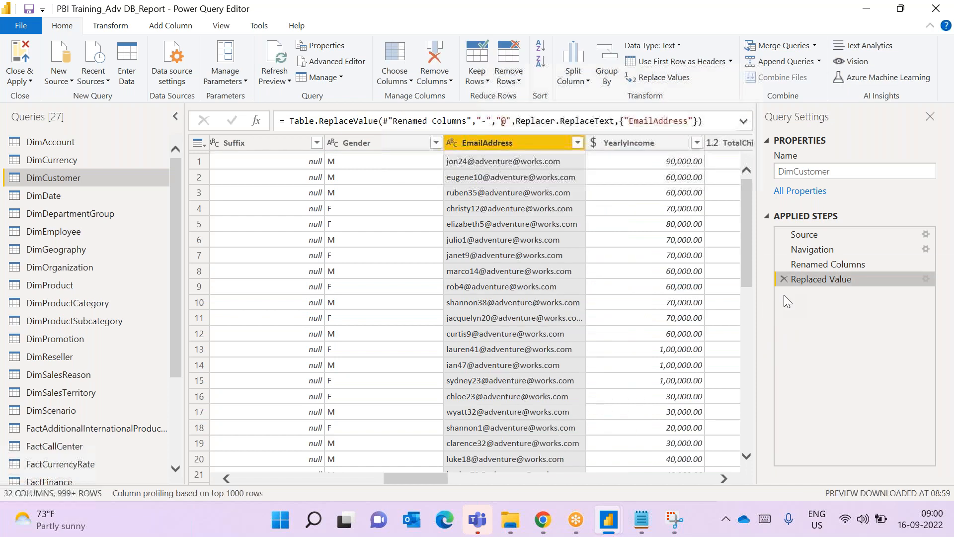
Split the modified EmailAddress column at the right-most @ delimiter
{"action": "left_click", "coordinate": [586, 82]}
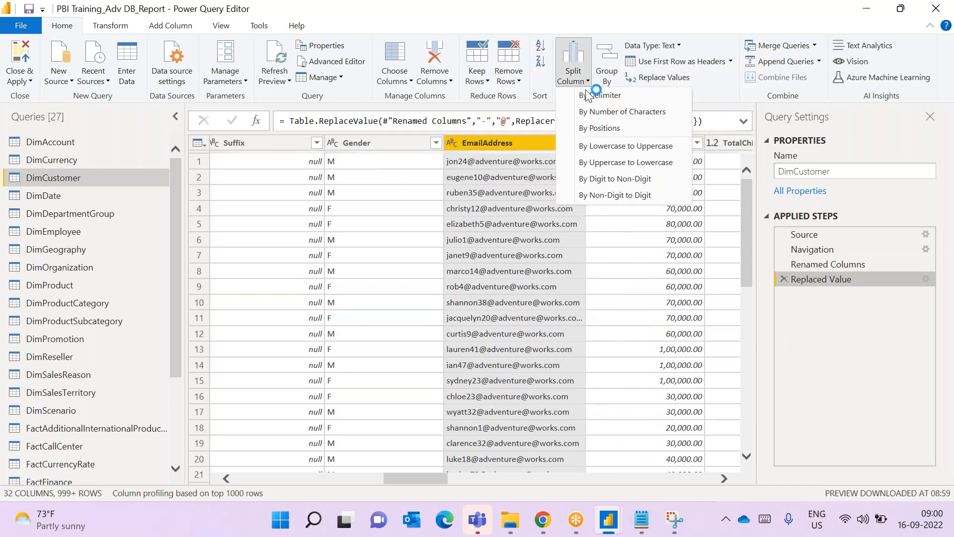
{"action": "left_click", "coordinate": [591, 96]}
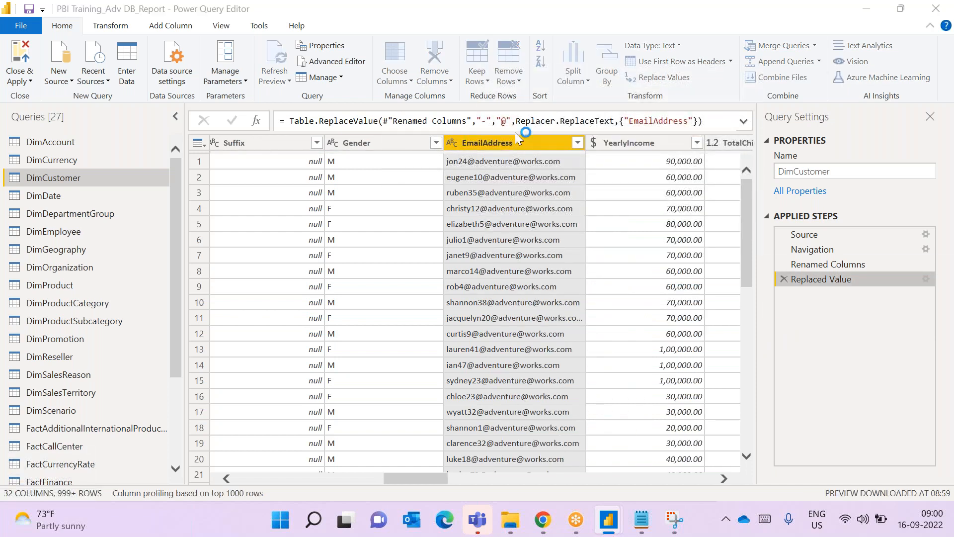
{"action": "left_click", "coordinate": [287, 233]}
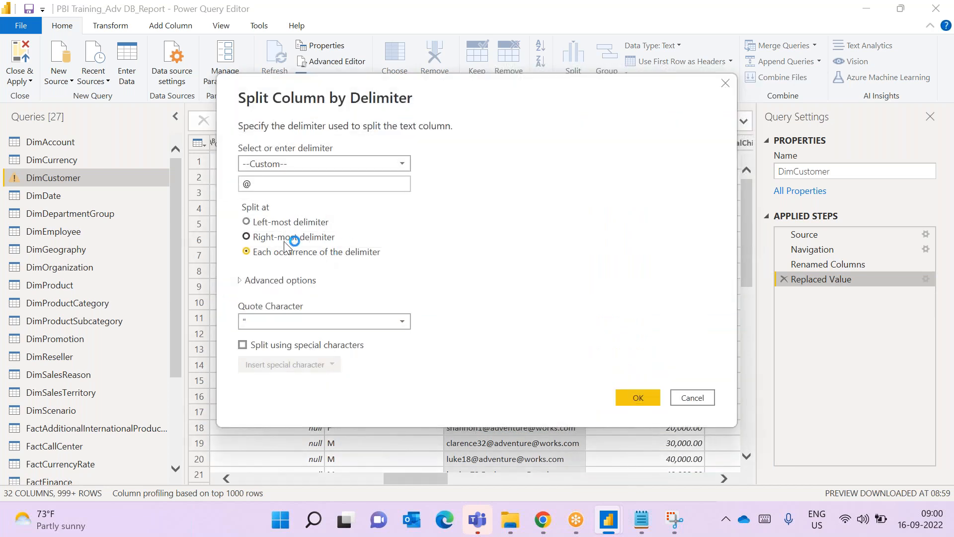
{"action": "left_click_drag", "start_coordinate": [395, 114], "coordinate": [359, 225]}
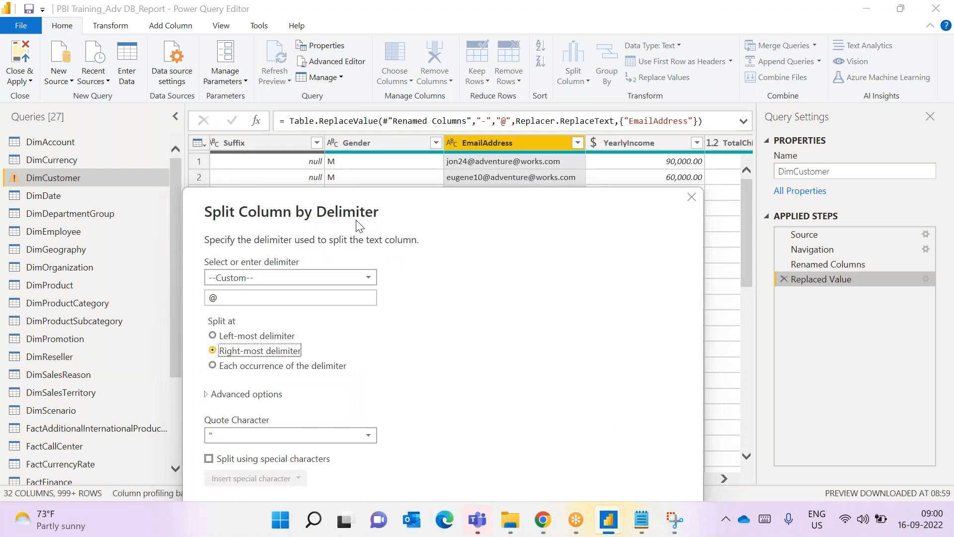
{"action": "left_click_drag", "start_coordinate": [359, 224], "coordinate": [353, 198]}
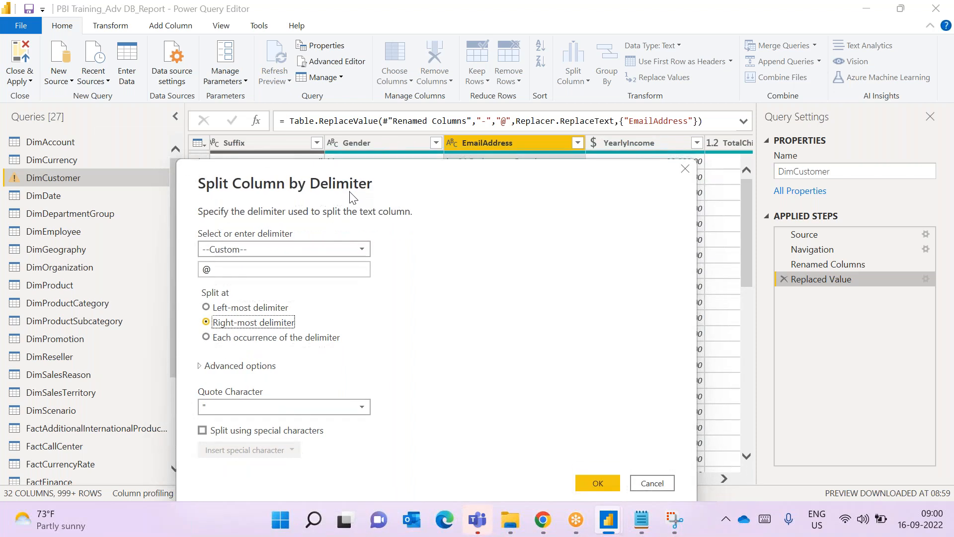
{"action": "left_click", "coordinate": [597, 485]}
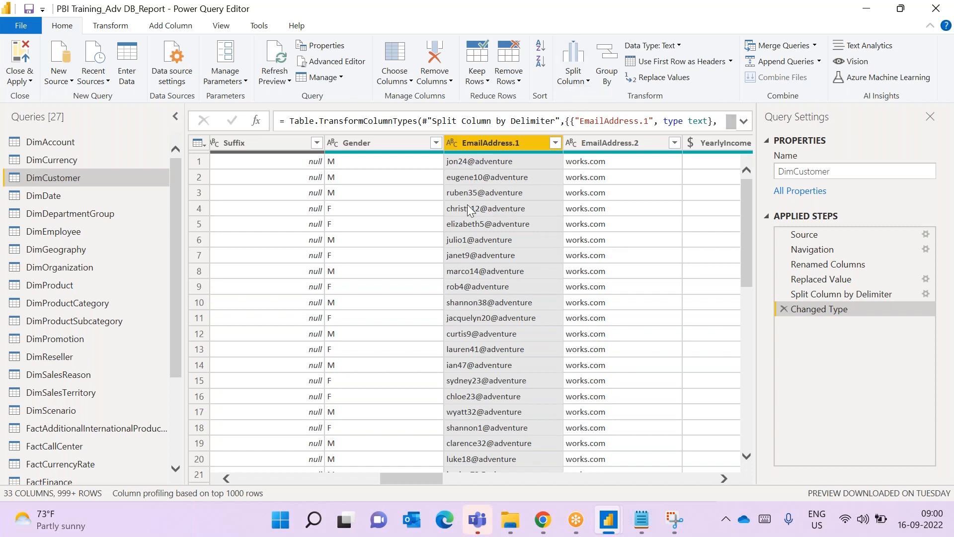
{"action": "left_click", "coordinate": [579, 74]}
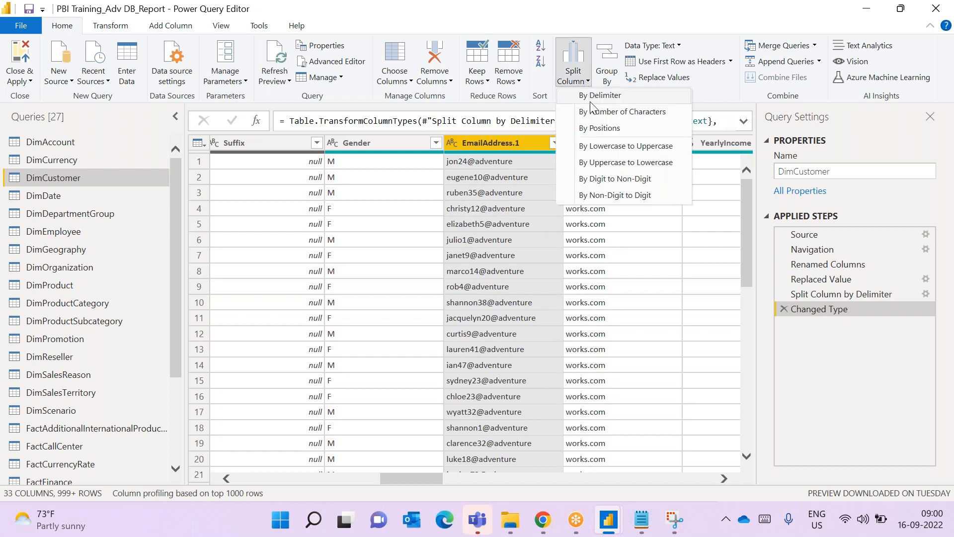
{"action": "left_click", "coordinate": [589, 101]}
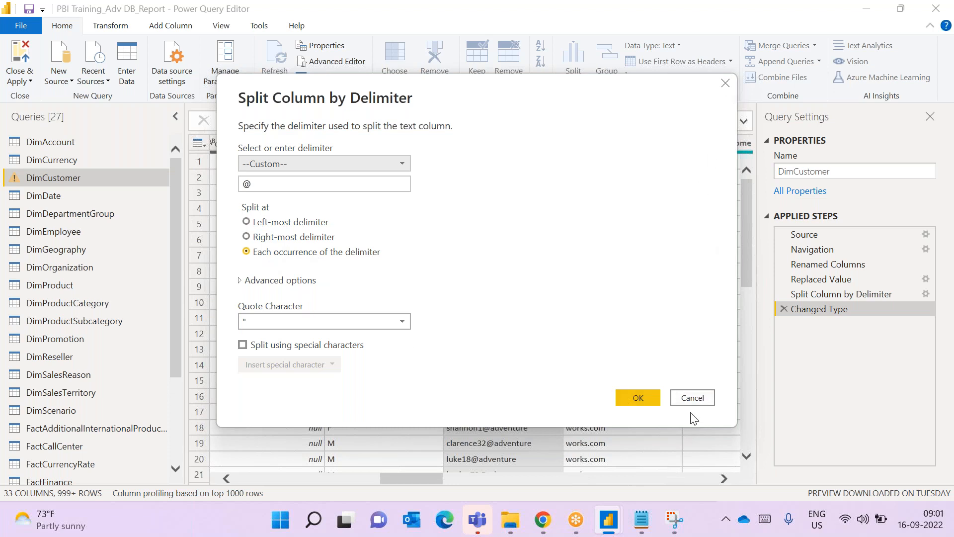
{"action": "left_click", "coordinate": [692, 396]}
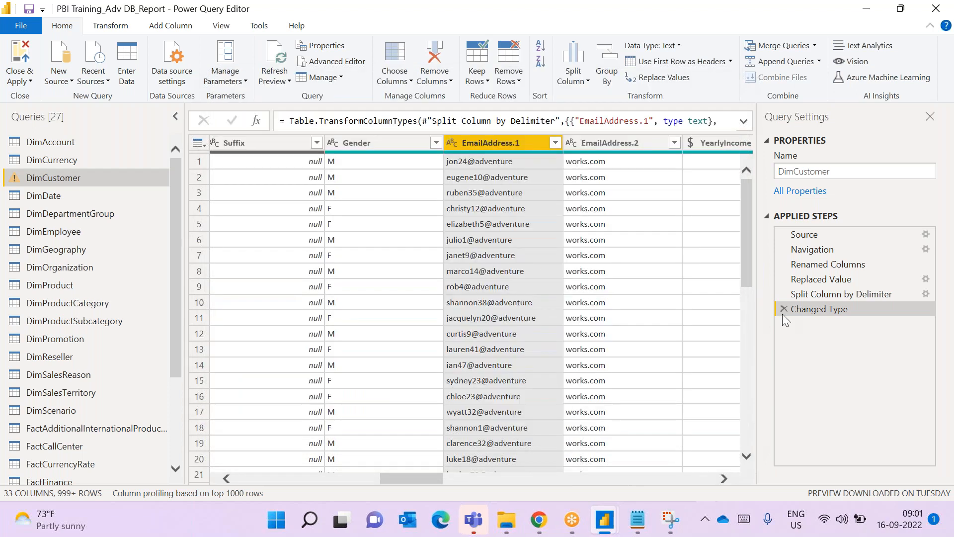
Delete the right-most split and its type-change step, and split EmailAddress at each occurrence of the @ delimiter
{"action": "left_click", "coordinate": [782, 310]}
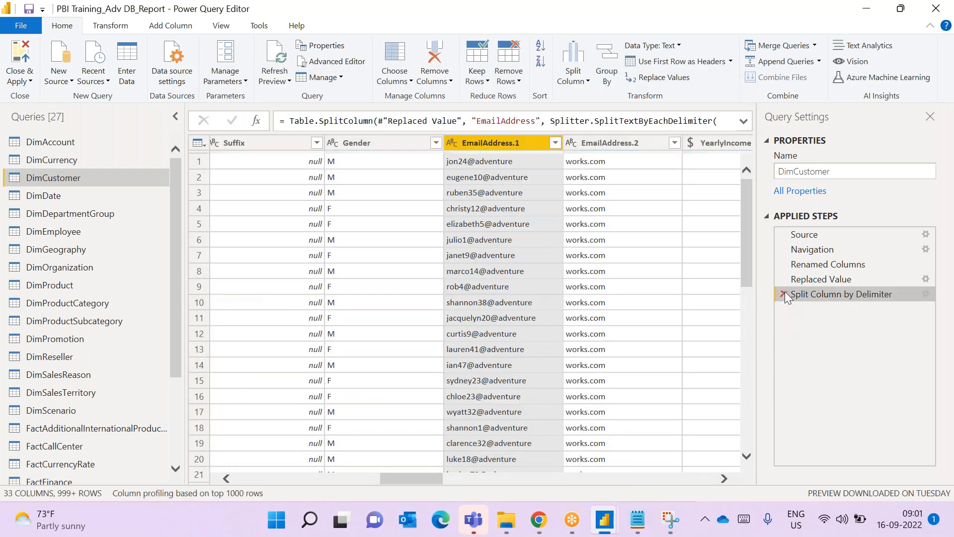
{"action": "left_click", "coordinate": [784, 293]}
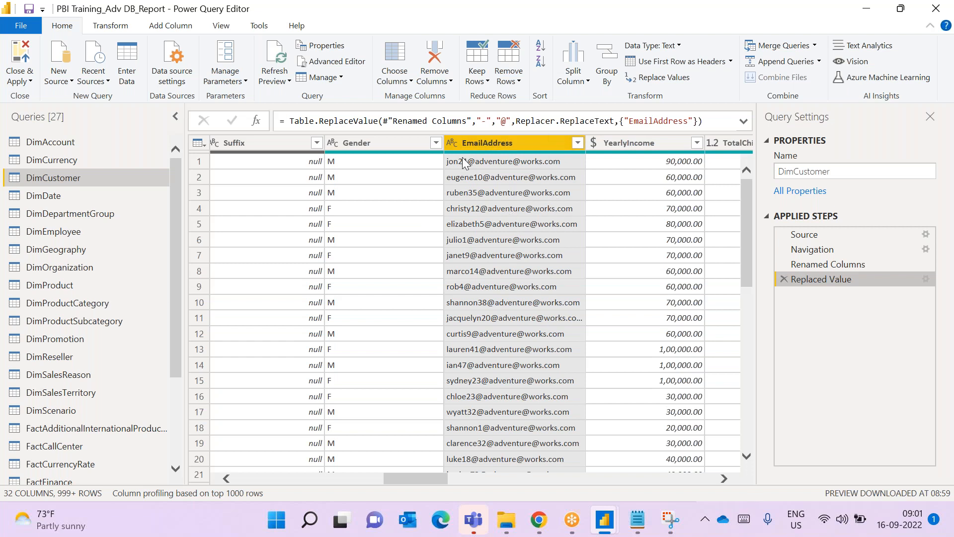
{"action": "left_click", "coordinate": [586, 80]}
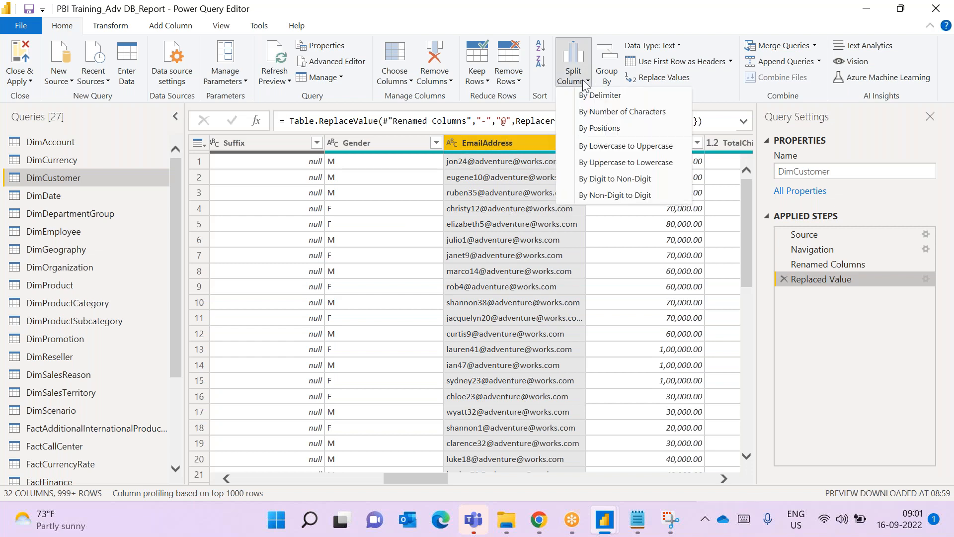
{"action": "left_click", "coordinate": [584, 96]}
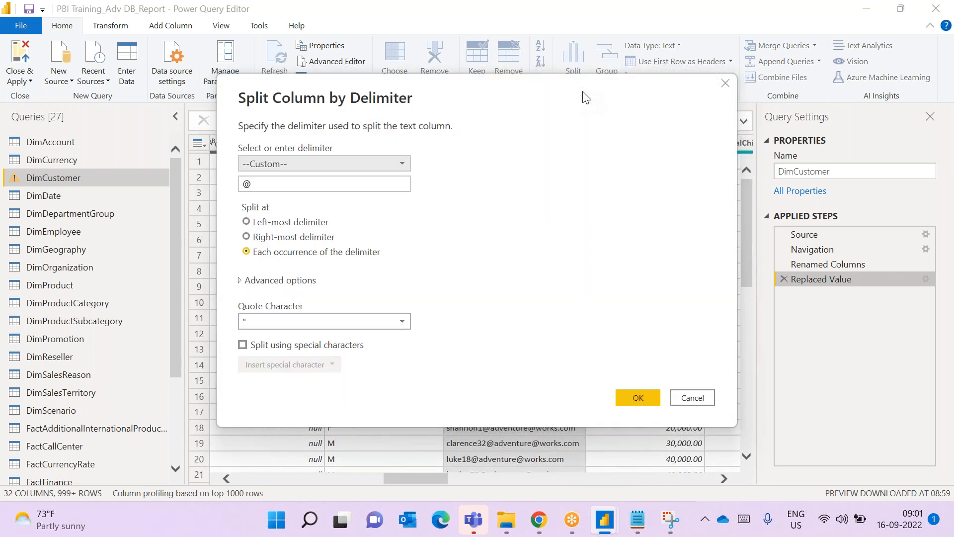
{"action": "left_click", "coordinate": [622, 394]}
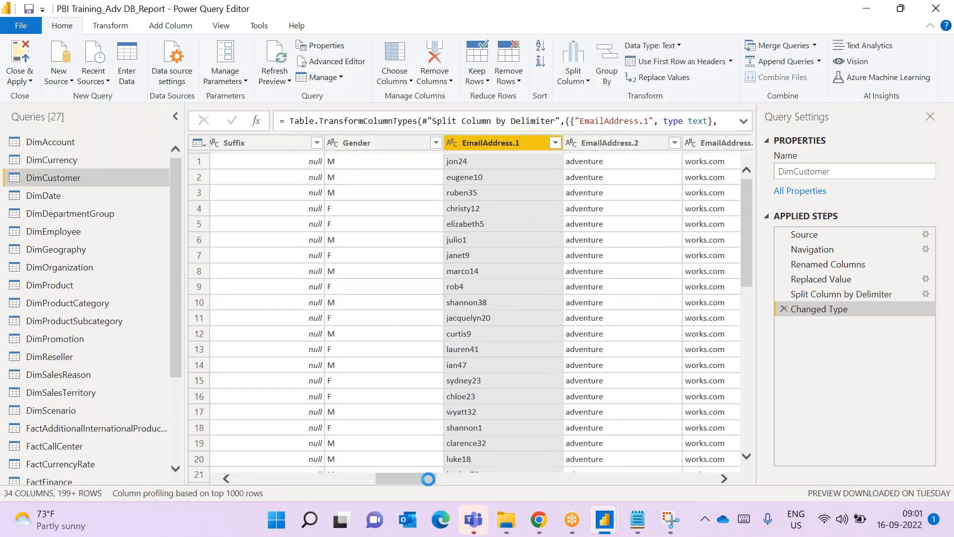
{"action": "left_click", "coordinate": [601, 143], "text": "ctrl"}
{"action": "left_click_drag", "start_coordinate": [412, 482], "coordinate": [427, 476]}
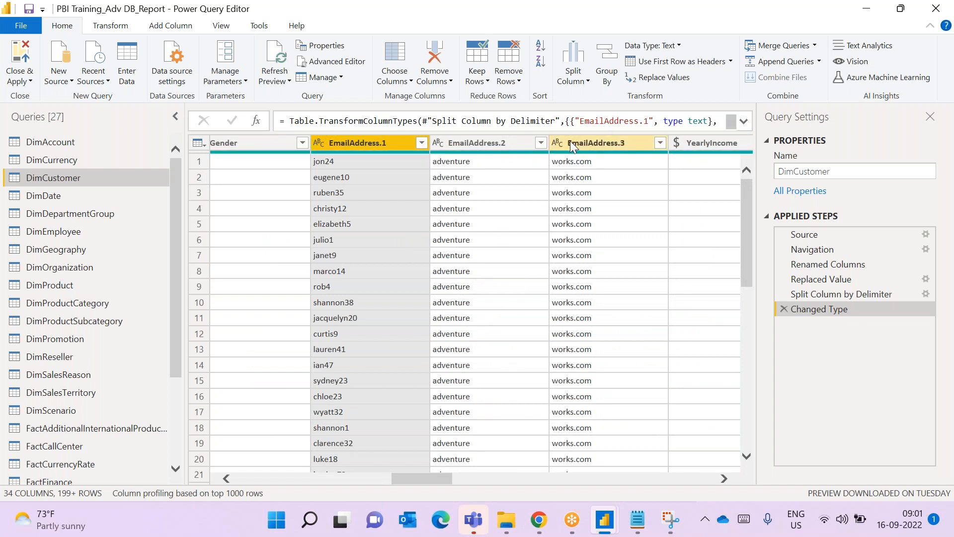
{"action": "left_click", "coordinate": [589, 85]}
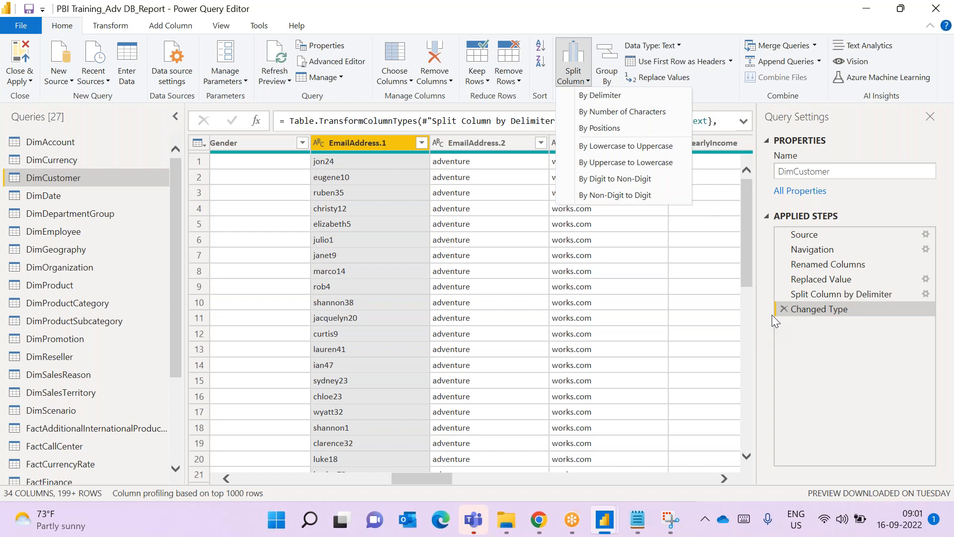
{"action": "left_click", "coordinate": [649, 98]}
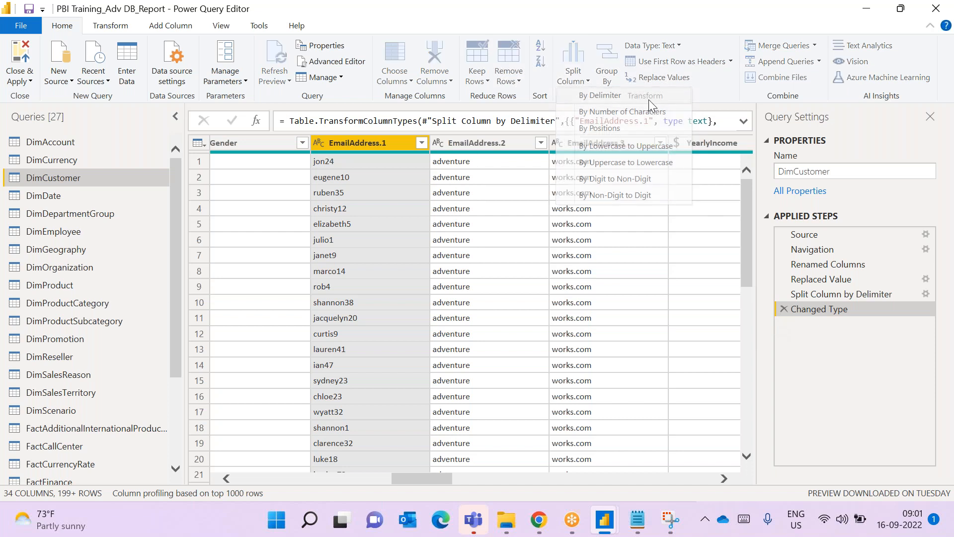
{"action": "left_click", "coordinate": [348, 175]}
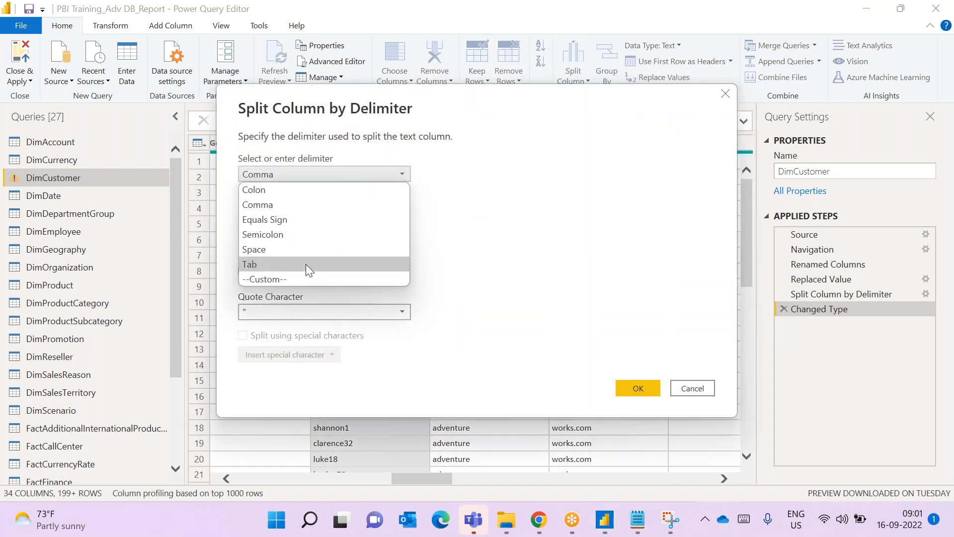
{"action": "left_click", "coordinate": [635, 285]}
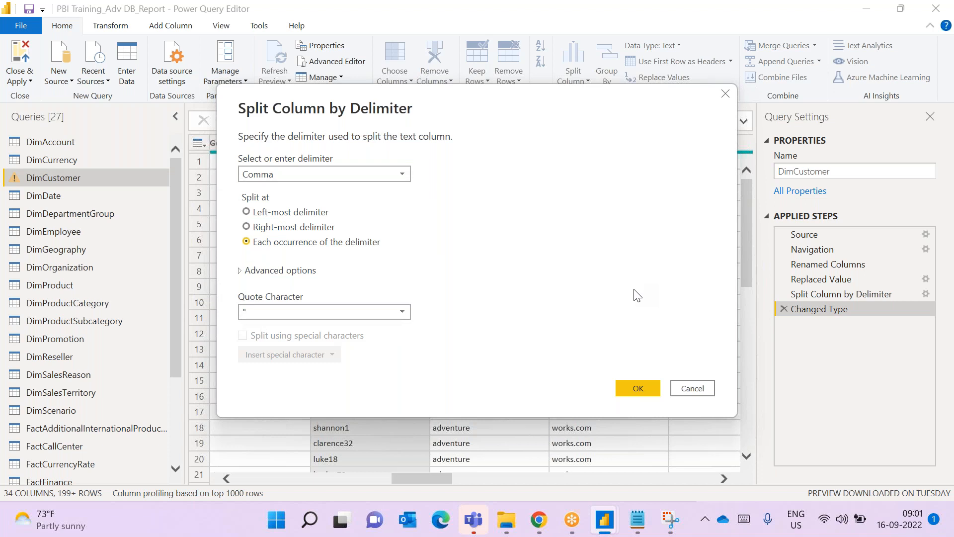
{"action": "left_click", "coordinate": [713, 392]}
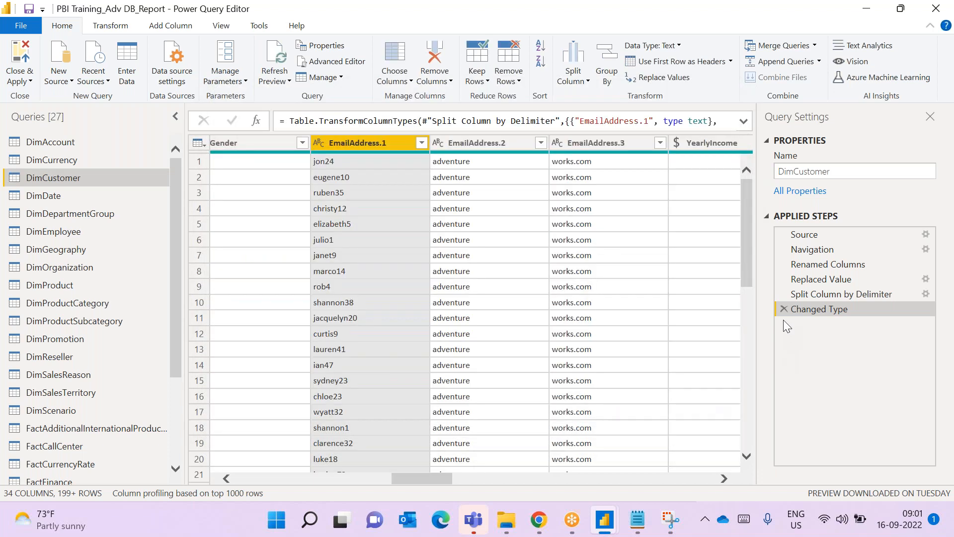
Delete the Changed Type and Split Column by Delimiter steps from the DimCustomer query, keeping Replaced Value
{"action": "left_click", "coordinate": [784, 309]}
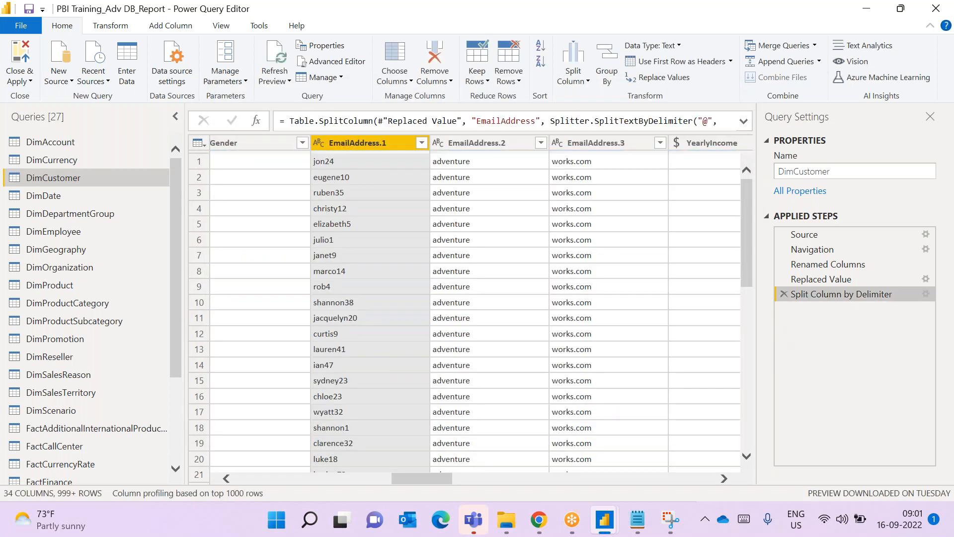
{"action": "left_click", "coordinate": [784, 294]}
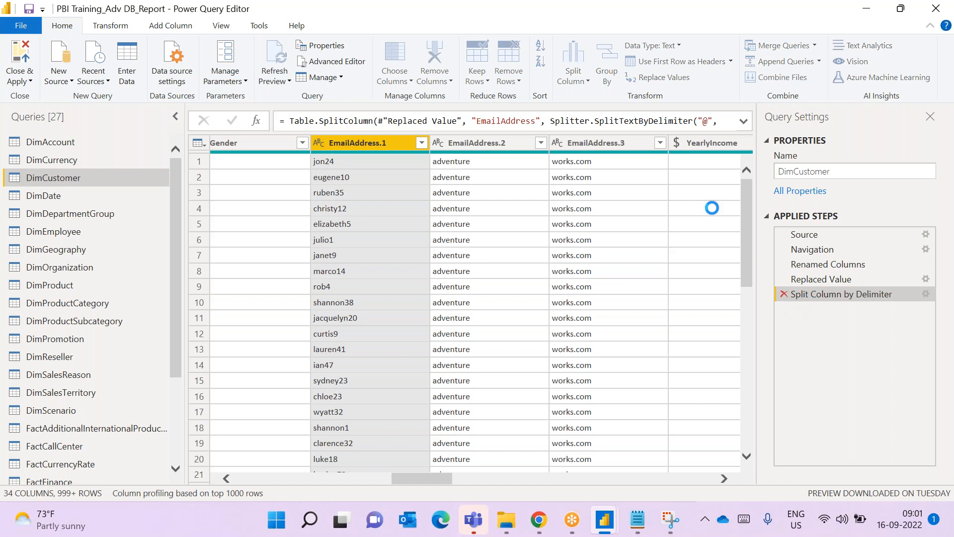
{"action": "left_click", "coordinate": [589, 86]}
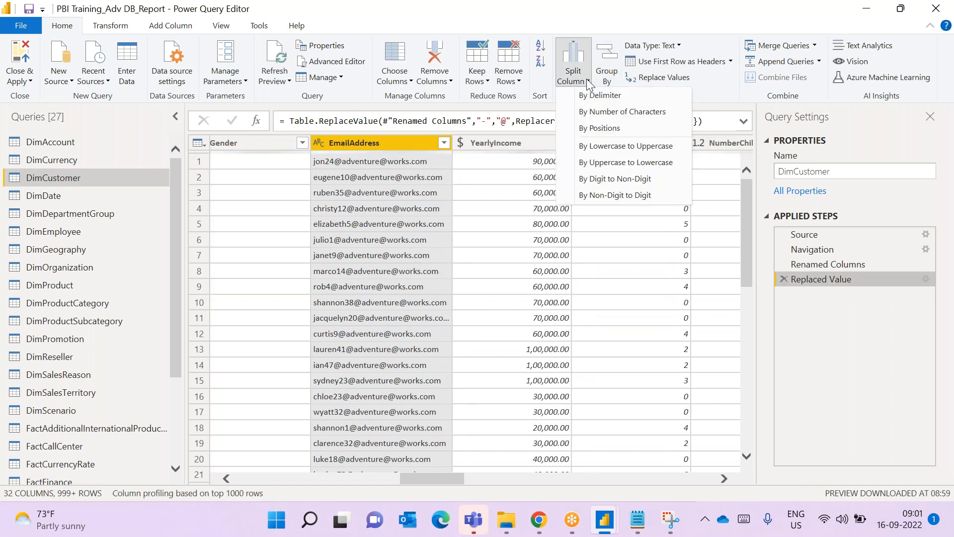
{"action": "left_click", "coordinate": [585, 112]}
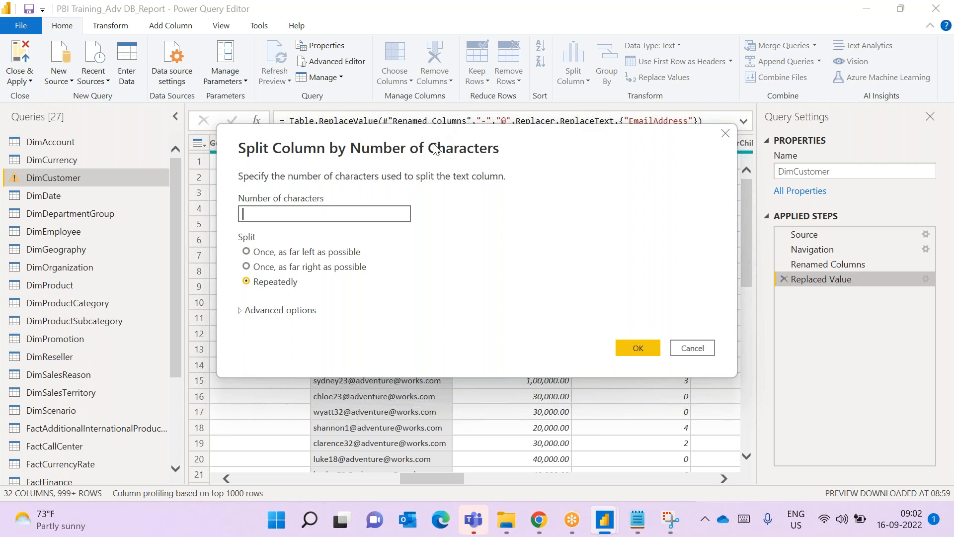
{"action": "left_click_drag", "start_coordinate": [433, 136], "coordinate": [433, 218]}
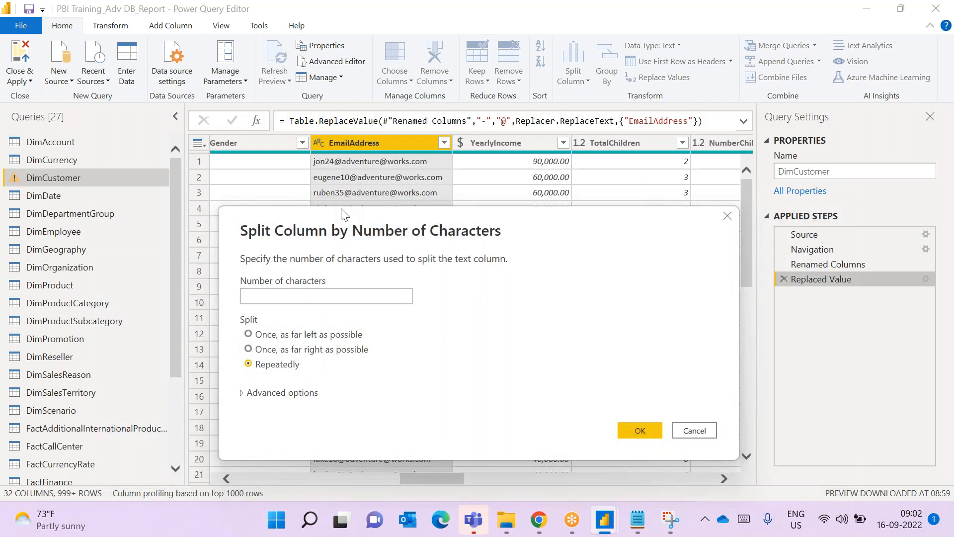
{"action": "left_click", "coordinate": [678, 431]}
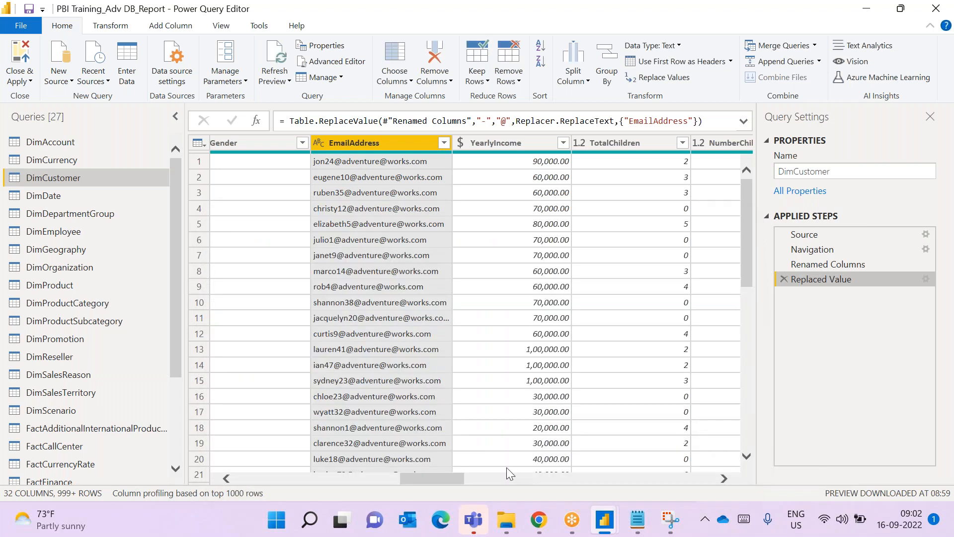
Split the FirstName column by number of characters, using 2 characters once, as far left as possible
{"action": "left_click_drag", "start_coordinate": [458, 481], "coordinate": [454, 481]}
{"action": "left_click_drag", "start_coordinate": [427, 481], "coordinate": [339, 466]}
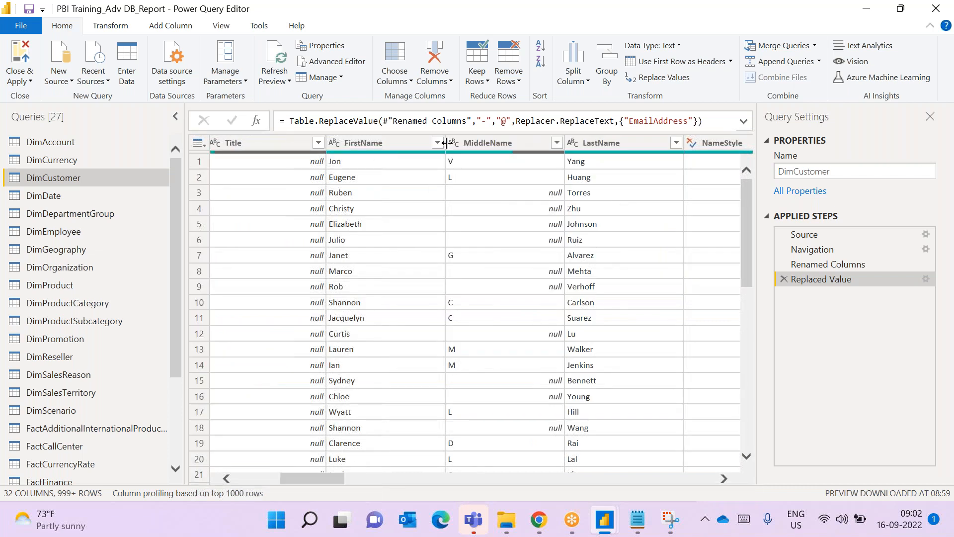
{"action": "left_click", "coordinate": [400, 143]}
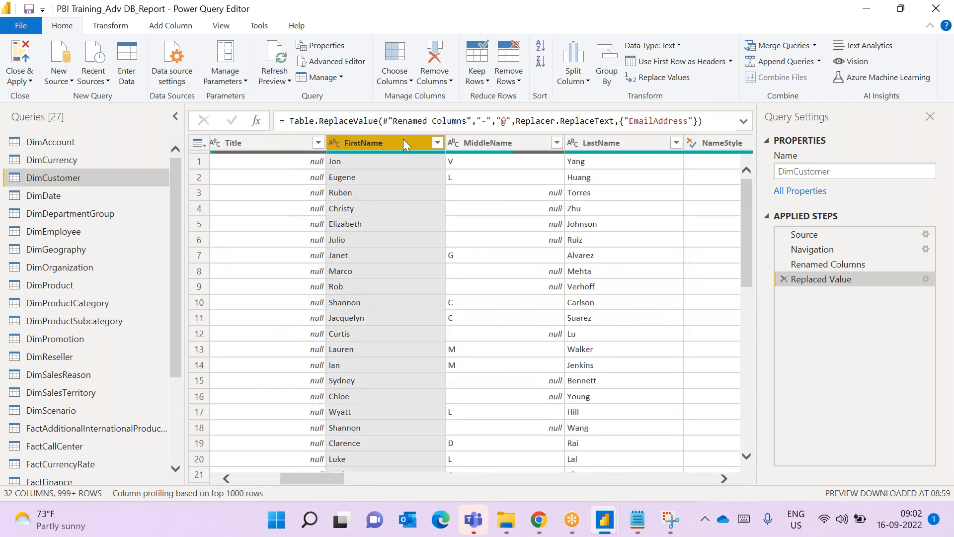
{"action": "left_click", "coordinate": [579, 82]}
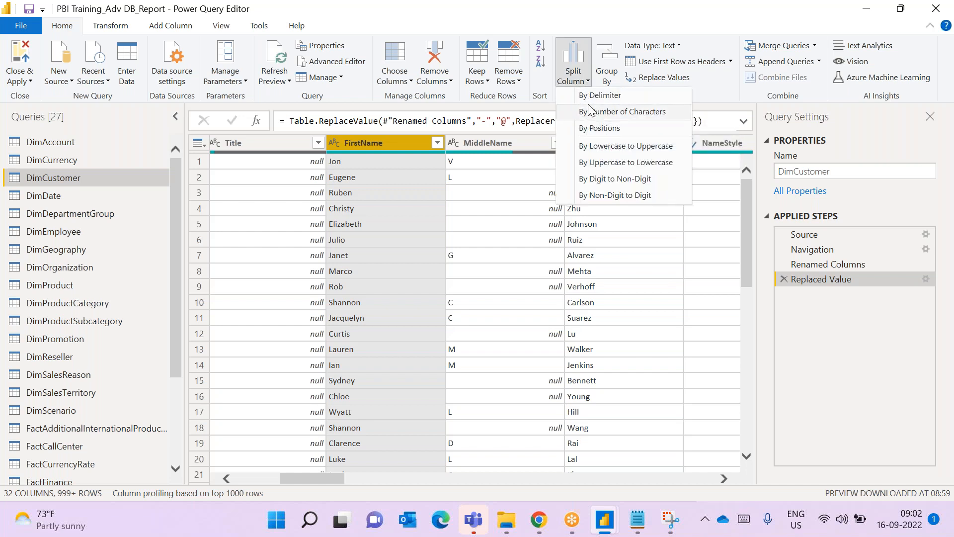
{"action": "left_click", "coordinate": [590, 110]}
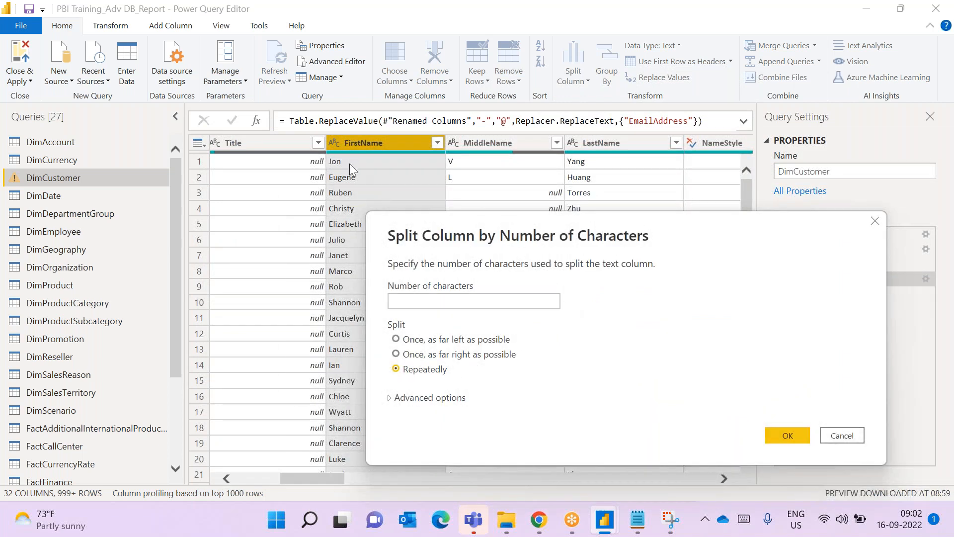
{"action": "left_click", "coordinate": [427, 300]}
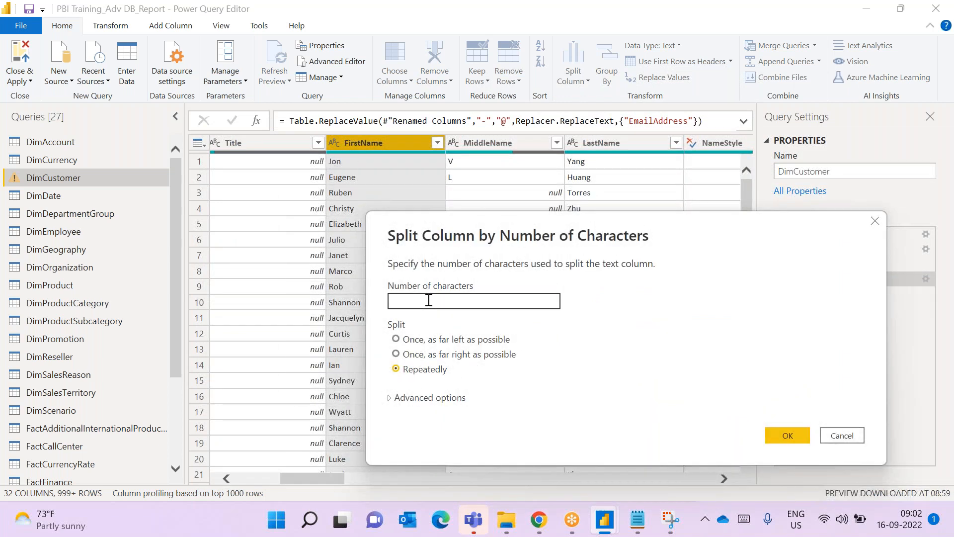
{"action": "type", "text": "2"}
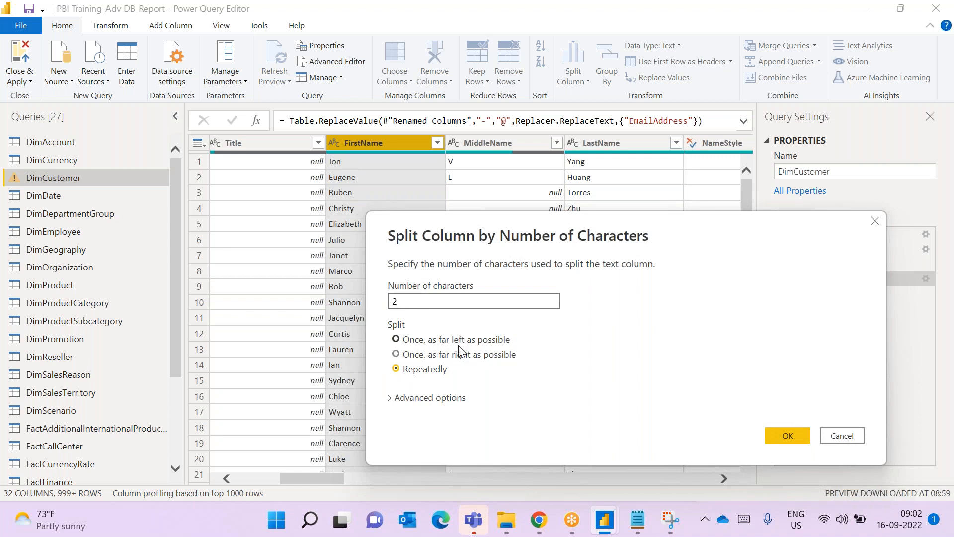
{"action": "left_click", "coordinate": [441, 341]}
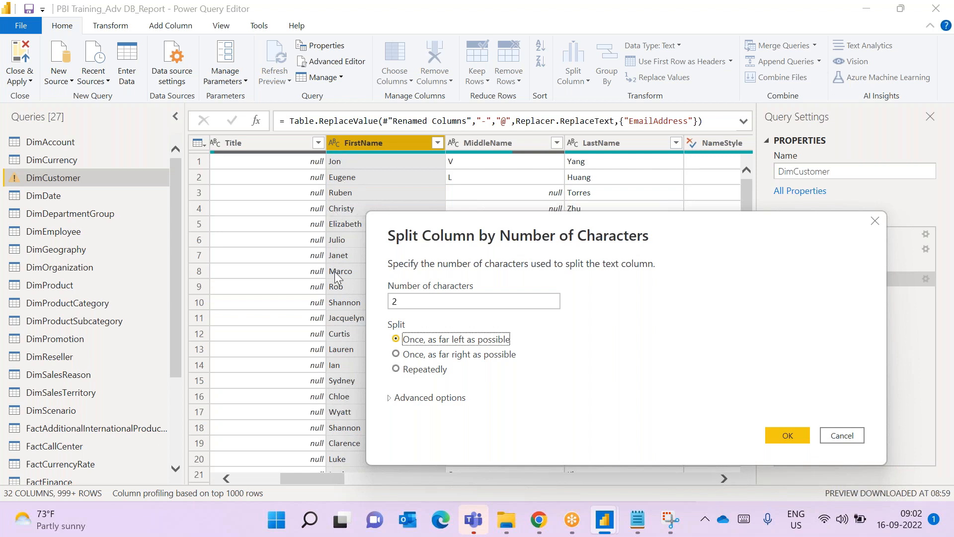
{"action": "left_click", "coordinate": [797, 434]}
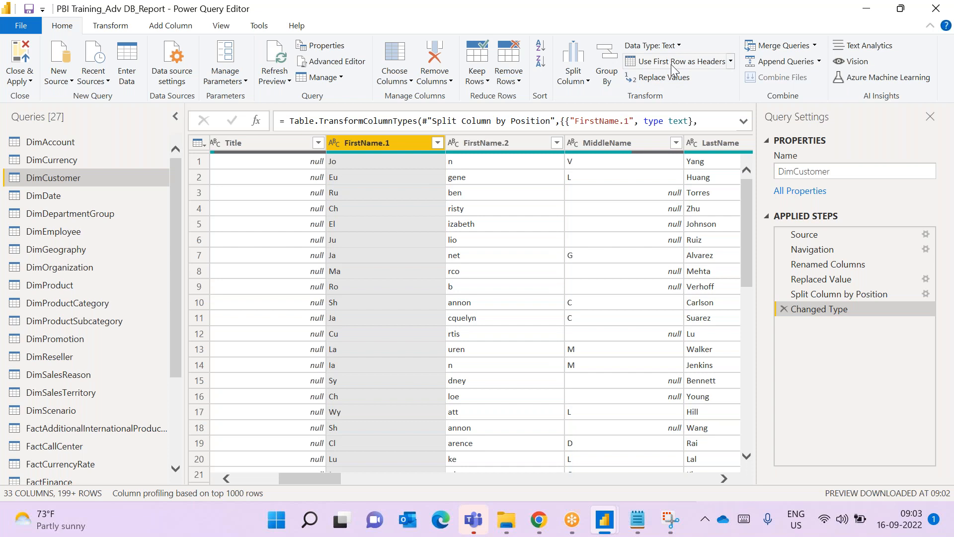
{"action": "left_click", "coordinate": [585, 79]}
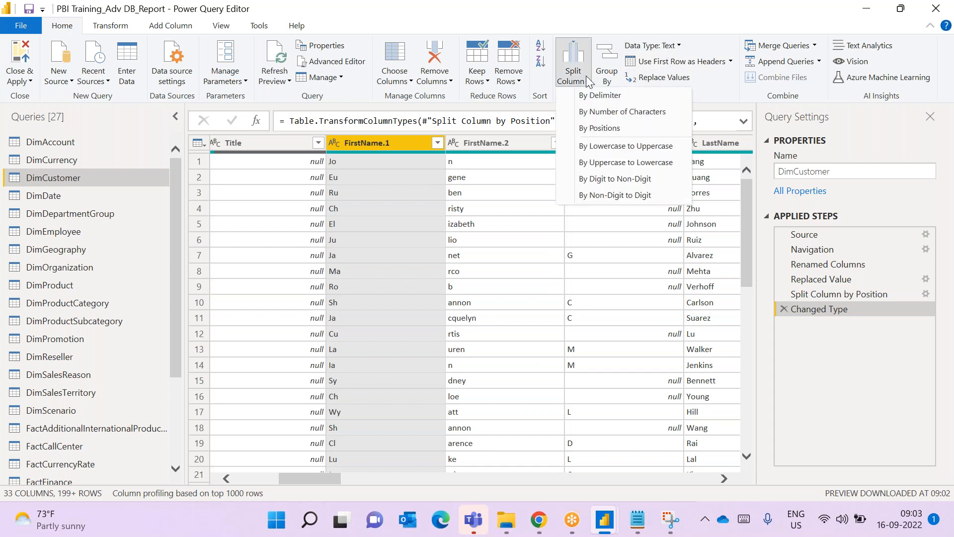
{"action": "left_click", "coordinate": [596, 112]}
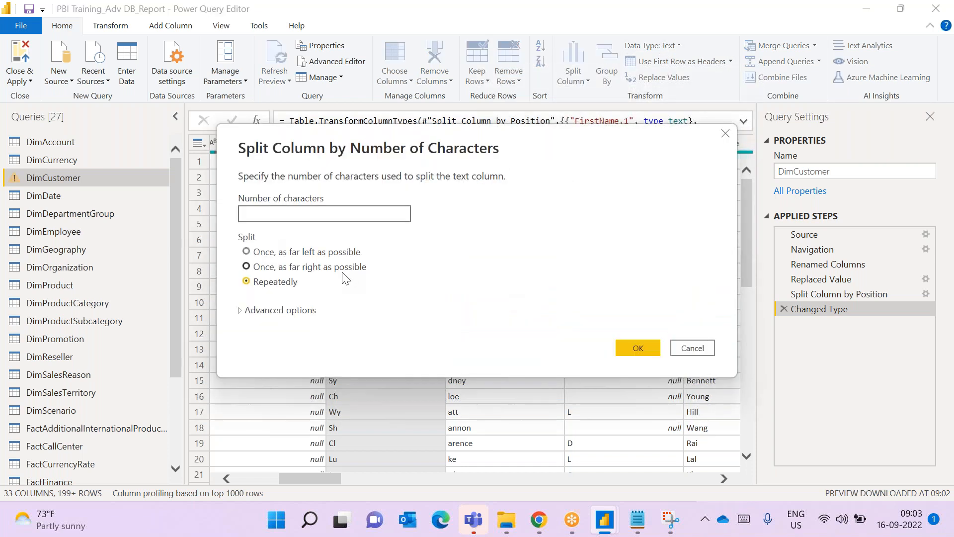
{"action": "left_click", "coordinate": [310, 269]}
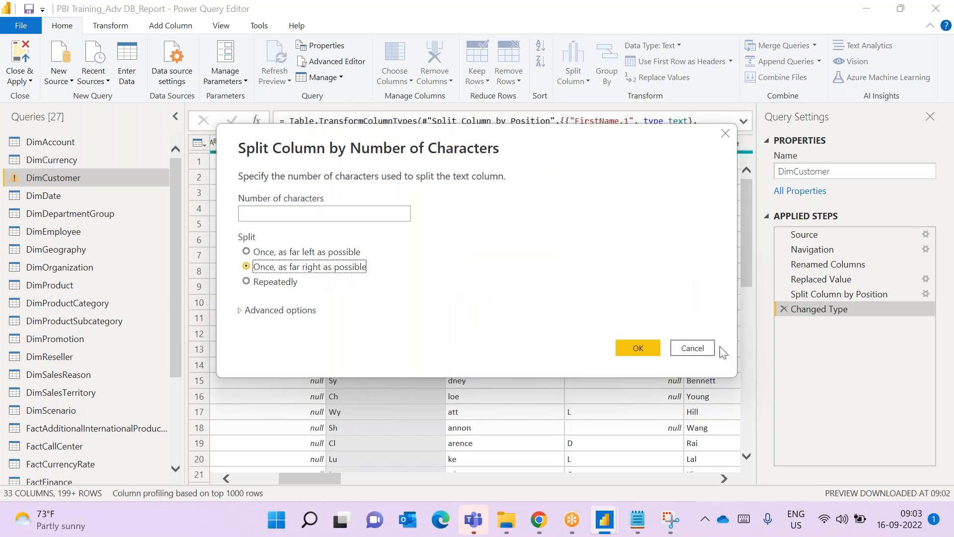
{"action": "left_click", "coordinate": [692, 348]}
Delete the existing FirstName split and its type-change step, and split FirstName by 2 characters once, as far right as possible
{"action": "left_click", "coordinate": [783, 309]}
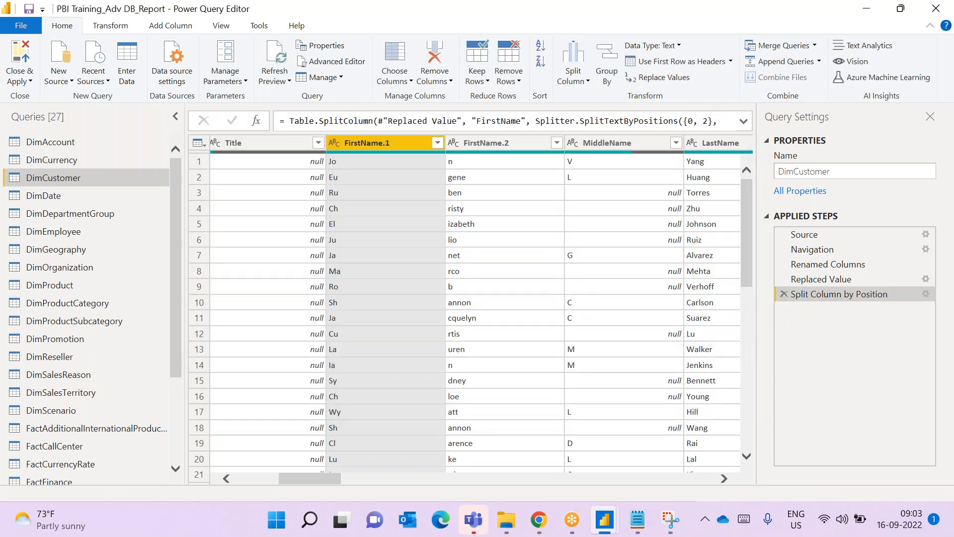
{"action": "left_click", "coordinate": [783, 293]}
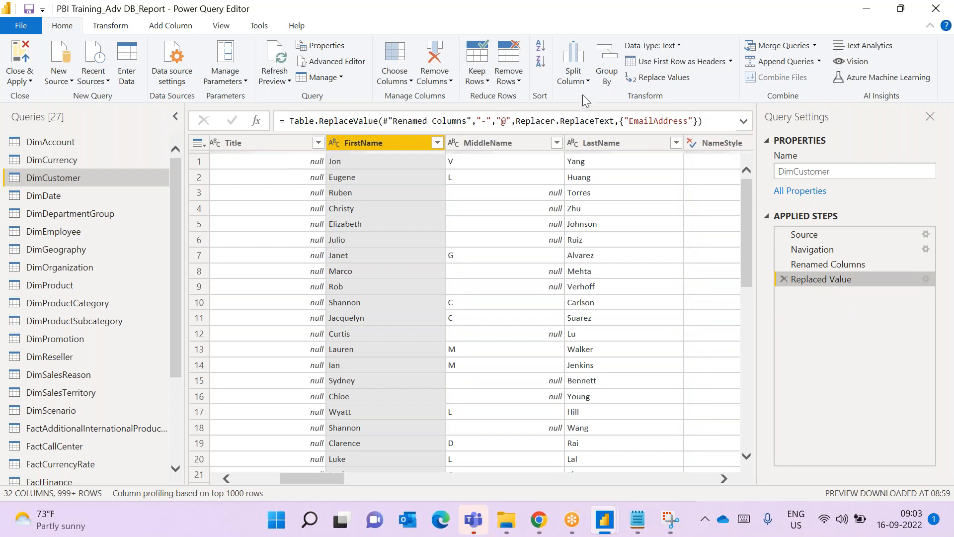
{"action": "left_click", "coordinate": [586, 83]}
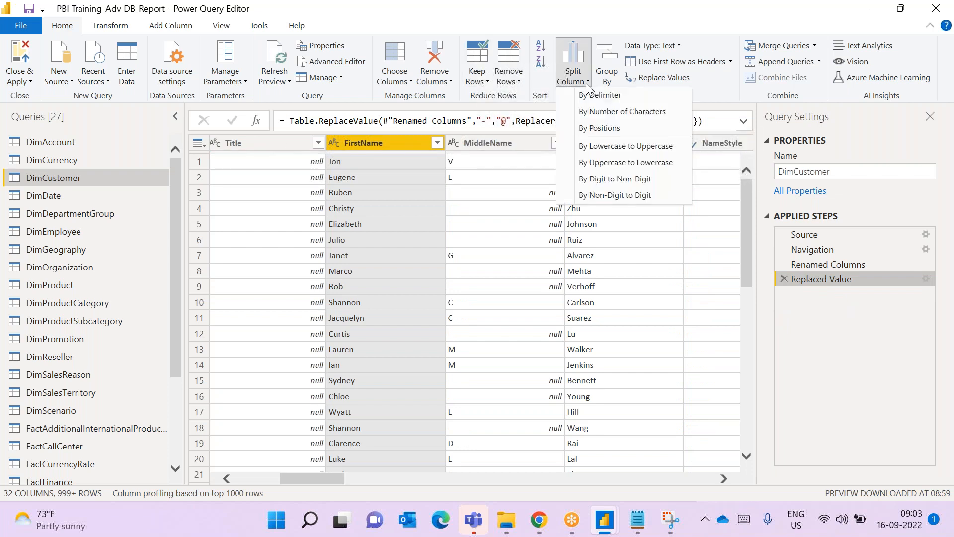
{"action": "left_click", "coordinate": [587, 114]}
{"action": "left_click", "coordinate": [345, 267]}
{"action": "left_click", "coordinate": [318, 213]}
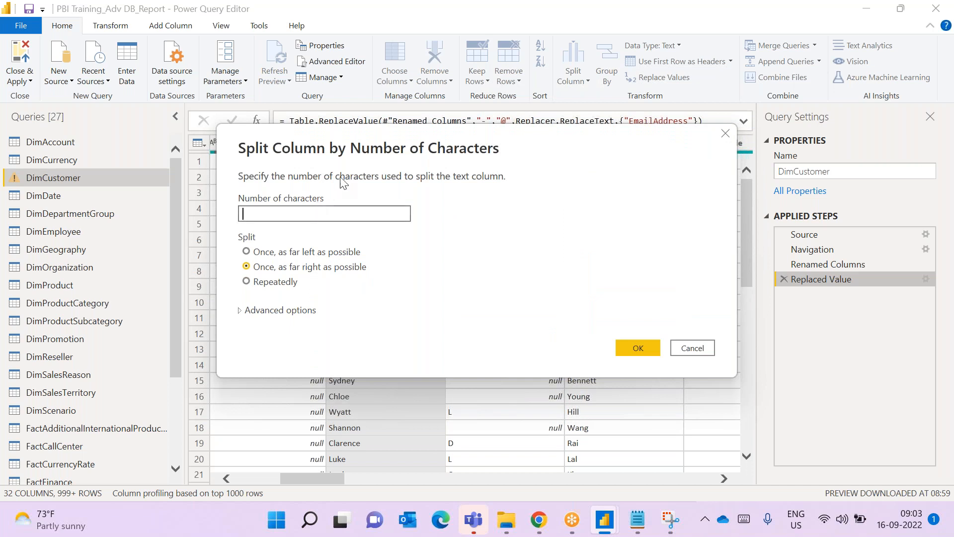
{"action": "left_click_drag", "start_coordinate": [350, 145], "coordinate": [395, 245]}
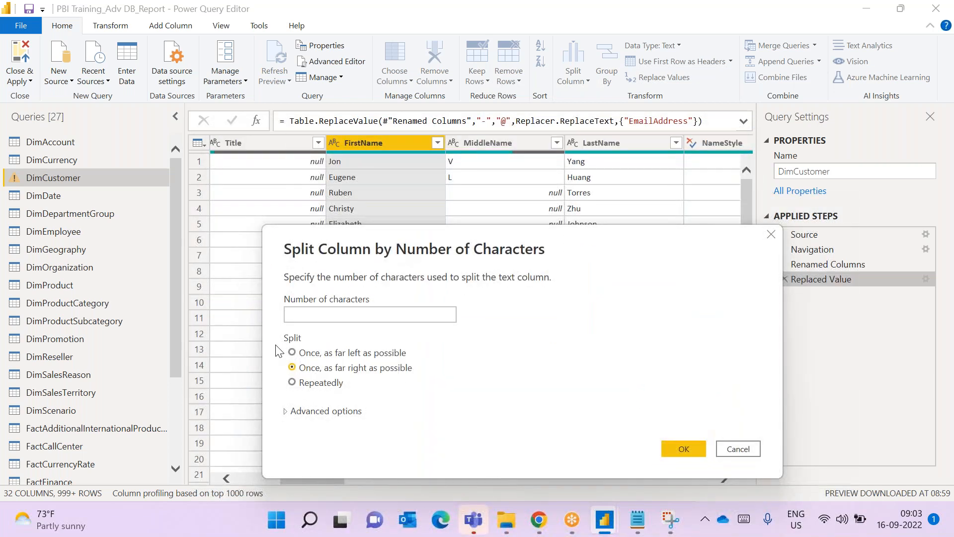
{"action": "left_click", "coordinate": [318, 314]}
{"action": "type", "text": "2"}
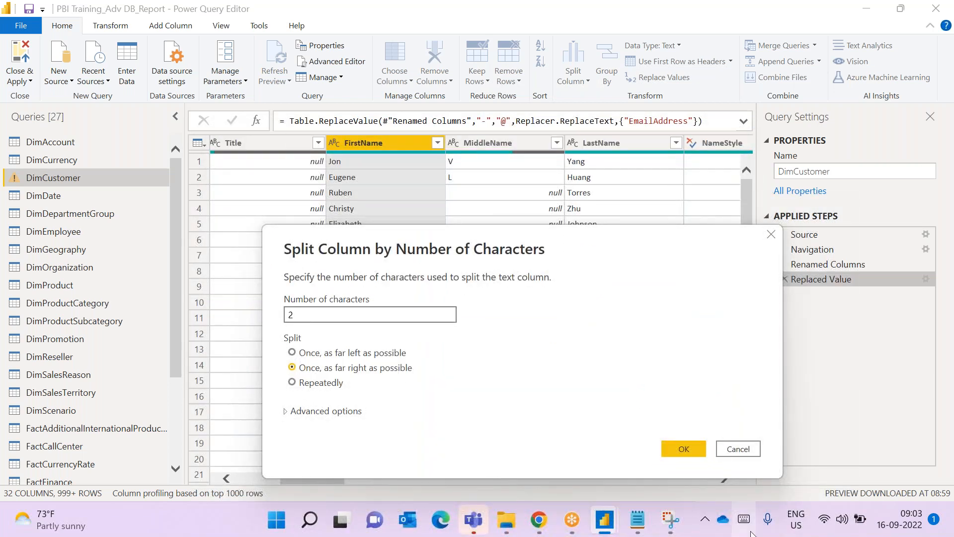
{"action": "left_click", "coordinate": [682, 449]}
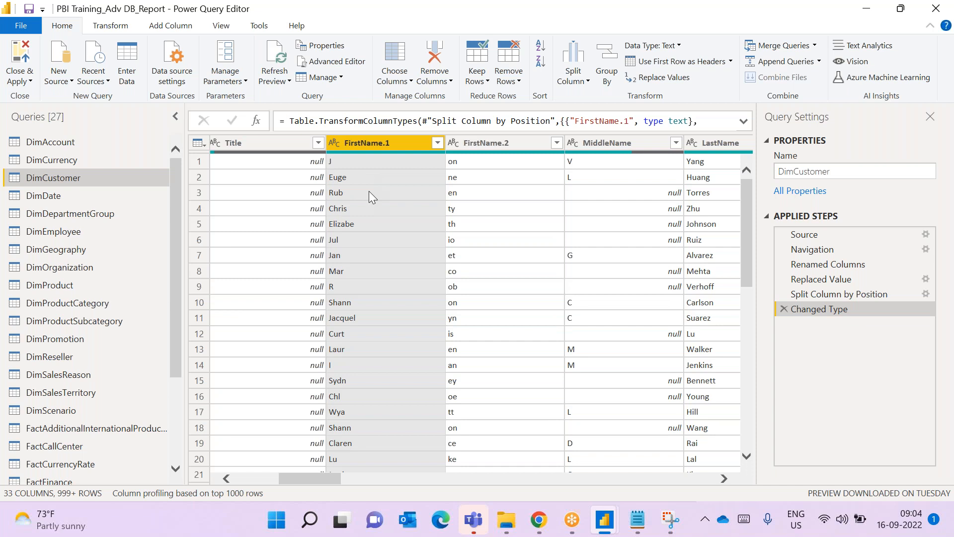
Delete the number-of-characters split and its Changed Type step, and split the FirstName column by positions at 2
{"action": "left_click", "coordinate": [783, 309]}
{"action": "left_click", "coordinate": [784, 294]}
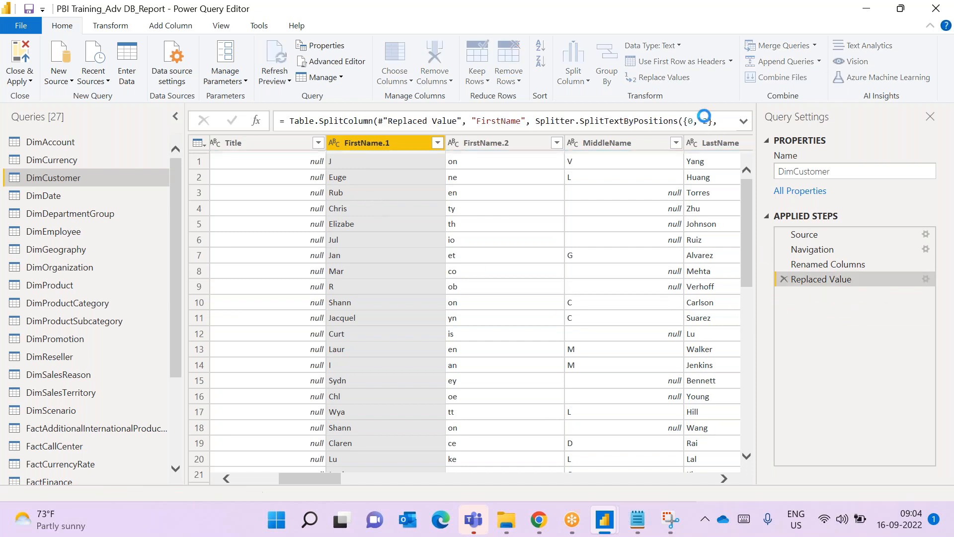
{"action": "left_click", "coordinate": [588, 84]}
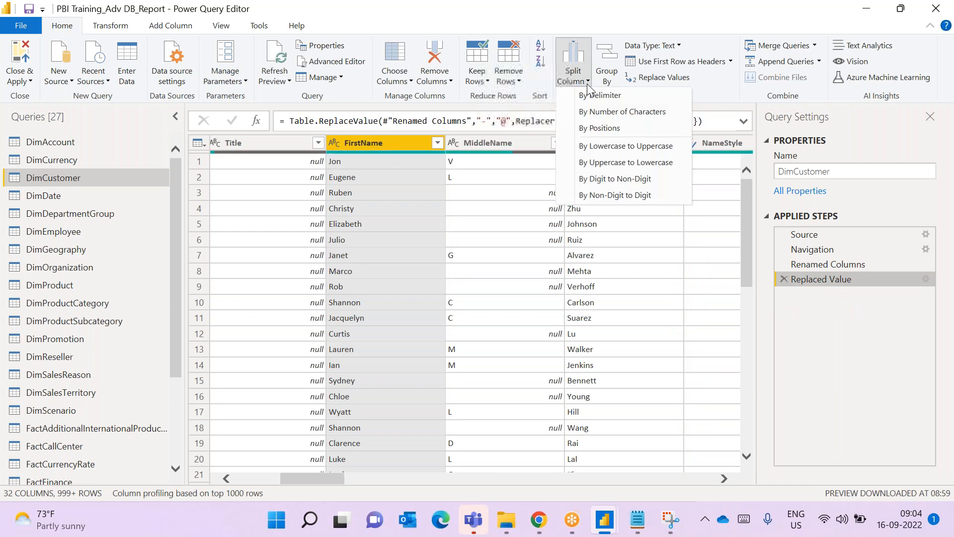
{"action": "left_click", "coordinate": [590, 128]}
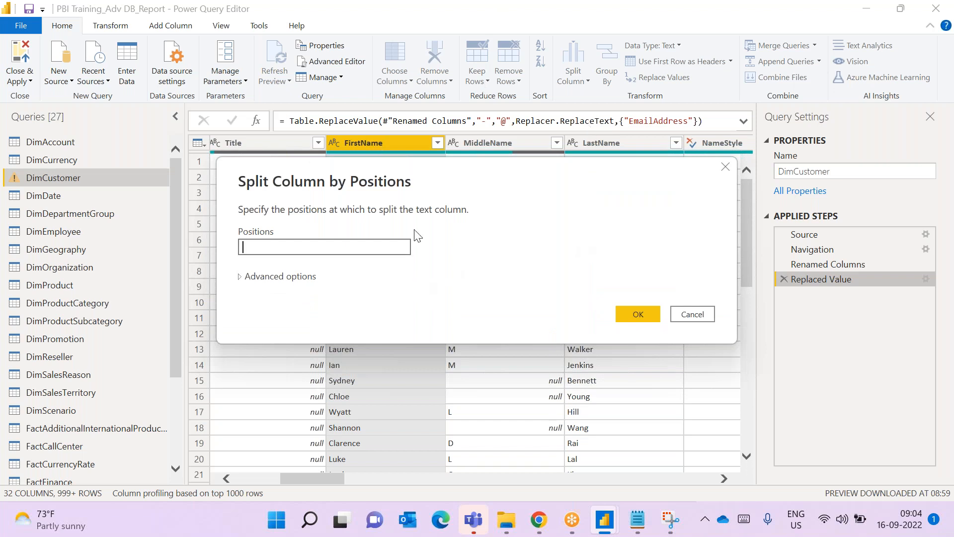
{"action": "left_click_drag", "start_coordinate": [422, 180], "coordinate": [424, 210]}
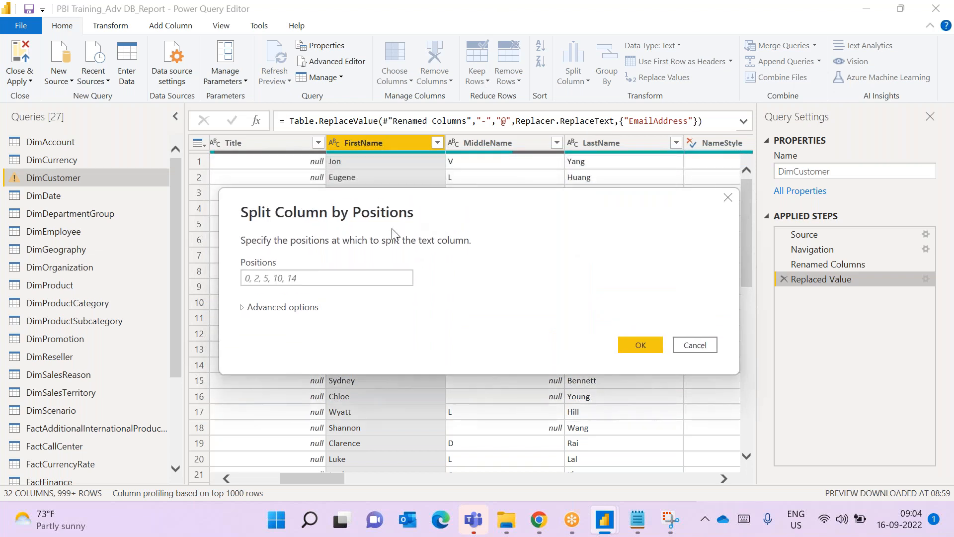
{"action": "left_click", "coordinate": [259, 278]}
{"action": "left_click", "coordinate": [262, 279]}
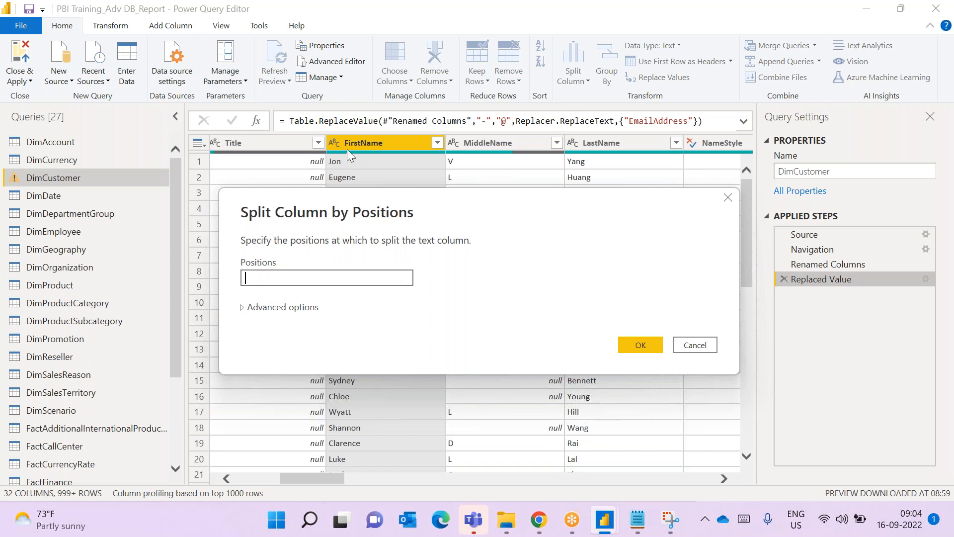
{"action": "type", "text": "2"}
{"action": "left_click", "coordinate": [640, 344]}
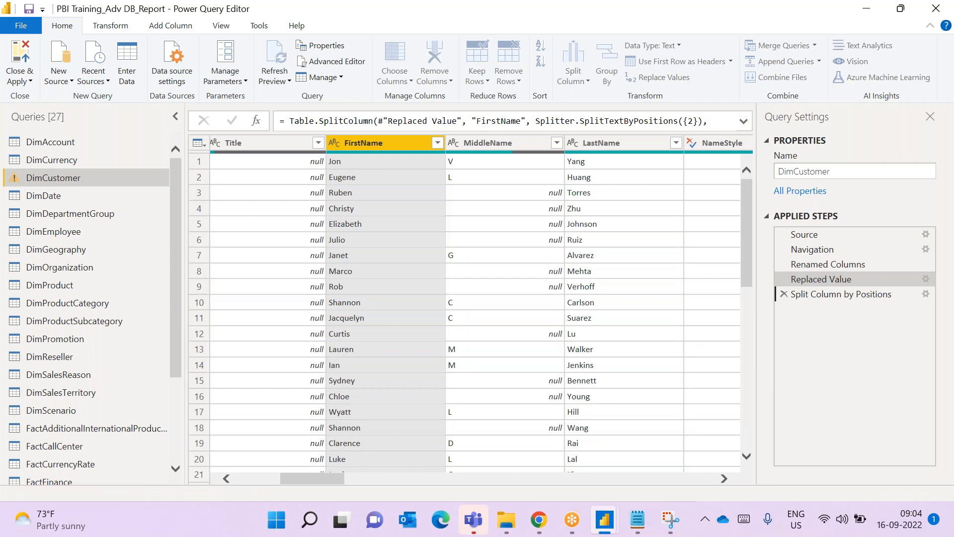
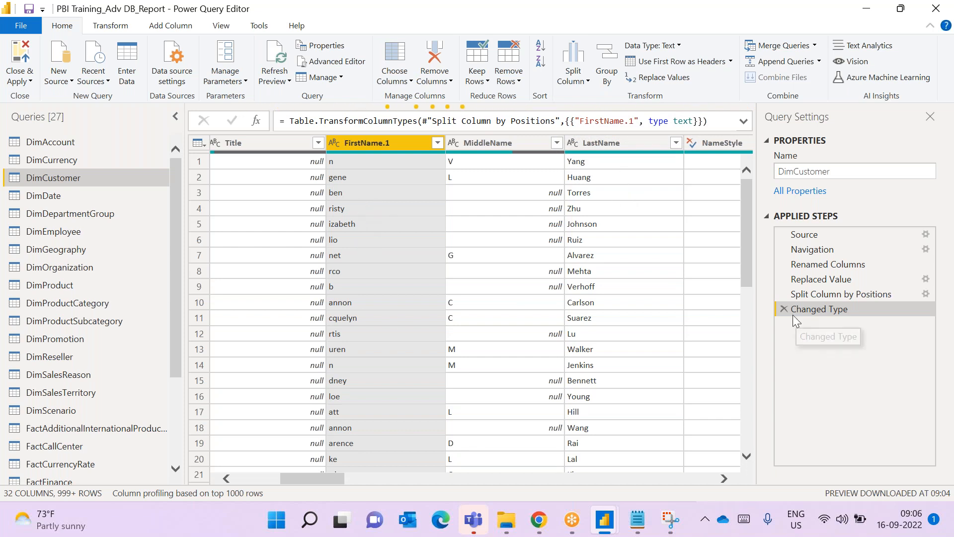
Delete the Changed Type, Split Column by Positions and Replaced Value steps from the DimCustomer query
{"action": "left_click", "coordinate": [782, 307]}
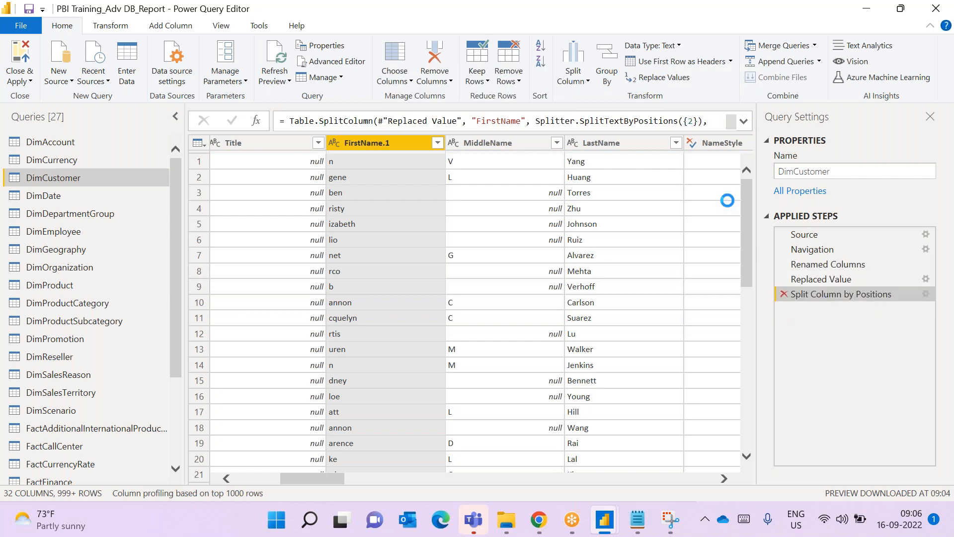
{"action": "left_click", "coordinate": [782, 293]}
{"action": "left_click", "coordinate": [584, 81]}
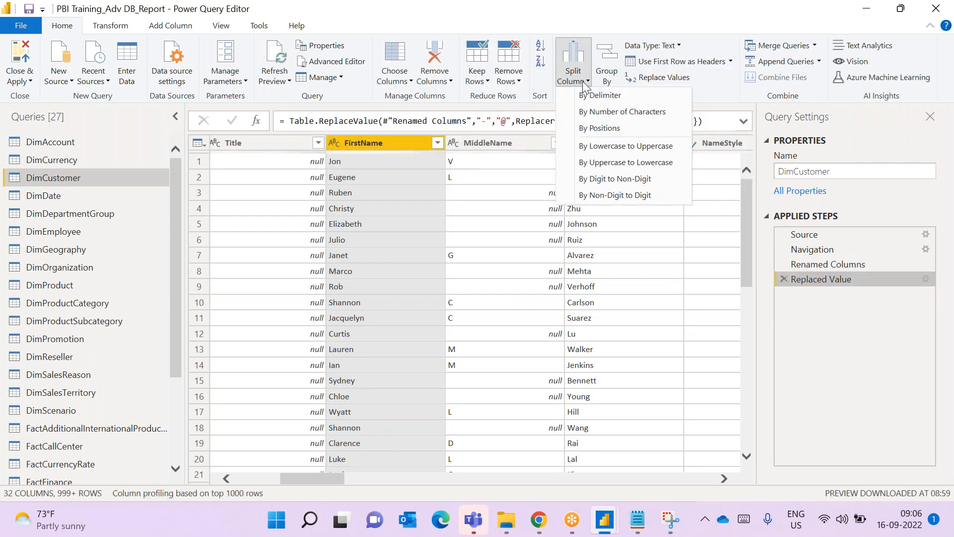
{"action": "left_click", "coordinate": [786, 278]}
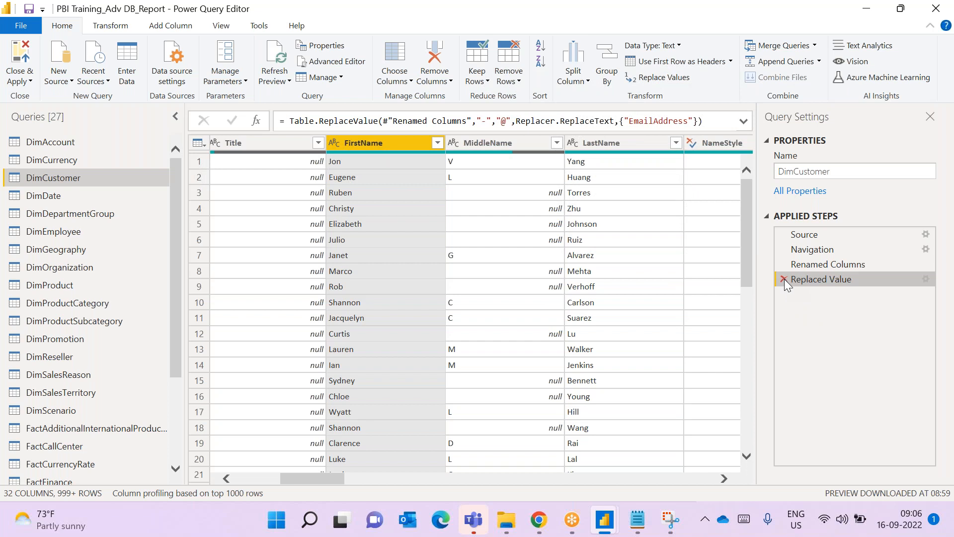
{"action": "left_click", "coordinate": [784, 278]}
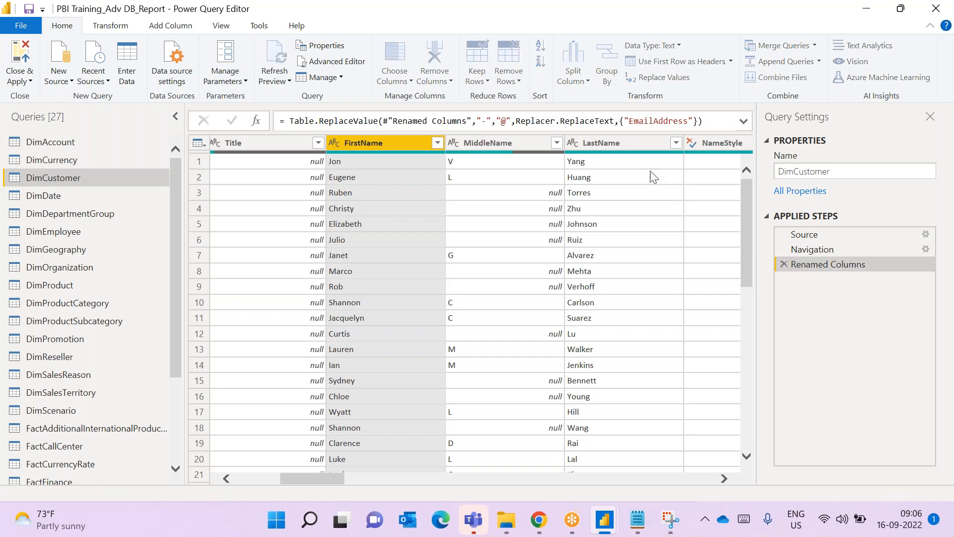
{"action": "left_click", "coordinate": [586, 82]}
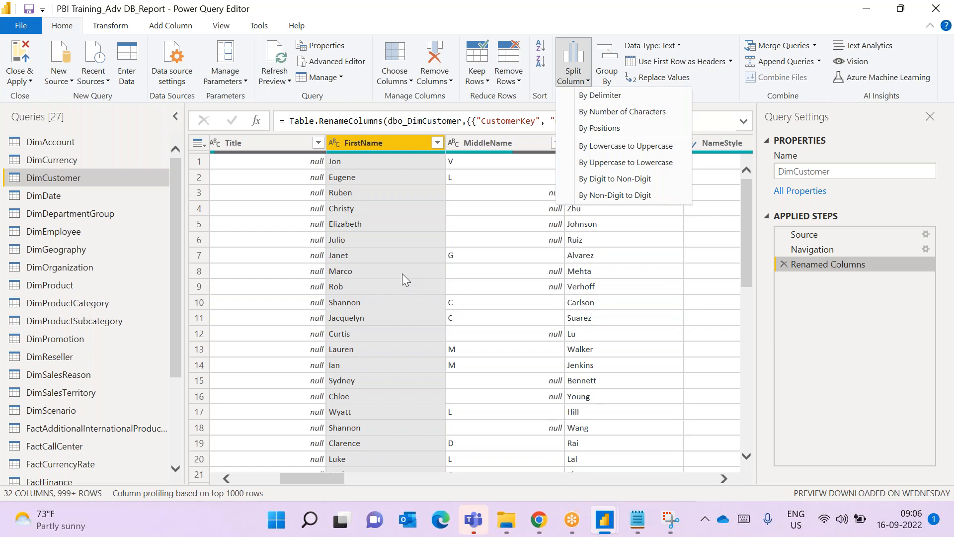
{"action": "left_click", "coordinate": [384, 142]}
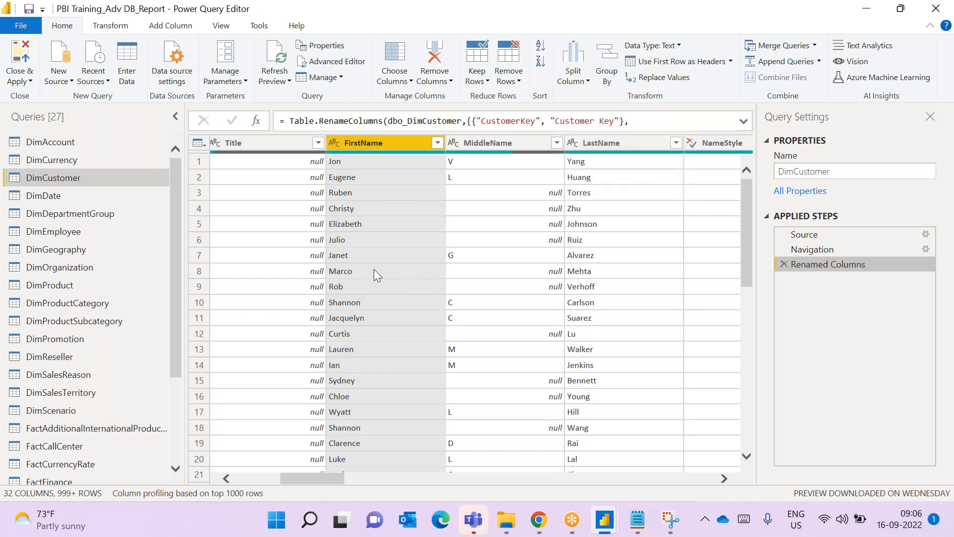
{"action": "left_click", "coordinate": [586, 80]}
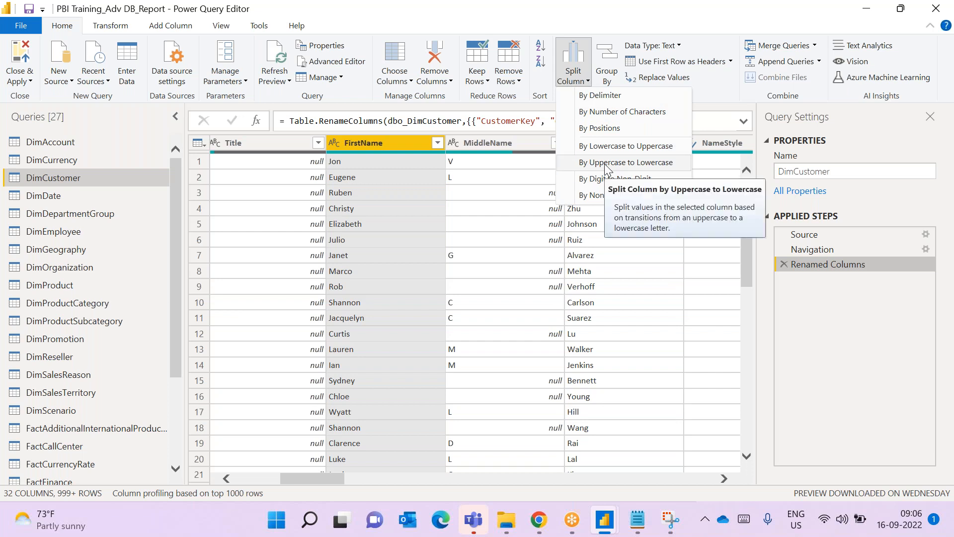
{"action": "left_click", "coordinate": [489, 147]}
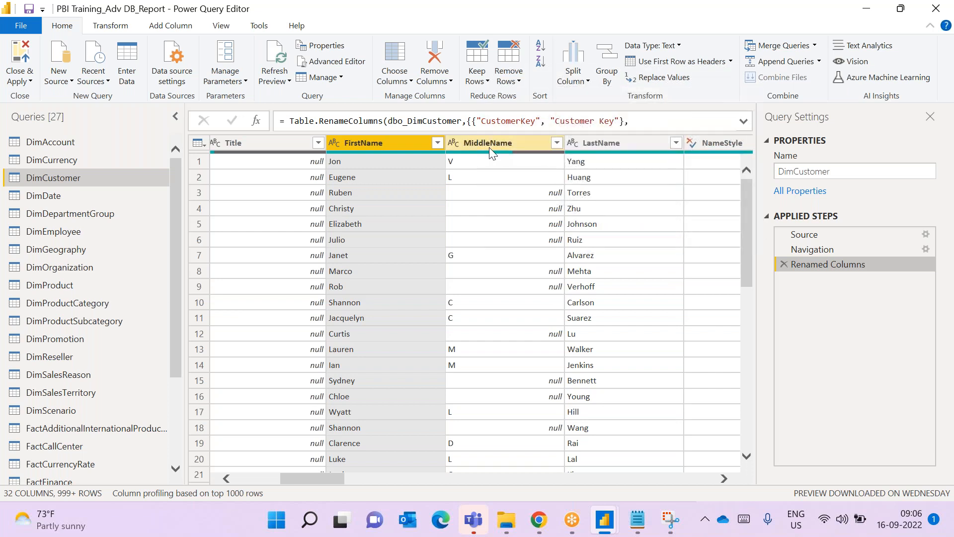
Split the MiddleName column by Uppercase to Lowercase and remove that split step
{"action": "left_click", "coordinate": [493, 142]}
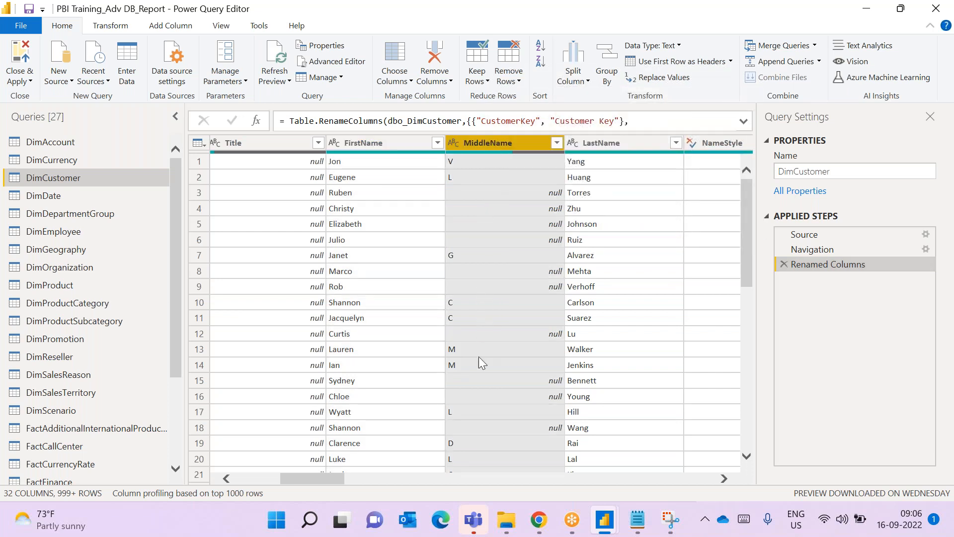
{"action": "left_click", "coordinate": [586, 84]}
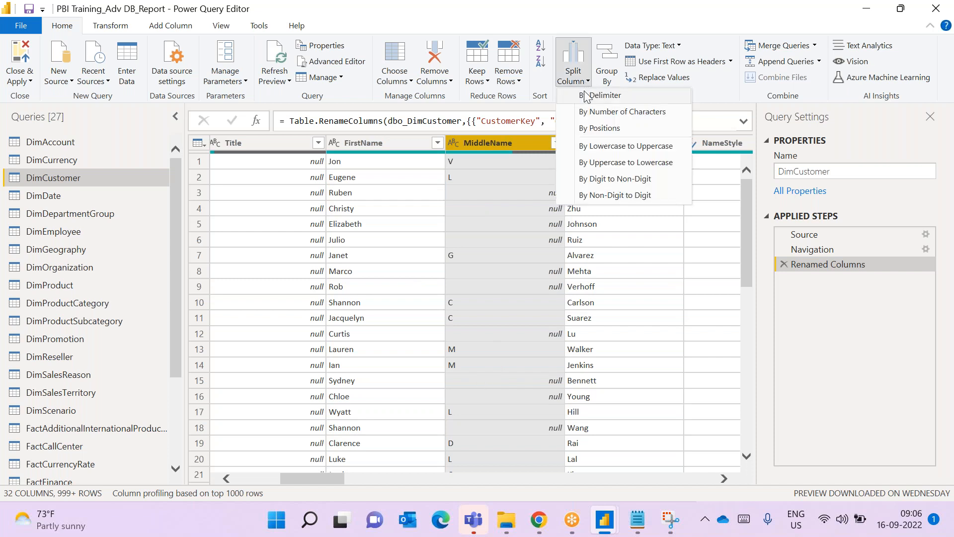
{"action": "left_click", "coordinate": [592, 168]}
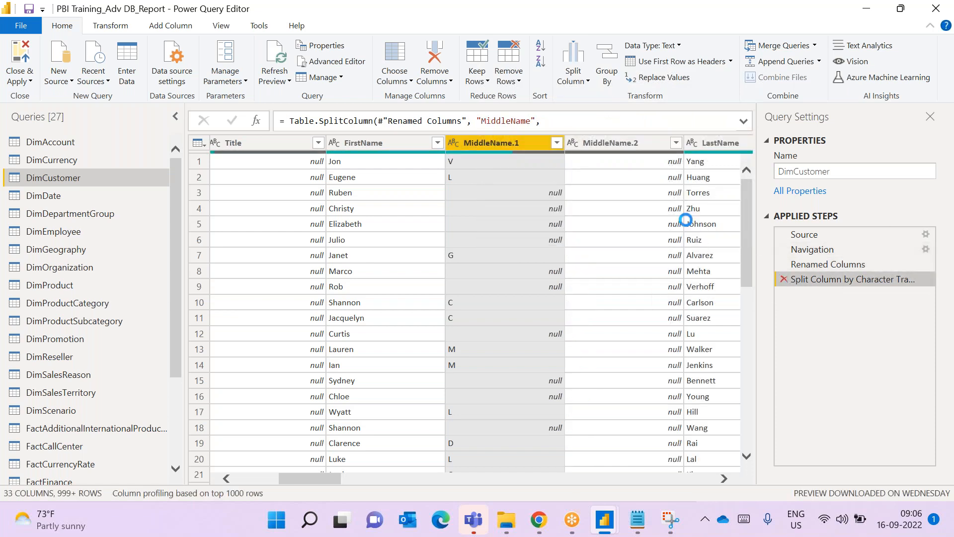
{"action": "left_click", "coordinate": [781, 279]}
Split the FirstName column by Uppercase to Lowercase, look over the resulting columns, and remove that split step
{"action": "left_click", "coordinate": [406, 142]}
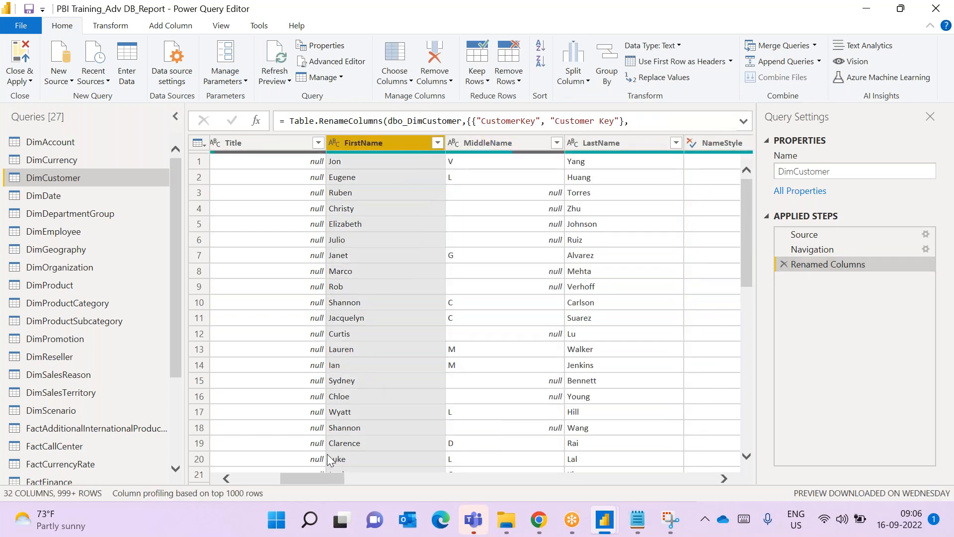
{"action": "left_click_drag", "start_coordinate": [314, 477], "coordinate": [305, 460]}
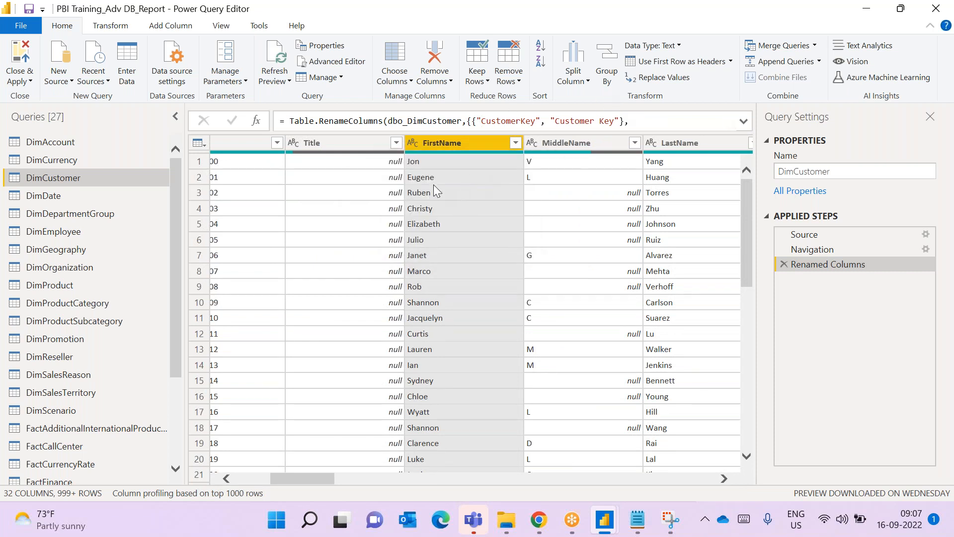
{"action": "left_click", "coordinate": [589, 82]}
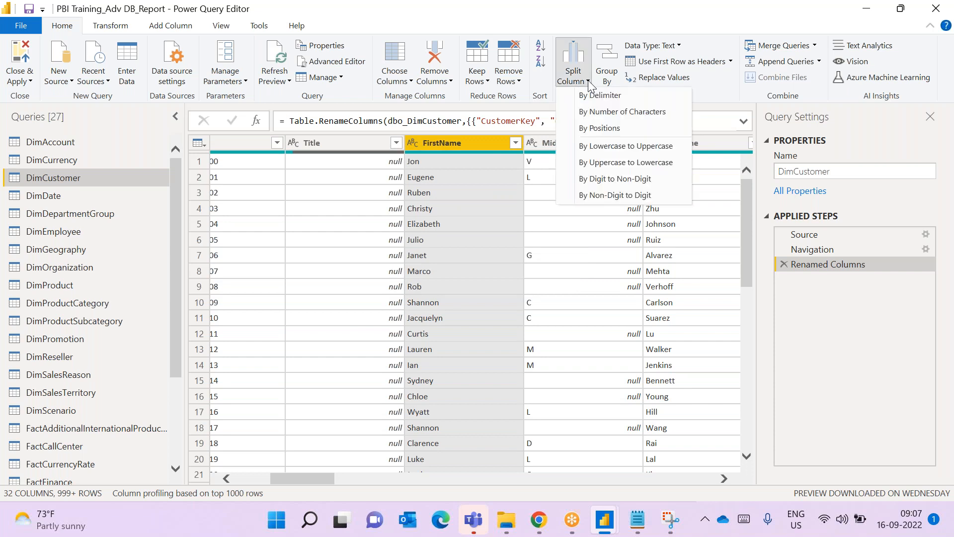
{"action": "left_click", "coordinate": [576, 168]}
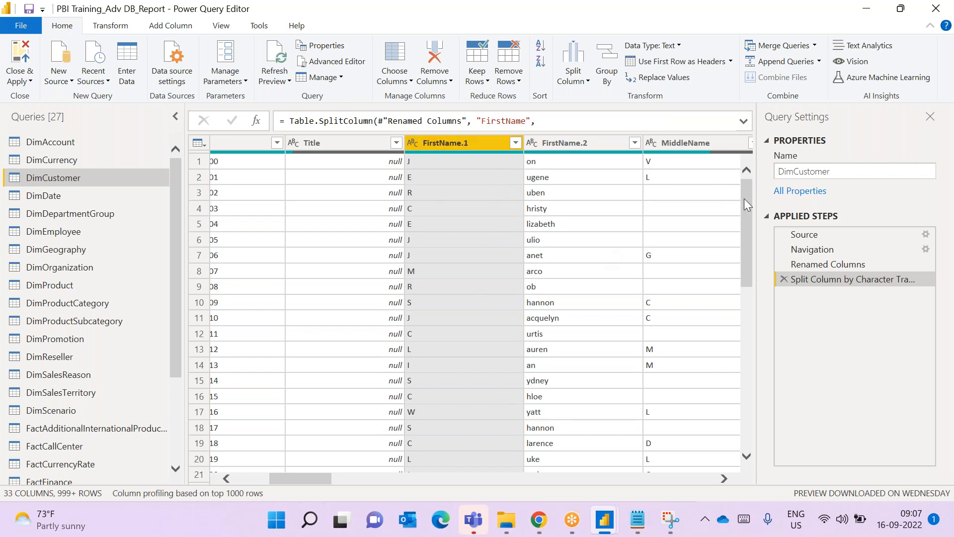
{"action": "left_click_drag", "start_coordinate": [746, 206], "coordinate": [672, 172]}
{"action": "left_click", "coordinate": [784, 278]}
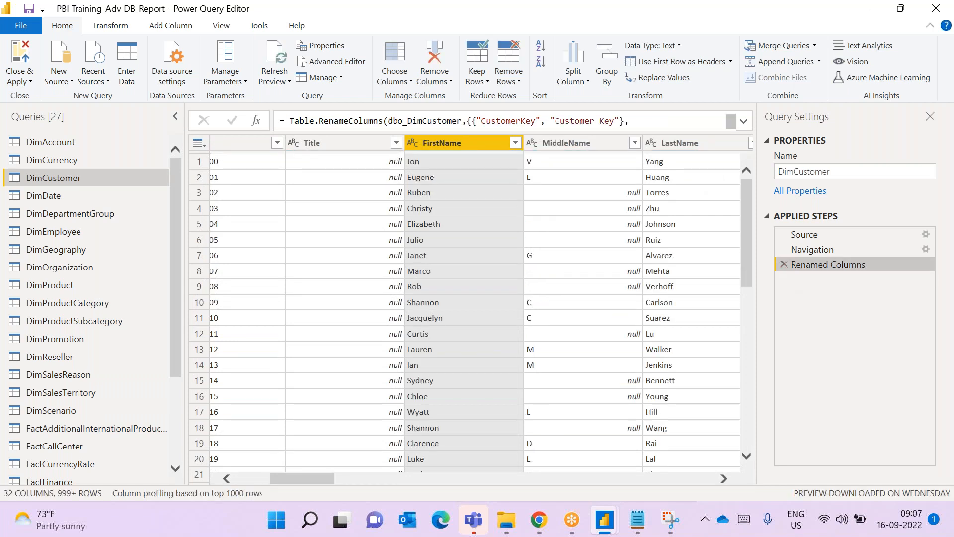
{"action": "left_click", "coordinate": [670, 519]}
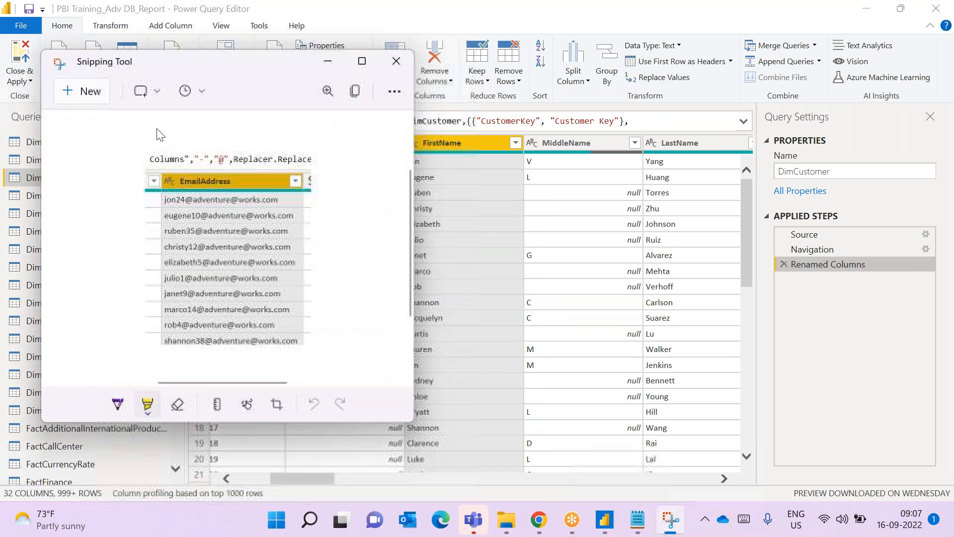
{"action": "left_click", "coordinate": [96, 98]}
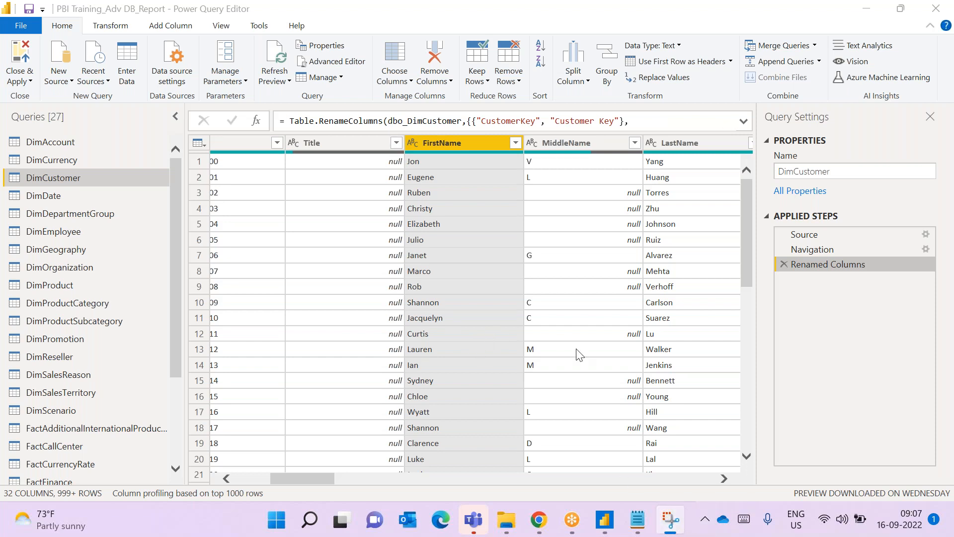
{"action": "left_click", "coordinate": [777, 332]}
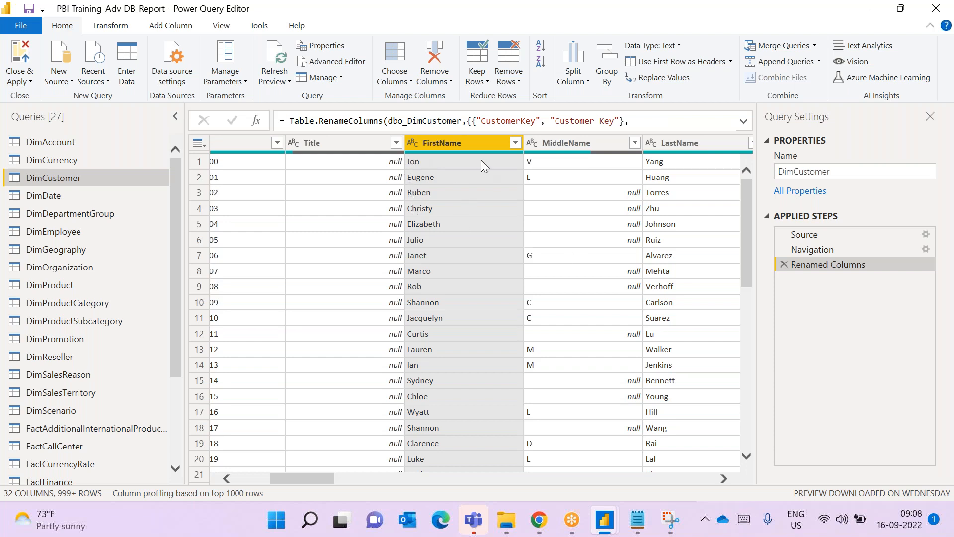
Split the FirstName column and the AddressLine1 column by Uppercase to Lowercase
{"action": "left_click", "coordinate": [586, 81]}
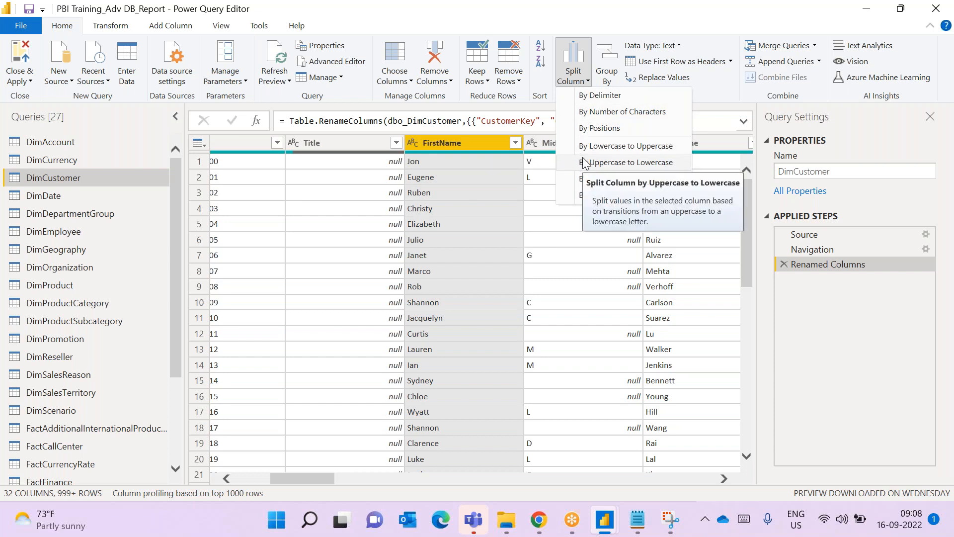
{"action": "left_click", "coordinate": [585, 163]}
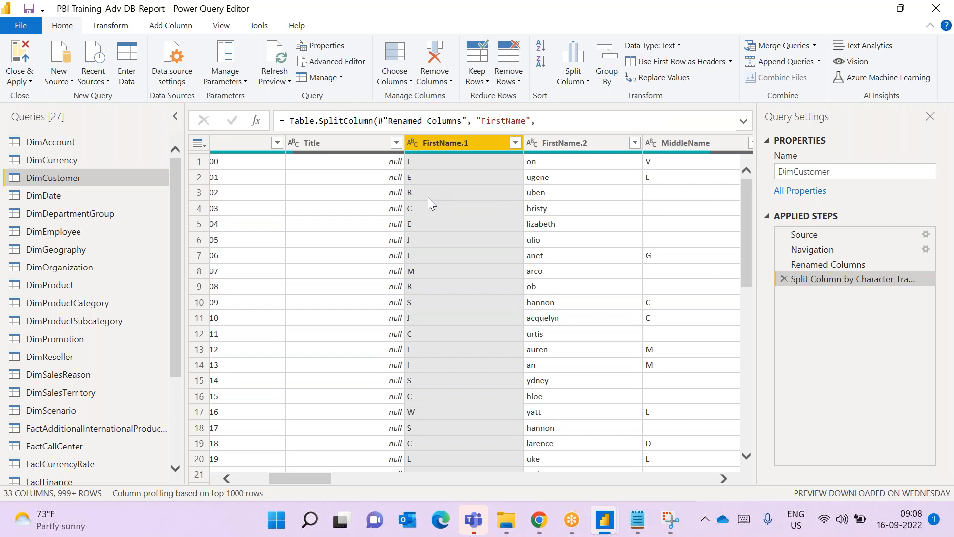
{"action": "left_click_drag", "start_coordinate": [301, 477], "coordinate": [661, 427]}
{"action": "scroll", "coordinate": [652, 426], "scroll_direction": "left", "scroll_amount": 5}
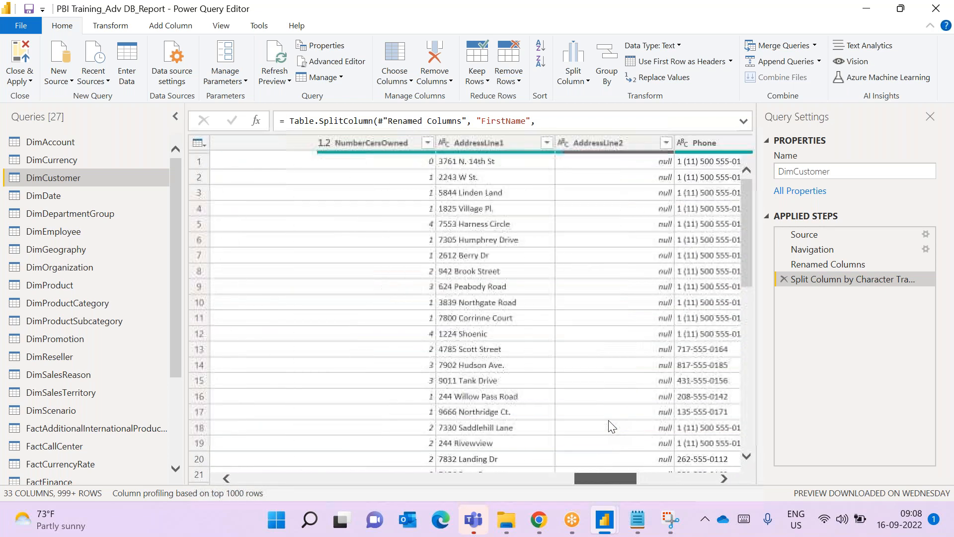
{"action": "left_click", "coordinate": [500, 143]}
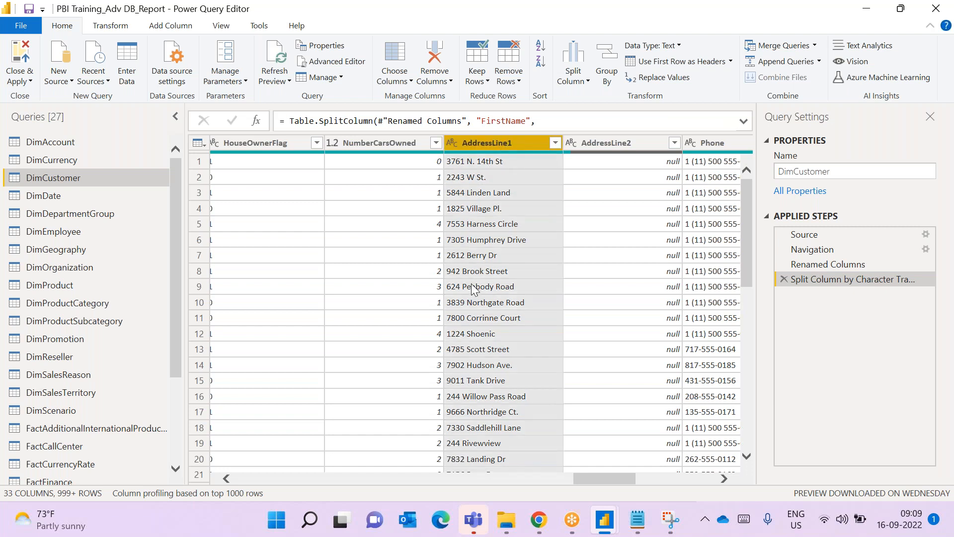
{"action": "left_click", "coordinate": [581, 82]}
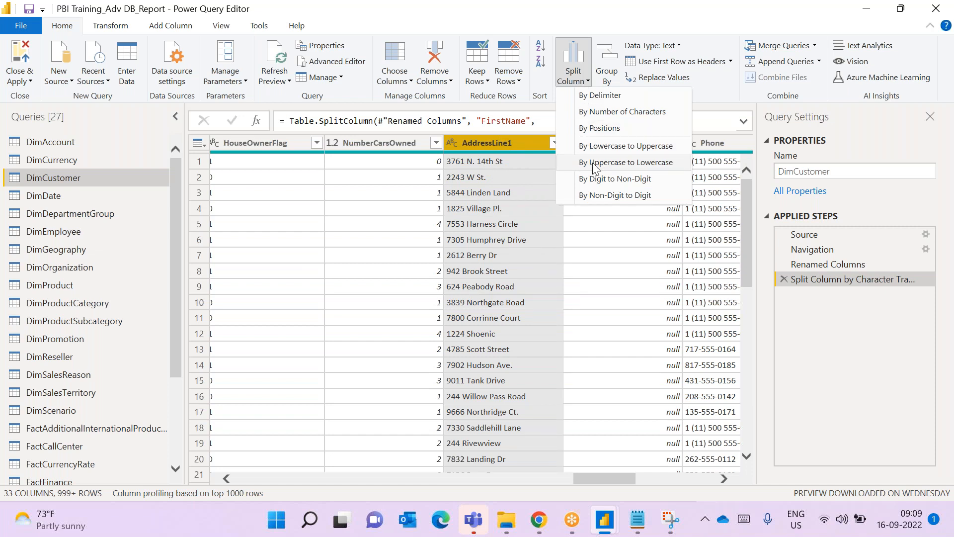
{"action": "left_click", "coordinate": [611, 146]}
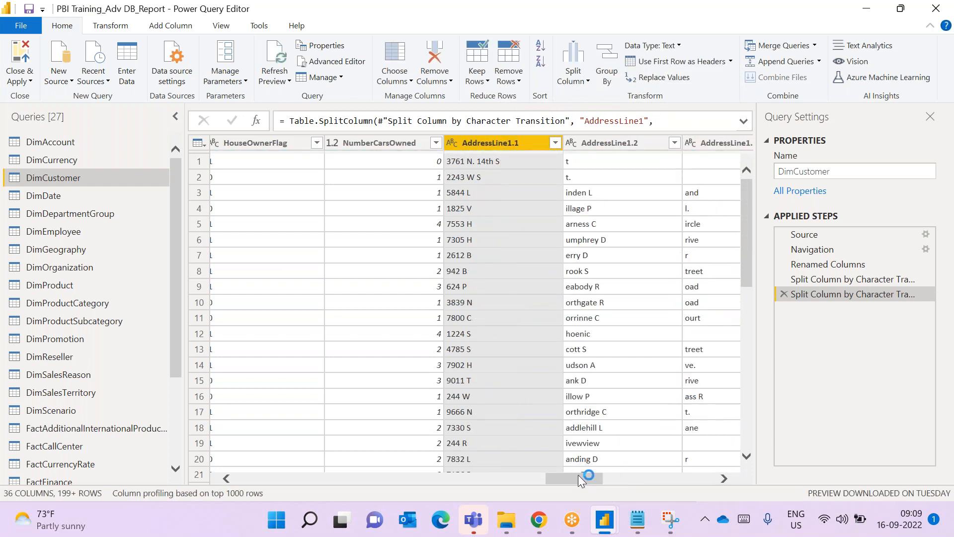
Look across the split AddressLine1 columns and delete both Split Column by Character Transition steps
{"action": "left_click_drag", "start_coordinate": [577, 476], "coordinate": [580, 476]}
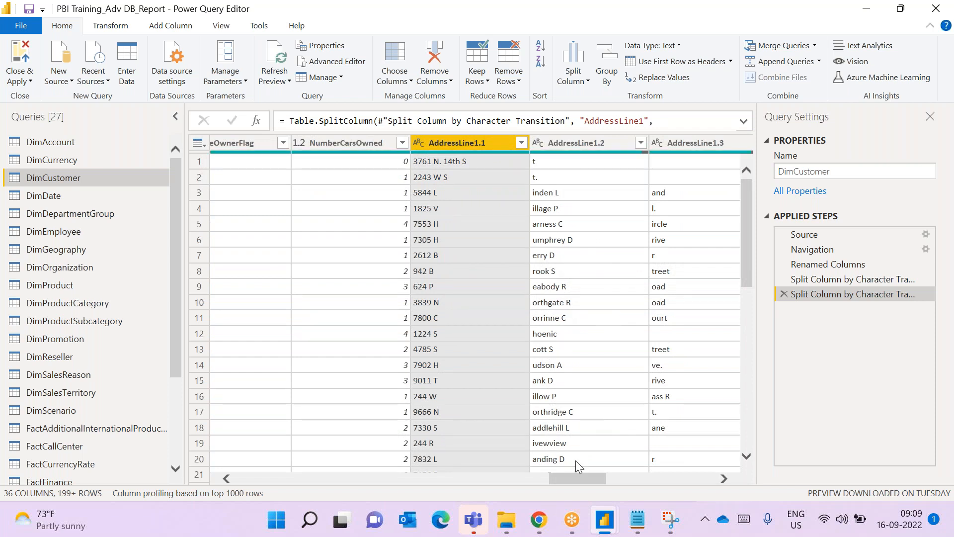
{"action": "left_click_drag", "start_coordinate": [580, 473], "coordinate": [587, 472]}
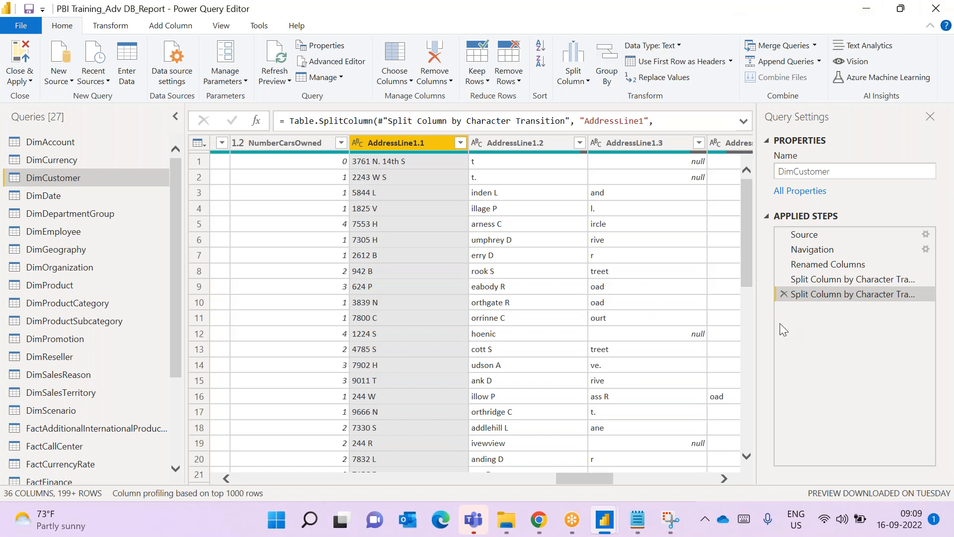
{"action": "left_click", "coordinate": [783, 295]}
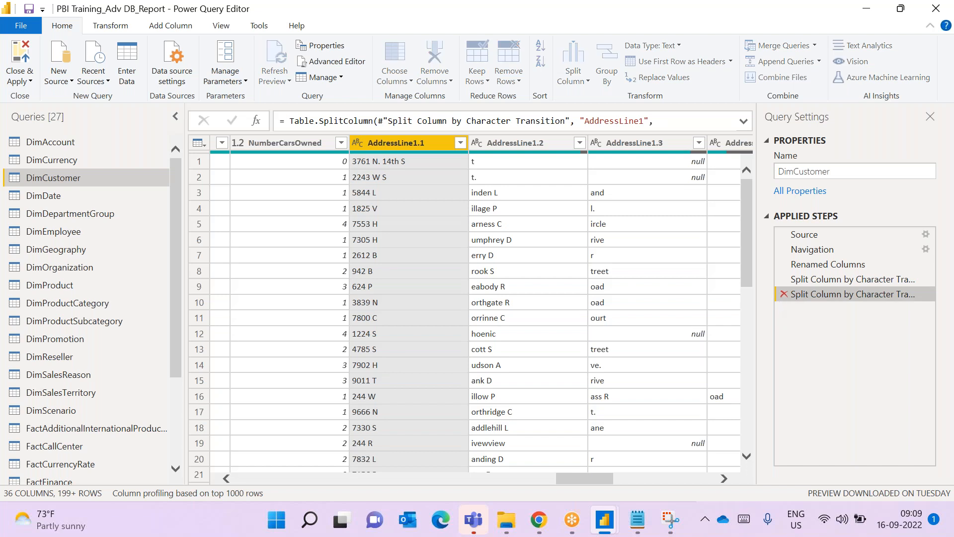
{"action": "left_click", "coordinate": [784, 278]}
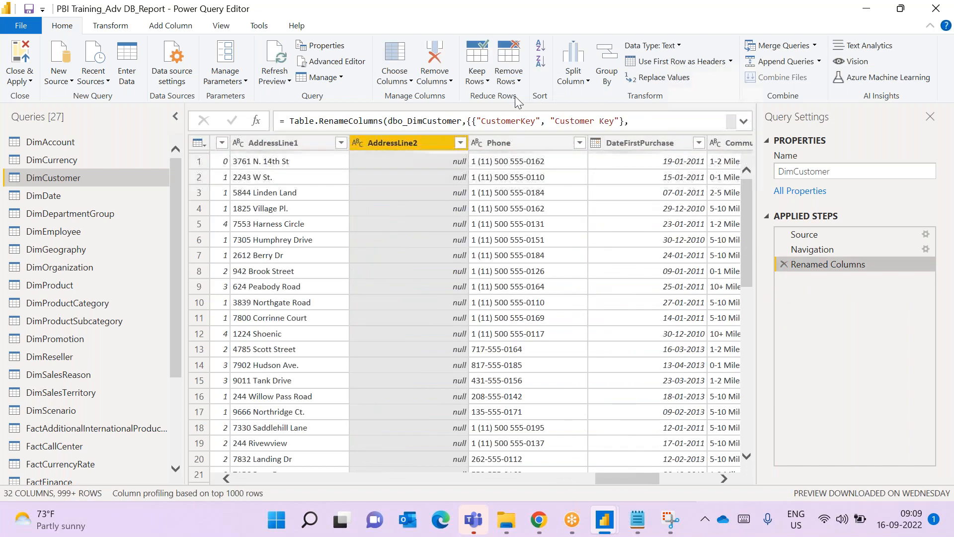
Split the FirstName column by Lowercase to Uppercase
{"action": "left_click", "coordinate": [571, 79]}
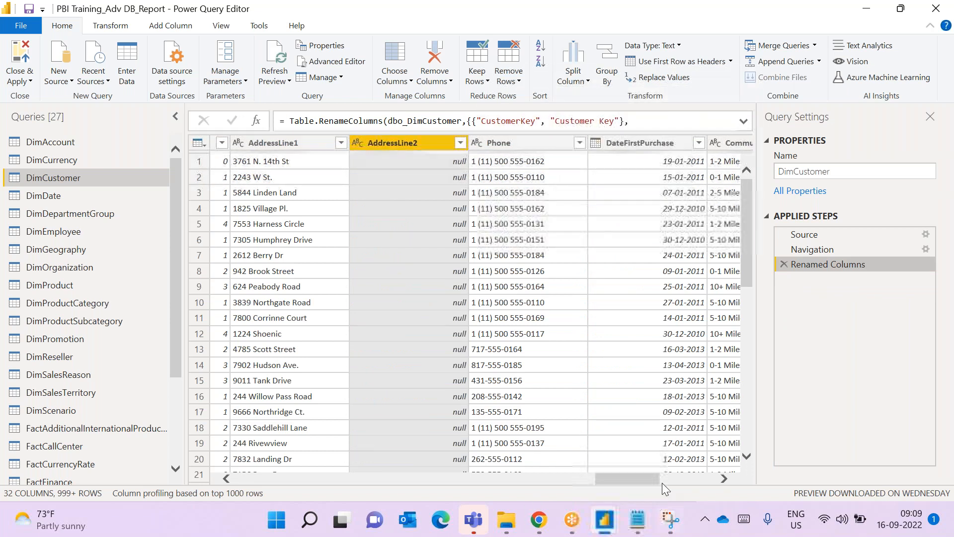
{"action": "scroll", "coordinate": [638, 477], "scroll_direction": "left", "scroll_amount": 3}
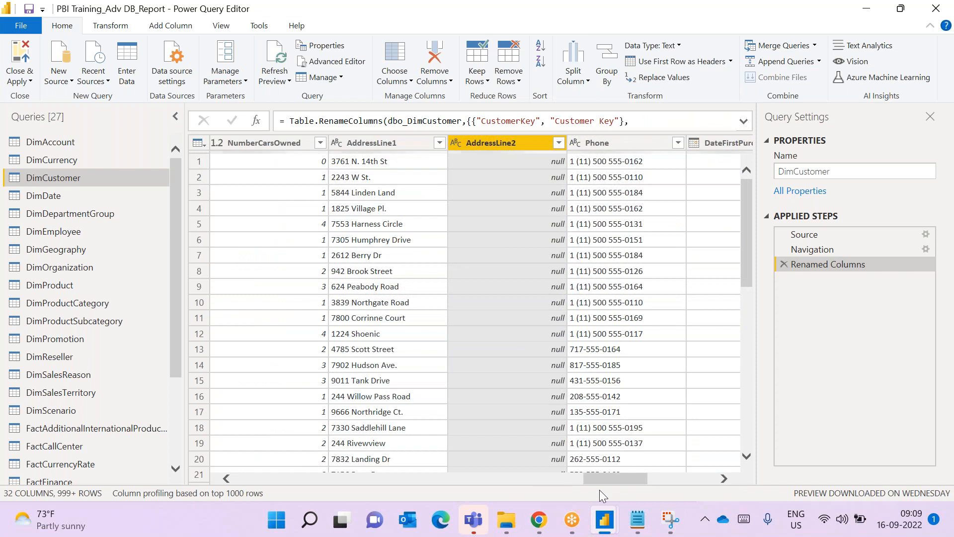
{"action": "left_click_drag", "start_coordinate": [599, 478], "coordinate": [293, 485]}
{"action": "left_click", "coordinate": [443, 145]}
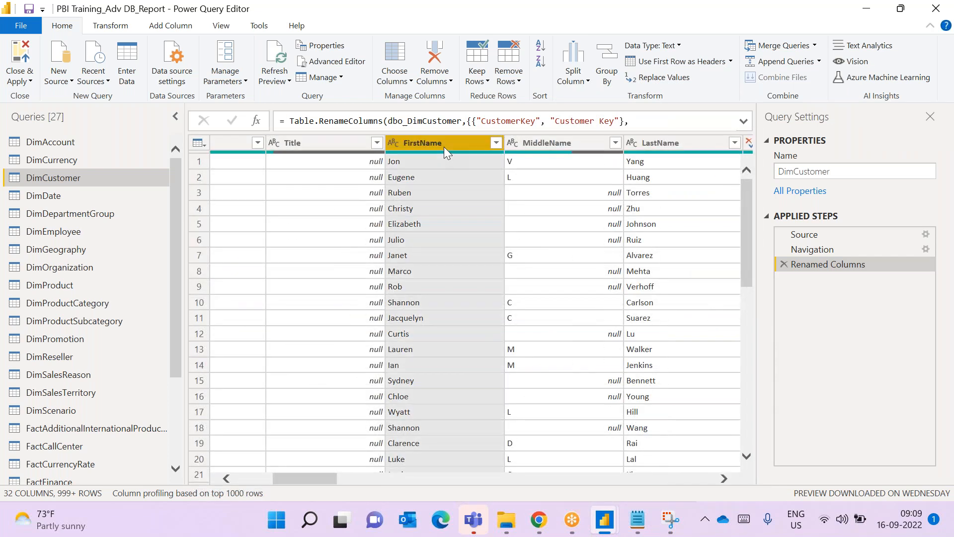
{"action": "left_click", "coordinate": [573, 75]}
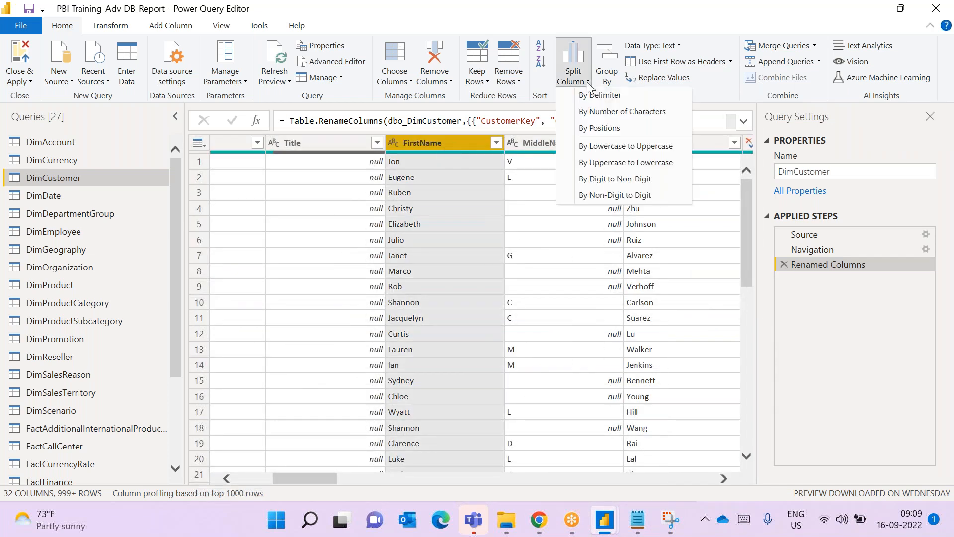
{"action": "left_click", "coordinate": [596, 149]}
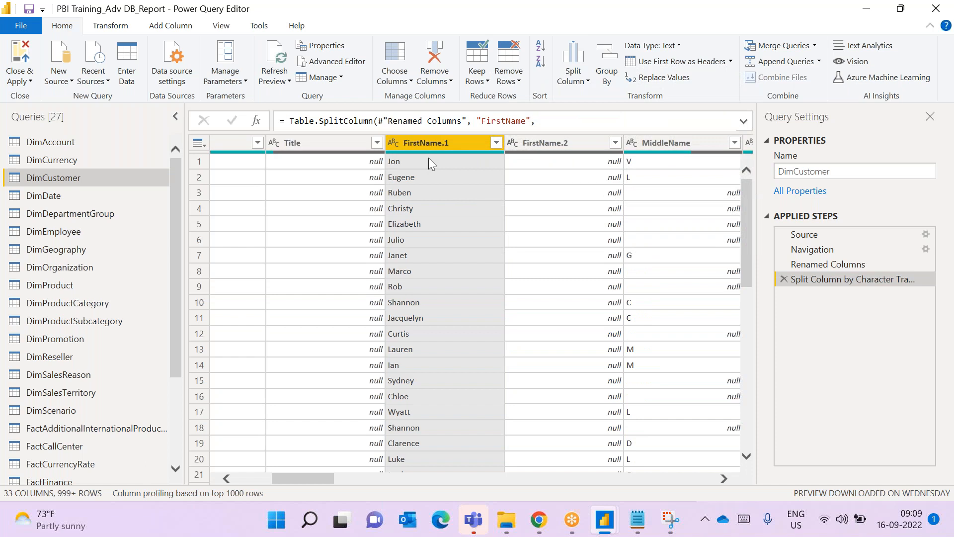
Look through the rows of the split FirstName columns and remove the split step
{"action": "scroll", "coordinate": [454, 229], "scroll_direction": "down", "scroll_amount": 9}
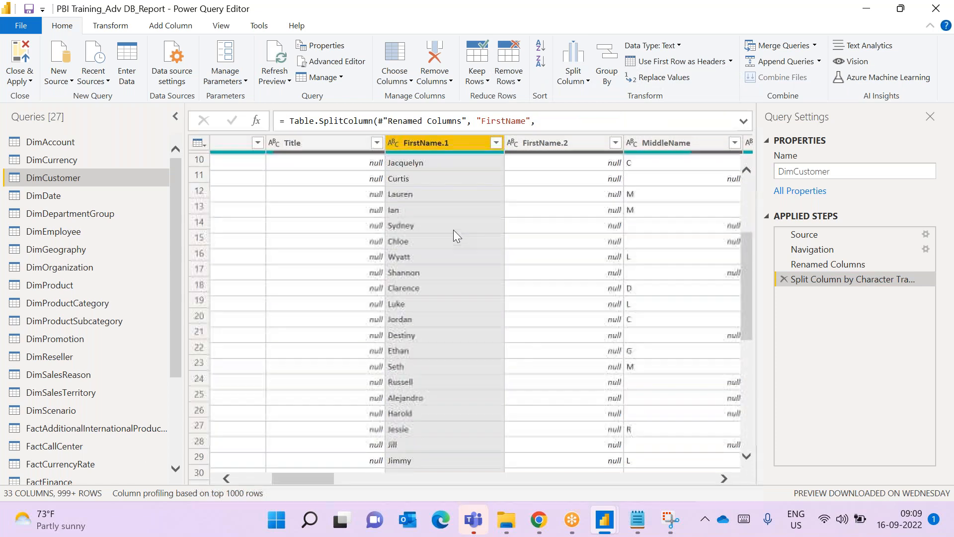
{"action": "scroll", "coordinate": [456, 244], "scroll_direction": "down", "scroll_amount": 4}
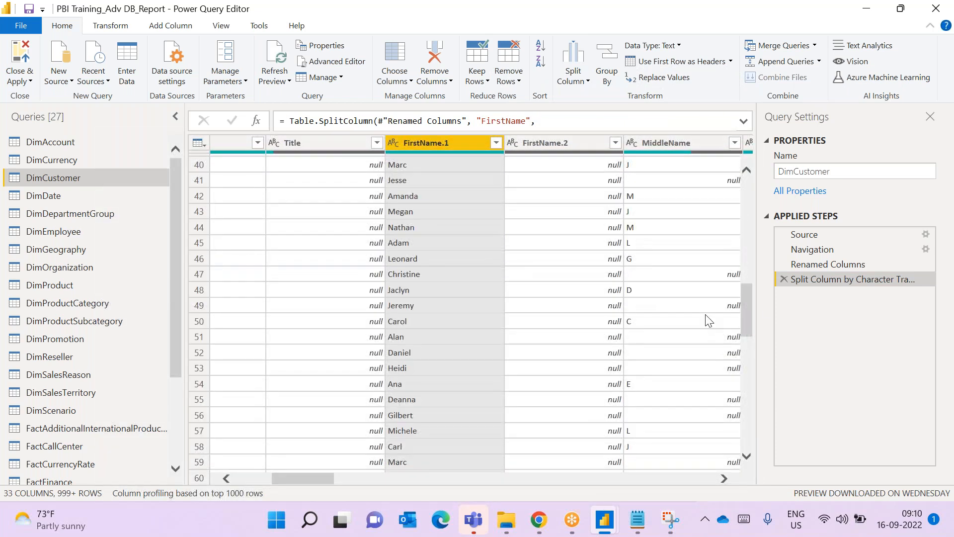
{"action": "left_click_drag", "start_coordinate": [748, 311], "coordinate": [751, 160]}
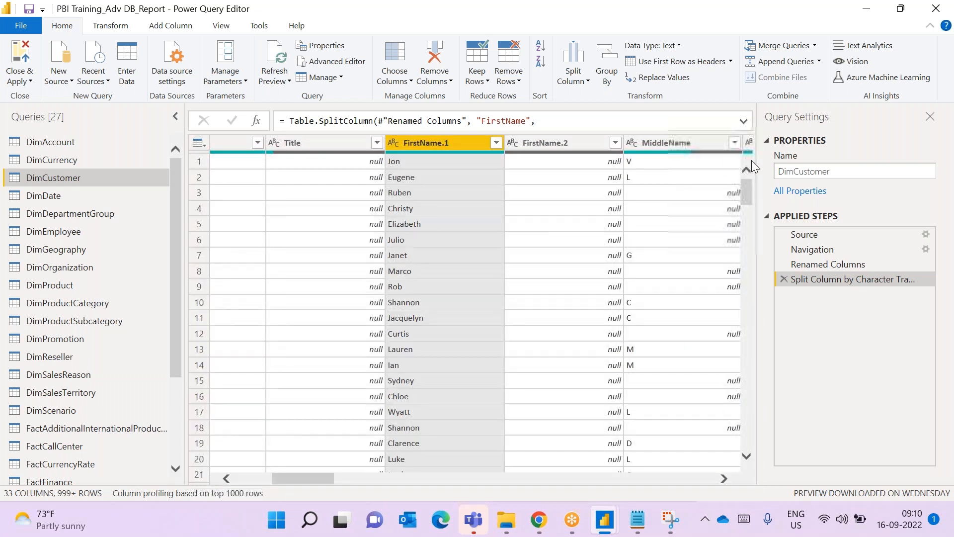
{"action": "left_click", "coordinate": [783, 279]}
Split the EnglishOccupation column by Lowercase to Uppercase and remove that split step
{"action": "scroll", "coordinate": [344, 471], "scroll_direction": "down", "scroll_amount": 1}
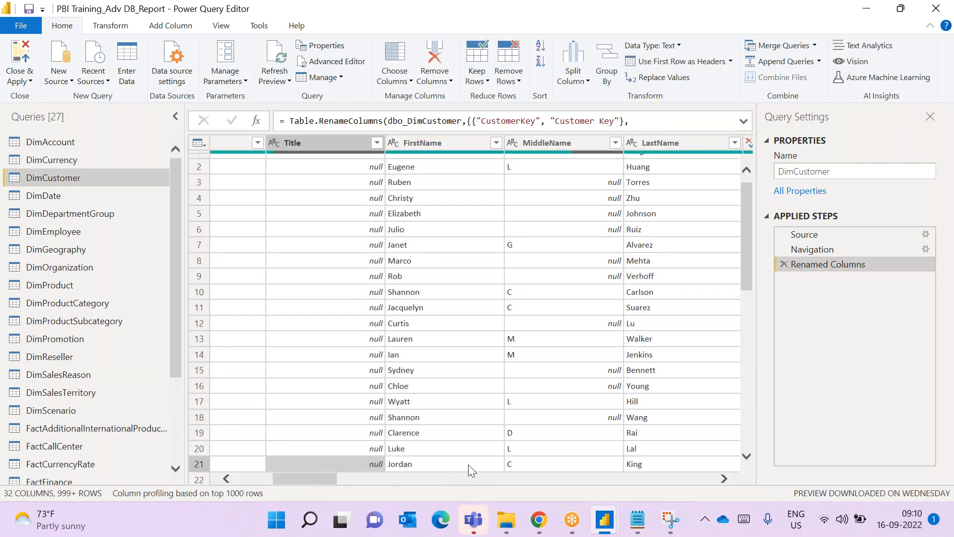
{"action": "left_click_drag", "start_coordinate": [317, 478], "coordinate": [535, 483]}
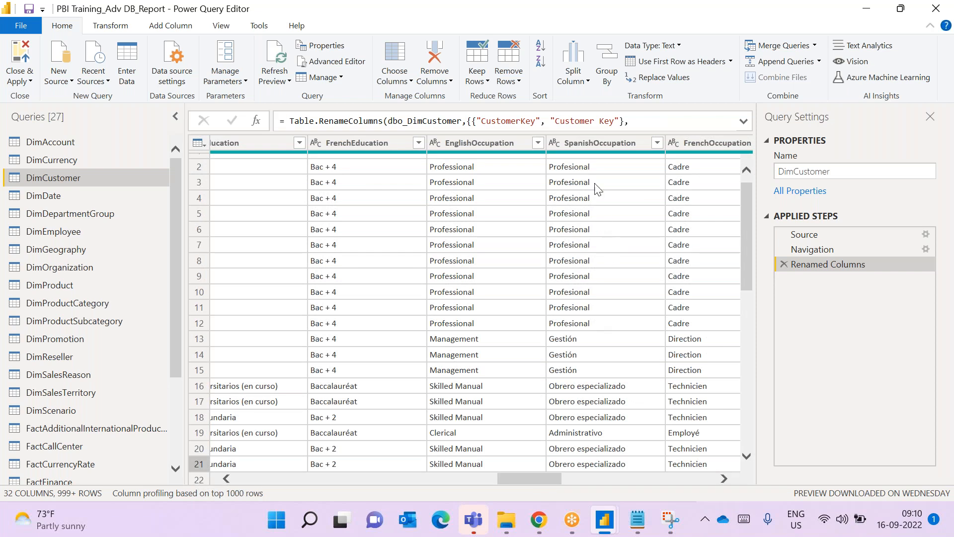
{"action": "left_click", "coordinate": [580, 140]}
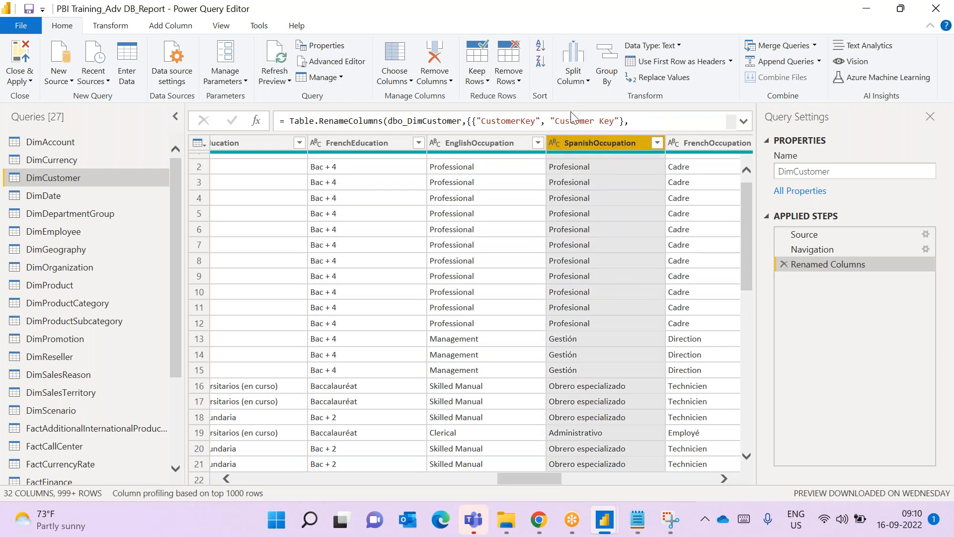
{"action": "left_click", "coordinate": [520, 143]}
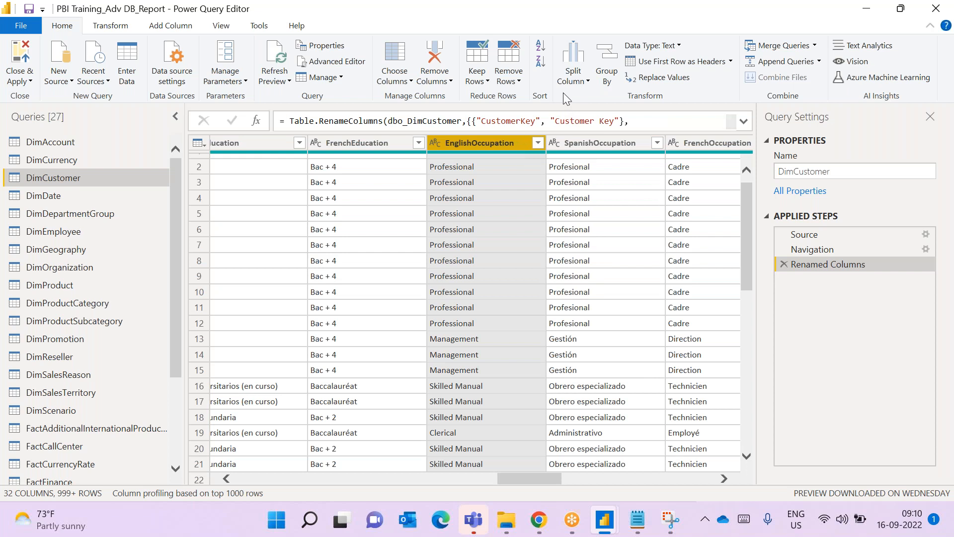
{"action": "left_click", "coordinate": [573, 75]}
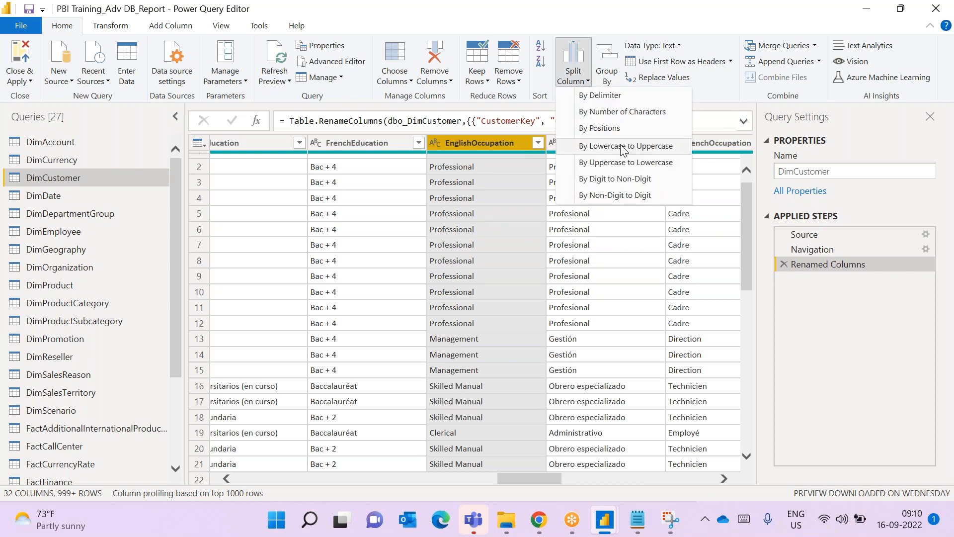
{"action": "left_click", "coordinate": [616, 146]}
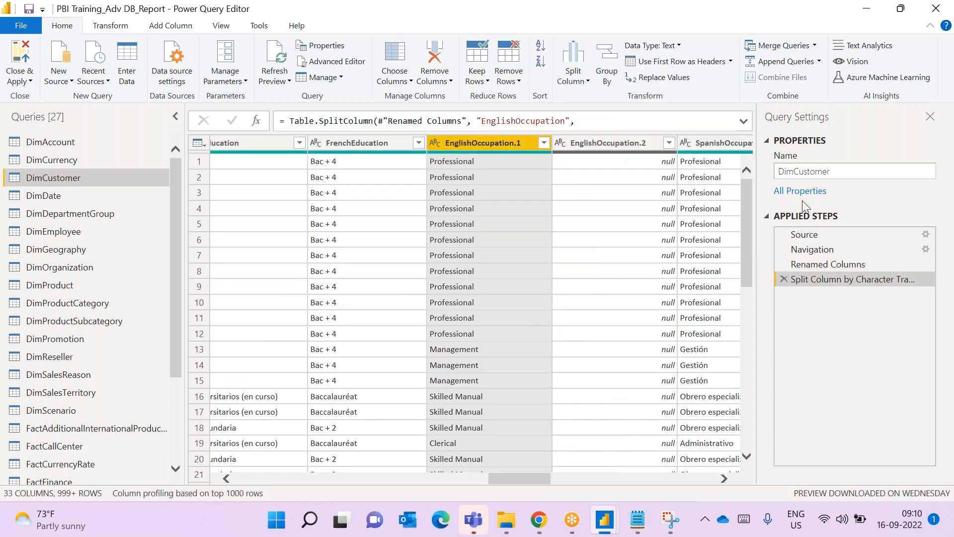
{"action": "left_click_drag", "start_coordinate": [746, 197], "coordinate": [741, 235]}
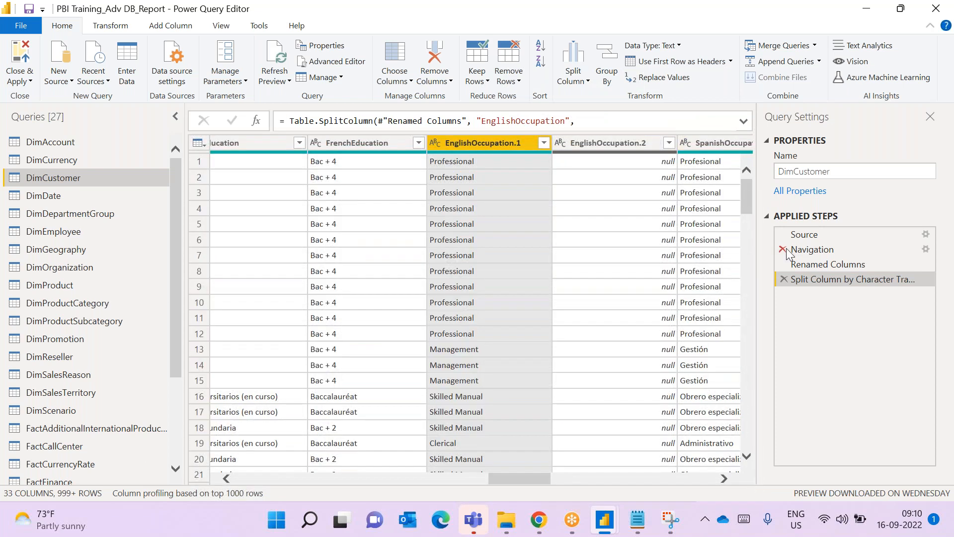
{"action": "left_click", "coordinate": [784, 279]}
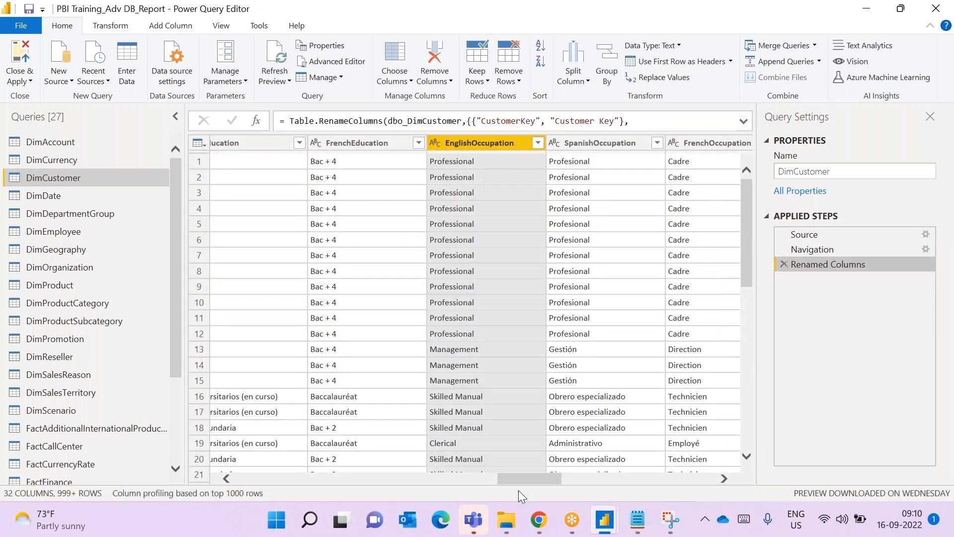
Split the AddressLine1 column by Lowercase to Uppercase and remove that split step
{"action": "left_click_drag", "start_coordinate": [539, 479], "coordinate": [610, 475]}
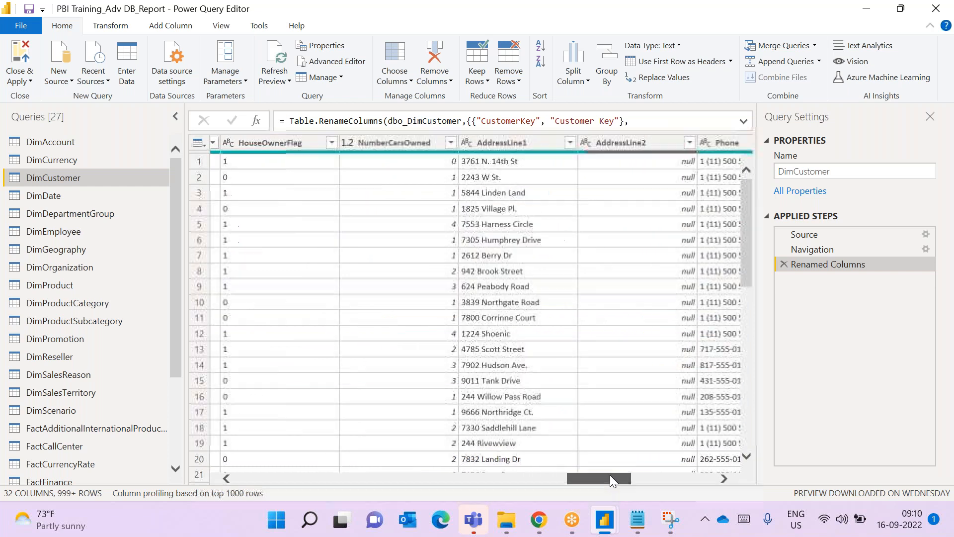
{"action": "left_click", "coordinate": [497, 143]}
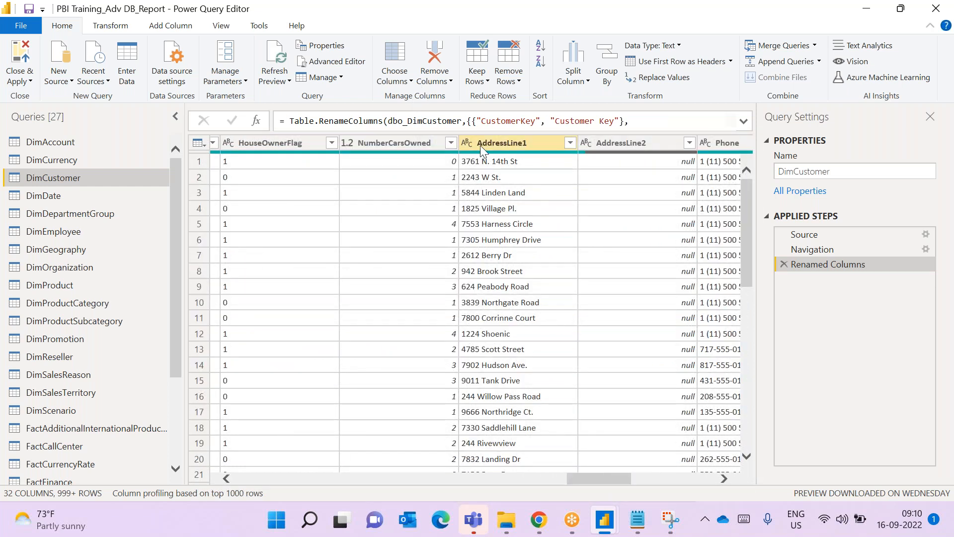
{"action": "left_click", "coordinate": [576, 77]}
{"action": "left_click", "coordinate": [625, 146]}
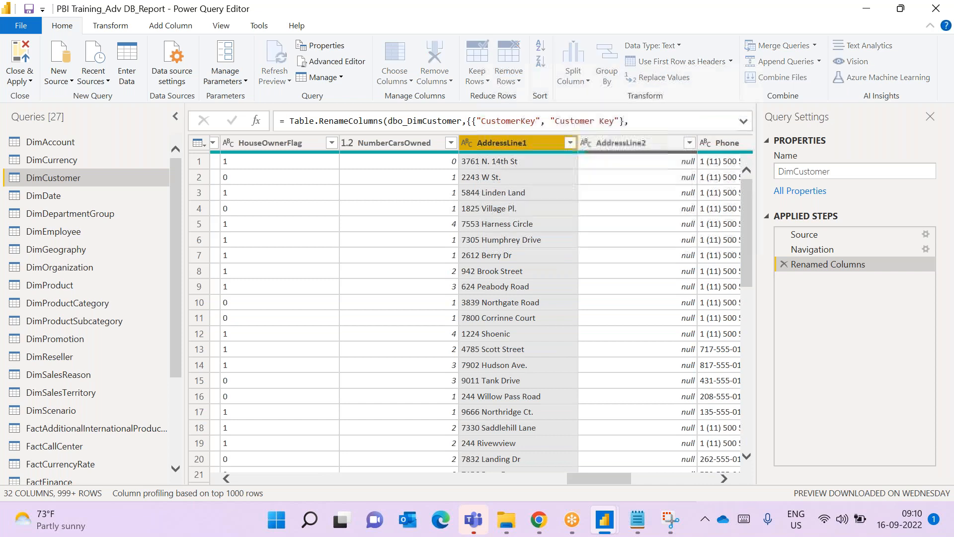
{"action": "left_click_drag", "start_coordinate": [746, 194], "coordinate": [744, 142]}
{"action": "left_click", "coordinate": [784, 279]}
Split the AddressLine1 column by Uppercase to Lowercase and look across the resulting columns
{"action": "left_click", "coordinate": [573, 74]}
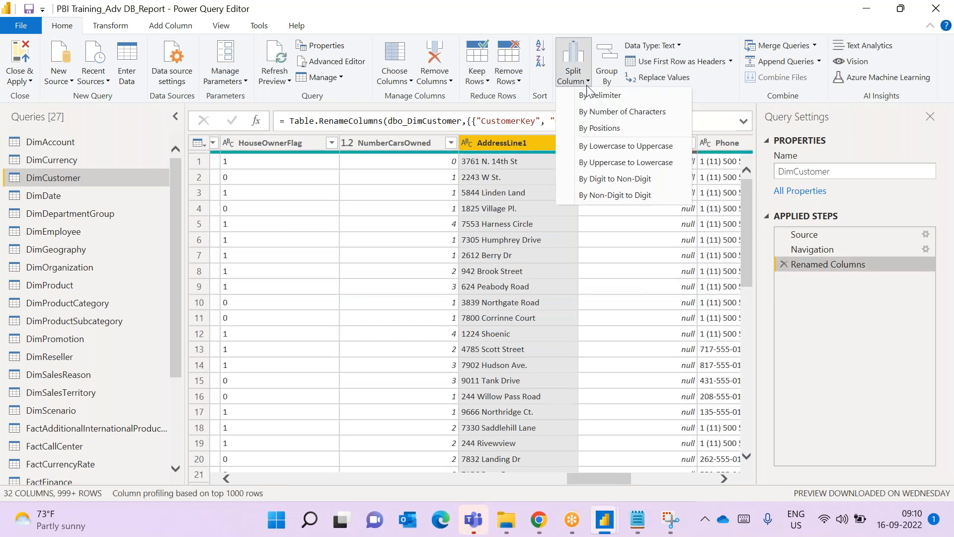
{"action": "left_click", "coordinate": [607, 163]}
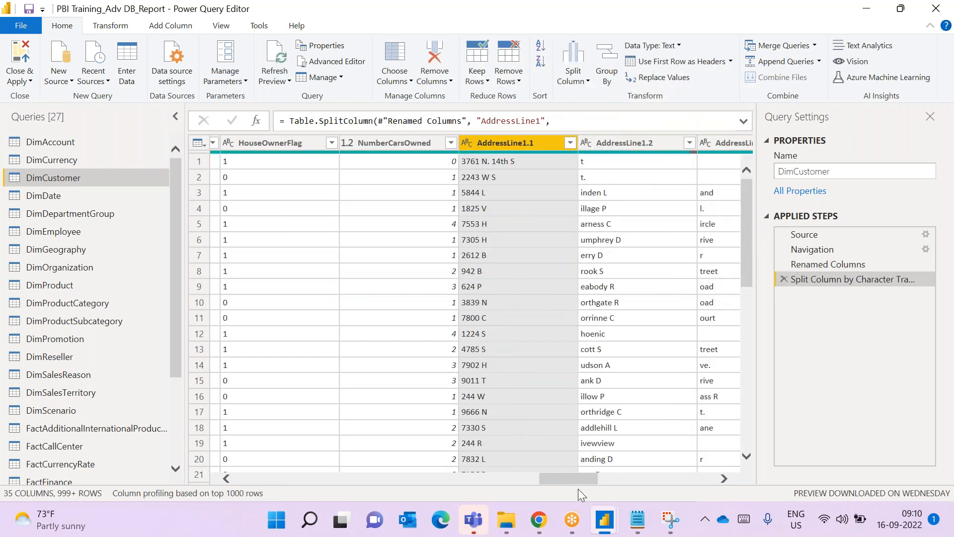
{"action": "left_click_drag", "start_coordinate": [586, 482], "coordinate": [607, 478]}
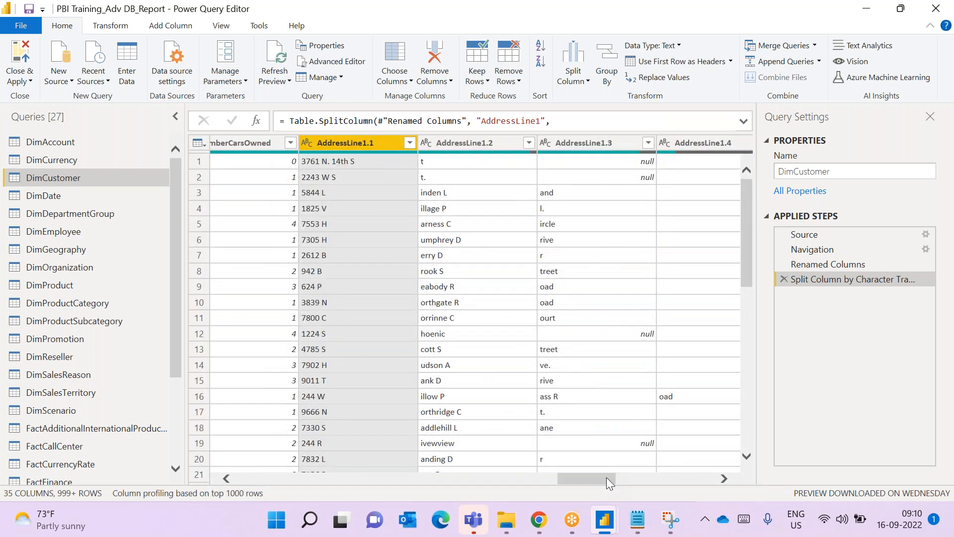
Split the AddressLine1.2 column by Lowercase to Uppercase and look through the resulting rows
{"action": "left_click", "coordinate": [434, 142]}
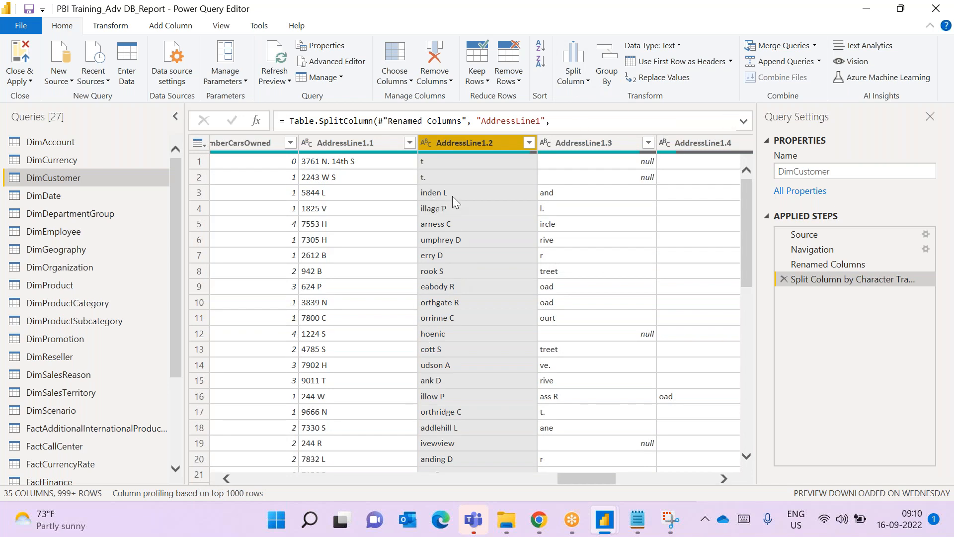
{"action": "left_click", "coordinate": [587, 84]}
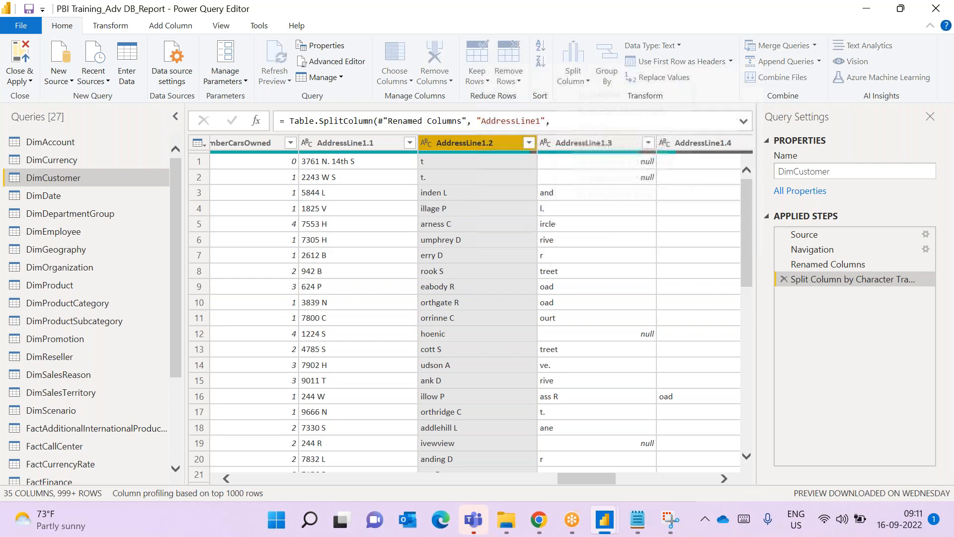
{"action": "left_click", "coordinate": [595, 147]}
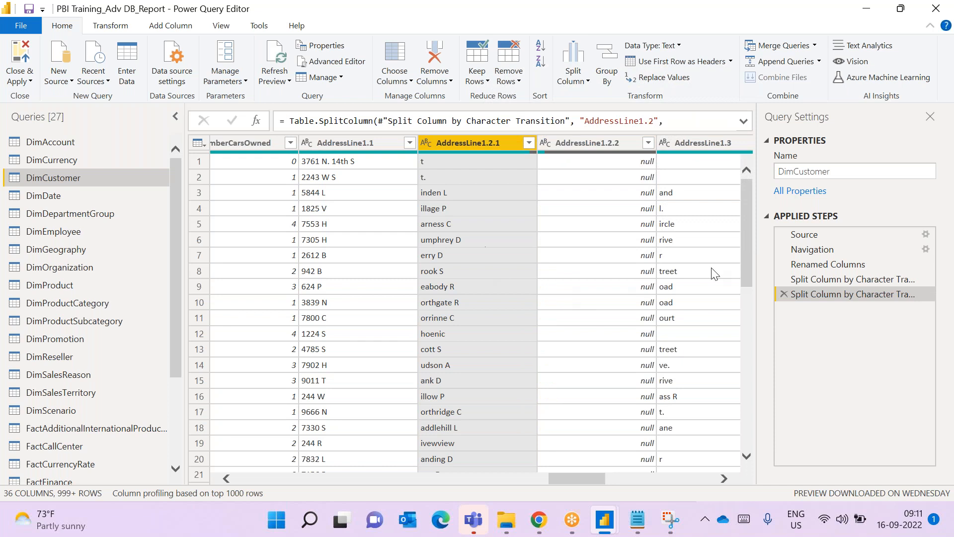
{"action": "left_click_drag", "start_coordinate": [744, 204], "coordinate": [745, 171]}
Load the full value list for the AddressLine1.2.2 column and filter it to only A, C, D and F
{"action": "left_click", "coordinate": [648, 143]}
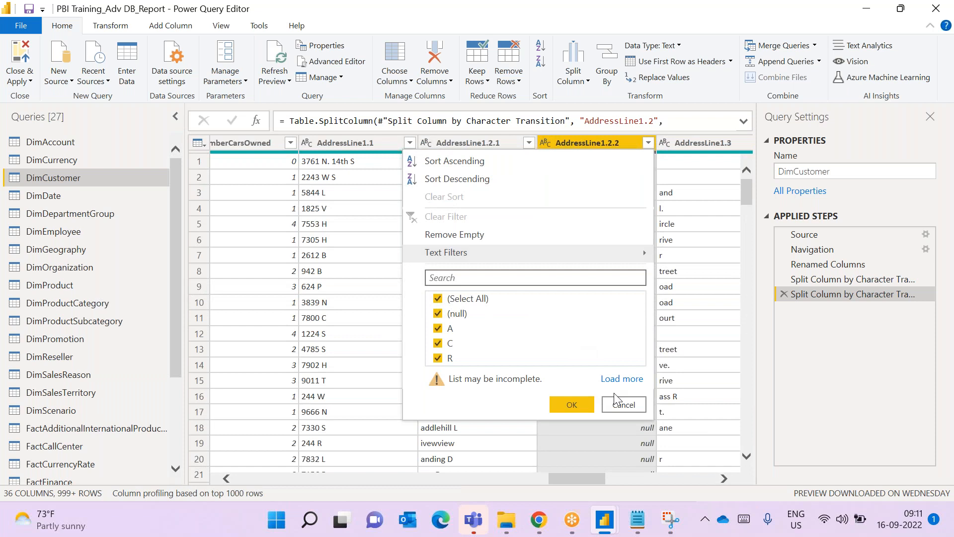
{"action": "left_click", "coordinate": [623, 404]}
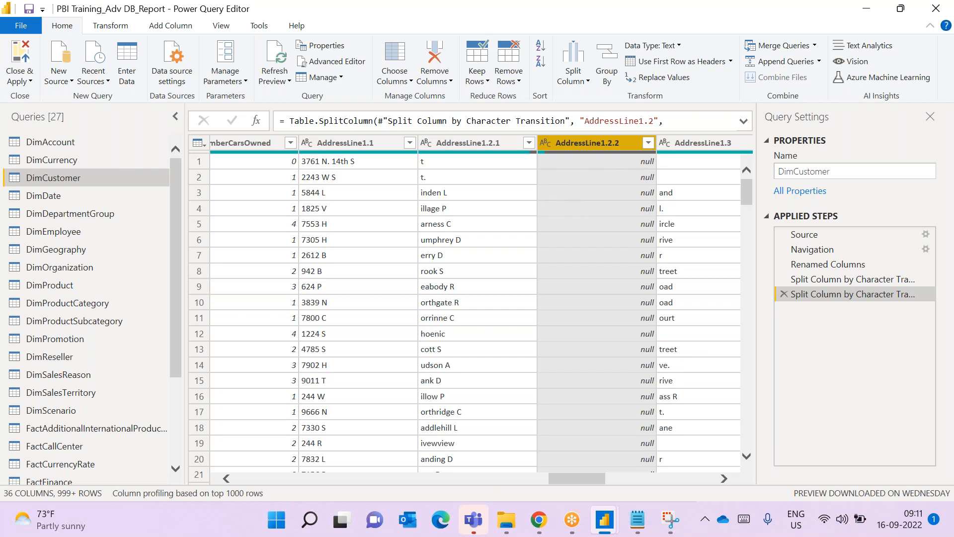
{"action": "left_click", "coordinate": [648, 144]}
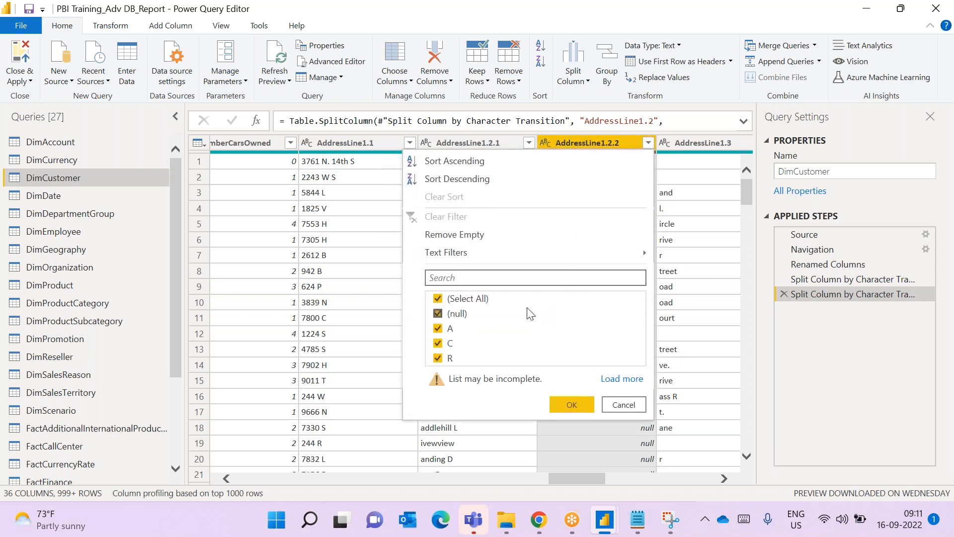
{"action": "left_click", "coordinate": [621, 379]}
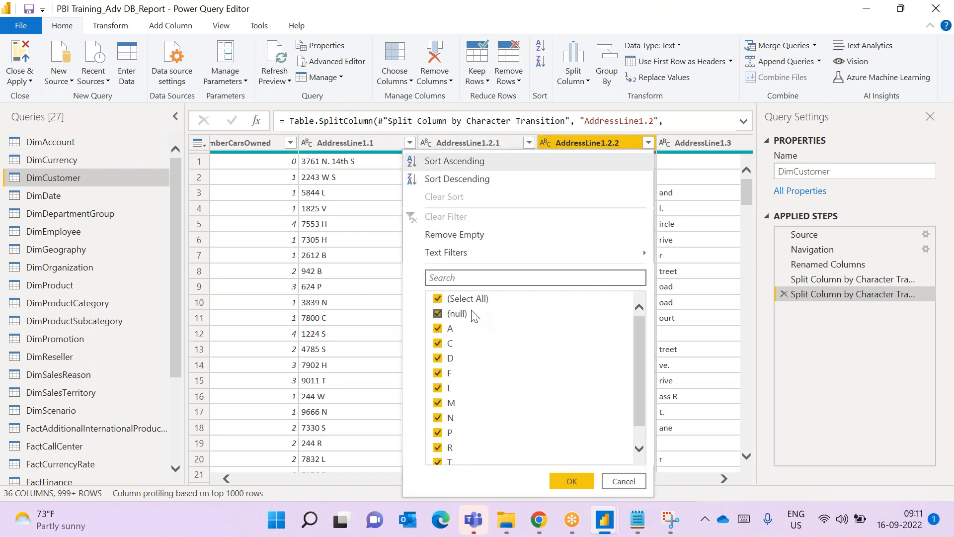
{"action": "left_click", "coordinate": [437, 300]}
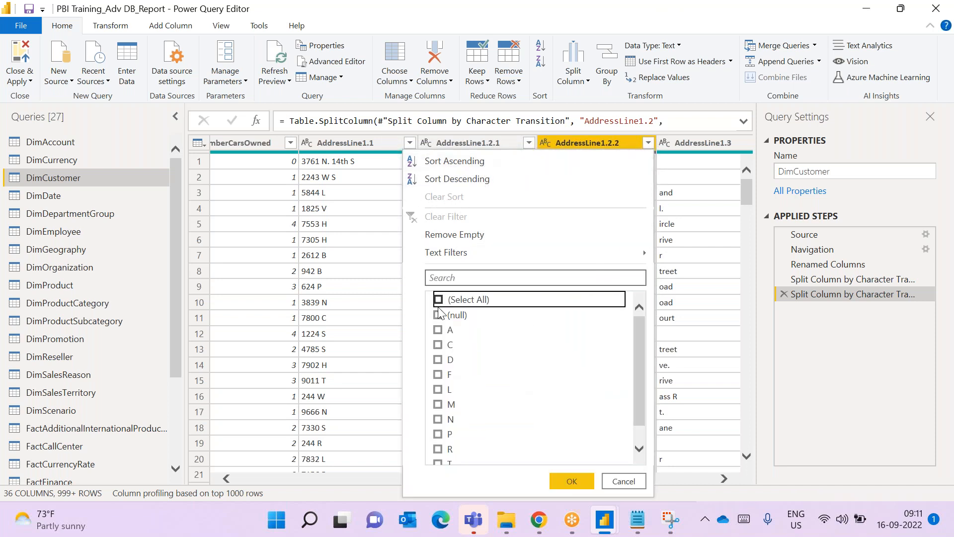
{"action": "left_click", "coordinate": [437, 328]}
{"action": "left_click", "coordinate": [437, 344]}
{"action": "left_click", "coordinate": [437, 357]}
{"action": "left_click", "coordinate": [438, 373]}
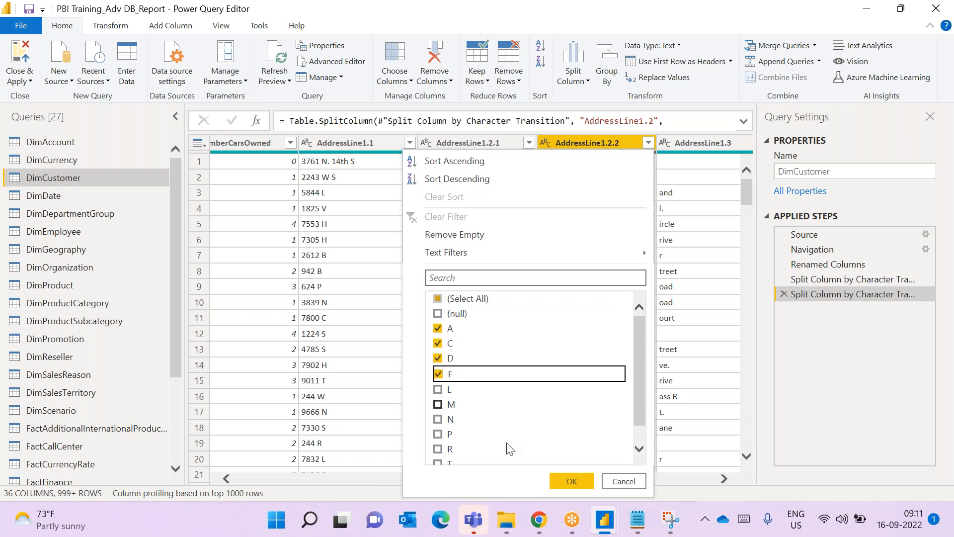
{"action": "left_click", "coordinate": [569, 475]}
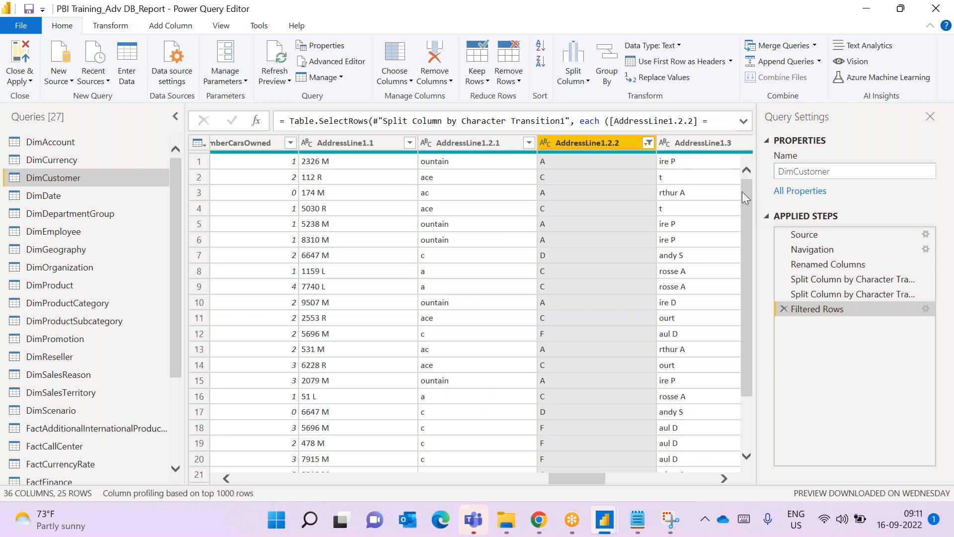
{"action": "left_click_drag", "start_coordinate": [743, 192], "coordinate": [715, 144]}
Remove the Filtered Rows step and both Split Column by Character Transition steps
{"action": "left_click", "coordinate": [784, 309]}
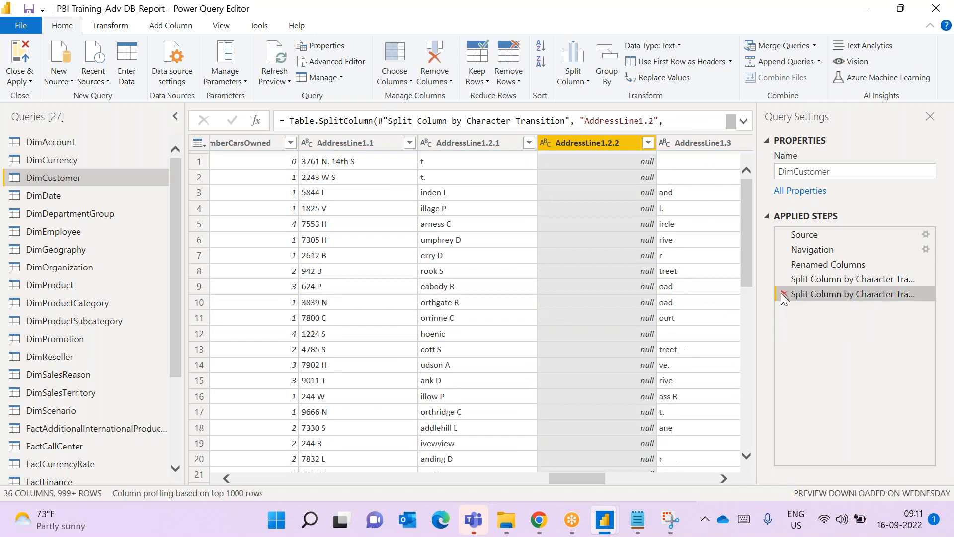
{"action": "left_click", "coordinate": [781, 293]}
{"action": "left_click", "coordinate": [782, 280]}
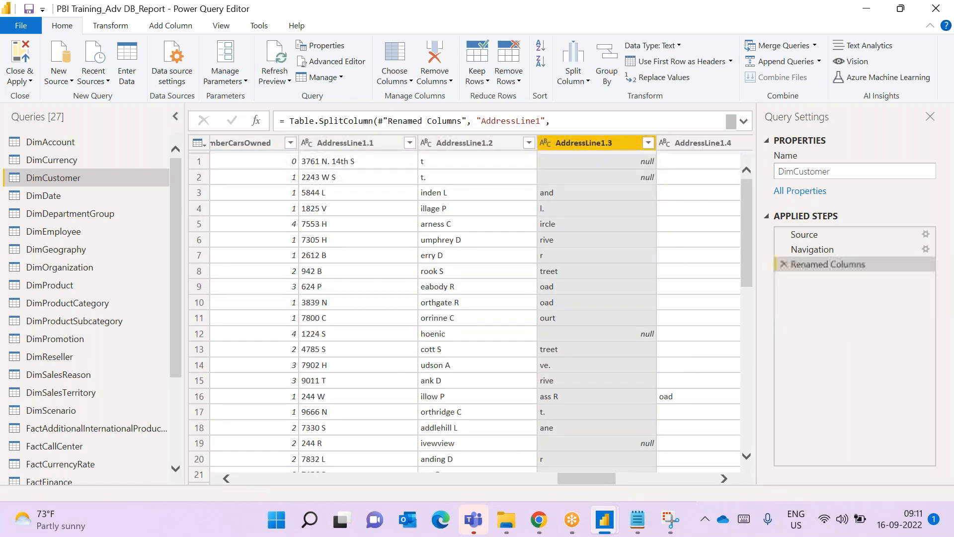
Split the Key column by Non-Digit to Digit and remove that split step
{"action": "left_click", "coordinate": [585, 81]}
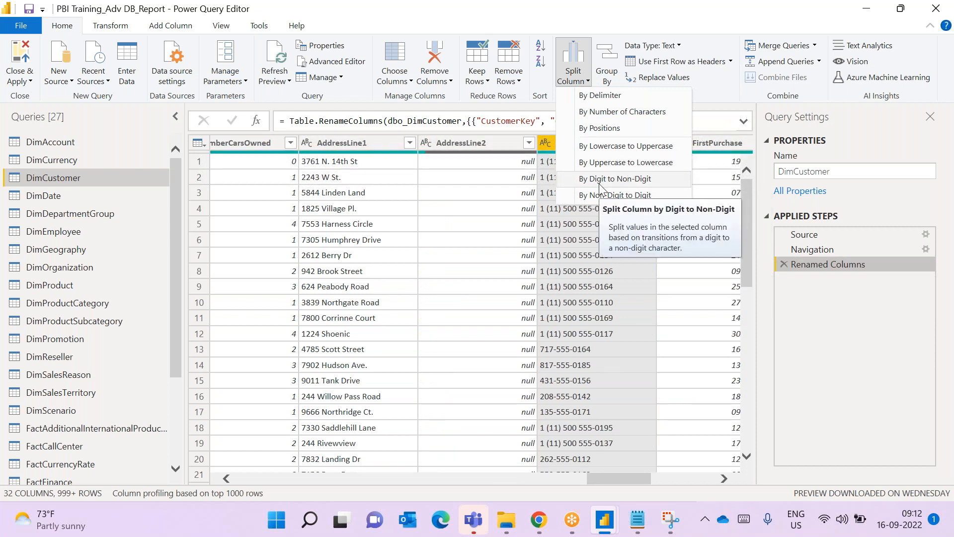
{"action": "left_click", "coordinate": [798, 353]}
{"action": "left_click_drag", "start_coordinate": [645, 479], "coordinate": [234, 479]}
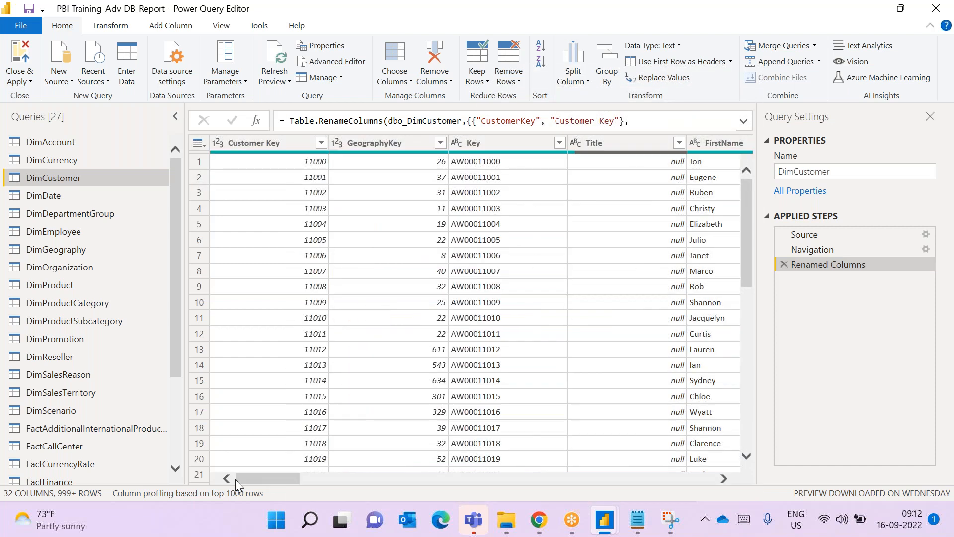
{"action": "left_click", "coordinate": [511, 140]}
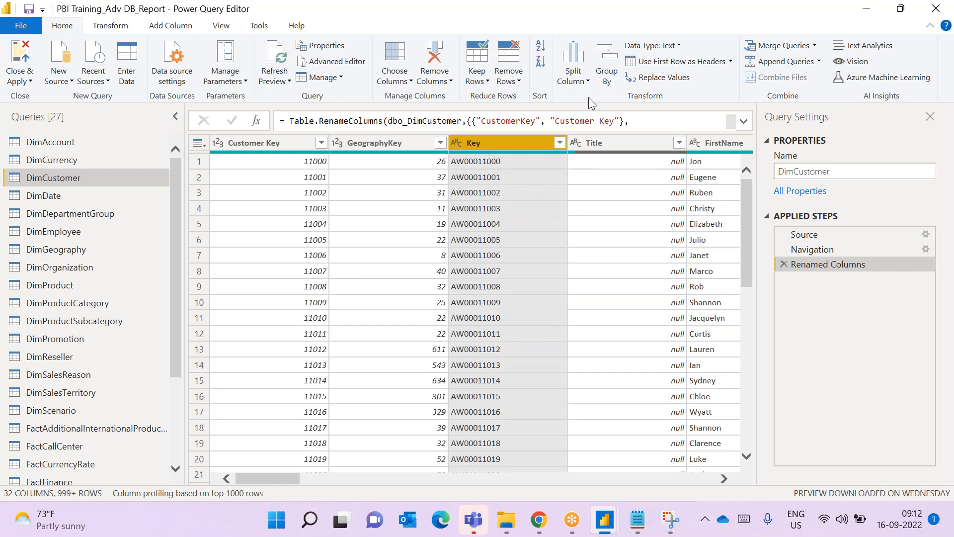
{"action": "left_click", "coordinate": [573, 75]}
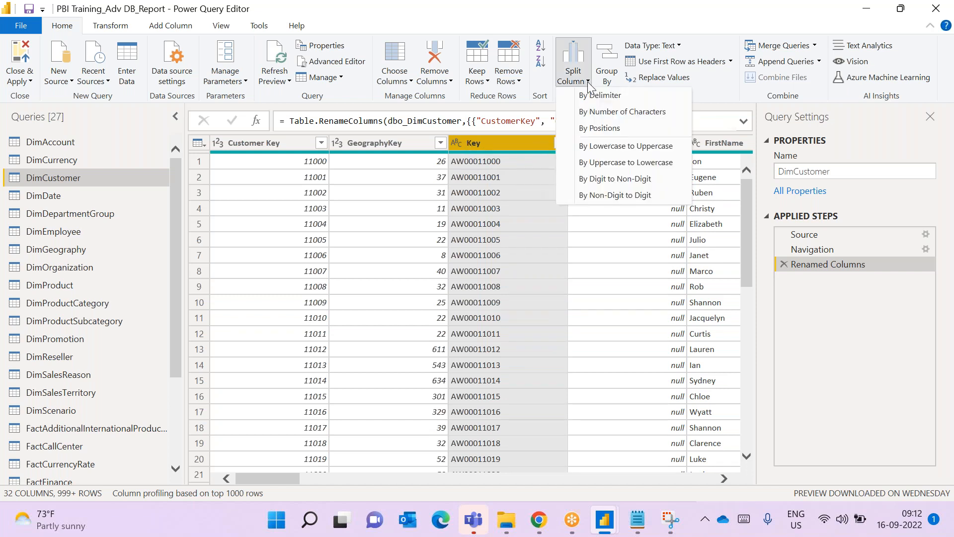
{"action": "left_click", "coordinate": [600, 199]}
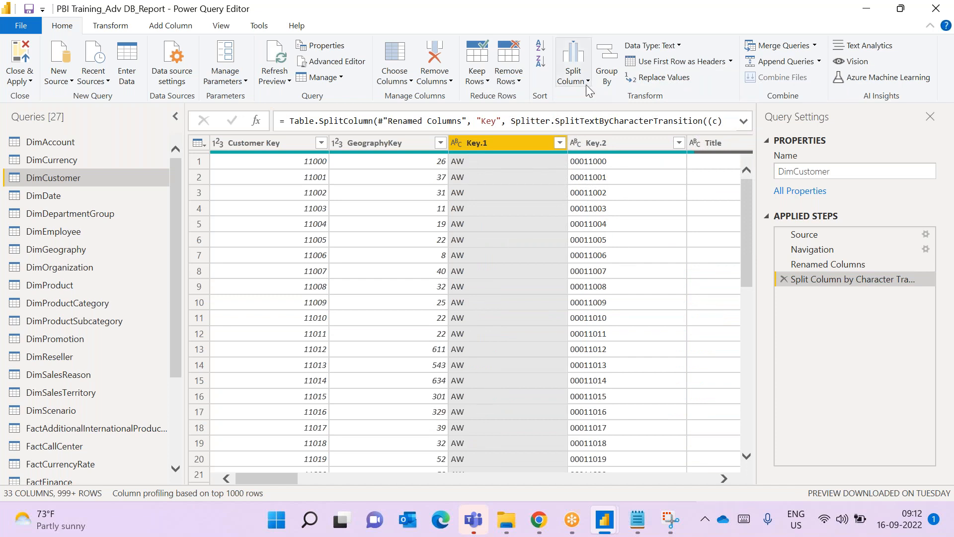
{"action": "left_click", "coordinate": [783, 278]}
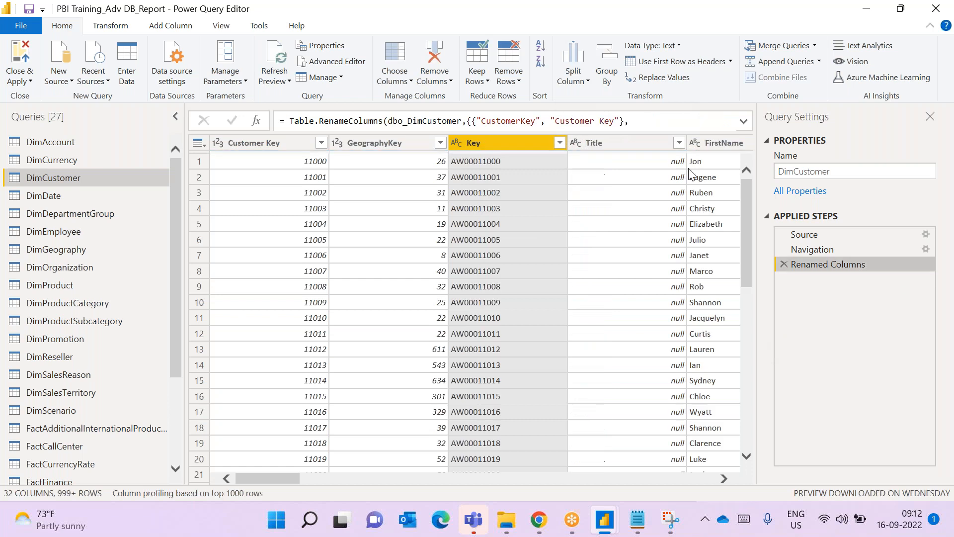
Split the Key column by Digit to Non-Digit and remove that split step
{"action": "left_click", "coordinate": [586, 82]}
{"action": "left_click", "coordinate": [601, 180]}
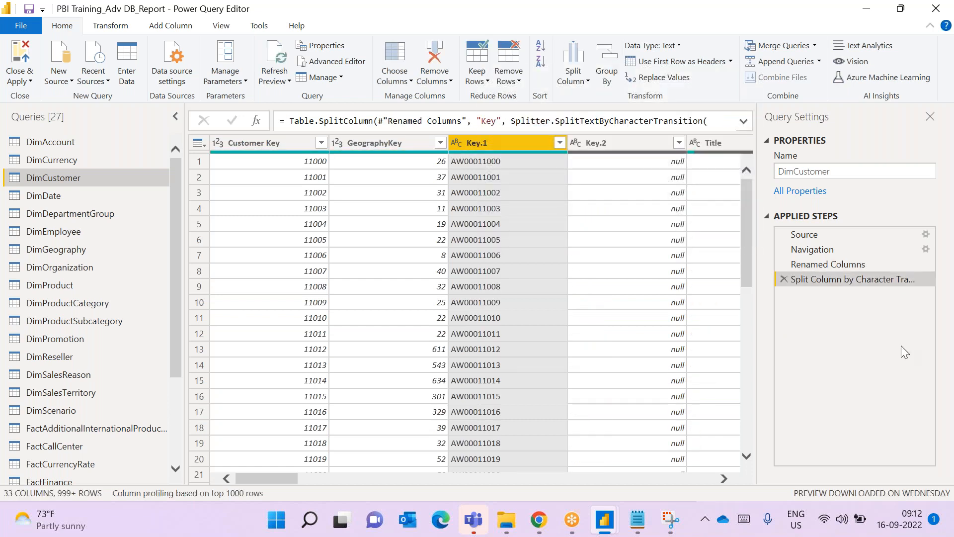
{"action": "left_click", "coordinate": [784, 278]}
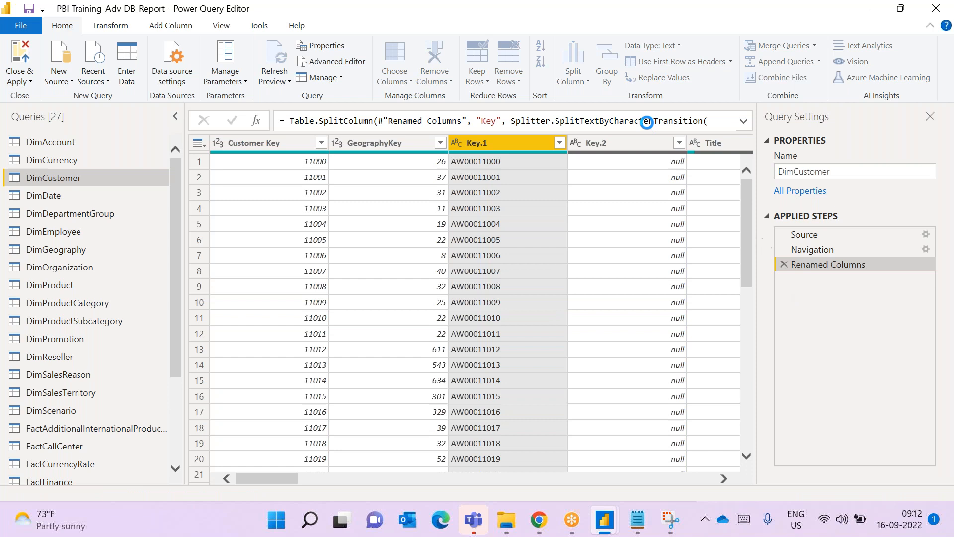
Split the Key column by Non-Digit to Digit again, and remove the split after reviewing the Key.1 and Key.2 rows
{"action": "left_click", "coordinate": [590, 84]}
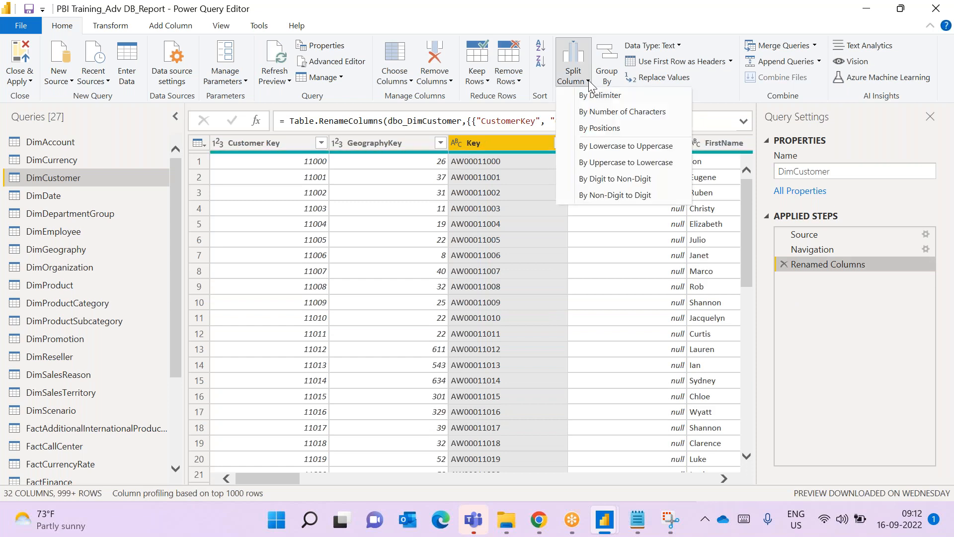
{"action": "left_click", "coordinate": [620, 197]}
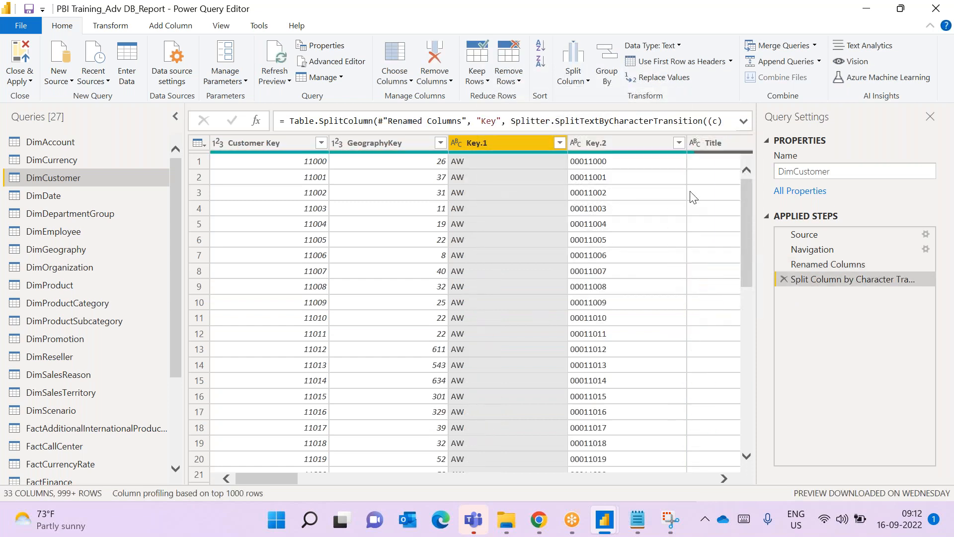
{"action": "left_click_drag", "start_coordinate": [744, 204], "coordinate": [749, 180]}
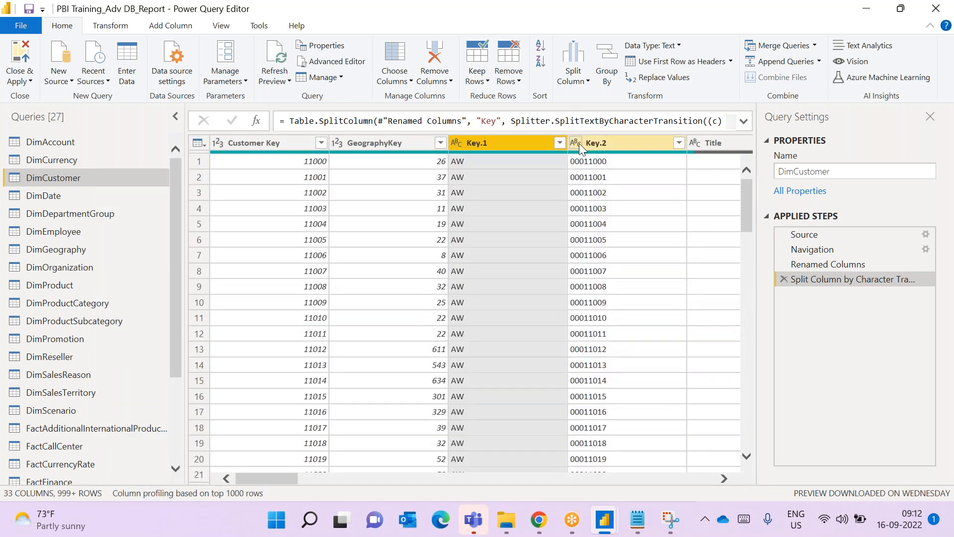
{"action": "left_click", "coordinate": [577, 143]}
{"action": "left_click", "coordinate": [511, 143]}
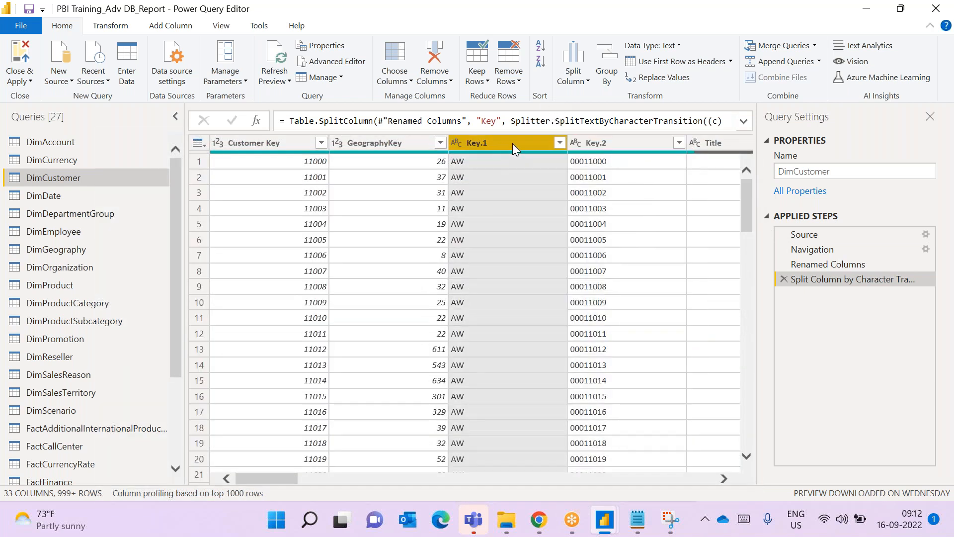
{"action": "left_click_drag", "start_coordinate": [746, 204], "coordinate": [765, 231]}
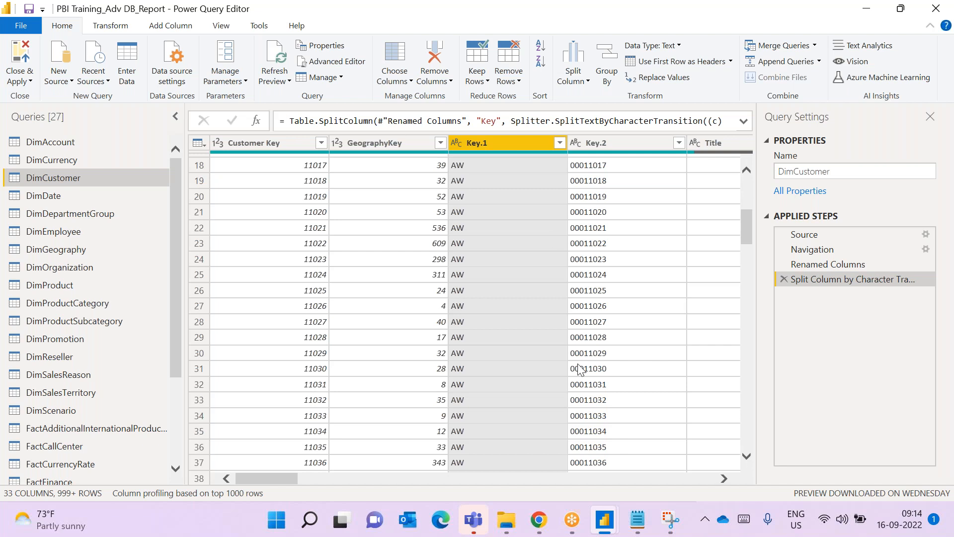
{"action": "left_click", "coordinate": [572, 519]}
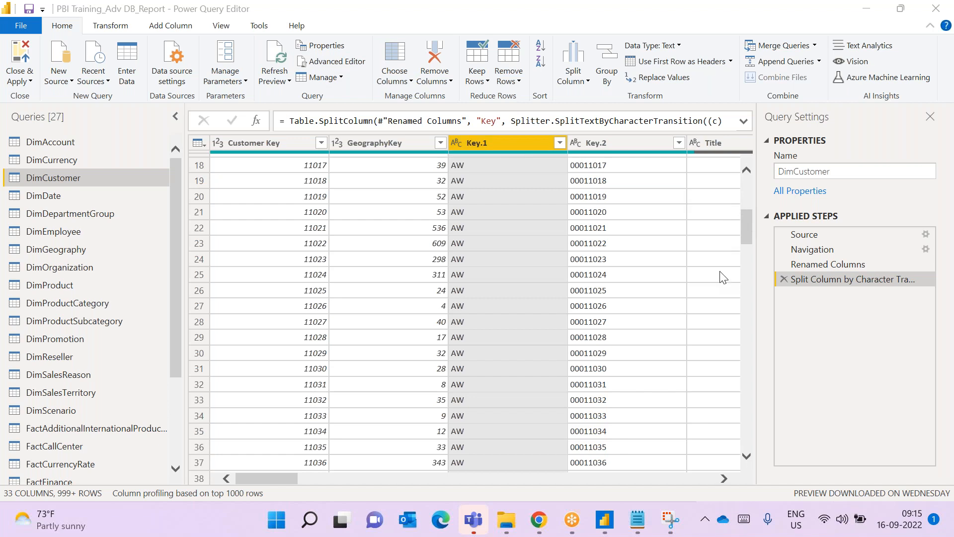
{"action": "left_click", "coordinate": [783, 280]}
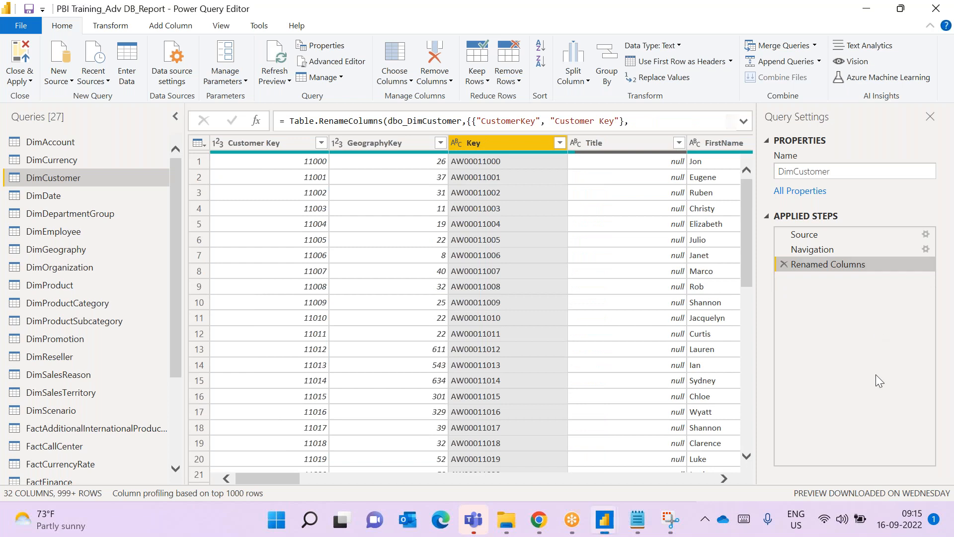
{"action": "left_click", "coordinate": [573, 75]}
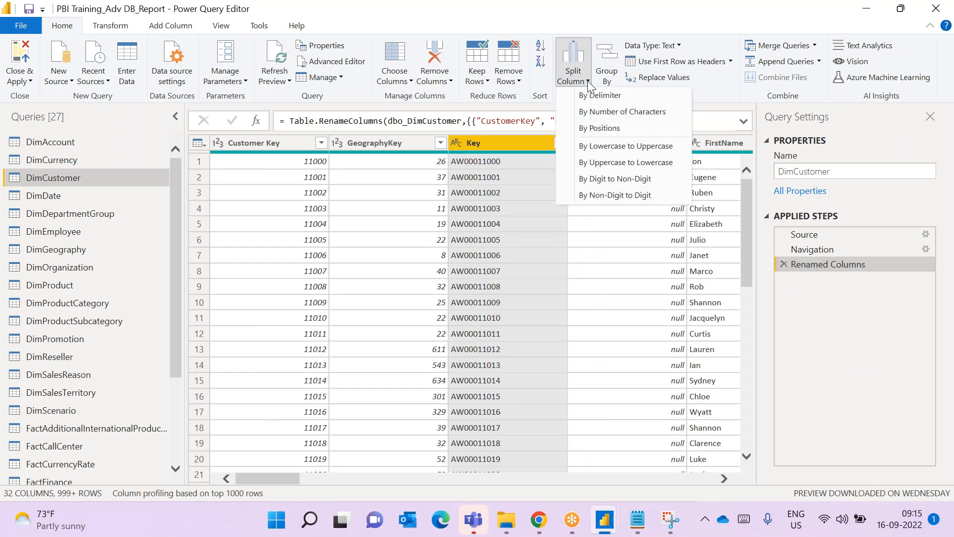
{"action": "left_click", "coordinate": [853, 326]}
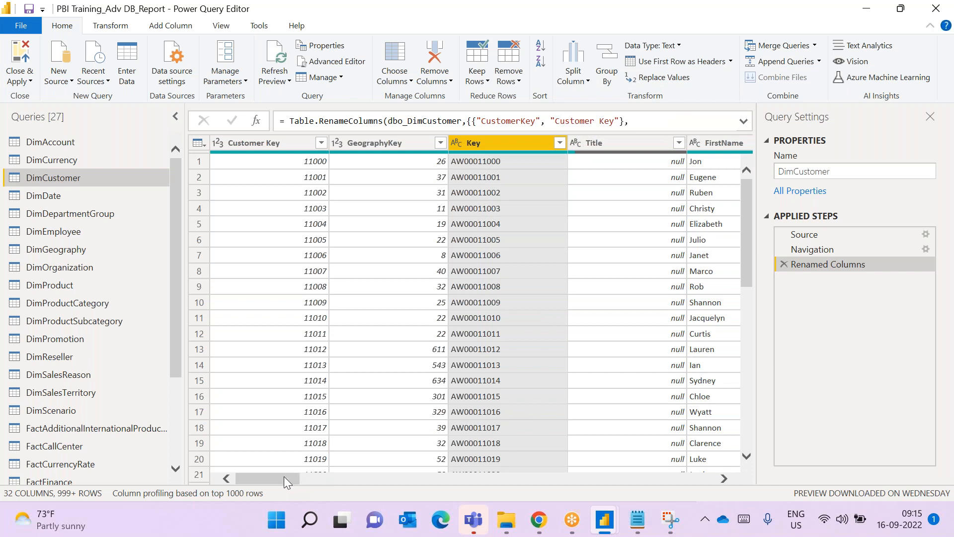
{"action": "left_click_drag", "start_coordinate": [285, 477], "coordinate": [295, 477]}
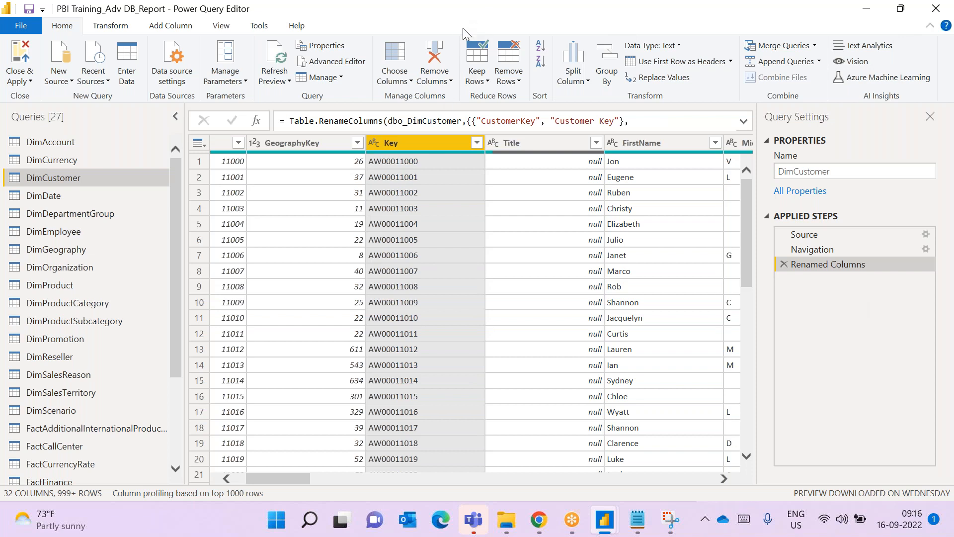
Shrink the editor window over the notes, review the data types available for the Key column, and browse across to AddressLine1
{"action": "left_click_drag", "start_coordinate": [213, 8], "coordinate": [513, 106]}
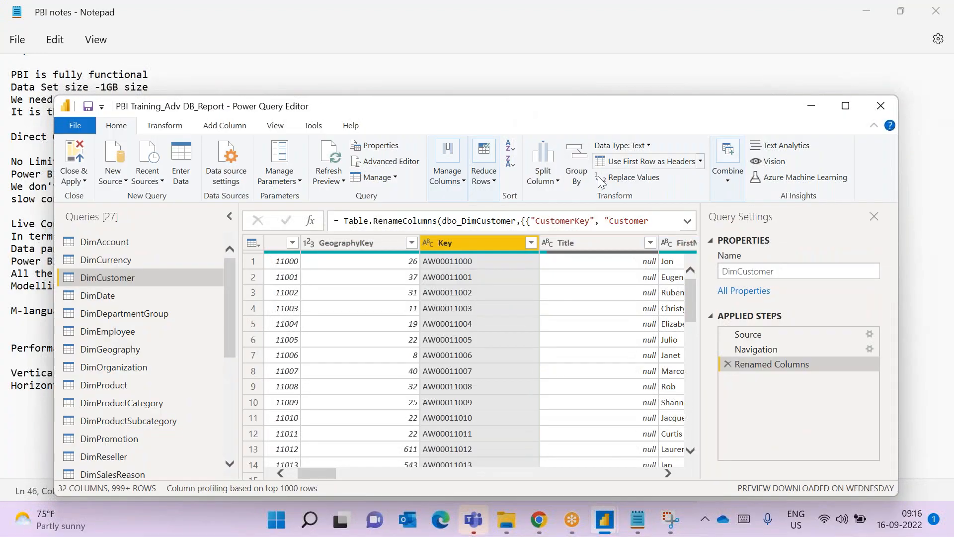
{"action": "left_click", "coordinate": [642, 150]}
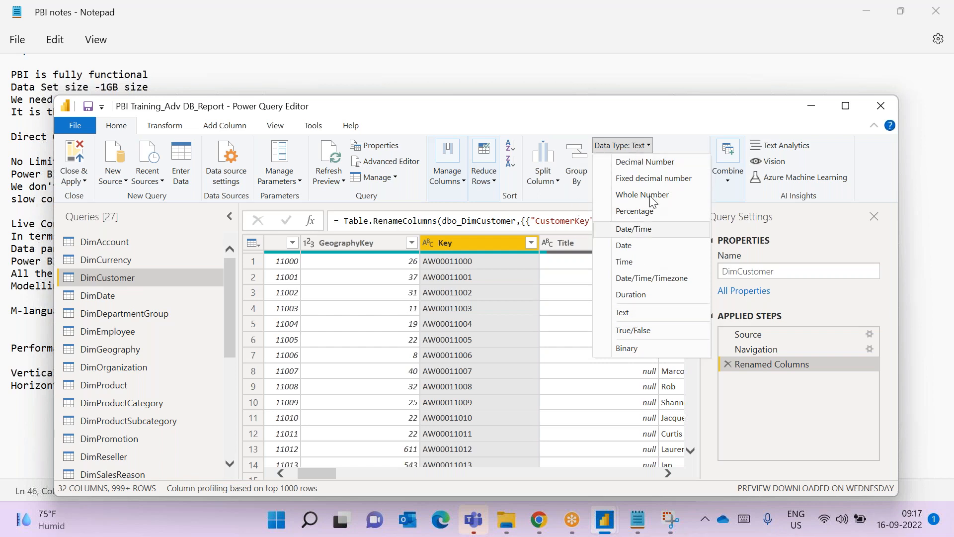
{"action": "left_click", "coordinate": [671, 118]}
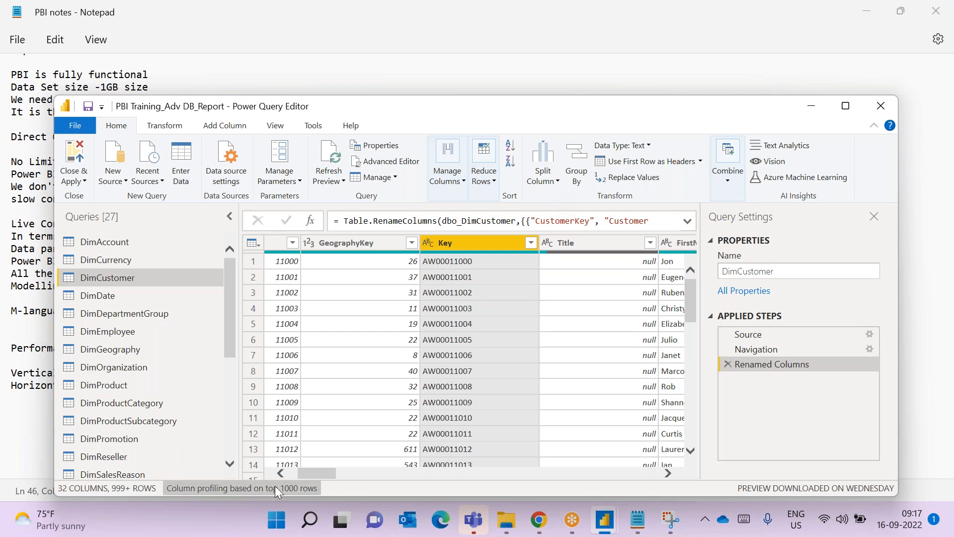
{"action": "left_click_drag", "start_coordinate": [307, 473], "coordinate": [491, 461]}
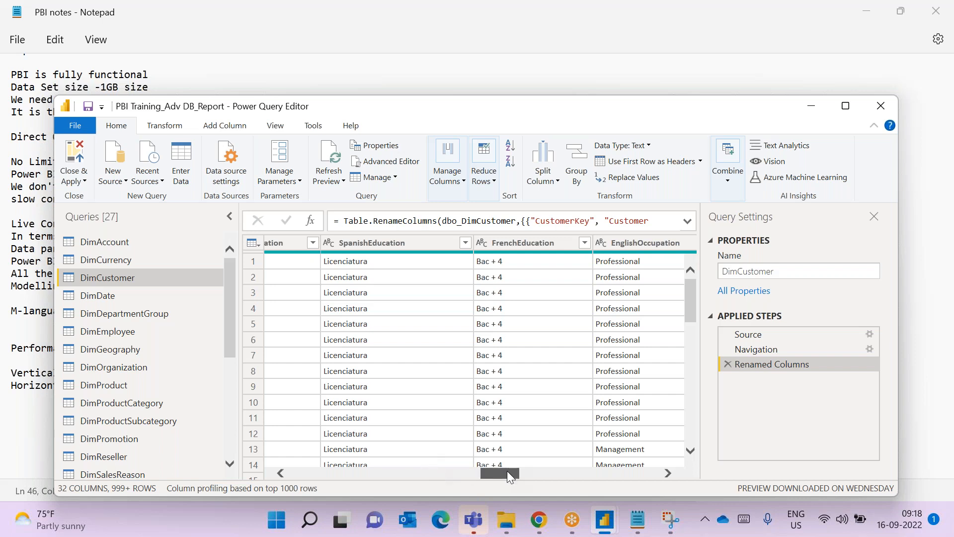
{"action": "left_click_drag", "start_coordinate": [507, 472], "coordinate": [563, 472]}
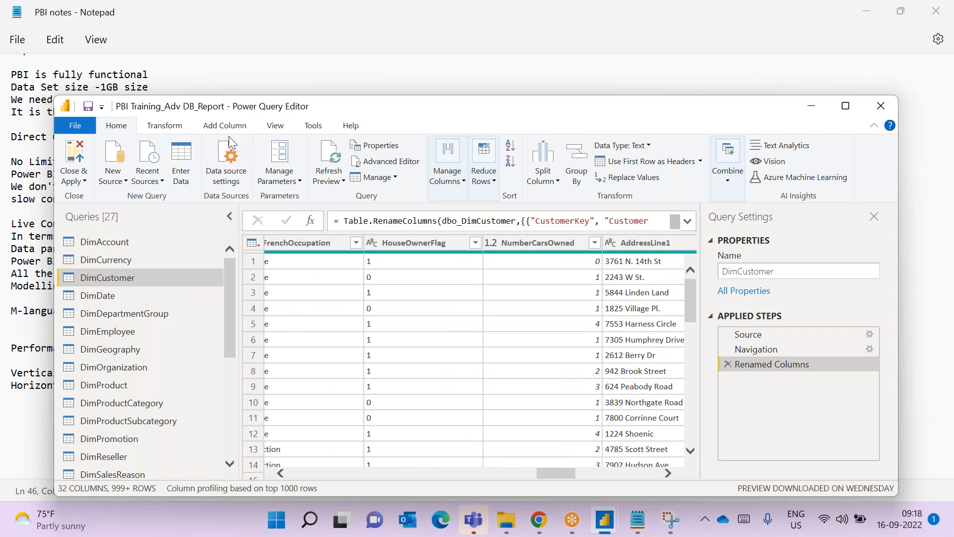
Go to the EmailAddress column in DimCustomer by searching the column list for "email", and bring its values into view
{"action": "left_click", "coordinate": [460, 186]}
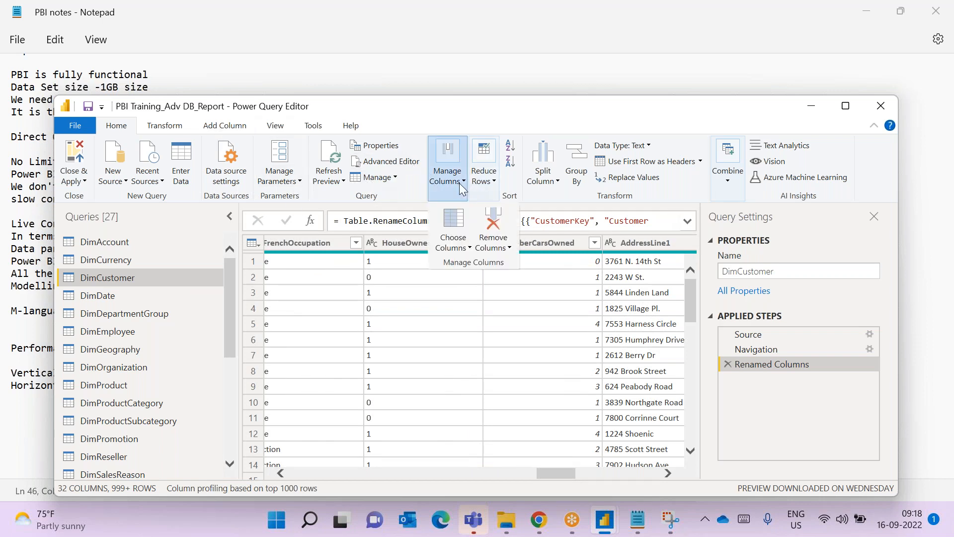
{"action": "left_click", "coordinate": [492, 246]}
{"action": "left_click", "coordinate": [470, 247]}
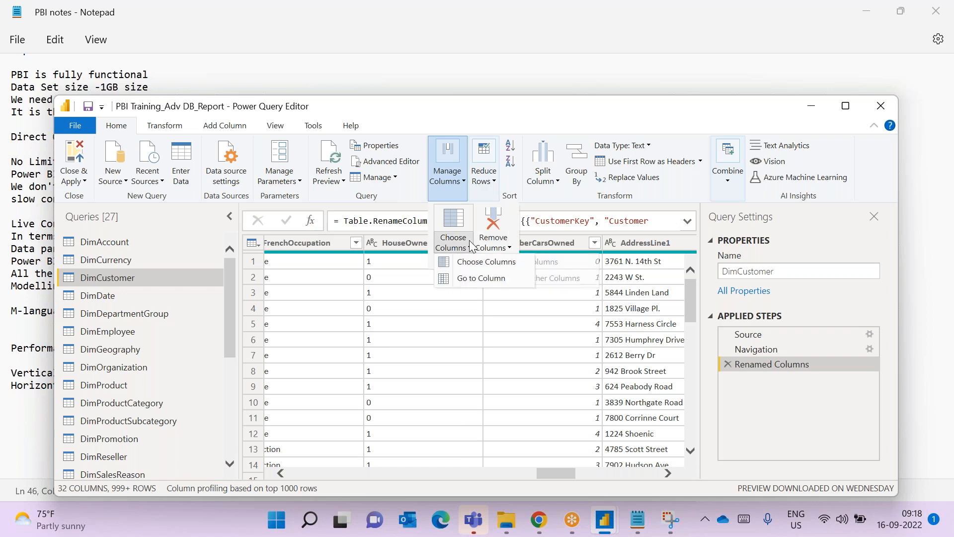
{"action": "left_click", "coordinate": [473, 279]}
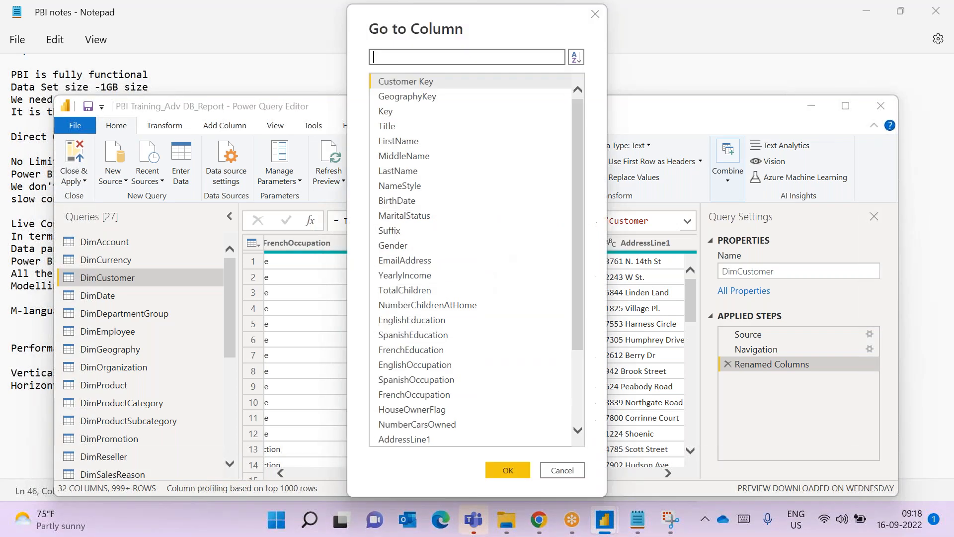
{"action": "type", "text": "email"}
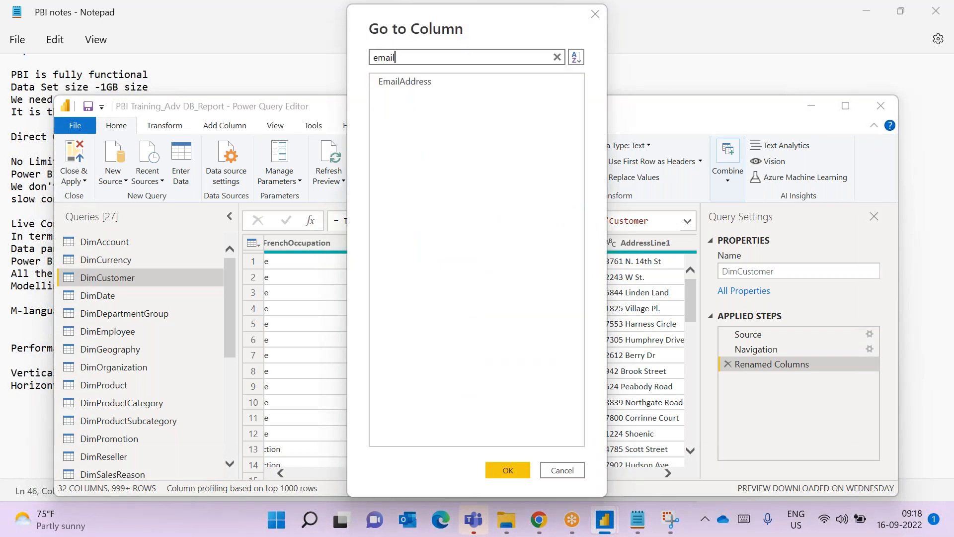
{"action": "left_click", "coordinate": [473, 83]}
{"action": "left_click", "coordinate": [508, 470]}
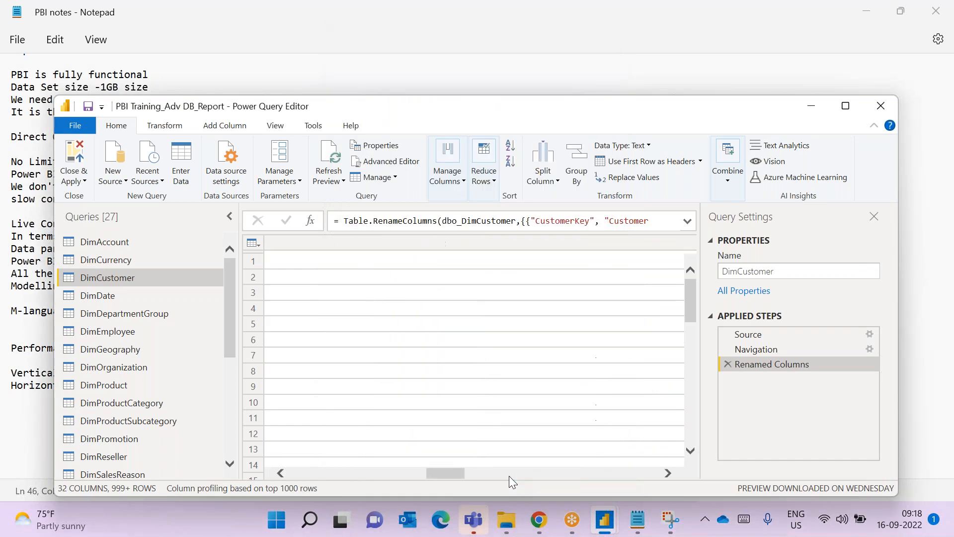
{"action": "left_click_drag", "start_coordinate": [436, 473], "coordinate": [423, 470]}
{"action": "mouse_move", "coordinate": [475, 256]}
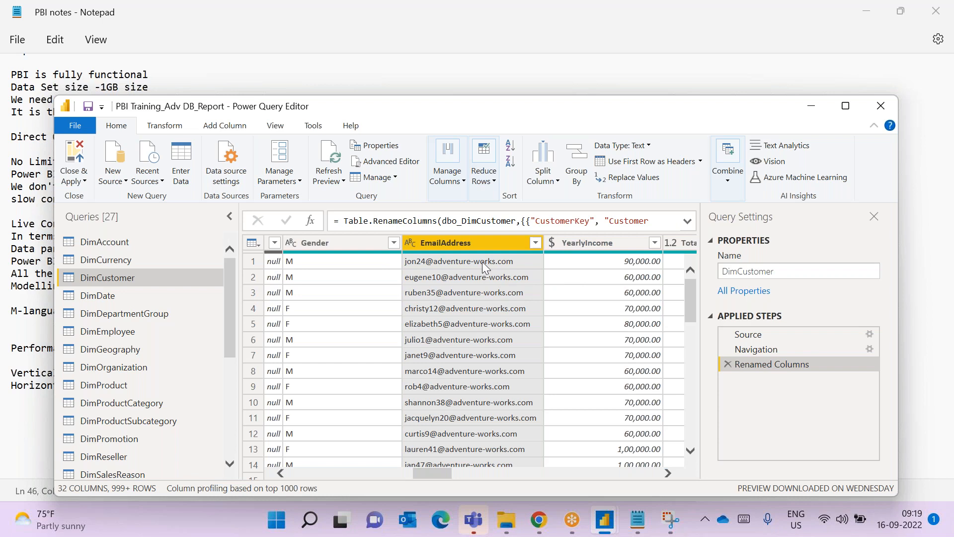
Preview the DimGeography record for row 13, and look through the AddressLine1 values in the surrounding rows
{"action": "left_click_drag", "start_coordinate": [442, 470], "coordinate": [631, 456]}
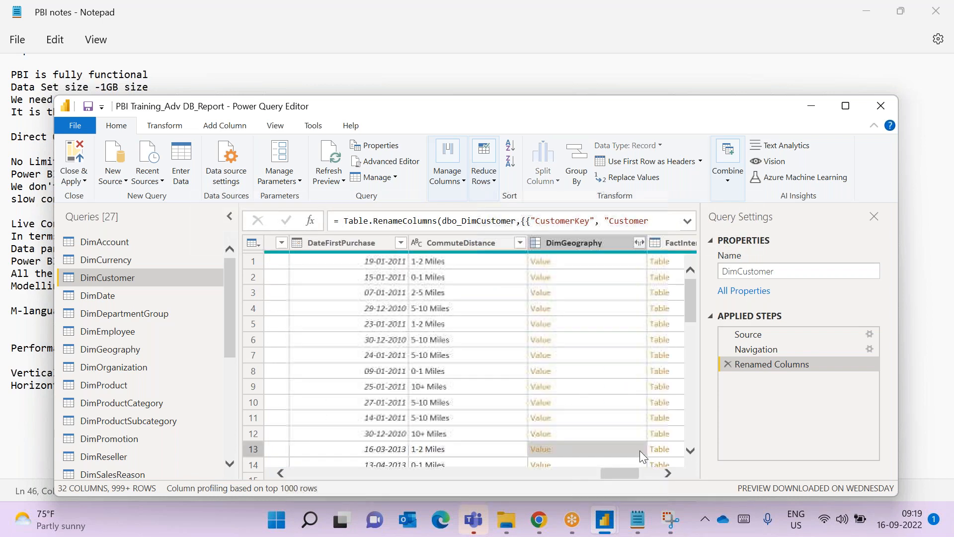
{"action": "left_click", "coordinate": [592, 452]}
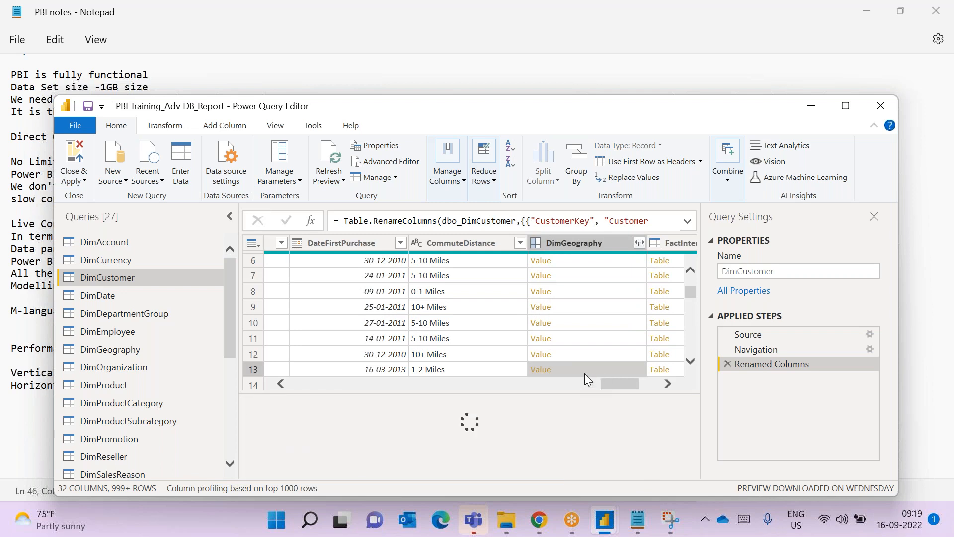
{"action": "left_click_drag", "start_coordinate": [604, 379], "coordinate": [565, 380]}
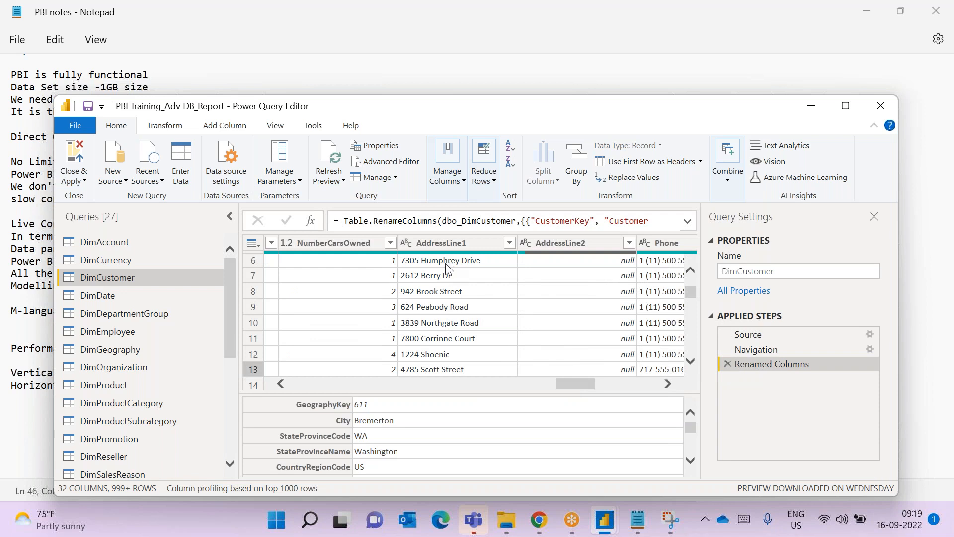
{"action": "scroll", "coordinate": [454, 321], "scroll_direction": "down", "scroll_amount": 3}
{"action": "scroll", "coordinate": [454, 321], "scroll_direction": "down", "scroll_amount": 2}
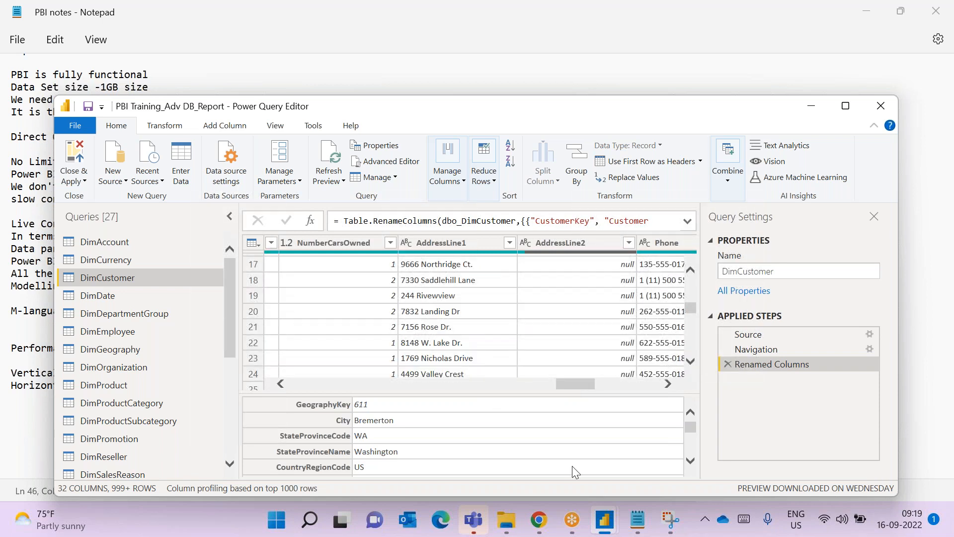
Switch to the PBI notes in Notepad and add the sample line "</ tHIS IS a pbbkjklppp............/>" below the filtering notes
{"action": "left_click", "coordinate": [630, 519]}
{"action": "left_click", "coordinate": [346, 457]}
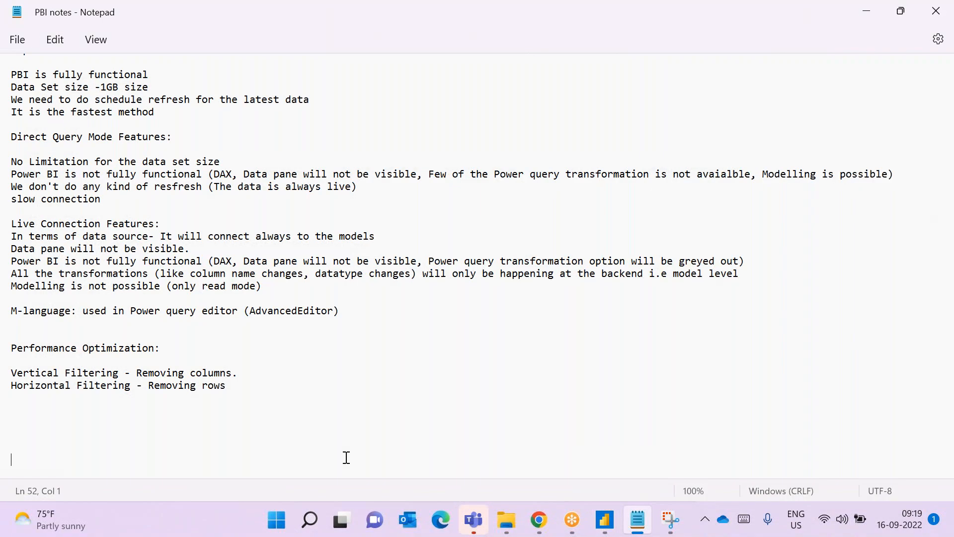
{"action": "left_click", "coordinate": [296, 439]}
{"action": "type", "text": "<"}
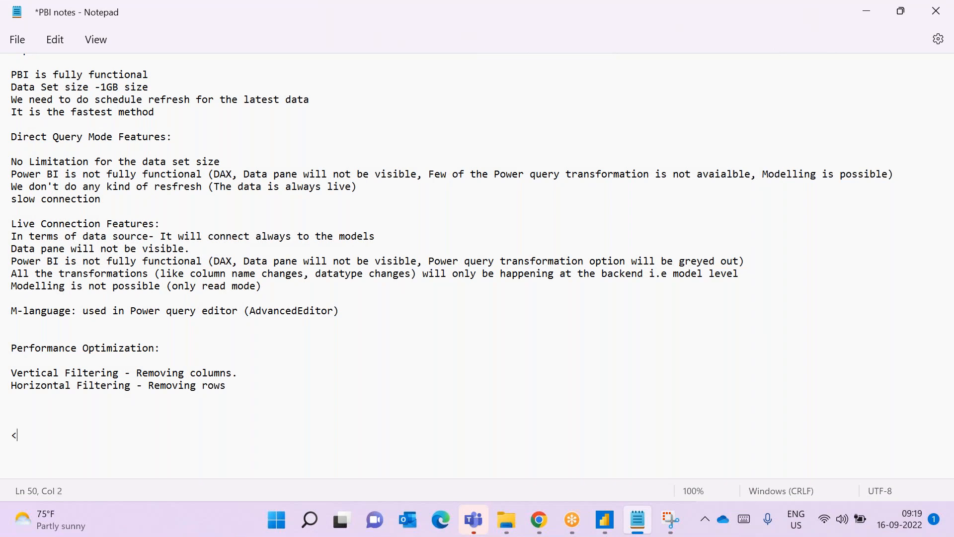
{"action": "type", "text": "/ tHIS IS a pbbkj"}
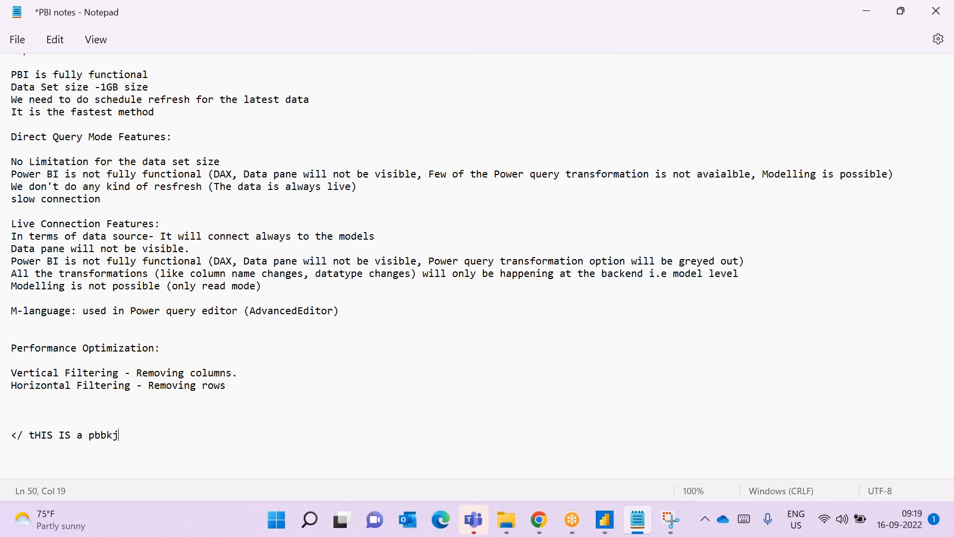
{"action": "type", "text": "klppp............/>"}
Highlight the whole sample tag line, its closing slash, and the text after its opening bracket
{"action": "left_click", "coordinate": [11, 435]}
{"action": "left_click_drag", "start_coordinate": [11, 435], "coordinate": [233, 435]}
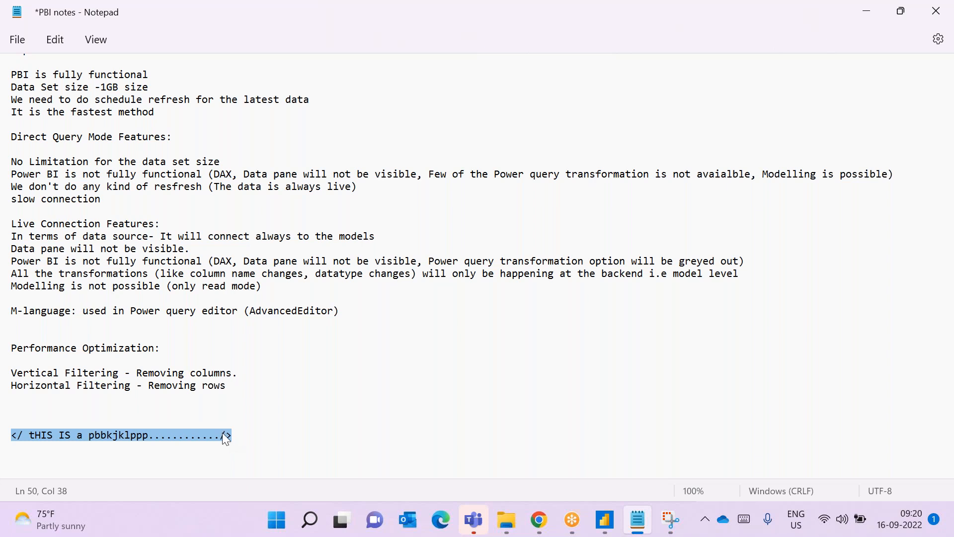
{"action": "left_click", "coordinate": [221, 435]}
{"action": "left_click_drag", "start_coordinate": [222, 435], "coordinate": [229, 433]}
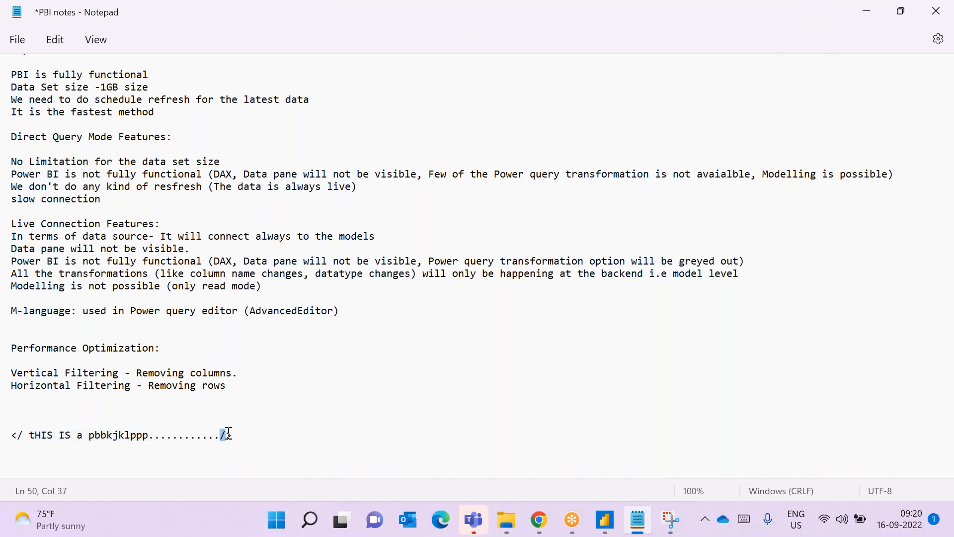
{"action": "left_click_drag", "start_coordinate": [17, 435], "coordinate": [194, 437]}
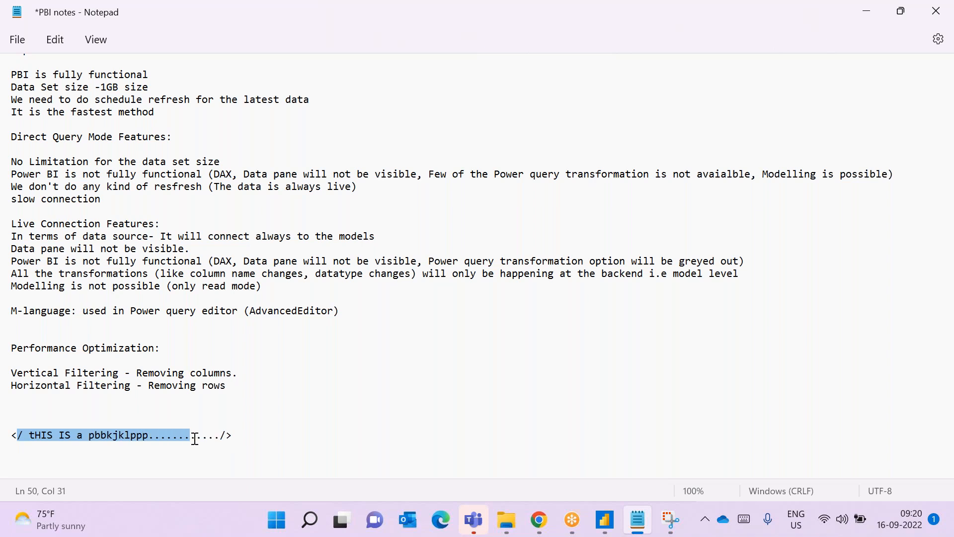
{"action": "left_click", "coordinate": [121, 437]}
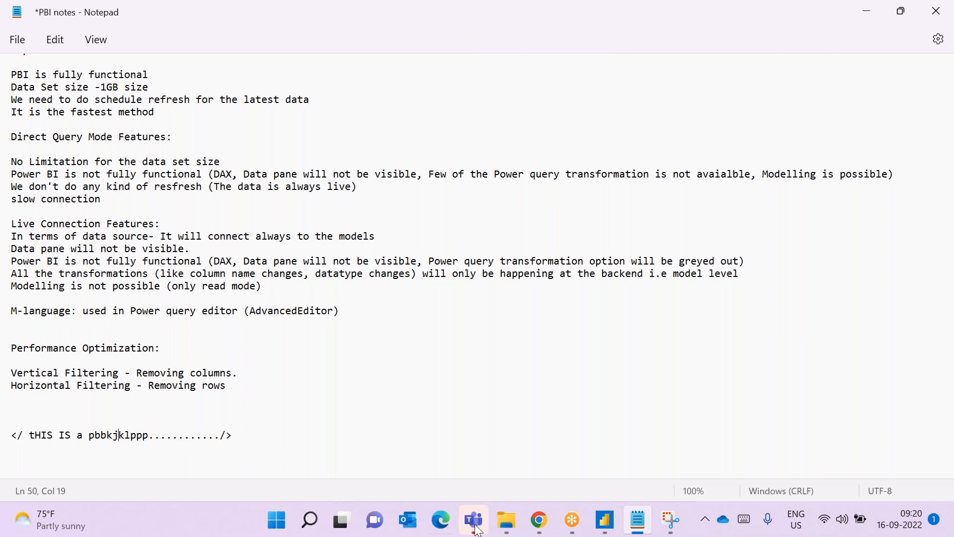
Switch back to the Power Query Editor, and bring up the GoToMeeting window
{"action": "mouse_move", "coordinate": [613, 531]}
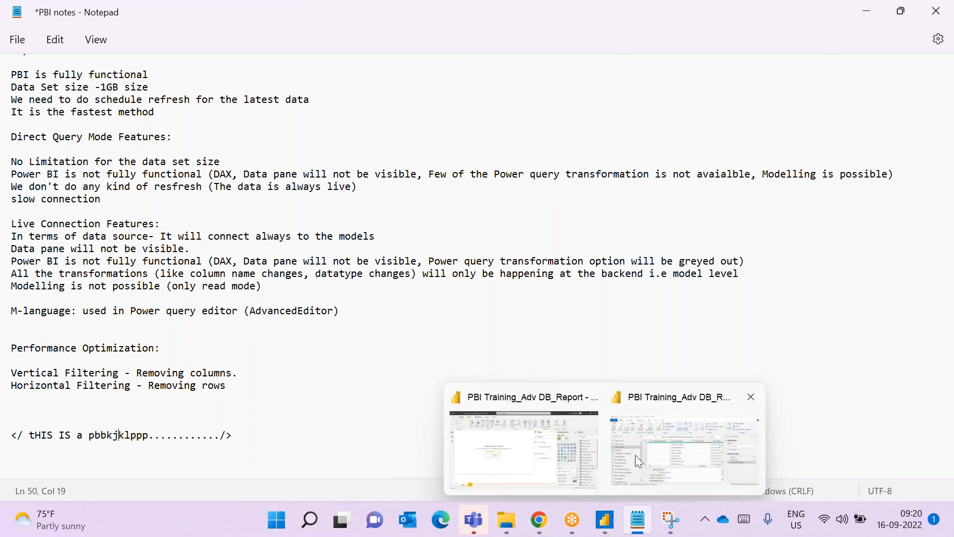
{"action": "left_click", "coordinate": [656, 430]}
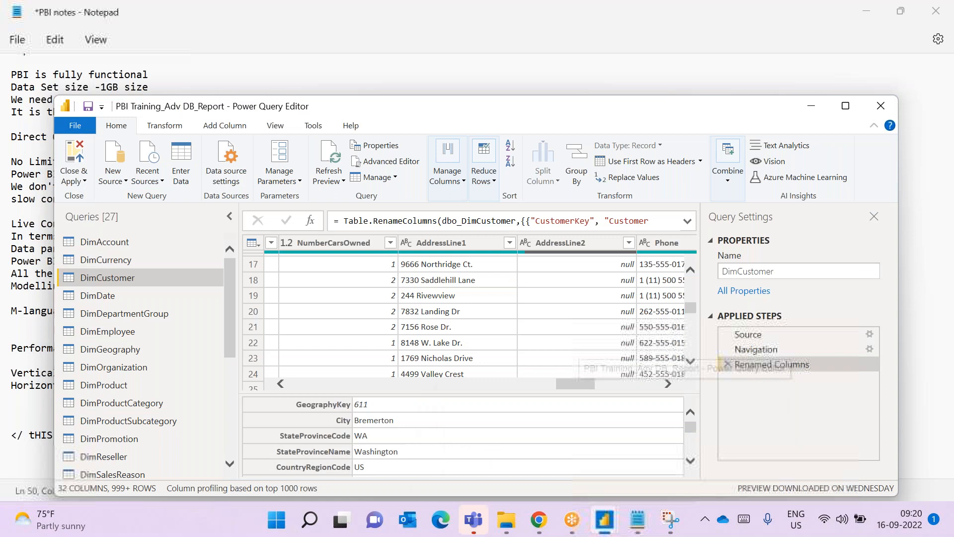
{"action": "mouse_move", "coordinate": [567, 527]}
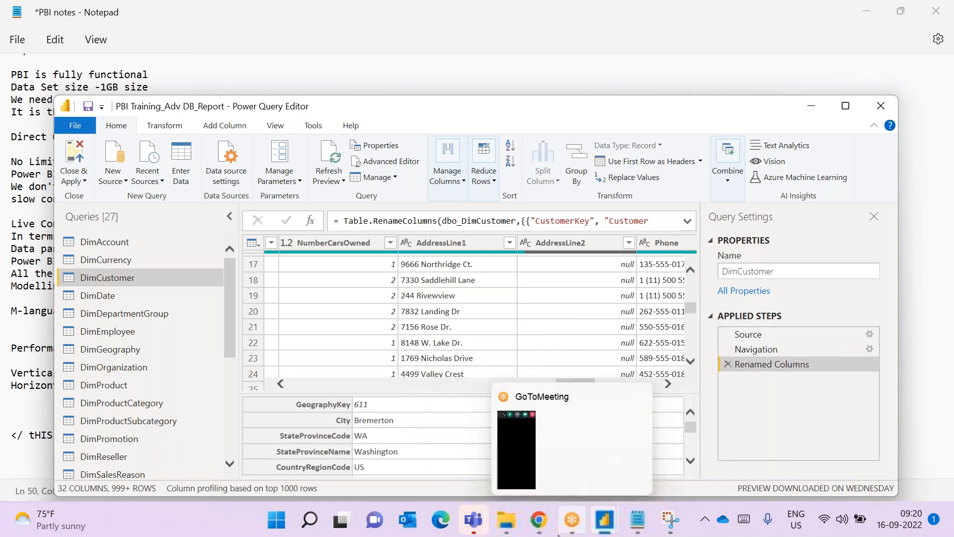
{"action": "left_click", "coordinate": [567, 526]}
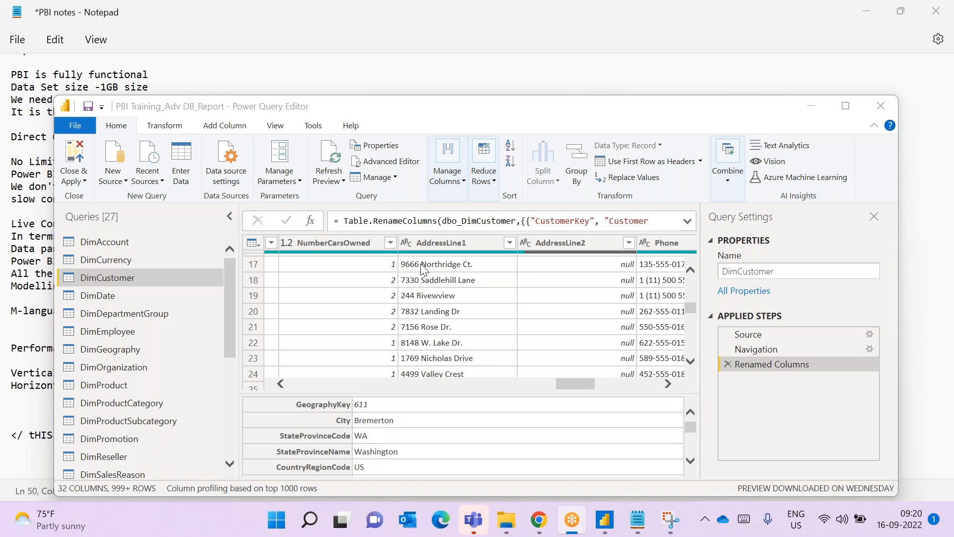
Switch to Chrome, search Google for "Pl 300" in a new tab, and open the Exam PL-300: Microsoft Power BI Data Analyst page
{"action": "left_click", "coordinate": [540, 521]}
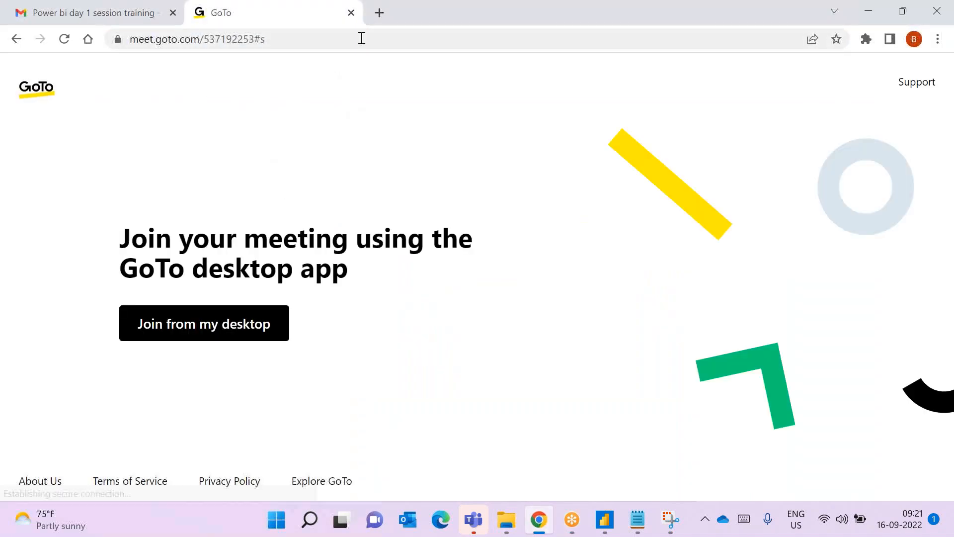
{"action": "left_click", "coordinate": [173, 13]}
{"action": "left_click", "coordinate": [197, 16]}
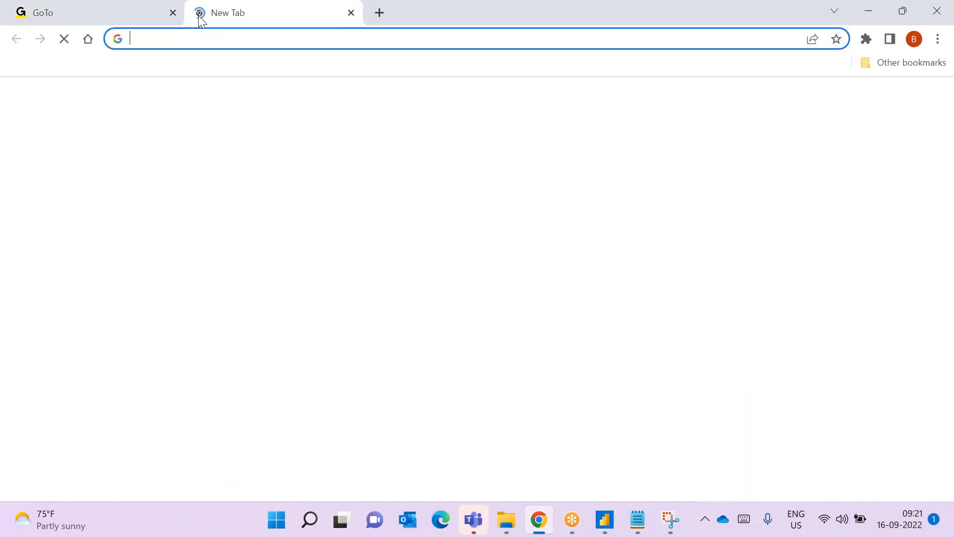
{"action": "type", "text": "Pl 300"}
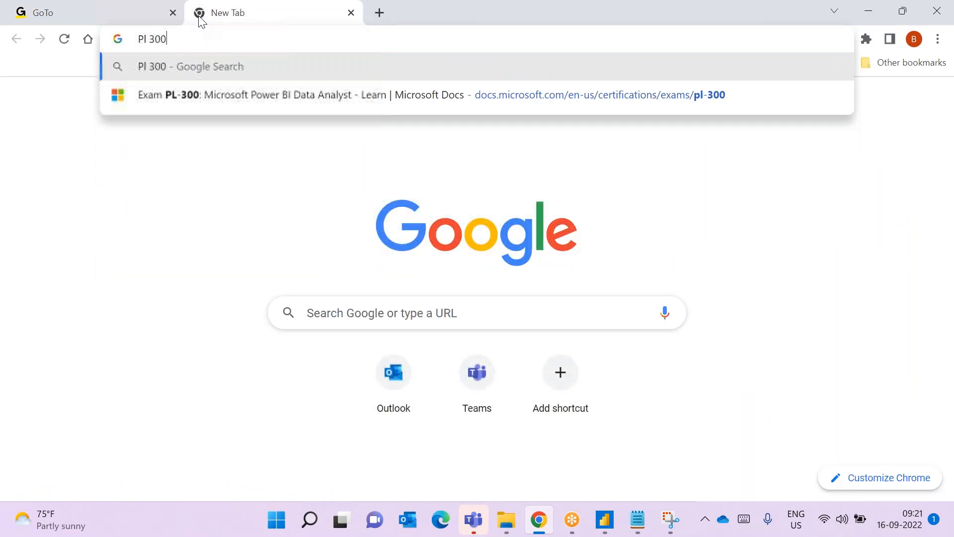
{"action": "key", "text": "Return"}
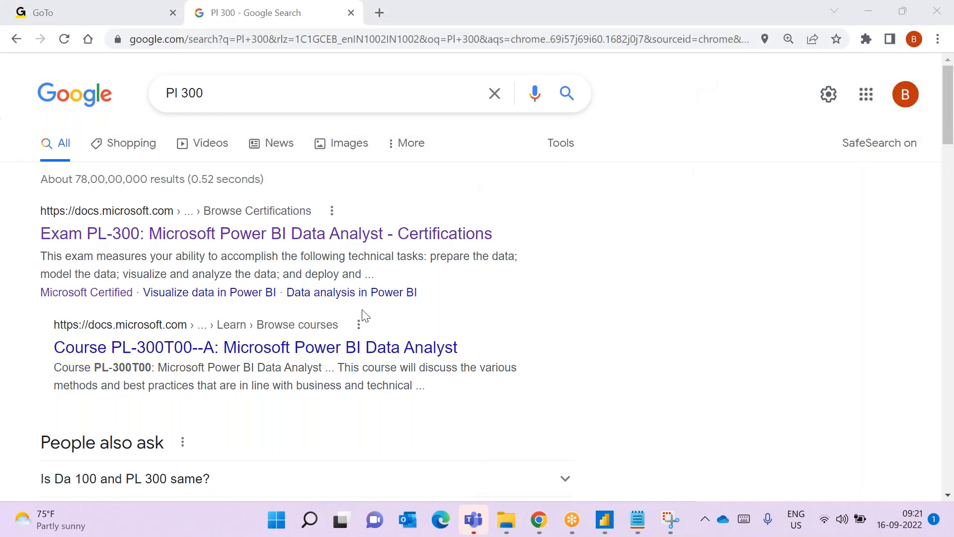
{"action": "left_click", "coordinate": [151, 236]}
{"action": "left_click", "coordinate": [151, 236]}
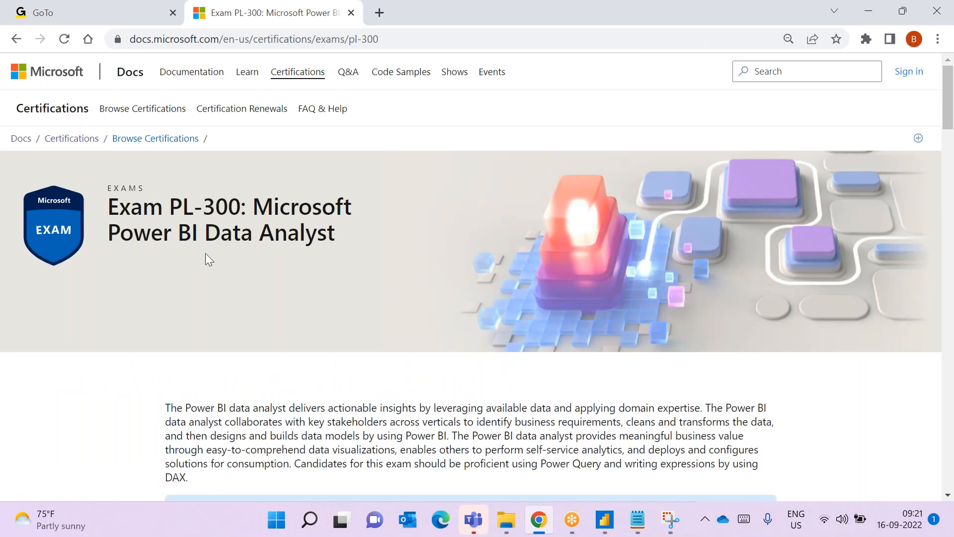
Review the PL-300 exam page, highlighting the passing score and reading the preparation tips and exam scheduling details
{"action": "left_click_drag", "start_coordinate": [947, 114], "coordinate": [937, 154]}
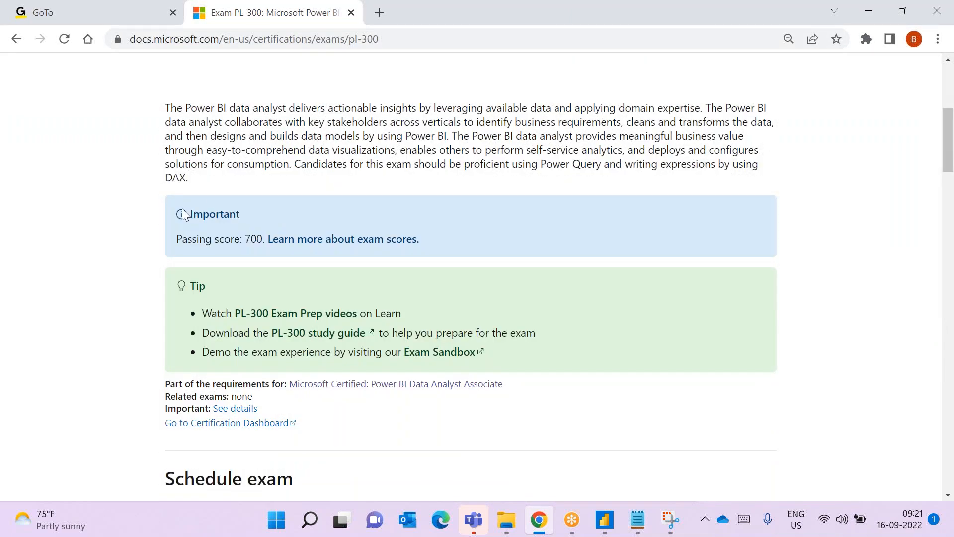
{"action": "left_click_drag", "start_coordinate": [177, 239], "coordinate": [265, 239]}
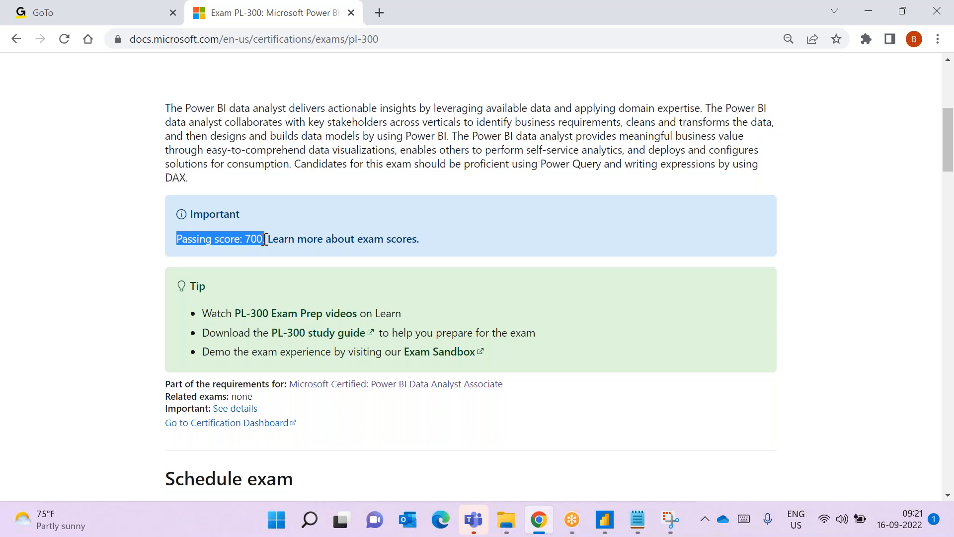
{"action": "scroll", "coordinate": [265, 239], "scroll_direction": "down", "scroll_amount": 1}
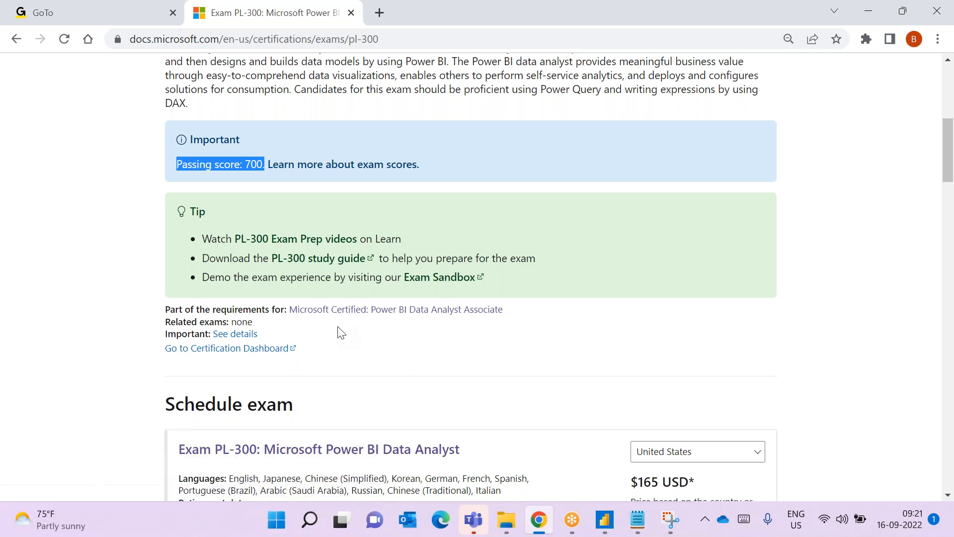
{"action": "scroll", "coordinate": [438, 289], "scroll_direction": "down", "scroll_amount": 1}
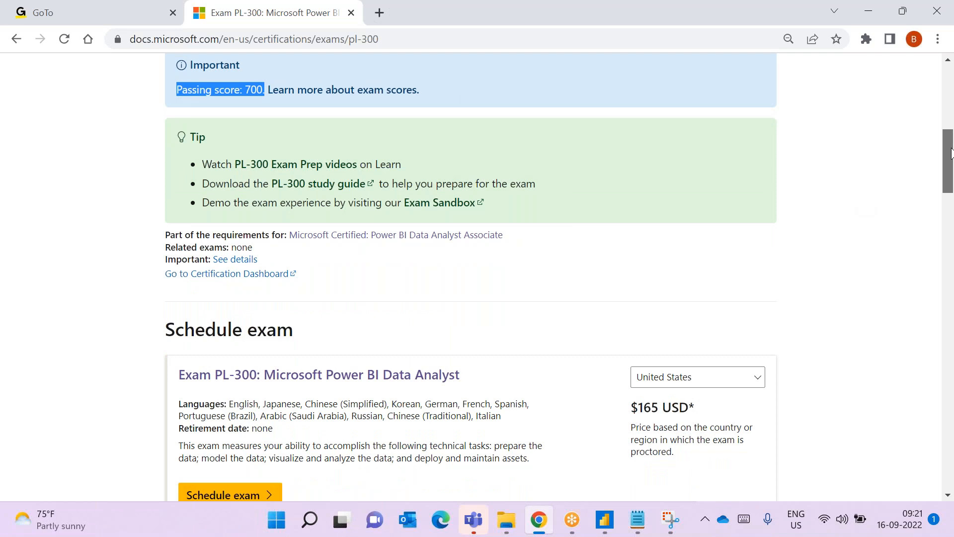
{"action": "left_click_drag", "start_coordinate": [949, 147], "coordinate": [949, 185]}
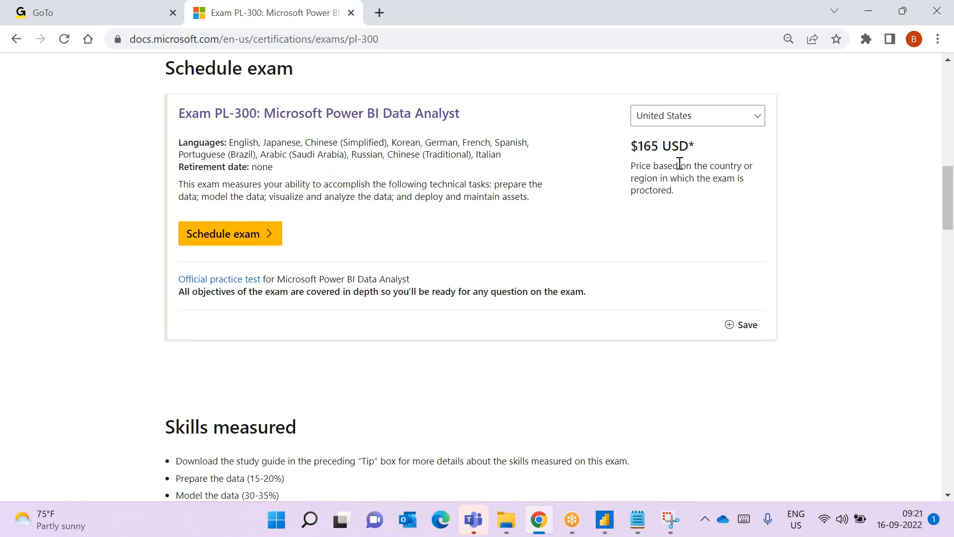
Set the exam's pricing country to India, and review the price and the Skills measured section
{"action": "left_click", "coordinate": [704, 118]}
{"action": "scroll", "coordinate": [682, 326], "scroll_direction": "up", "scroll_amount": 9}
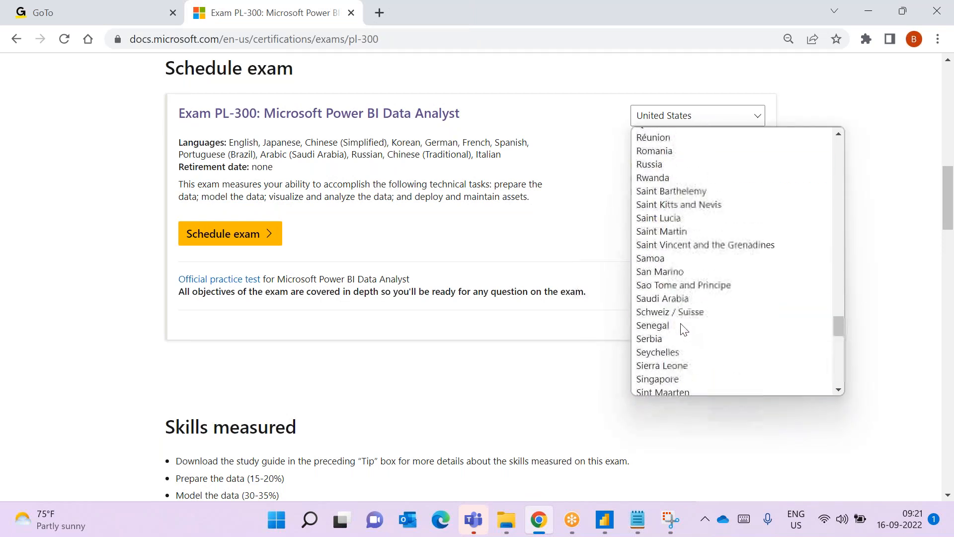
{"action": "key", "text": "i"}
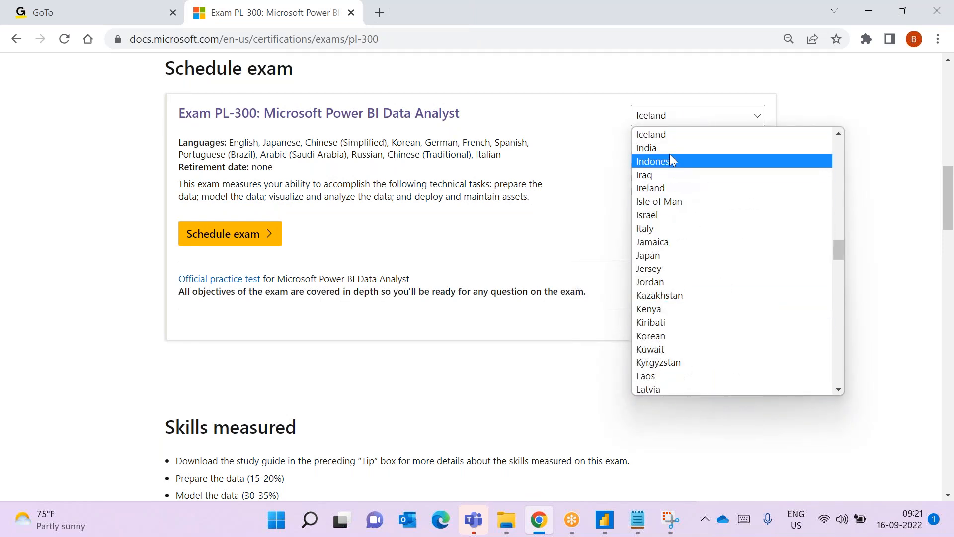
{"action": "left_click", "coordinate": [668, 148]}
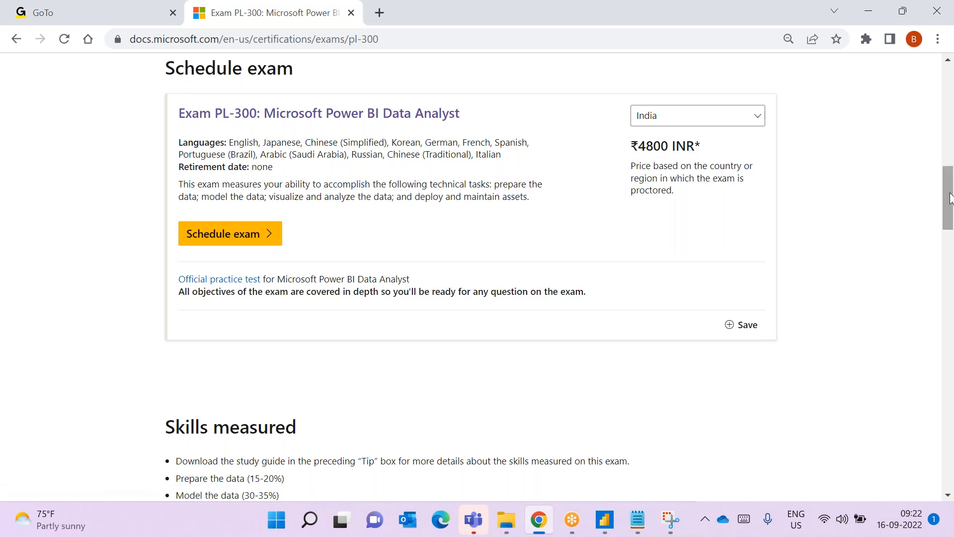
{"action": "left_click_drag", "start_coordinate": [950, 198], "coordinate": [950, 222]}
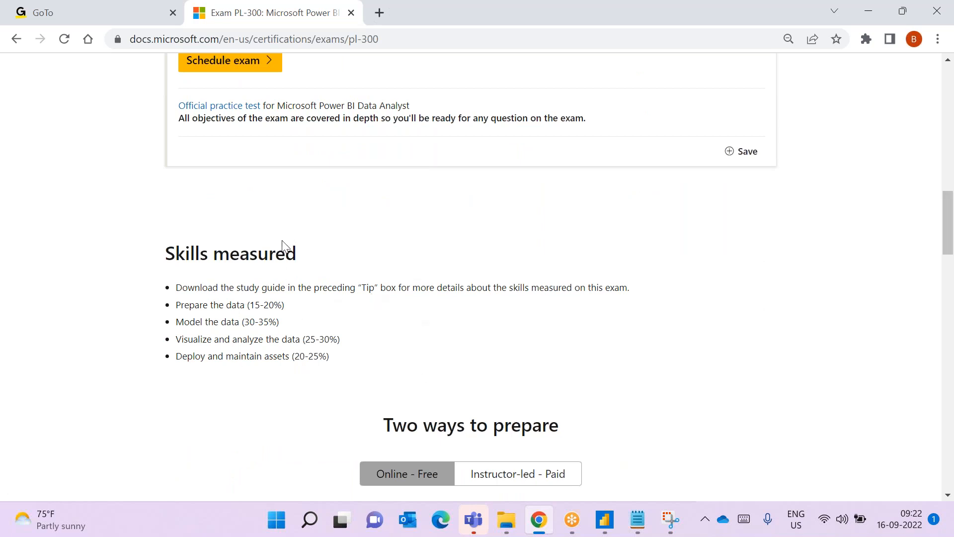
Look through the exam page's preparation options and learning paths, down to the Related certifications section
{"action": "scroll", "coordinate": [354, 347], "scroll_direction": "down", "scroll_amount": 7}
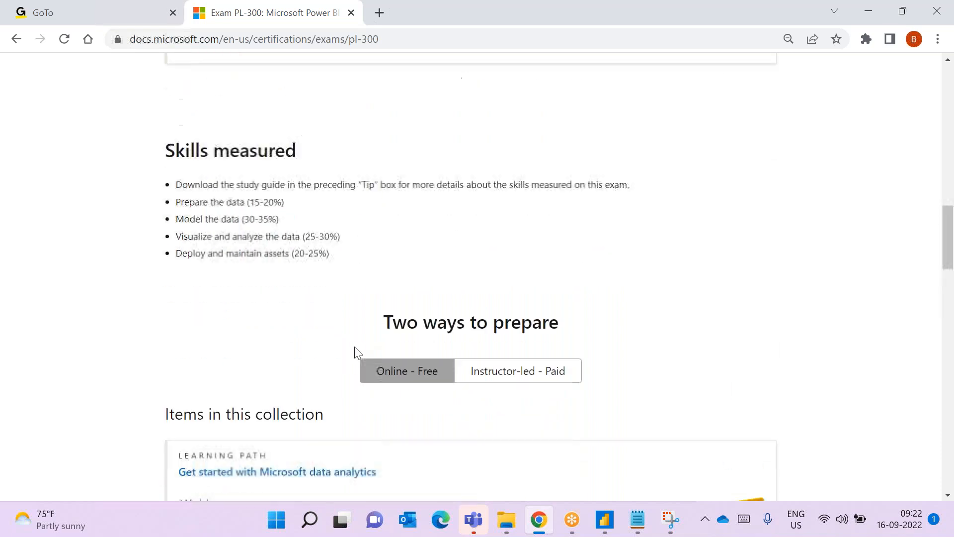
{"action": "scroll", "coordinate": [239, 388], "scroll_direction": "down", "scroll_amount": 3}
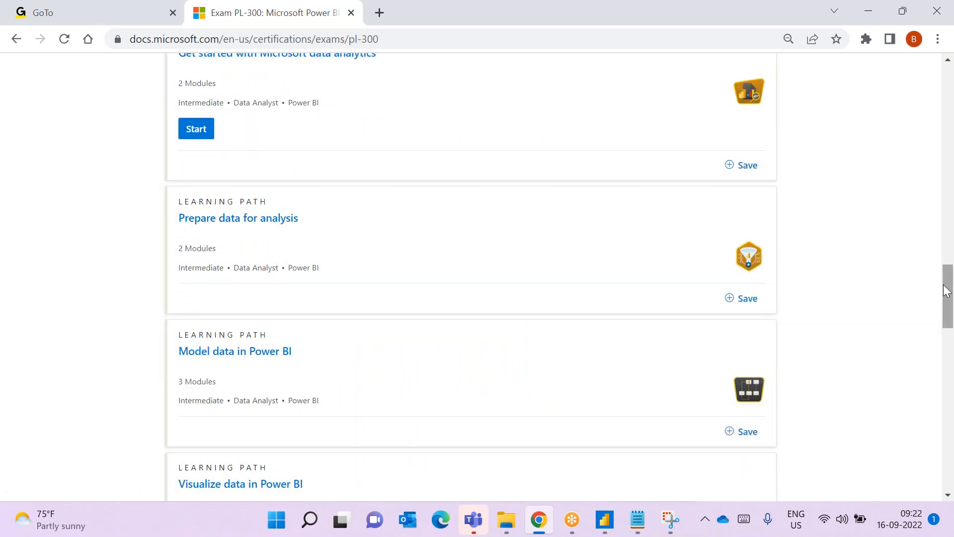
{"action": "left_click_drag", "start_coordinate": [943, 293], "coordinate": [941, 347]}
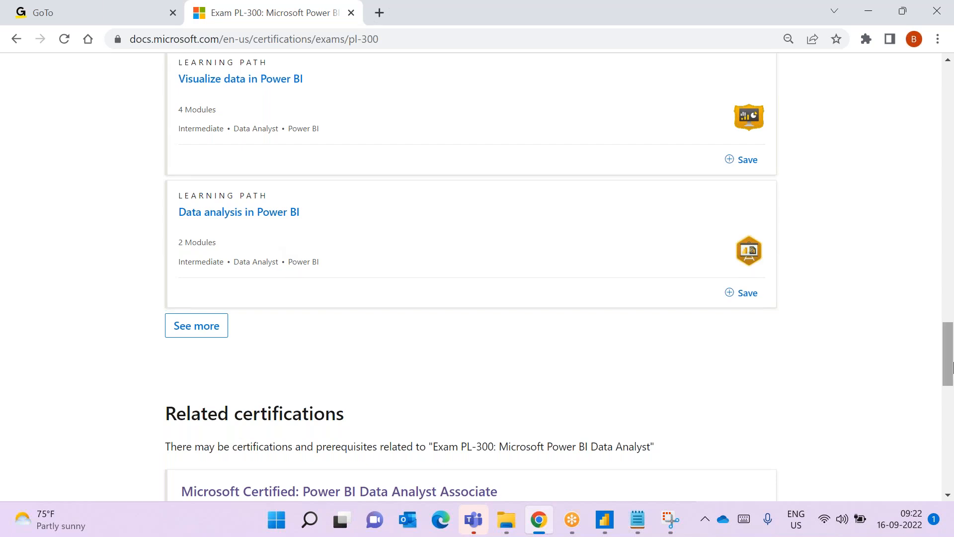
{"action": "left_click_drag", "start_coordinate": [950, 354], "coordinate": [905, 226]}
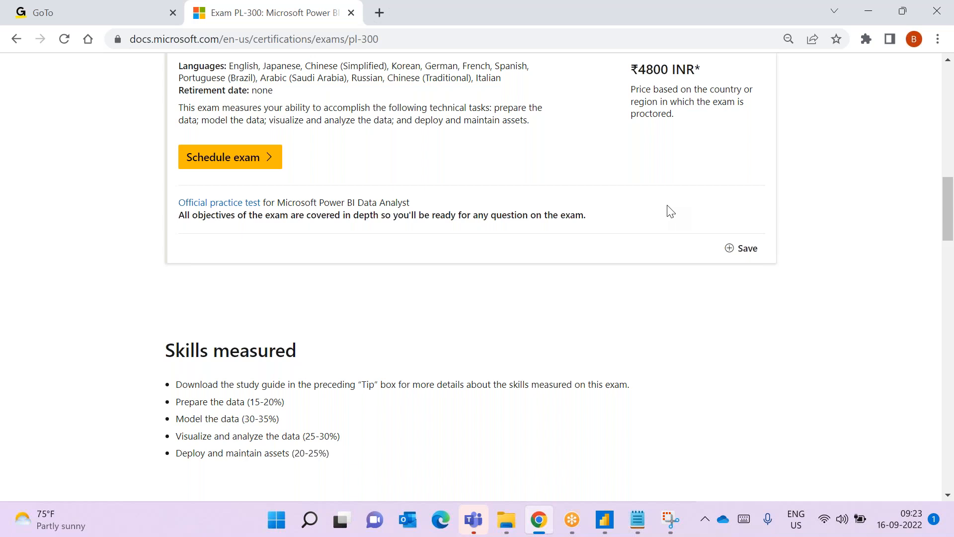
Review the exam's passing score, preparation tips, and scheduling and pricing details again
{"action": "scroll", "coordinate": [651, 268], "scroll_direction": "up", "scroll_amount": 6}
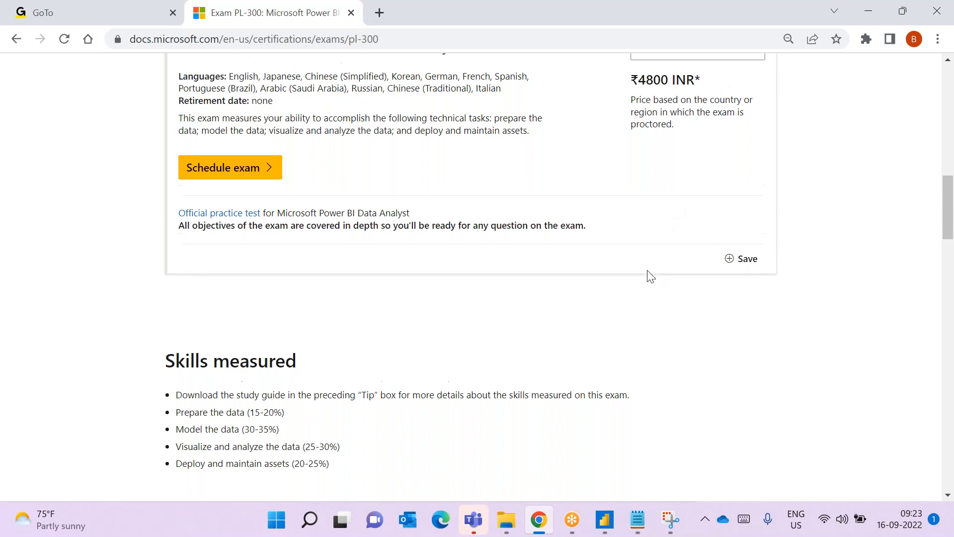
{"action": "scroll", "coordinate": [651, 276], "scroll_direction": "up", "scroll_amount": 2}
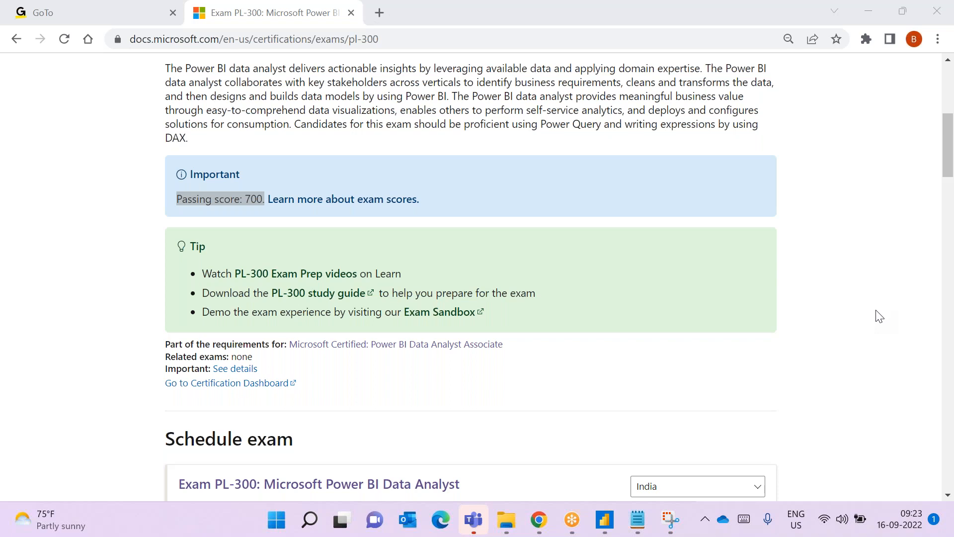
{"action": "scroll", "coordinate": [395, 345], "scroll_direction": "down", "scroll_amount": 4}
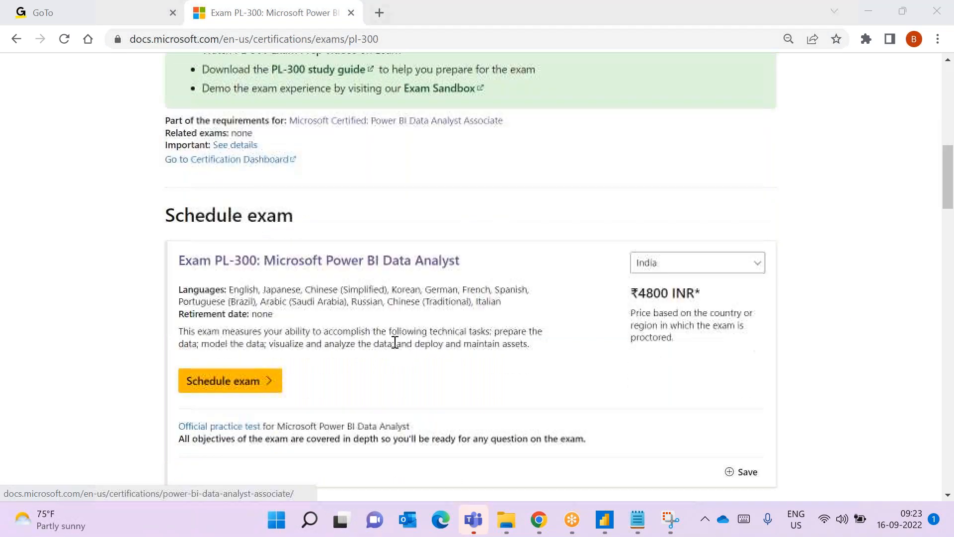
{"action": "scroll", "coordinate": [396, 341], "scroll_direction": "up", "scroll_amount": 5}
Highlight each of the four weighted areas under Skills measured in turn, from Prepare the data to Deploy and maintain assets, and clear the highlight
{"action": "scroll", "coordinate": [396, 341], "scroll_direction": "down", "scroll_amount": 12}
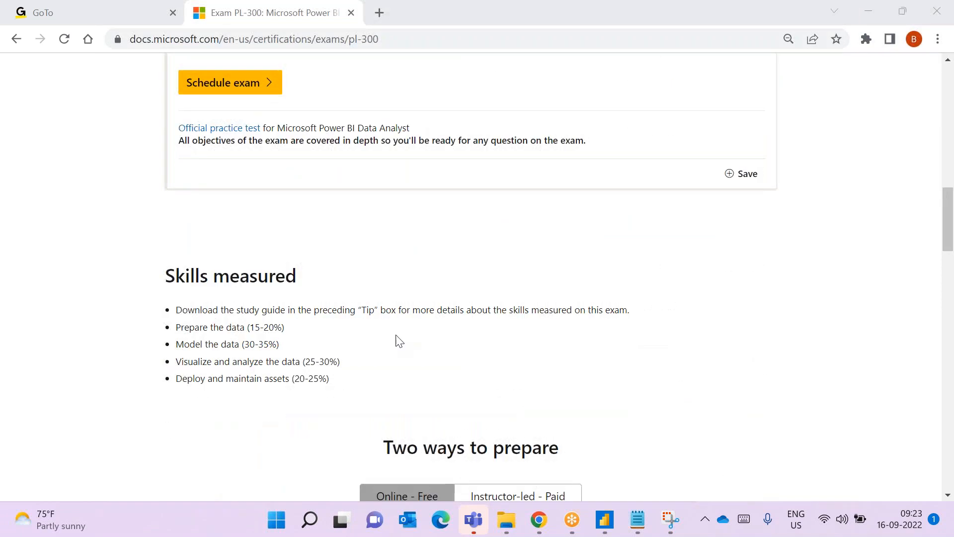
{"action": "left_click_drag", "start_coordinate": [149, 329], "coordinate": [288, 326]}
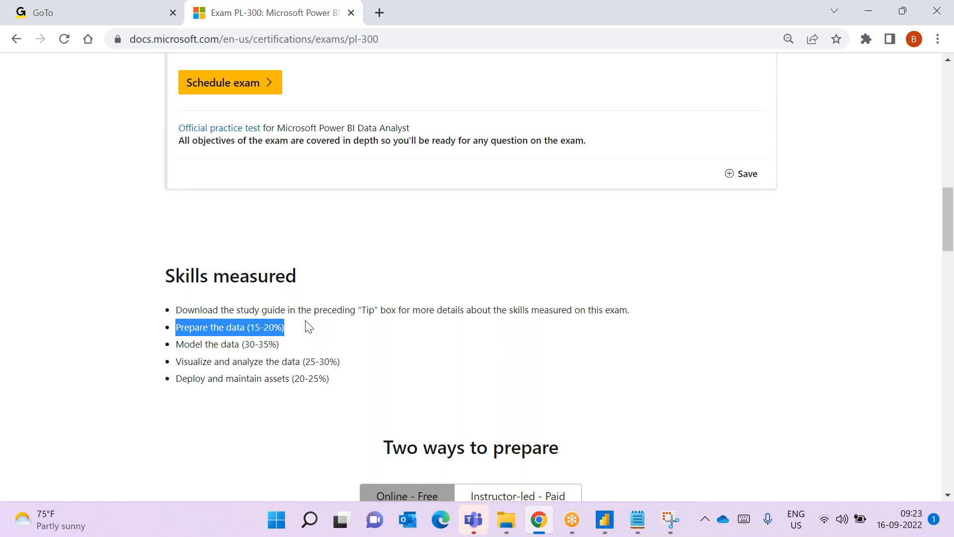
{"action": "left_click_drag", "start_coordinate": [281, 348], "coordinate": [168, 342]}
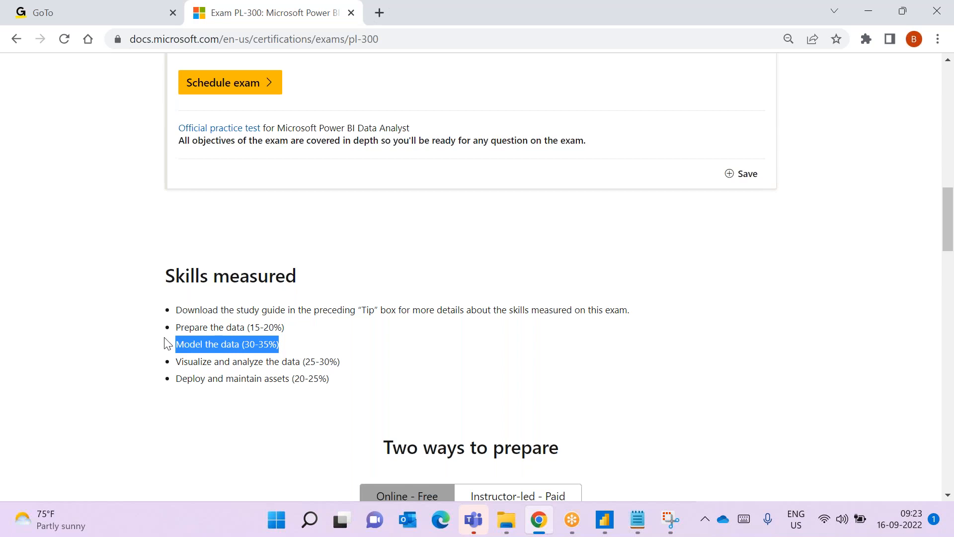
{"action": "left_click_drag", "start_coordinate": [351, 366], "coordinate": [157, 360]}
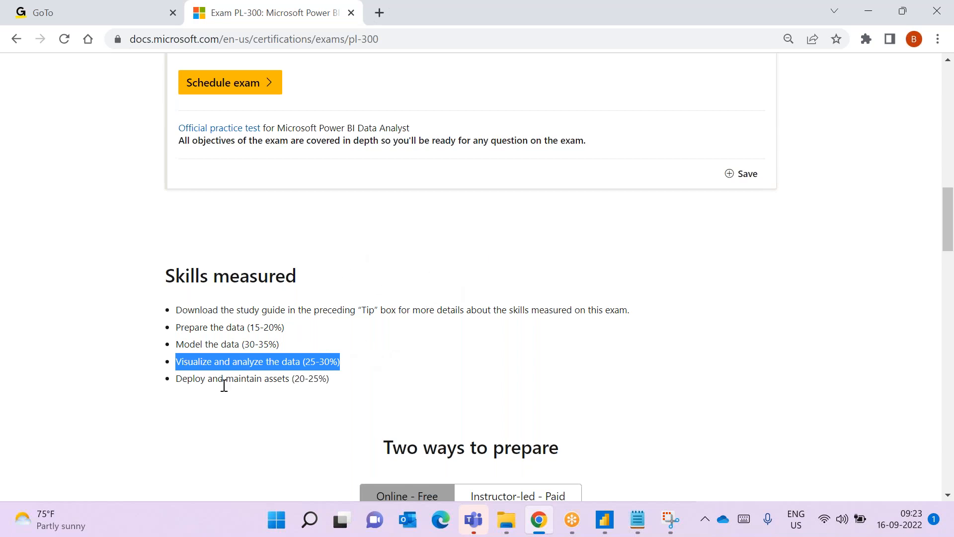
{"action": "left_click_drag", "start_coordinate": [344, 384], "coordinate": [171, 371]}
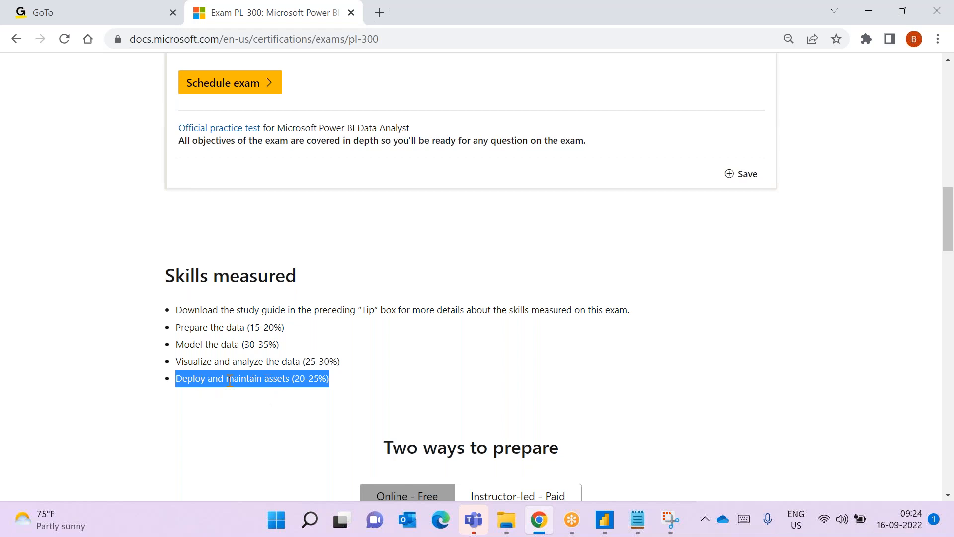
{"action": "left_click", "coordinate": [393, 380]}
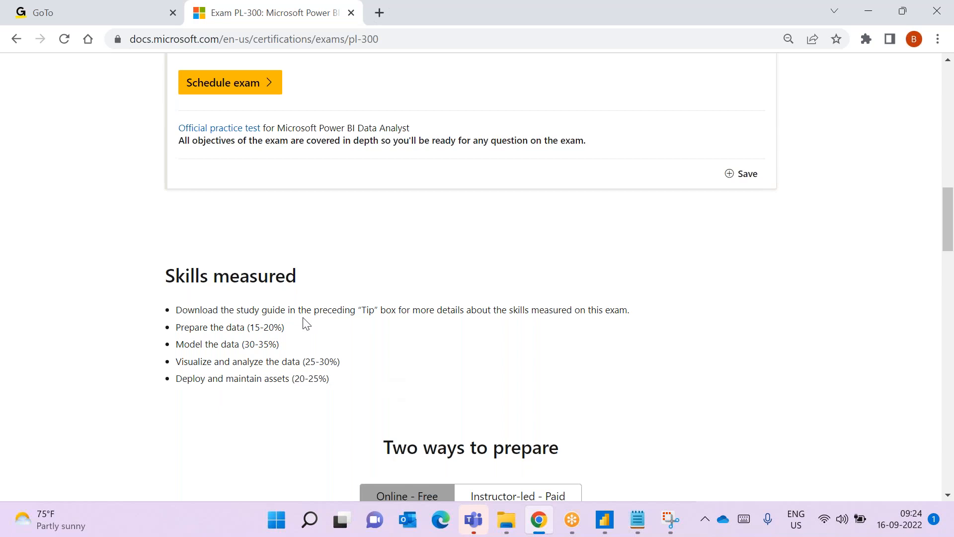
Highlight the Model the data skill again, followed by the Prepare the data skill
{"action": "left_click_drag", "start_coordinate": [301, 347], "coordinate": [173, 343]}
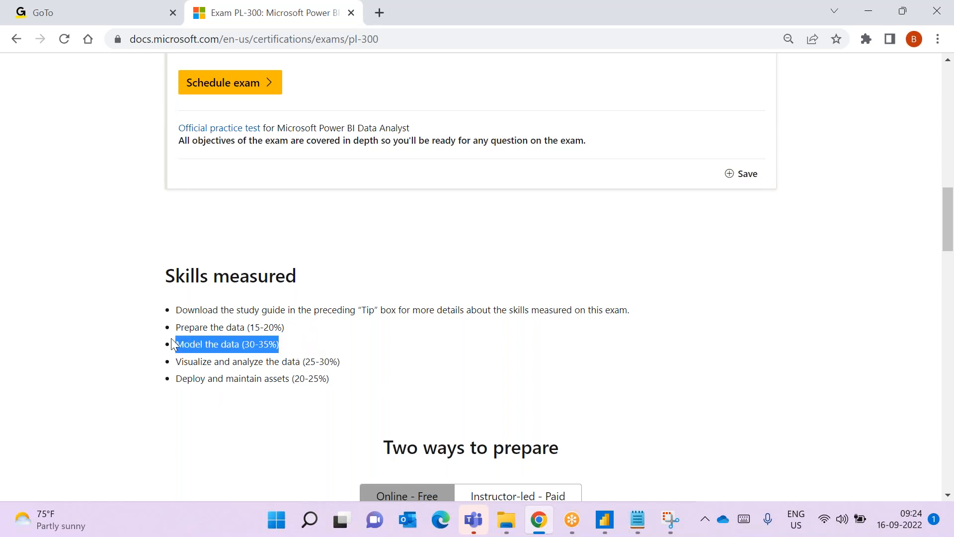
{"action": "left_click_drag", "start_coordinate": [298, 331], "coordinate": [138, 329]}
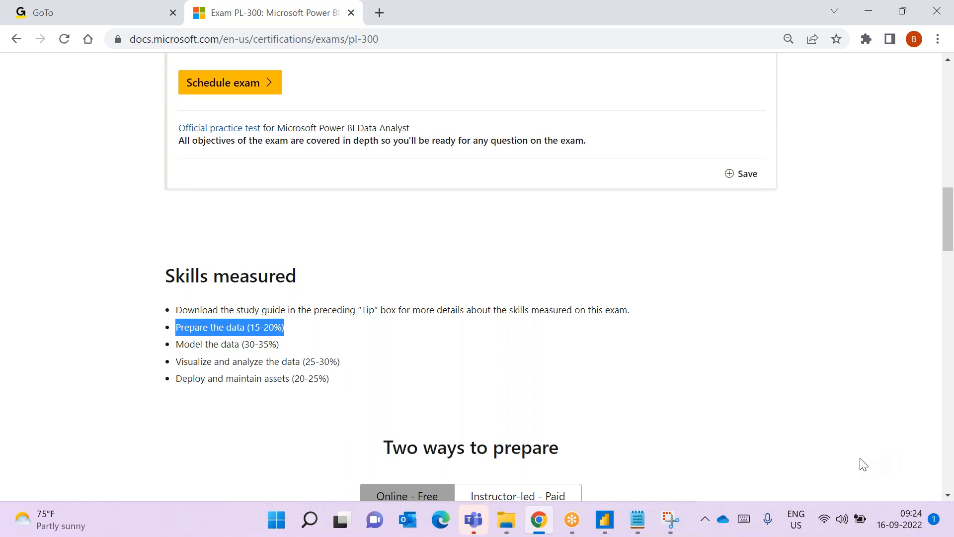
{"action": "left_click", "coordinate": [943, 481]}
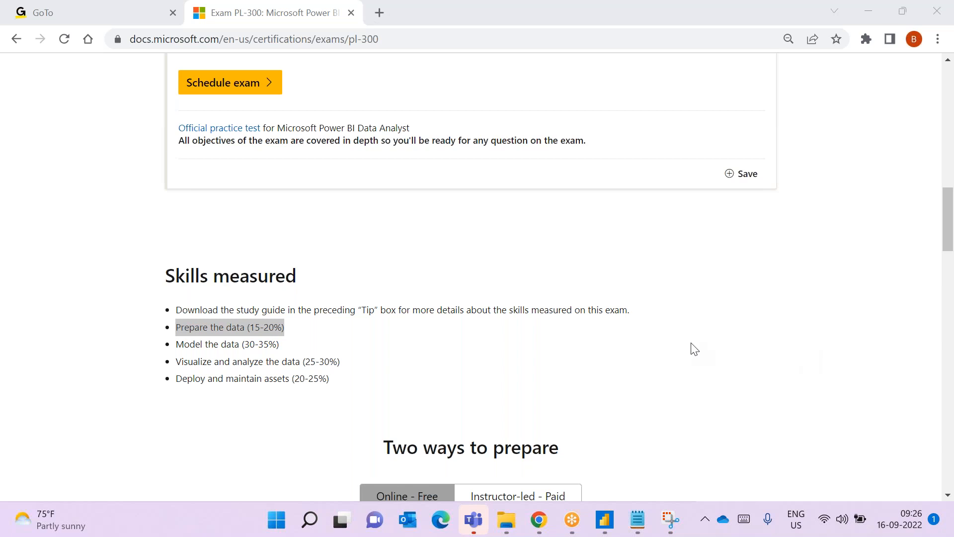
Search Windows for "one" and open the OneNote app
{"action": "mouse_move", "coordinate": [604, 519]}
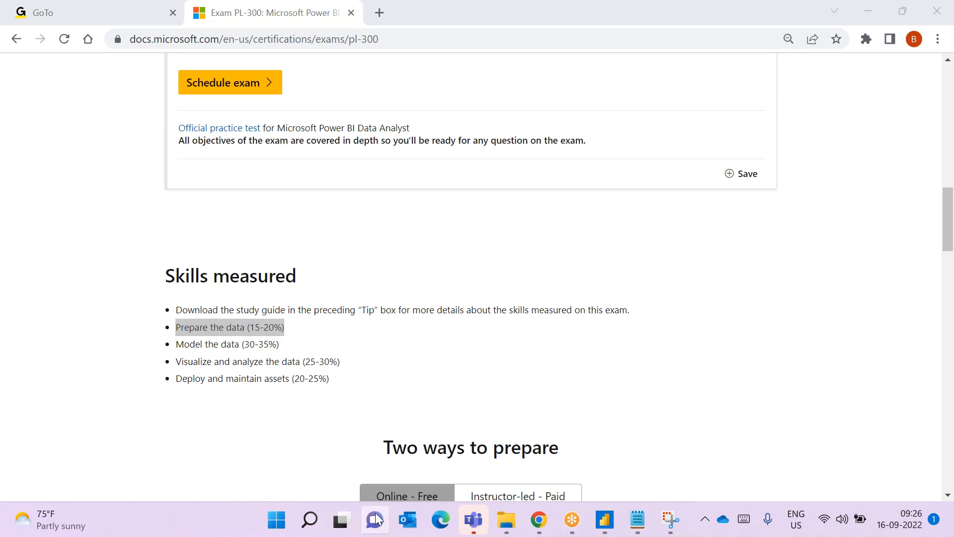
{"action": "left_click", "coordinate": [317, 530]}
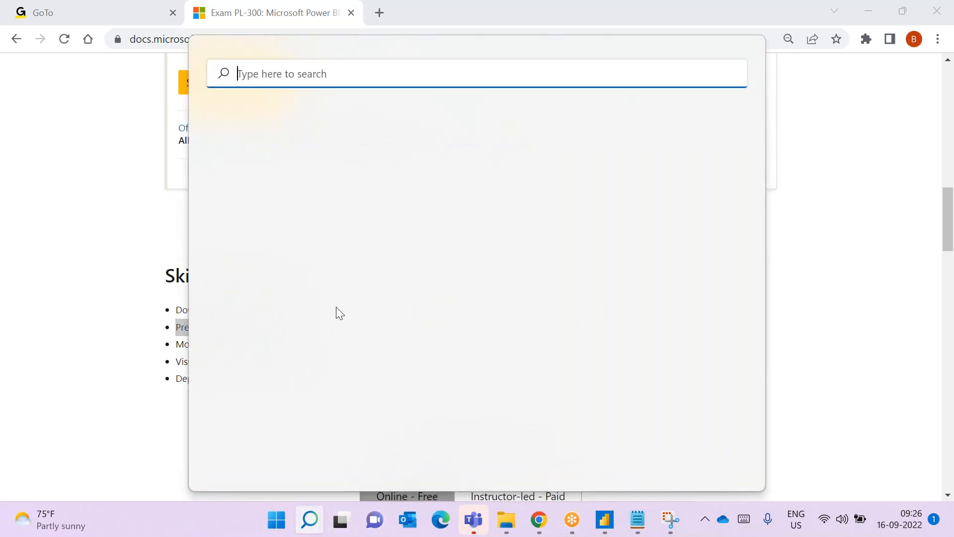
{"action": "type", "text": "n"}
{"action": "key", "text": "BackSpace"}
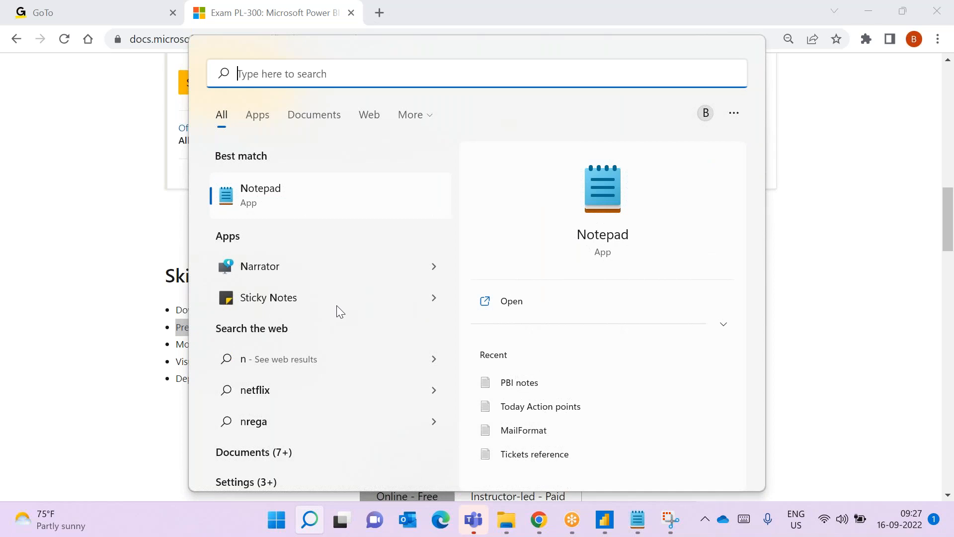
{"action": "type", "text": "one"}
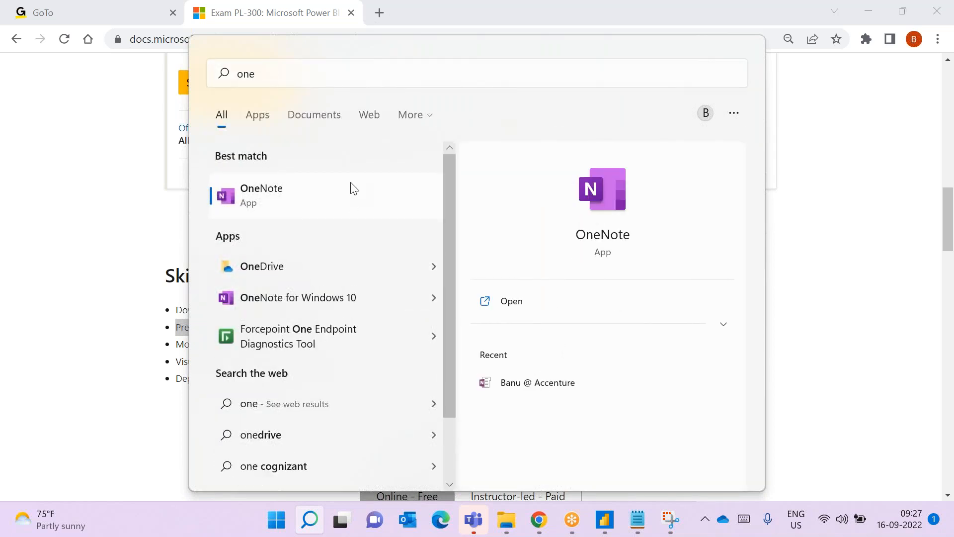
{"action": "left_click", "coordinate": [347, 197]}
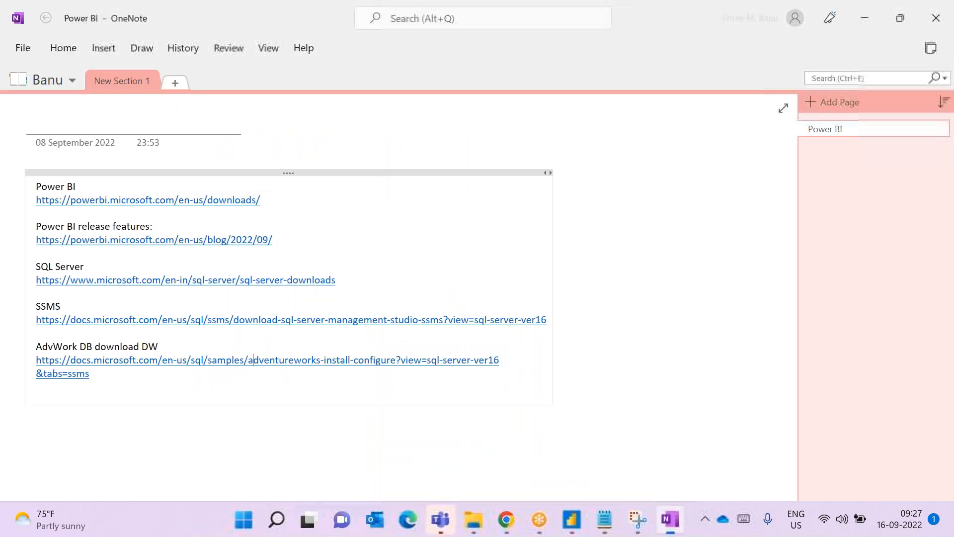
Select all the resource links in the Power BI note, from the AdvWork DB download back to the Power BI heading, and leave the note
{"action": "double_click", "coordinate": [116, 390]}
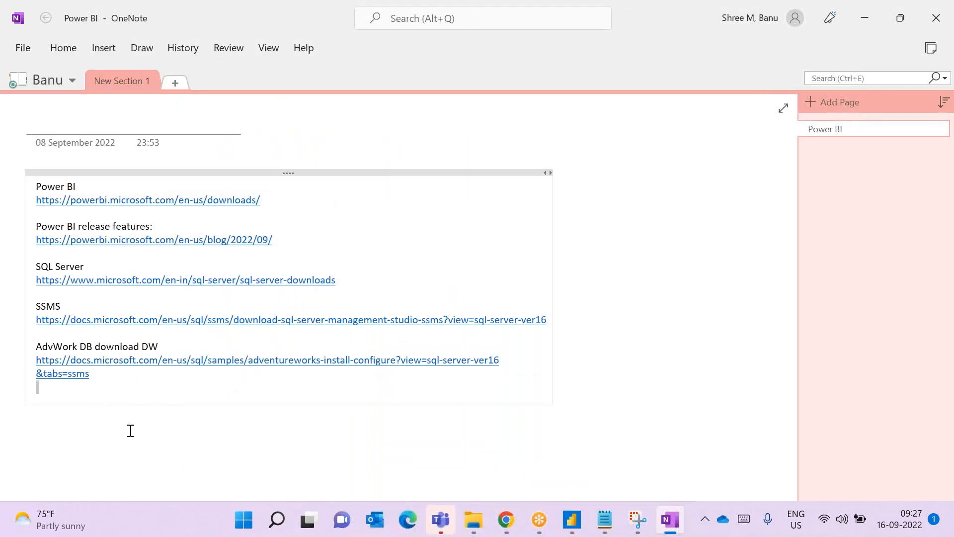
{"action": "left_click", "coordinate": [100, 377]}
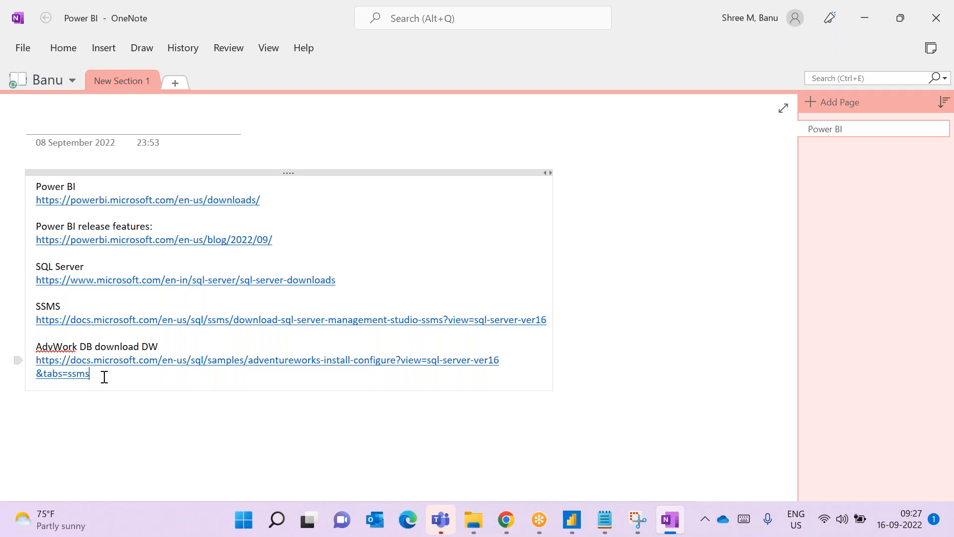
{"action": "left_click_drag", "start_coordinate": [96, 379], "coordinate": [33, 187]}
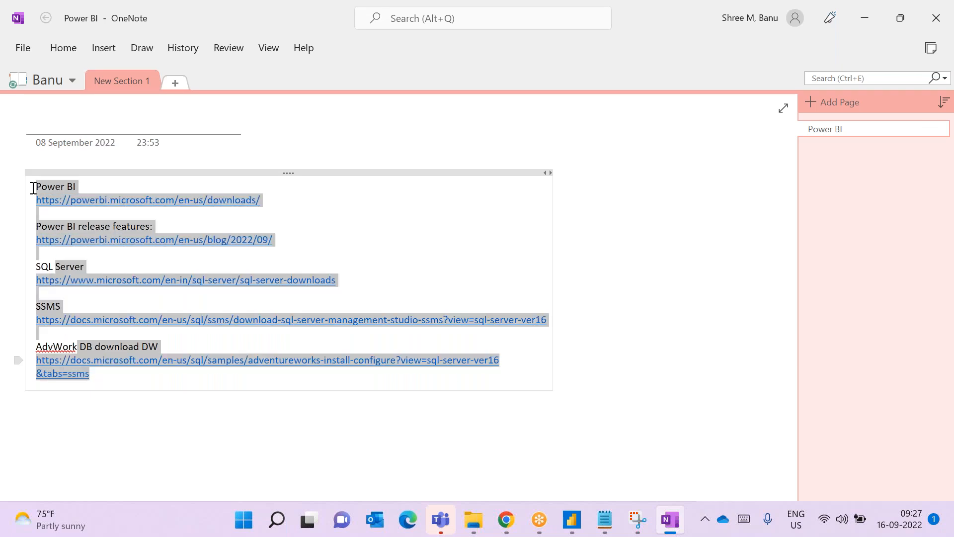
{"action": "left_click", "coordinate": [799, 379]}
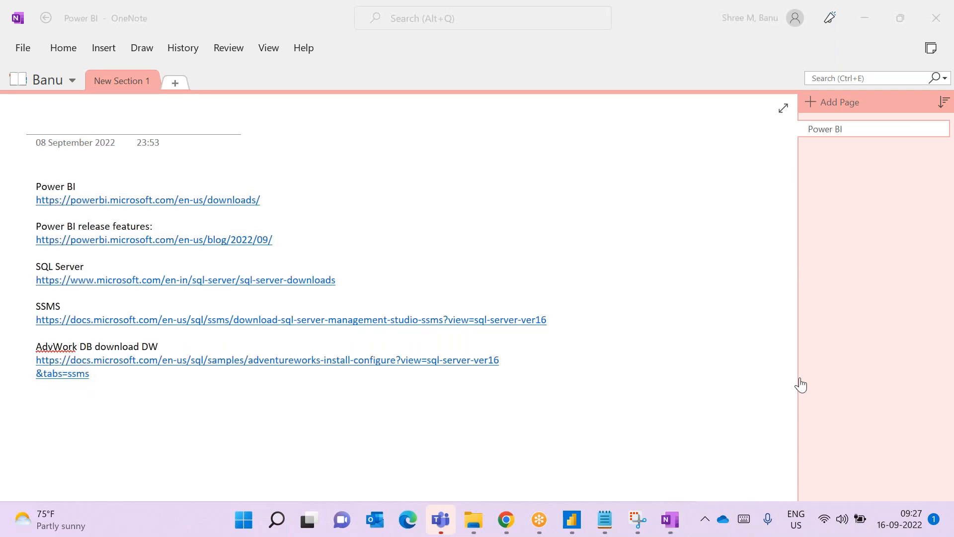